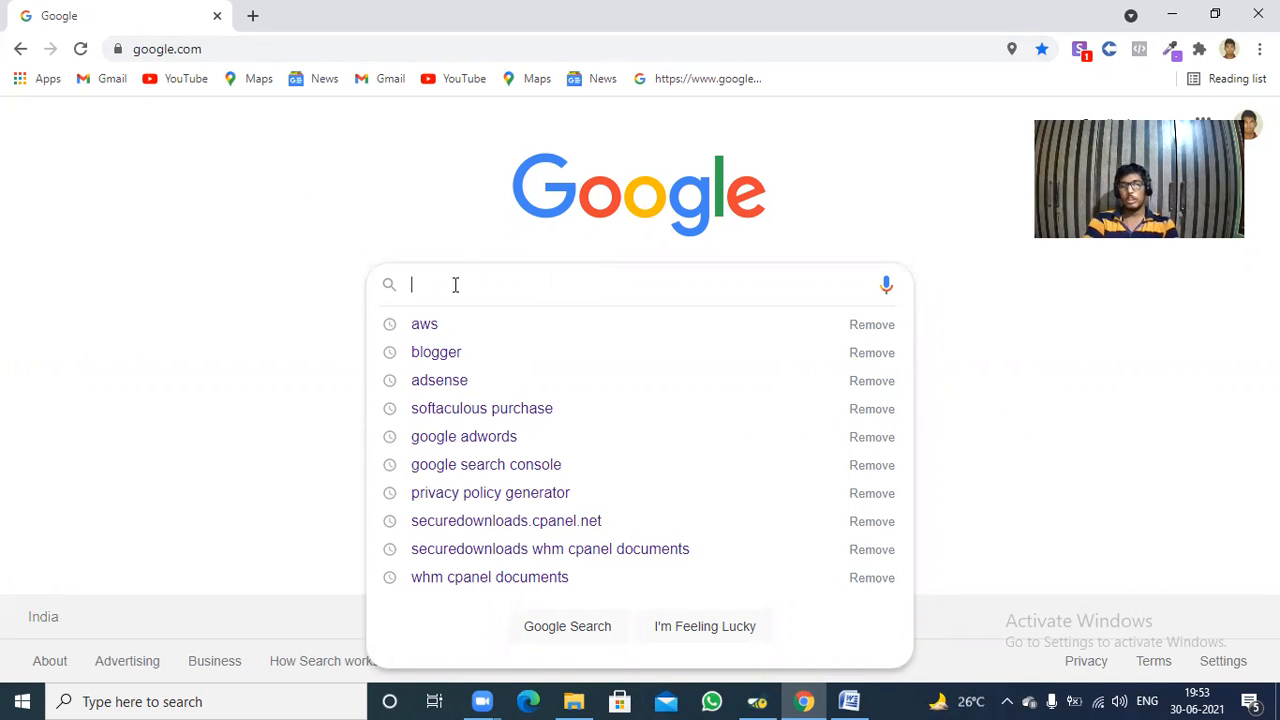
Search Google for "blogger" and open the Blogger.com result in a new tab, switching to that tab.
text(b)
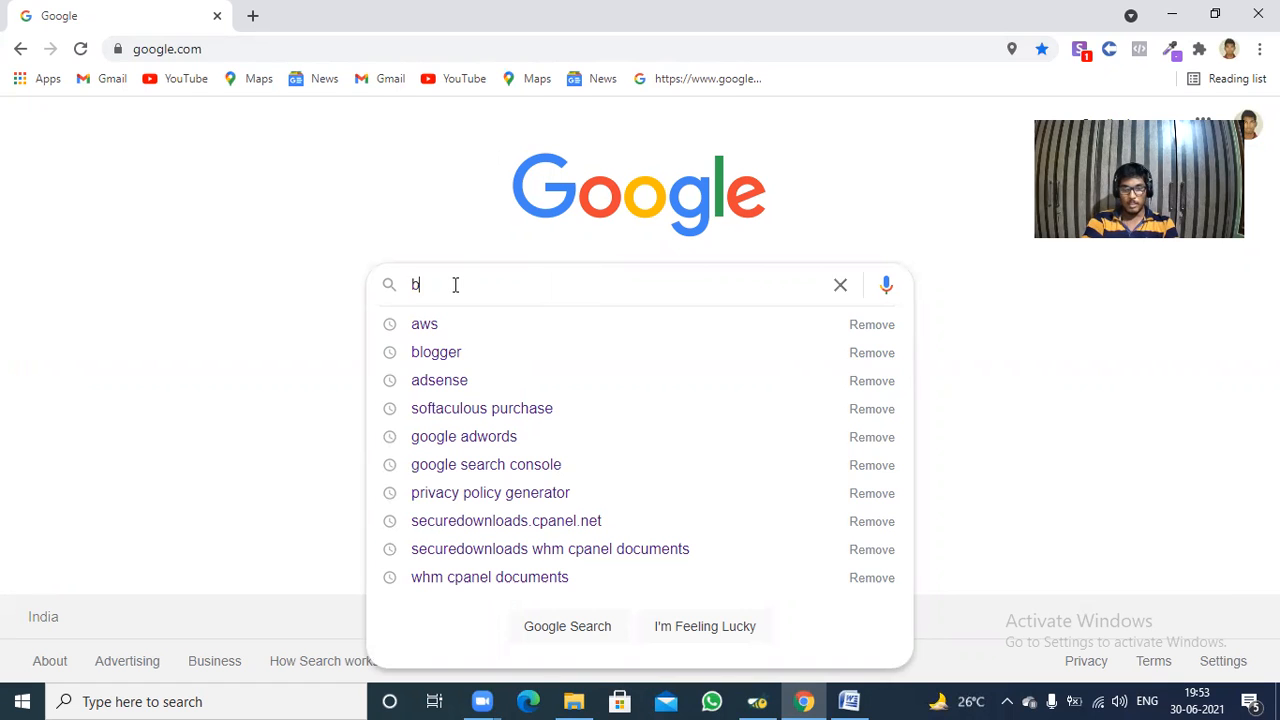
text(lo)
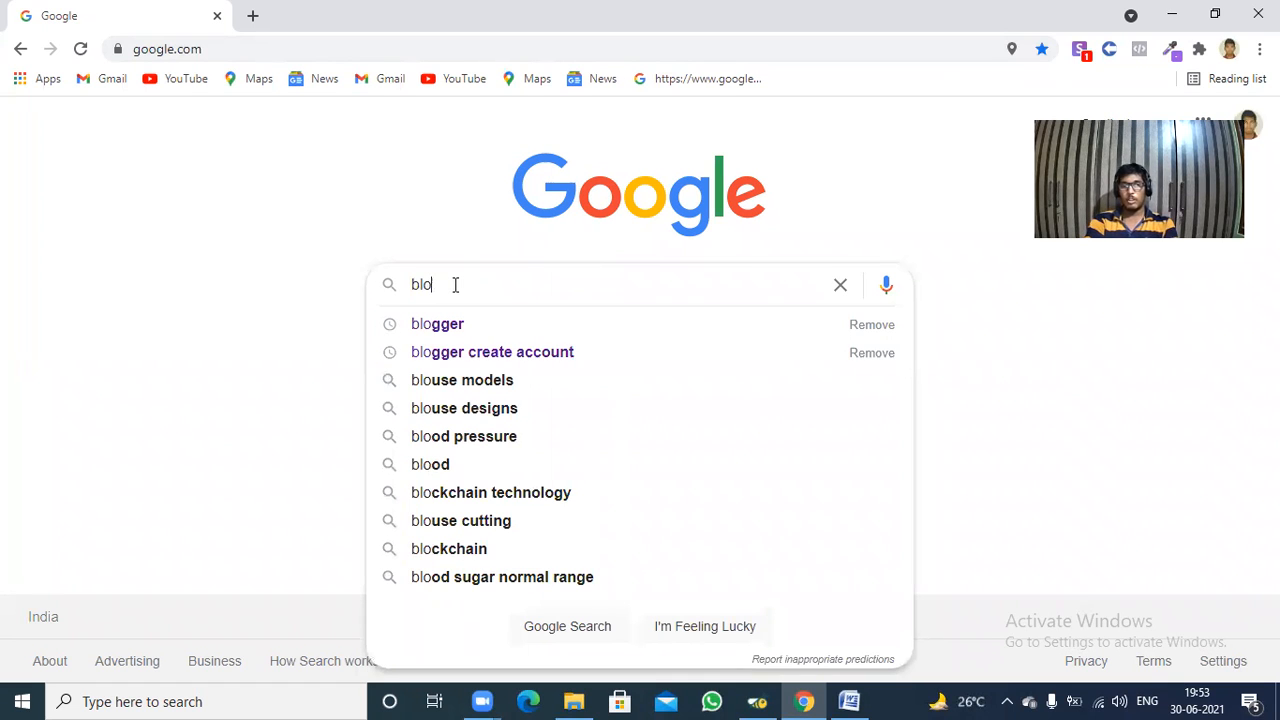
text(gger)
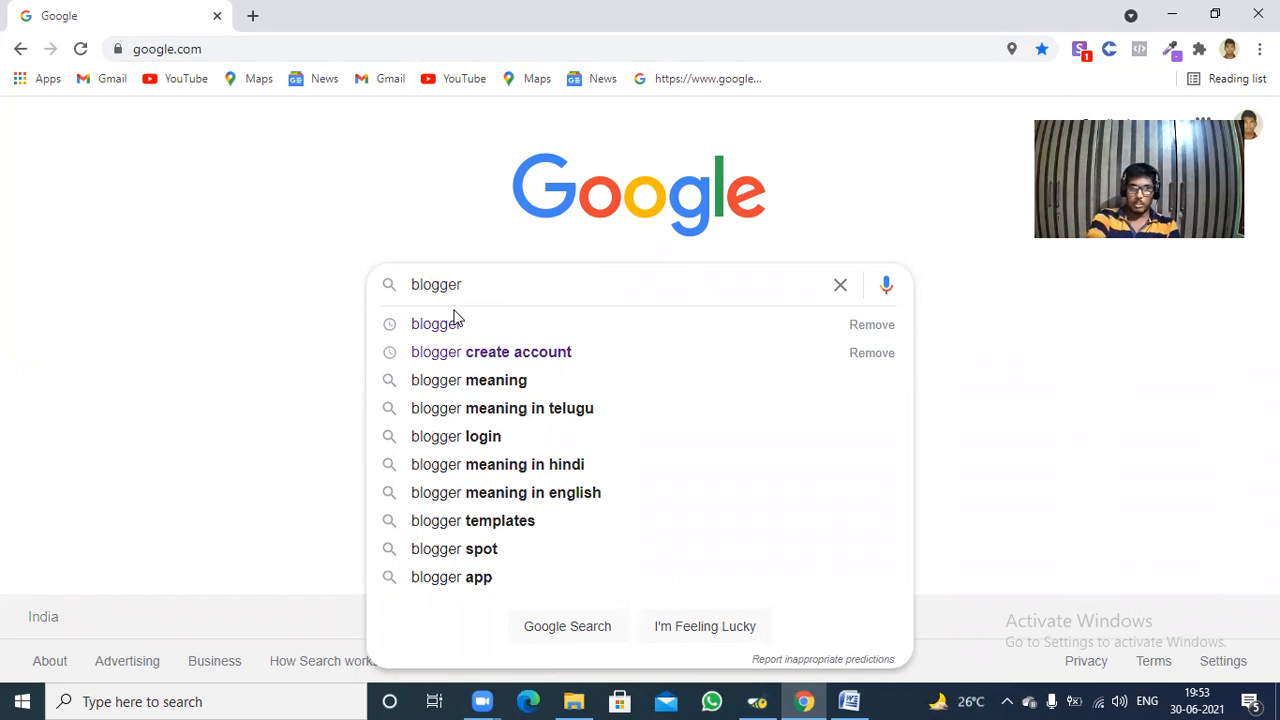
key(Return)
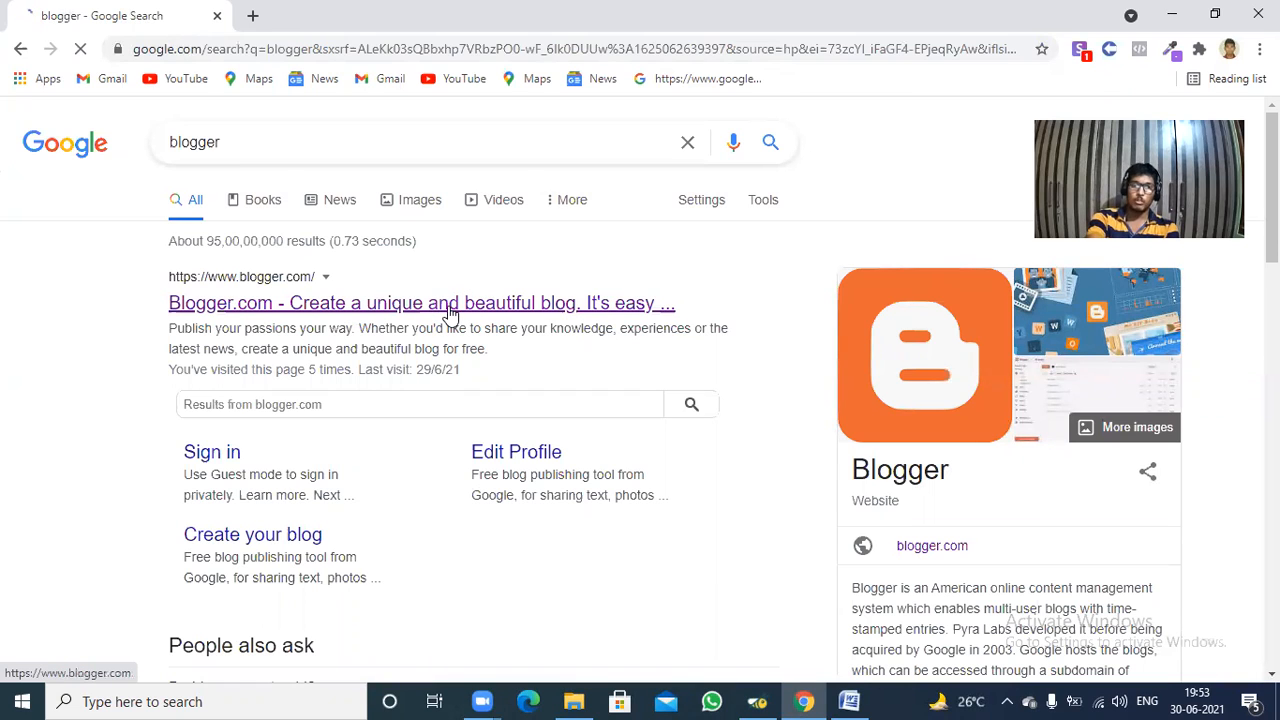
right_click(480, 312)
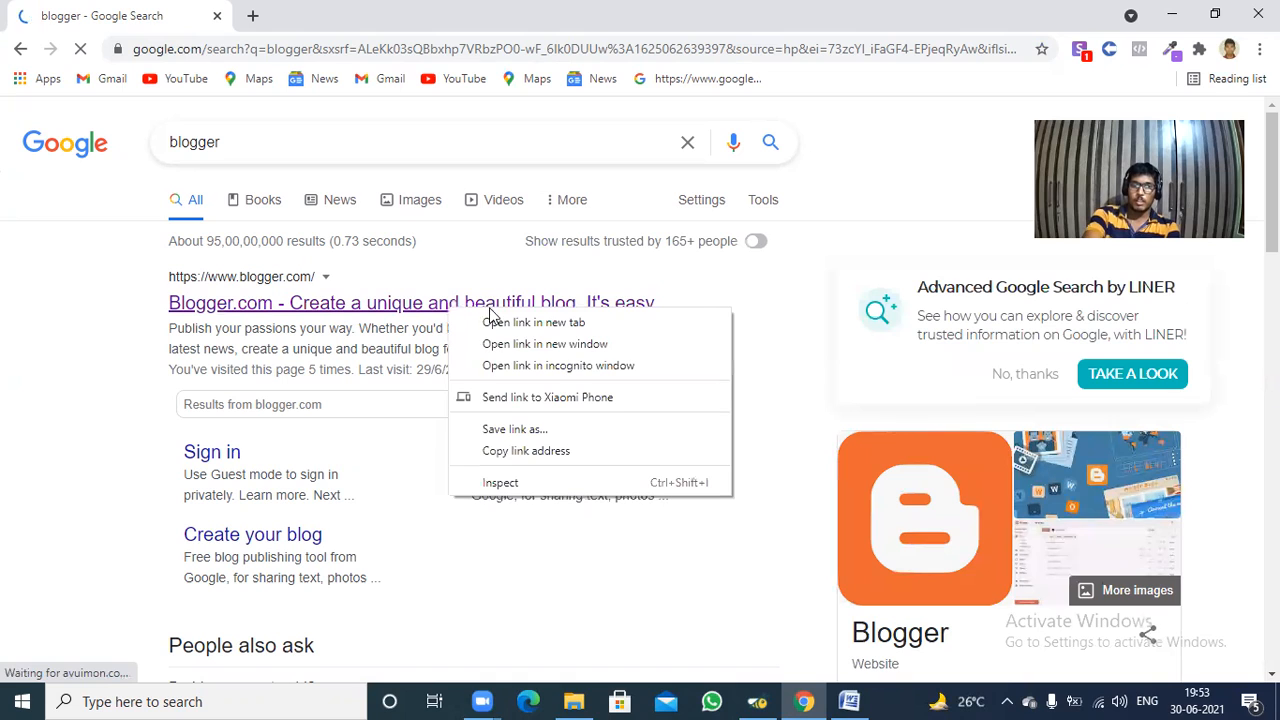
click(494, 321)
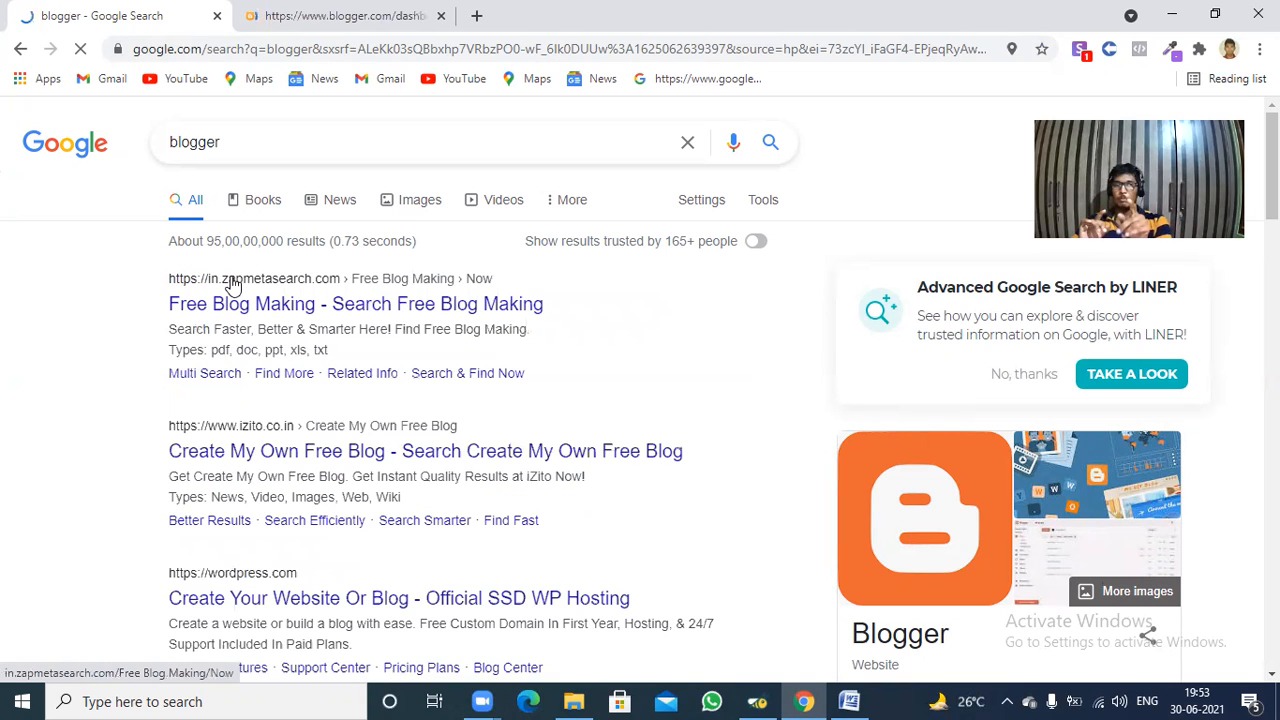
click(344, 12)
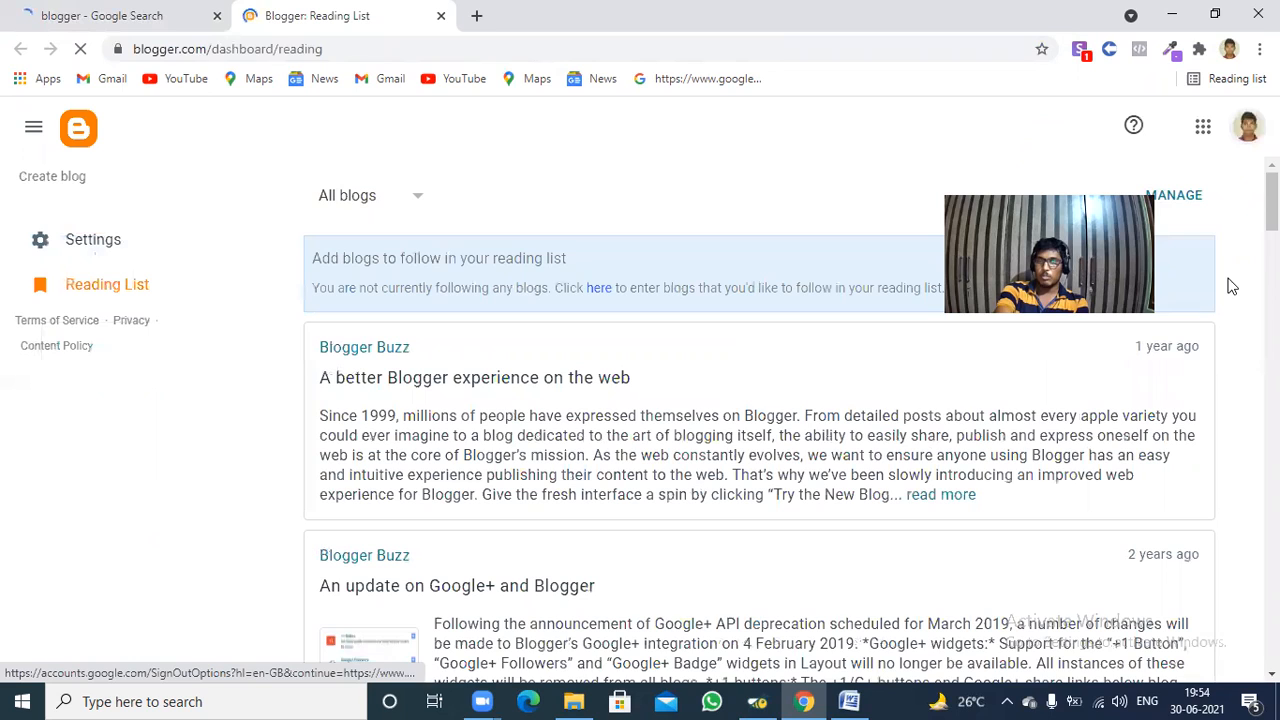
Sign out of all Google accounts and continue without signing in again to reach Blogger's start page.
click(1246, 130)
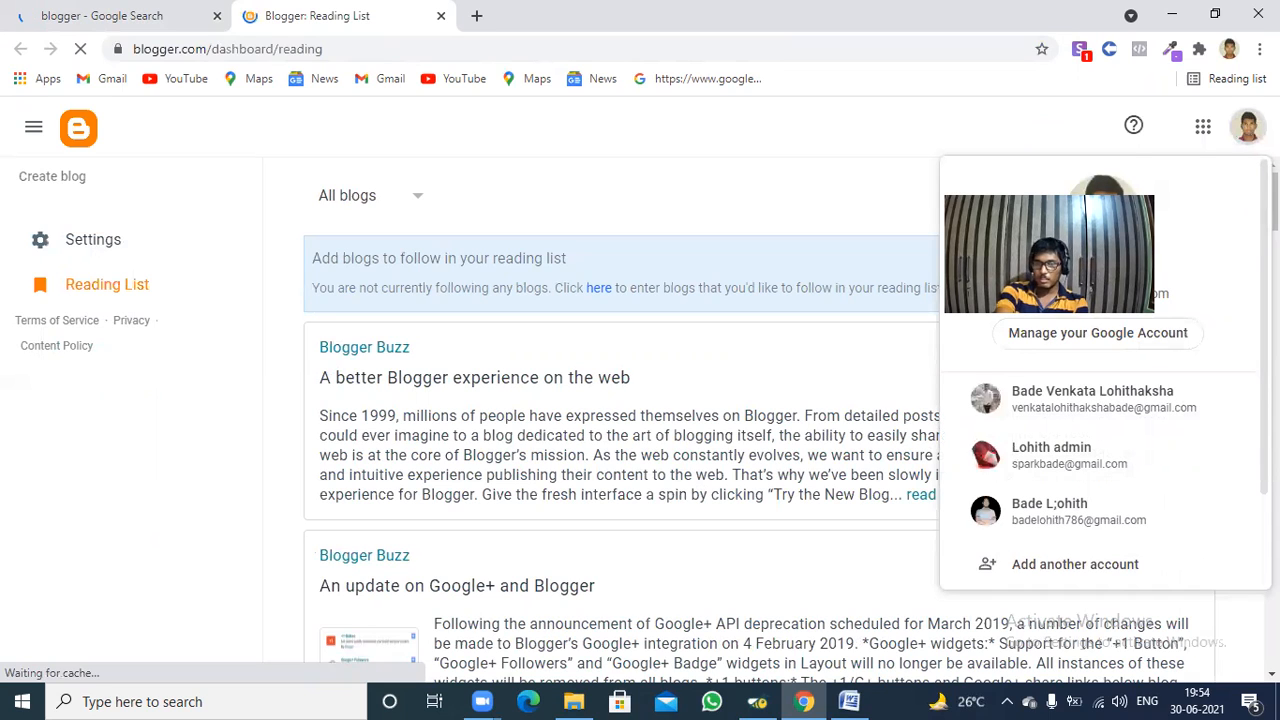
scroll(1094, 417, down, 2)
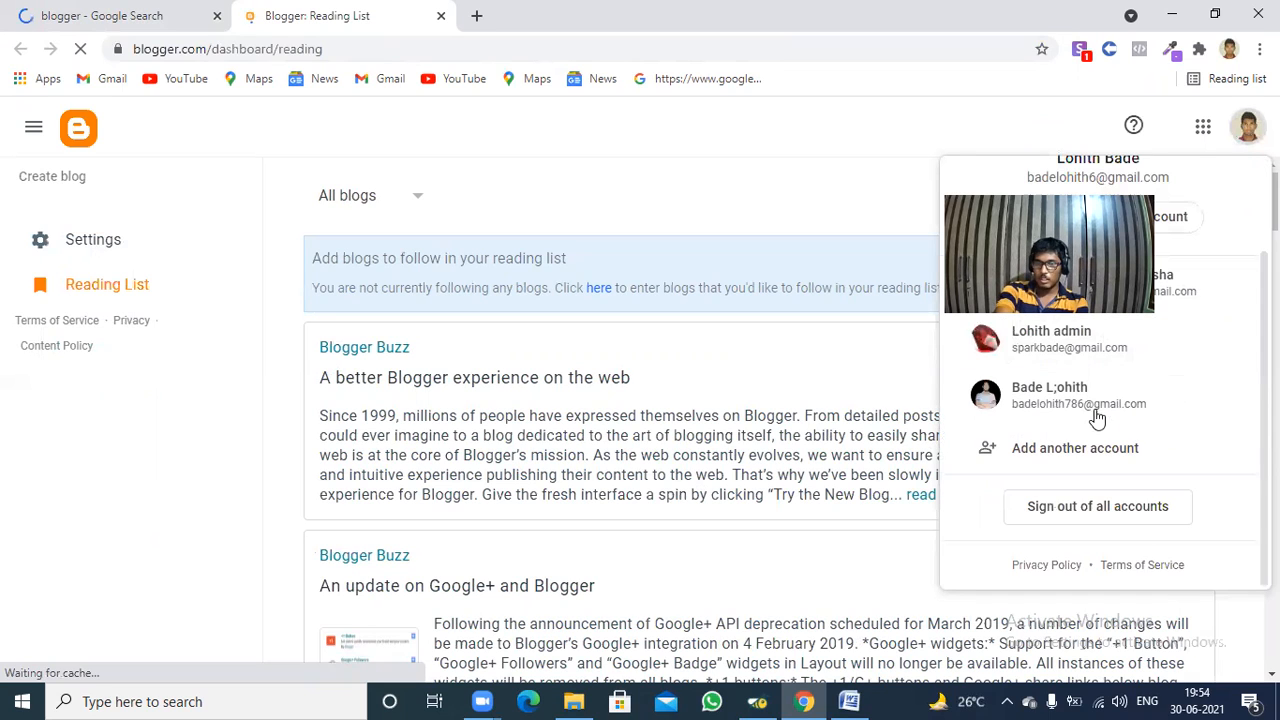
click(1089, 509)
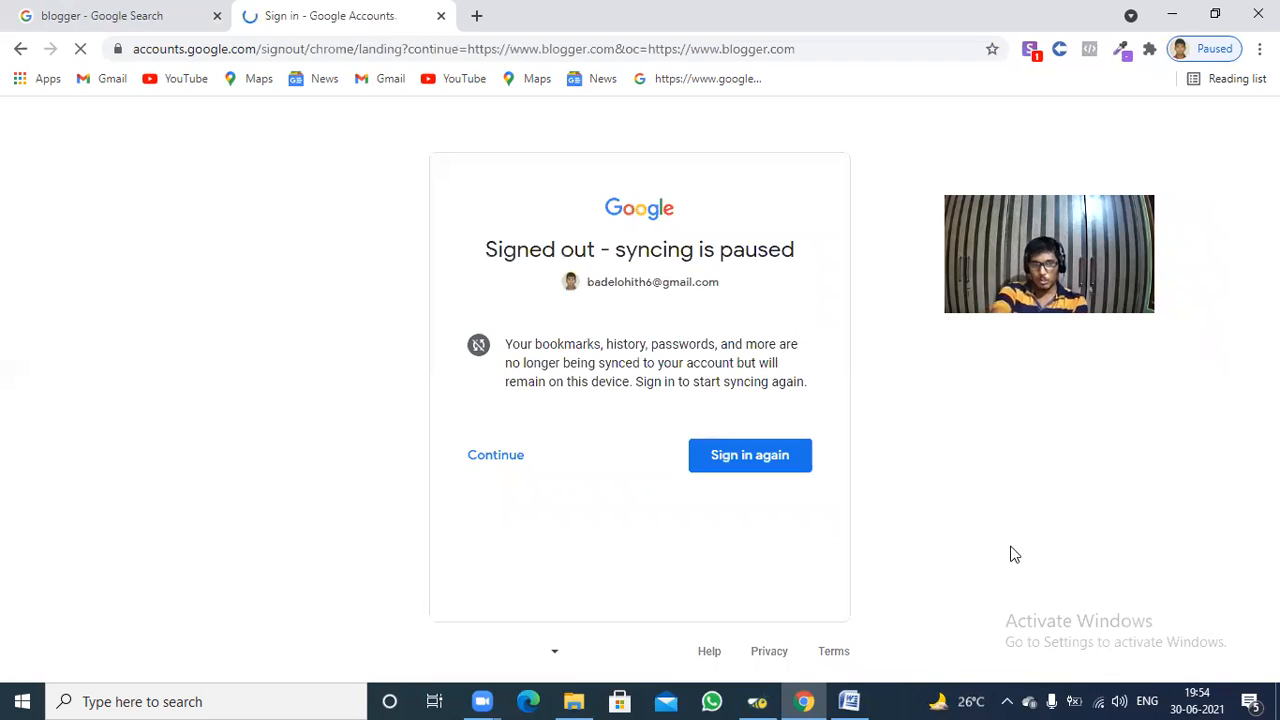
click(495, 455)
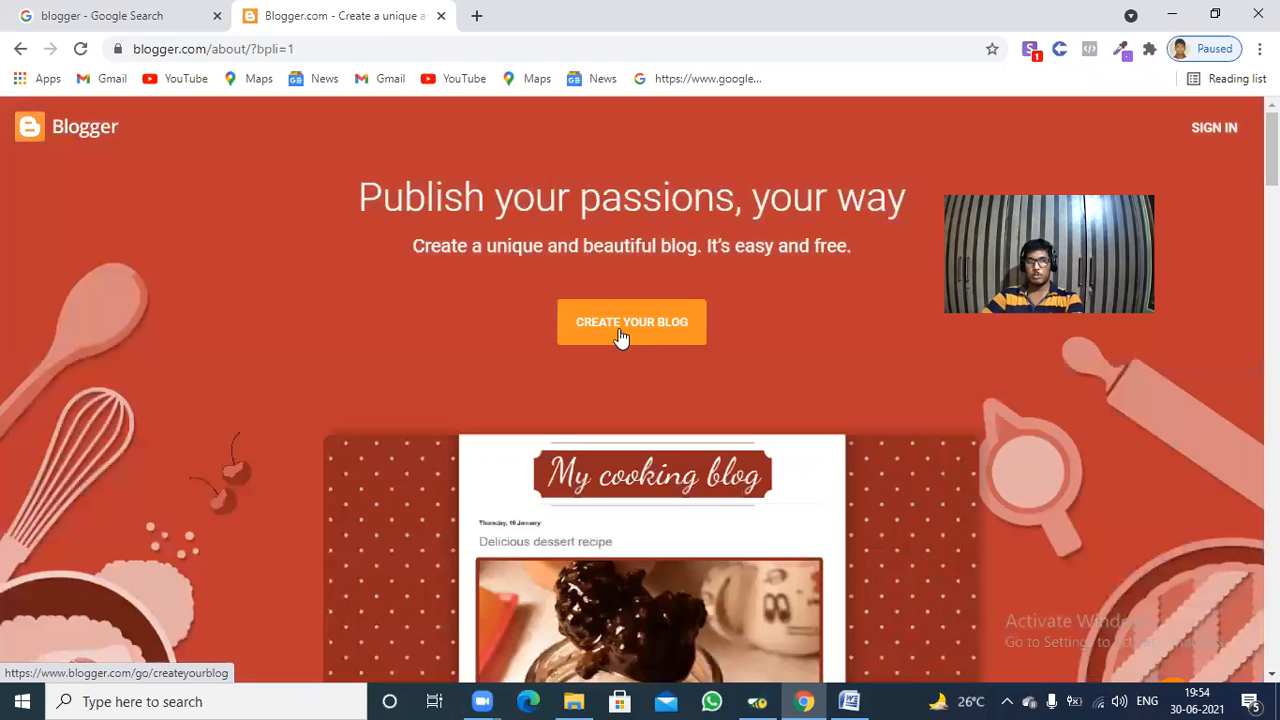
Start creating a blog and sign in with the last listed Google account, submitting its account password.
click(619, 332)
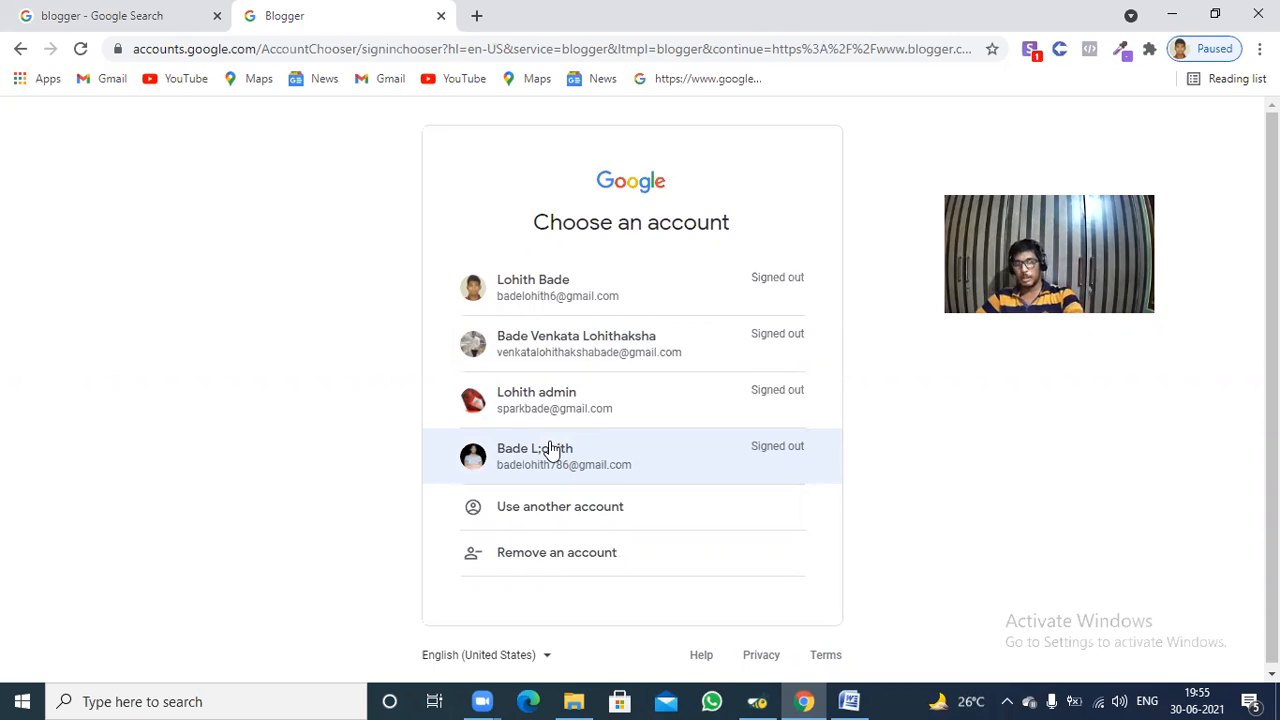
click(549, 448)
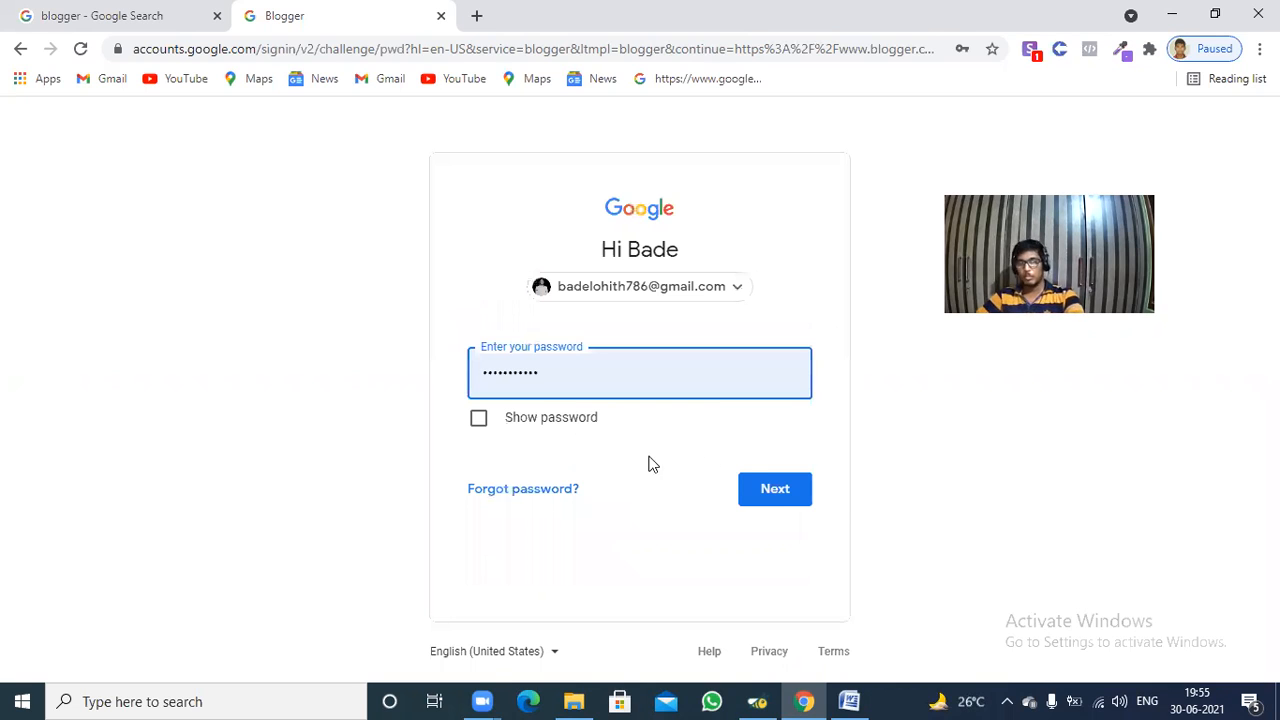
click(781, 500)
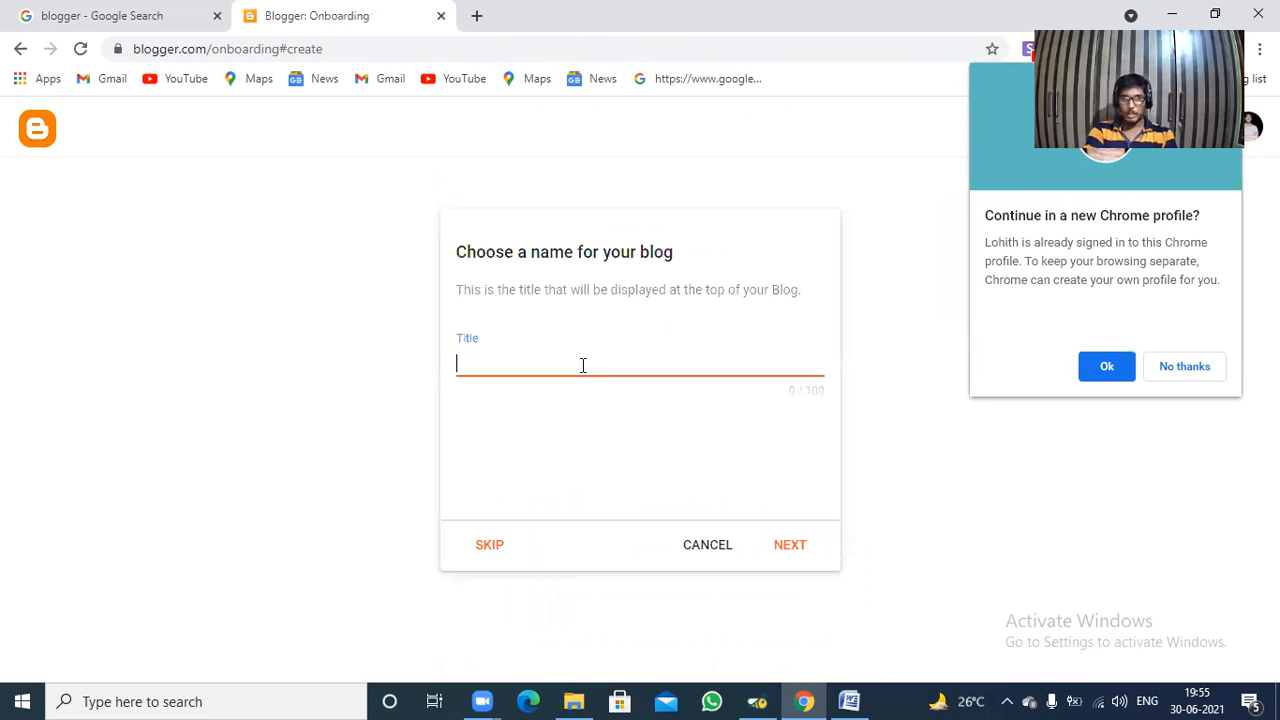
Title the blog "Online Digital Marketing" and proceed to choosing its web address.
text(Online Digirt)
key(BackSpace)
key(BackSpace)
text(tal M,ark)
key(BackSpace)
key(BackSpace)
key(BackSpace)
key(BackSpace)
text(arketing)
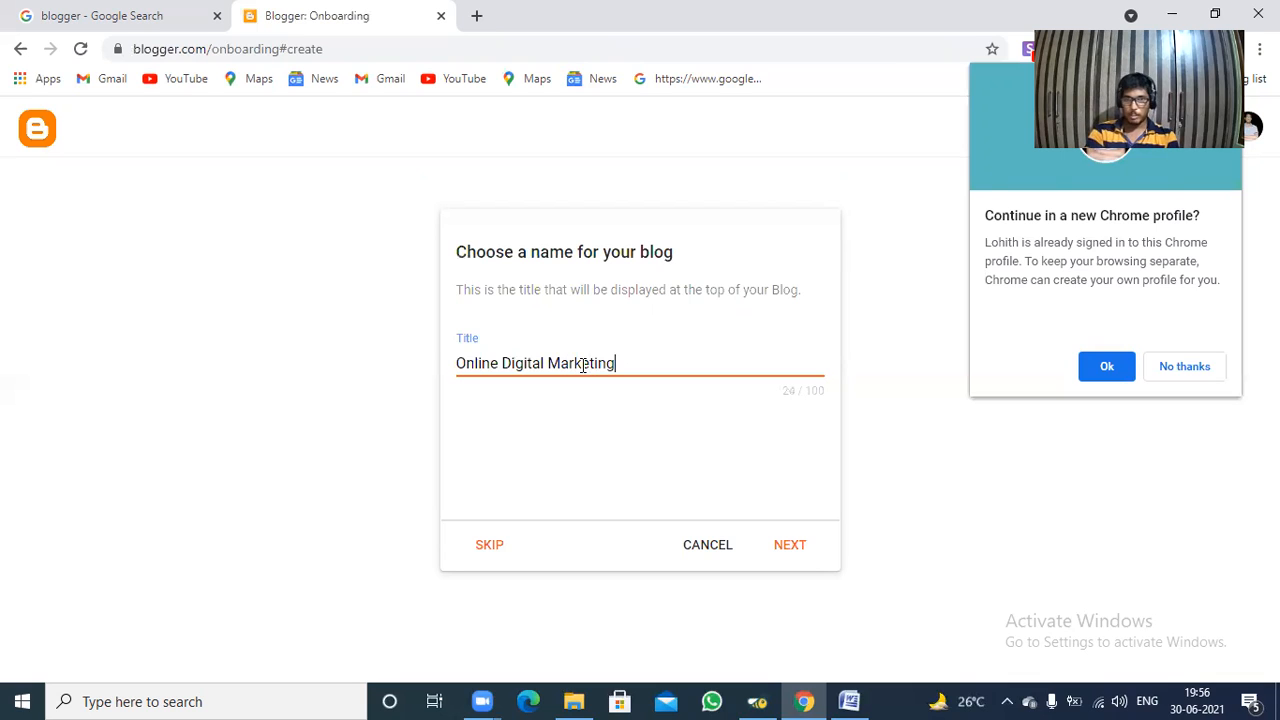
click(790, 545)
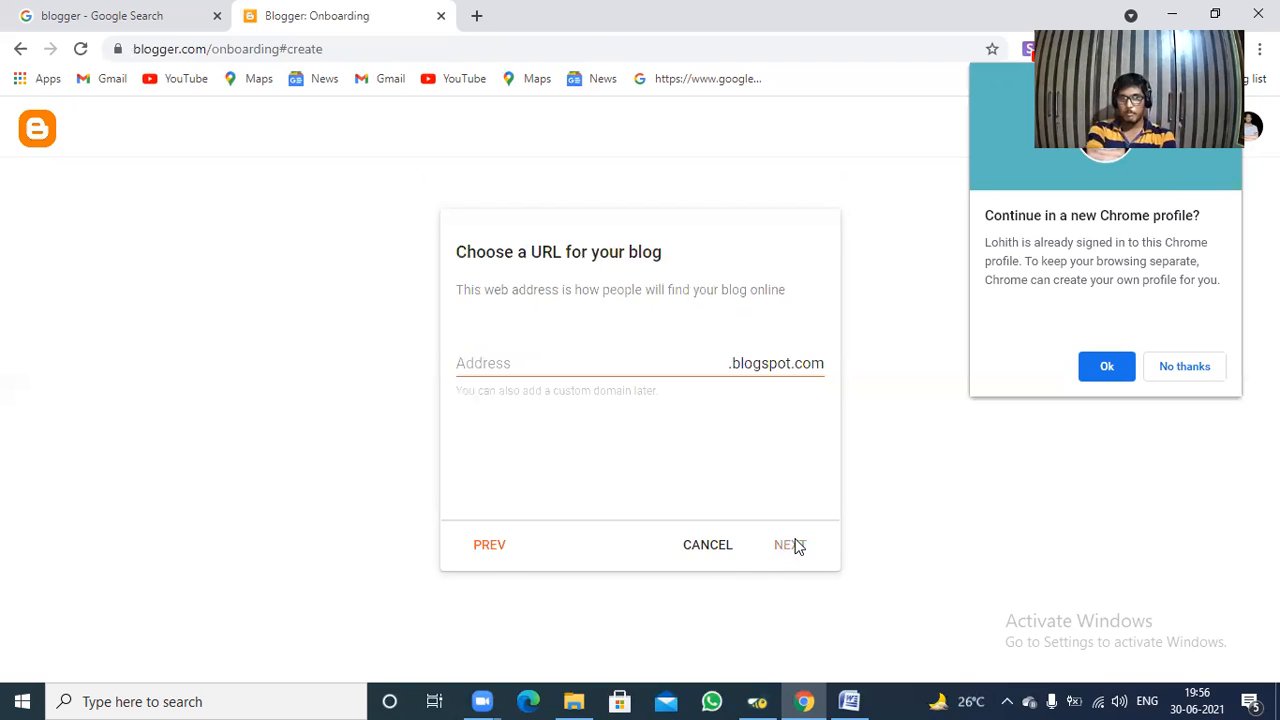
click(644, 367)
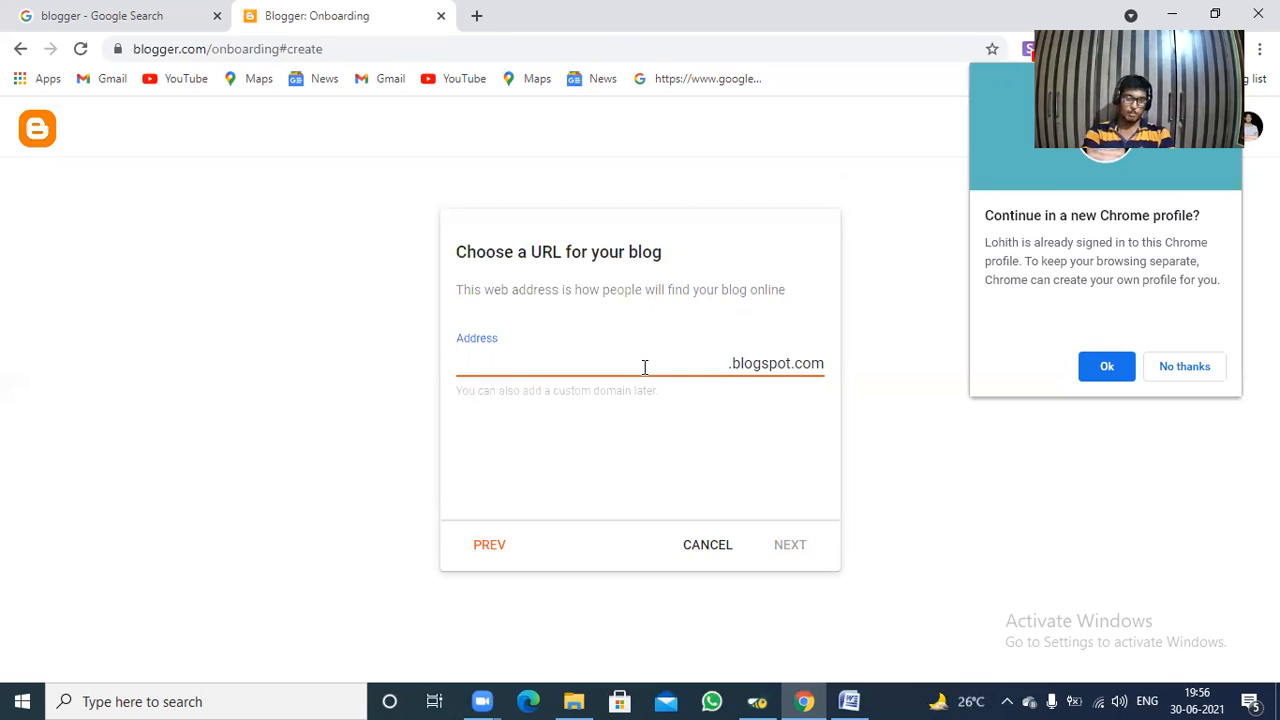
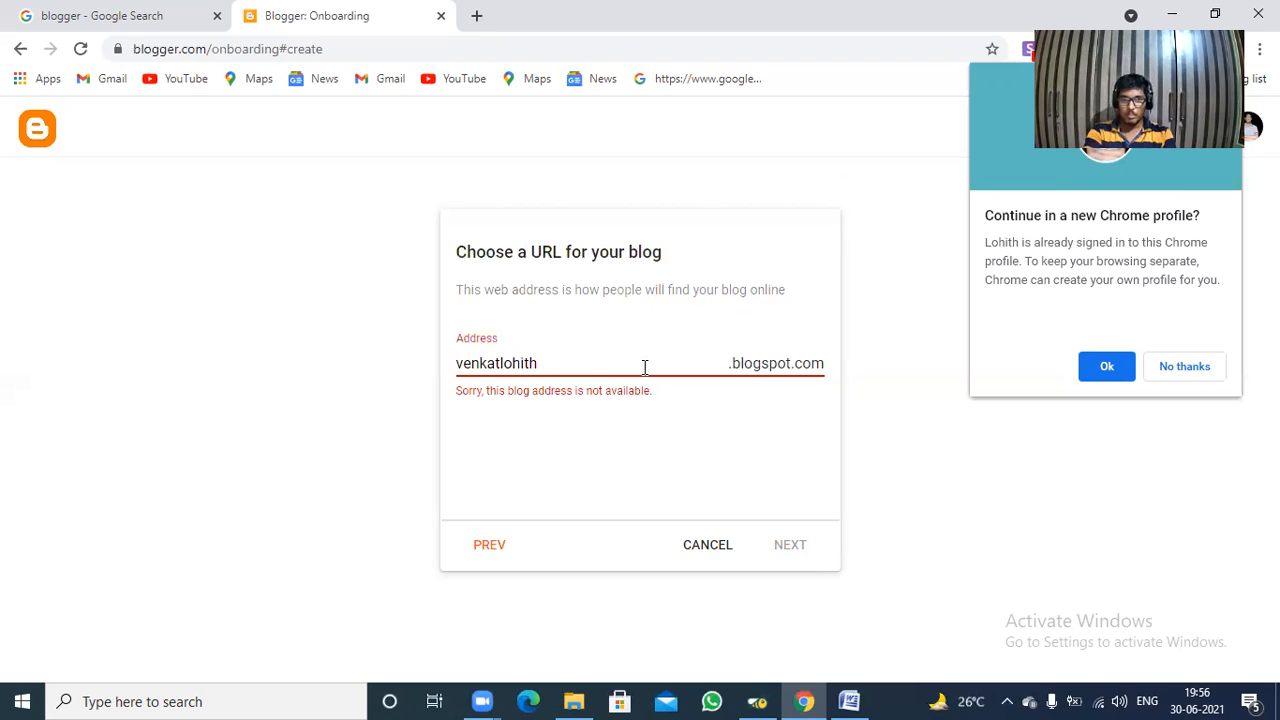
key(BackSpace)
key(BackSpace)
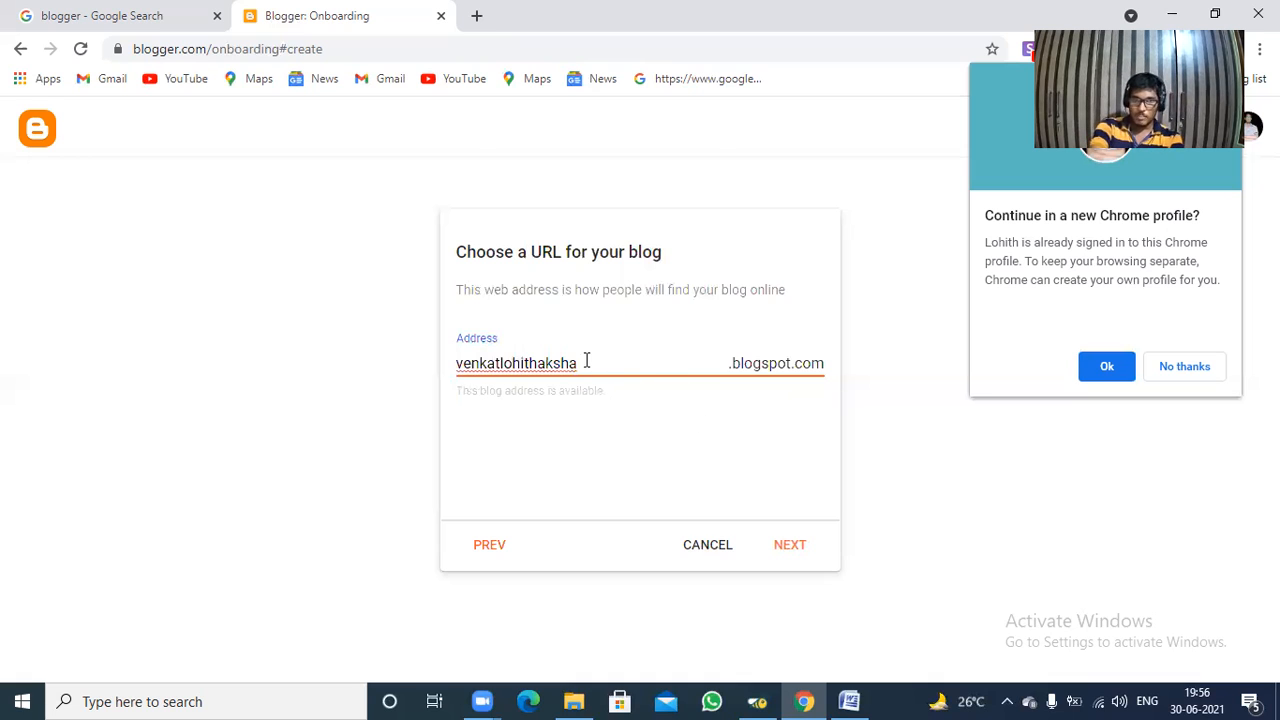
drag(586, 362, 401, 366)
key(BackSpace)
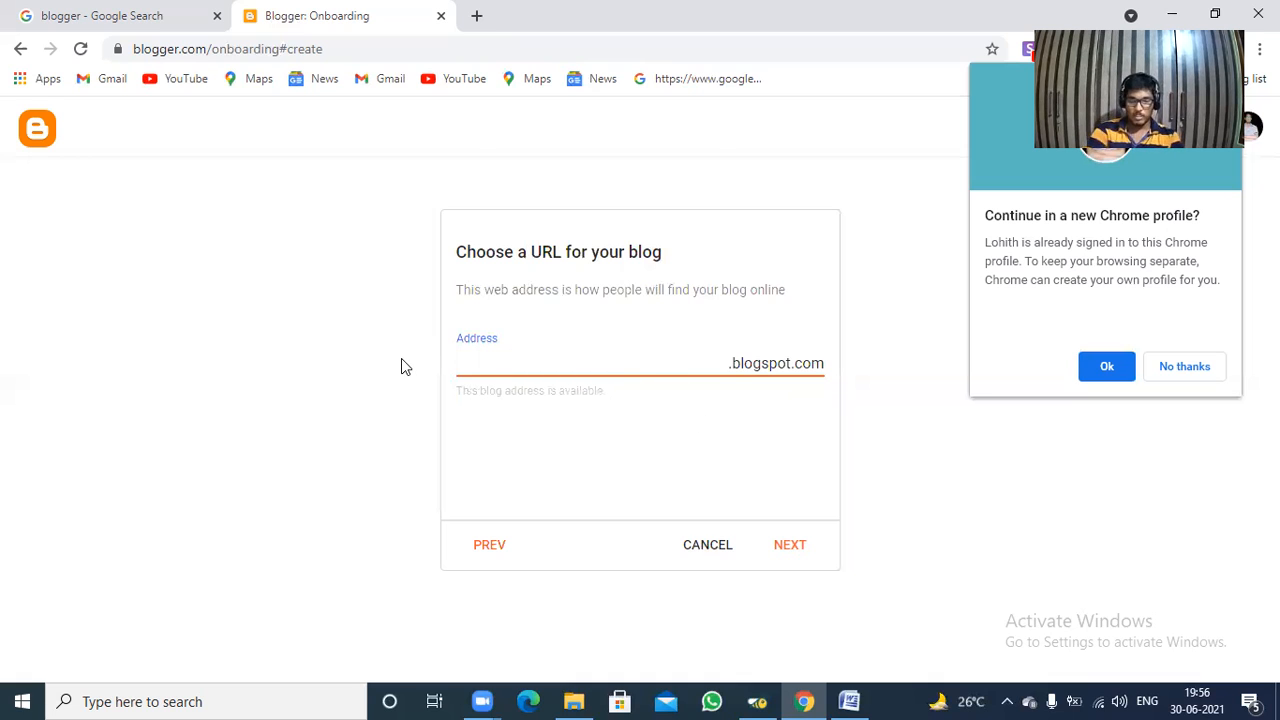
text(sparklohith)
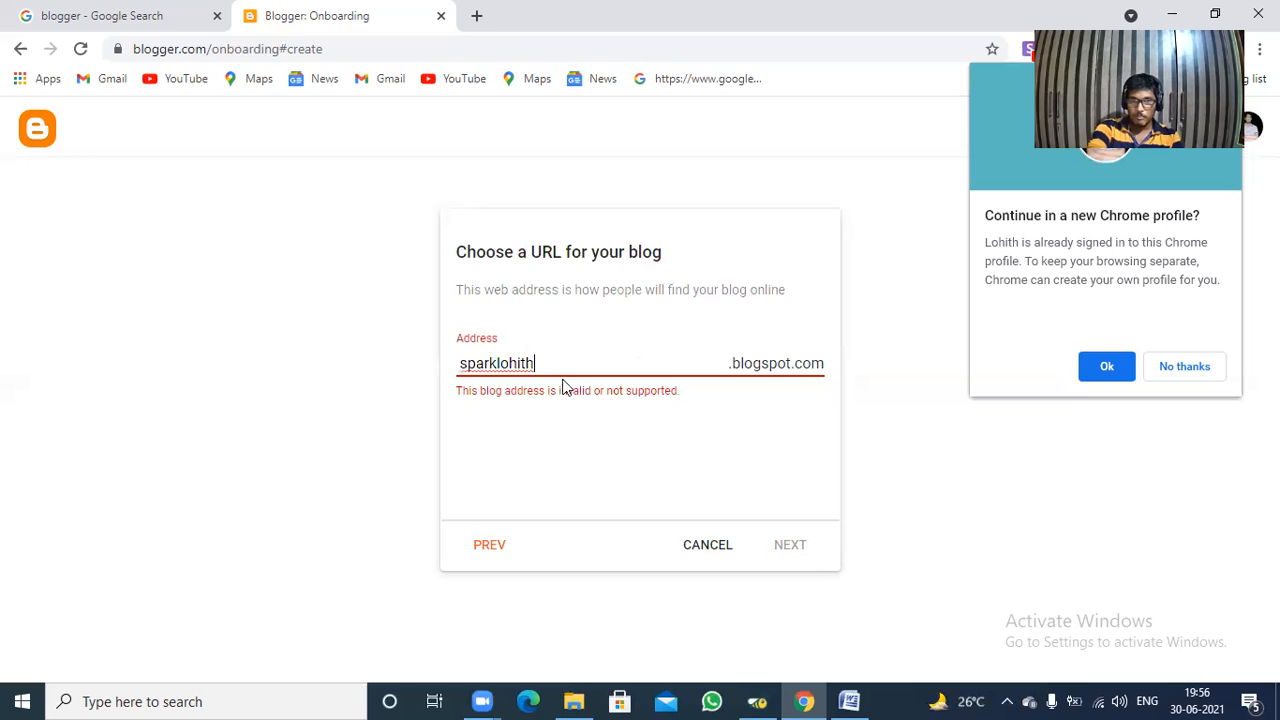
text(bage)
key(BackSpace)
key(BackSpace)
key(BackSpace)
key(BackSpace)
key(BackSpace)
key(BackSpace)
key(BackSpace)
key(BackSpace)
key(BackSpace)
key(BackSpace)
key(BackSpace)
key(BackSpace)
key(BackSpace)
key(BackSpace)
key(BackSpace)
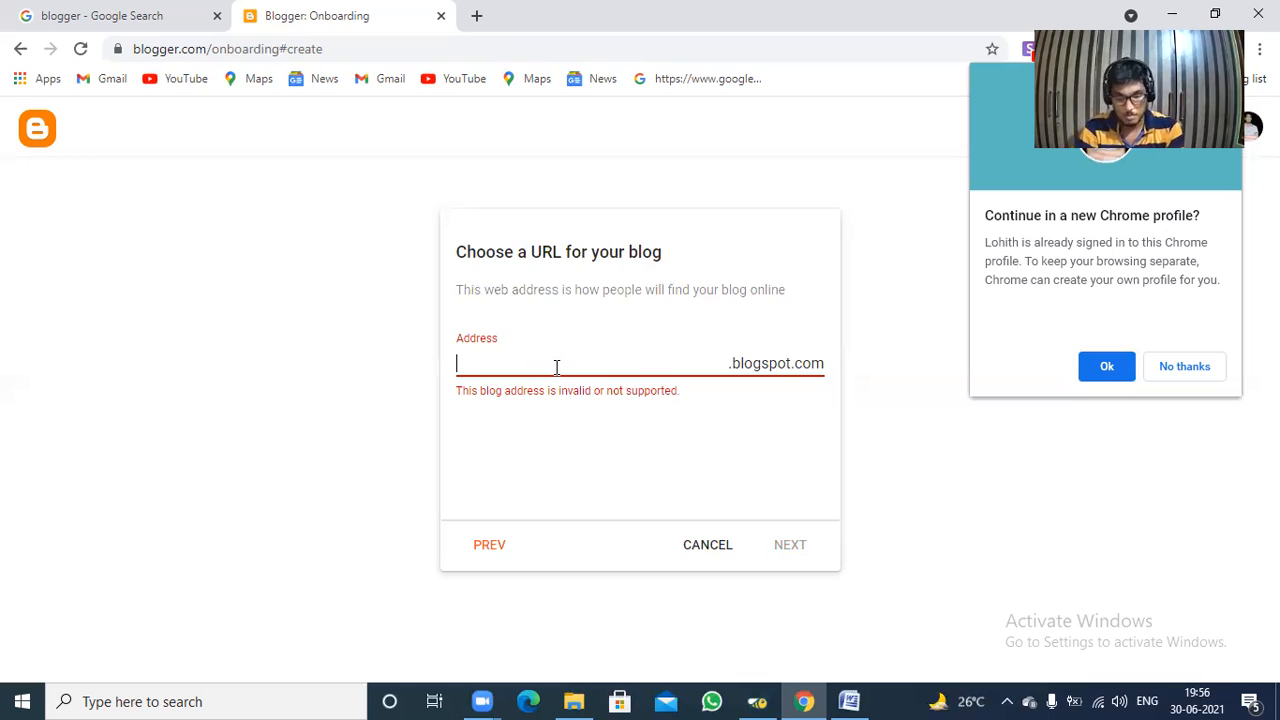
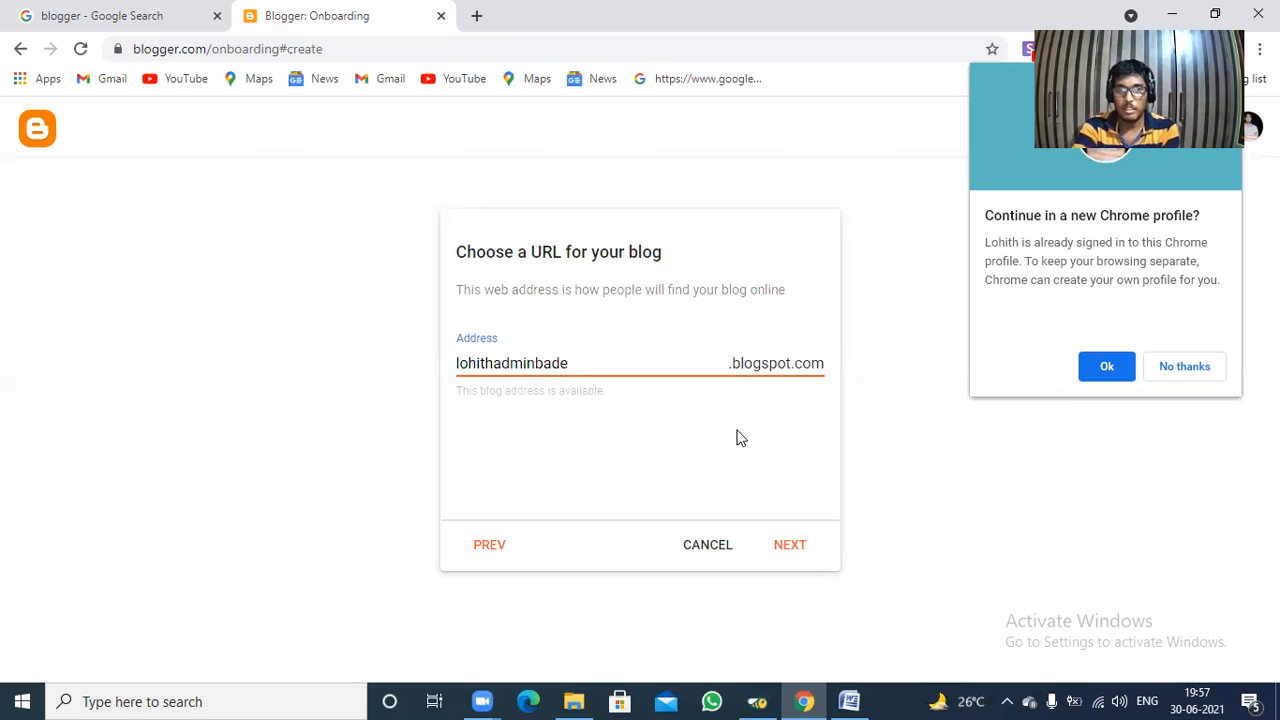
Set the blogspot.com address to the owner's first name, "admin" and surname joined in lowercase, and proceed to the display name.
click(794, 550)
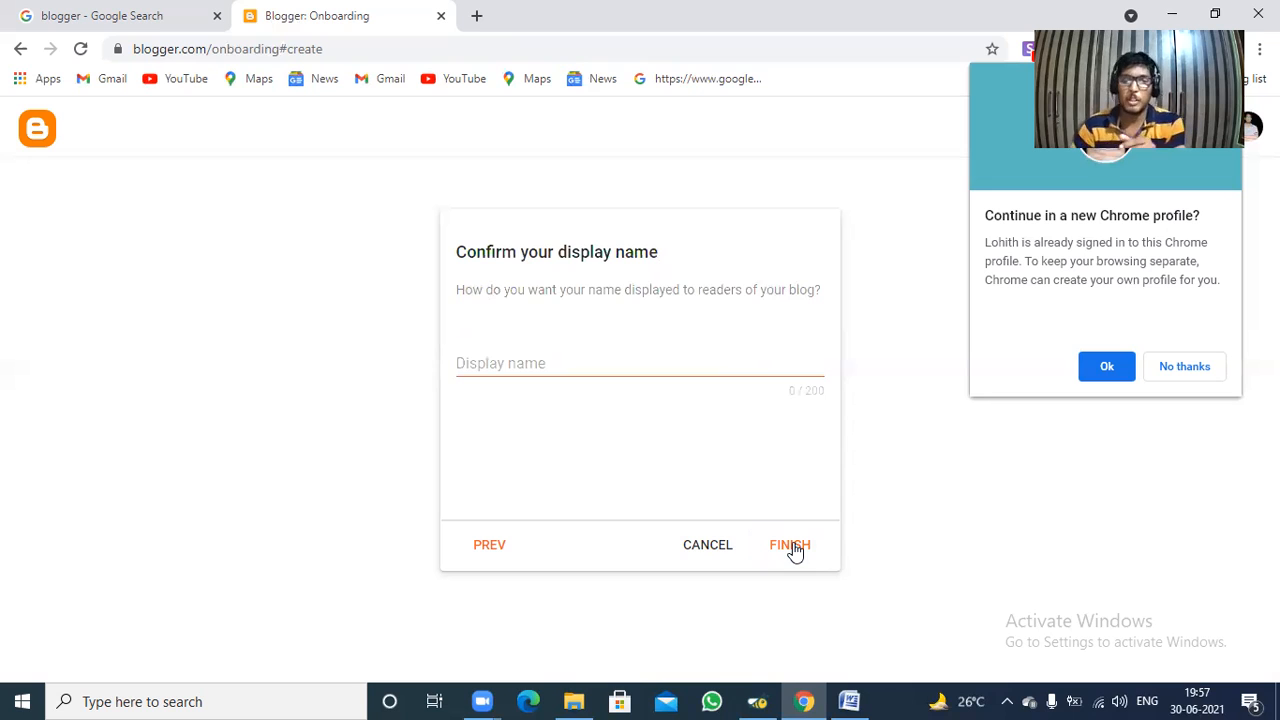
Set the display name to "Digital Marketing" and finish creating the blog.
click(538, 362)
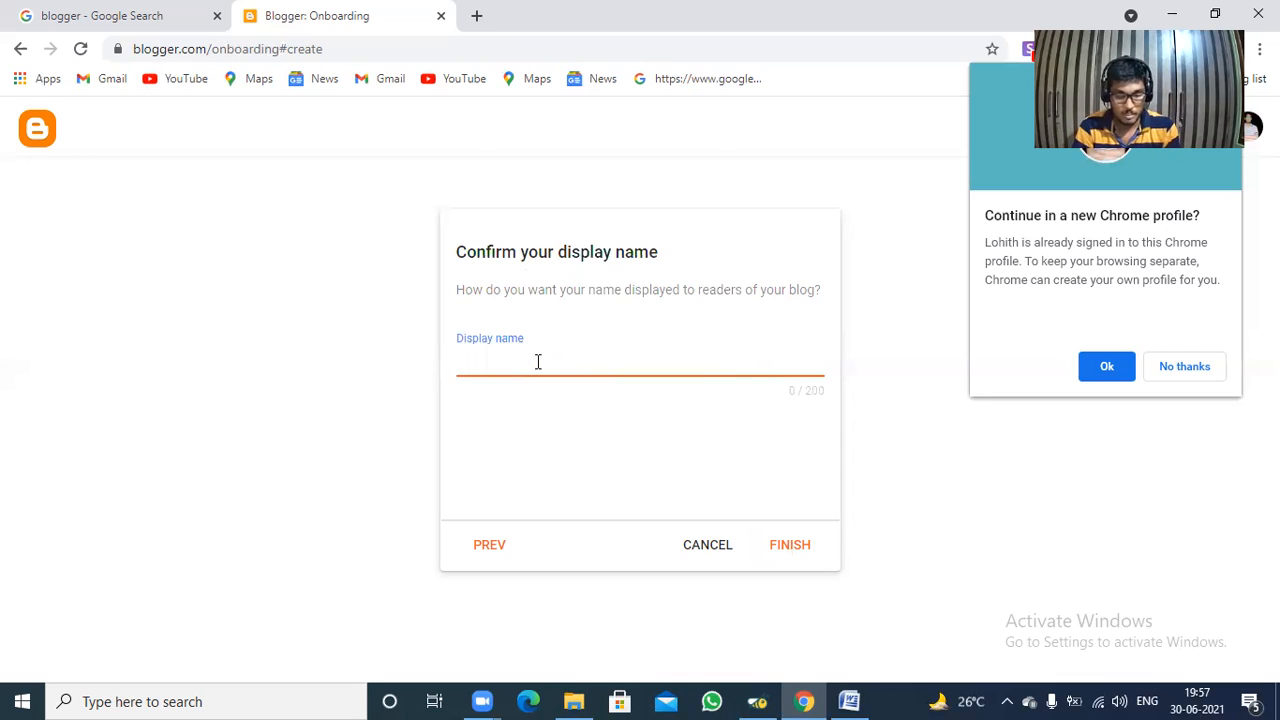
text(D)
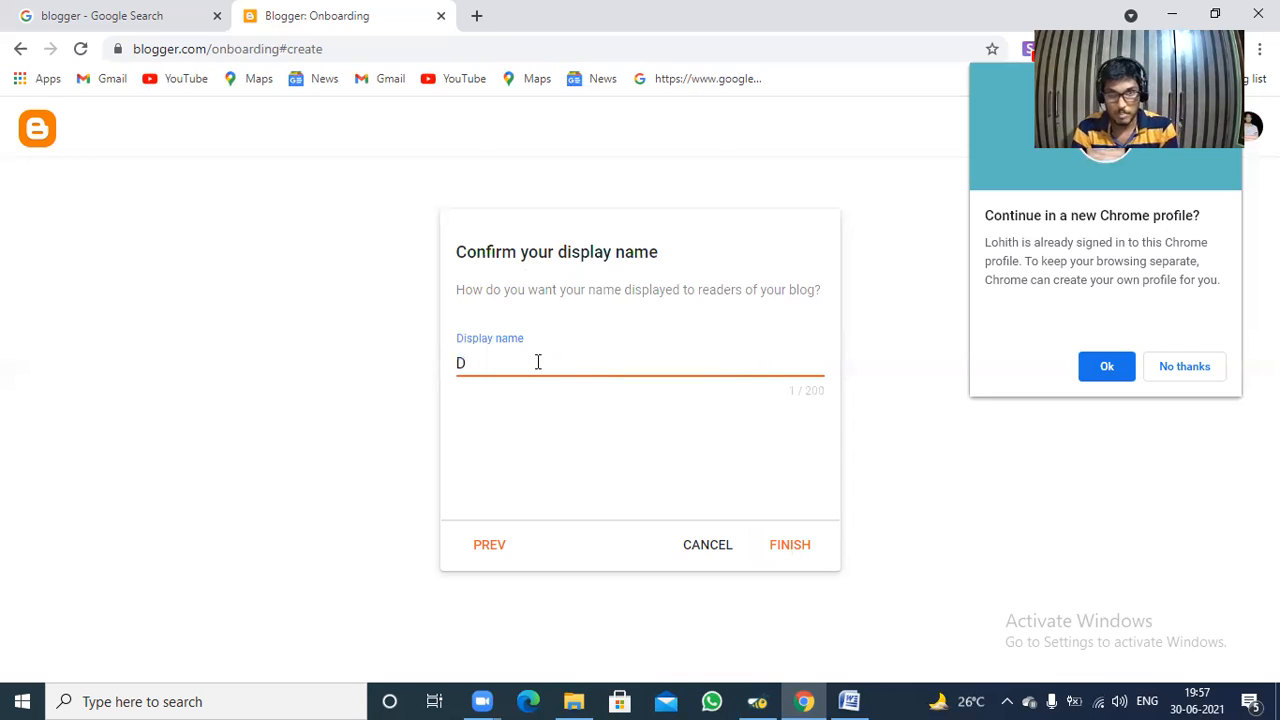
text(igital Marketing)
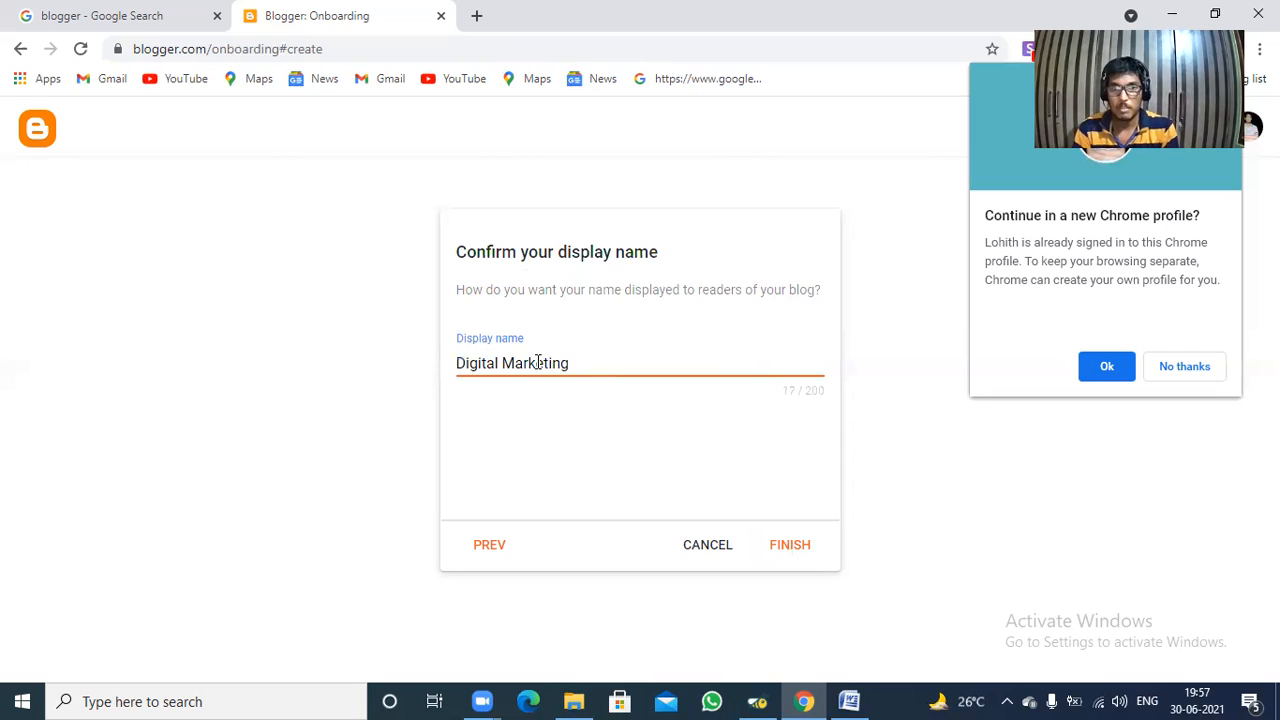
click(801, 548)
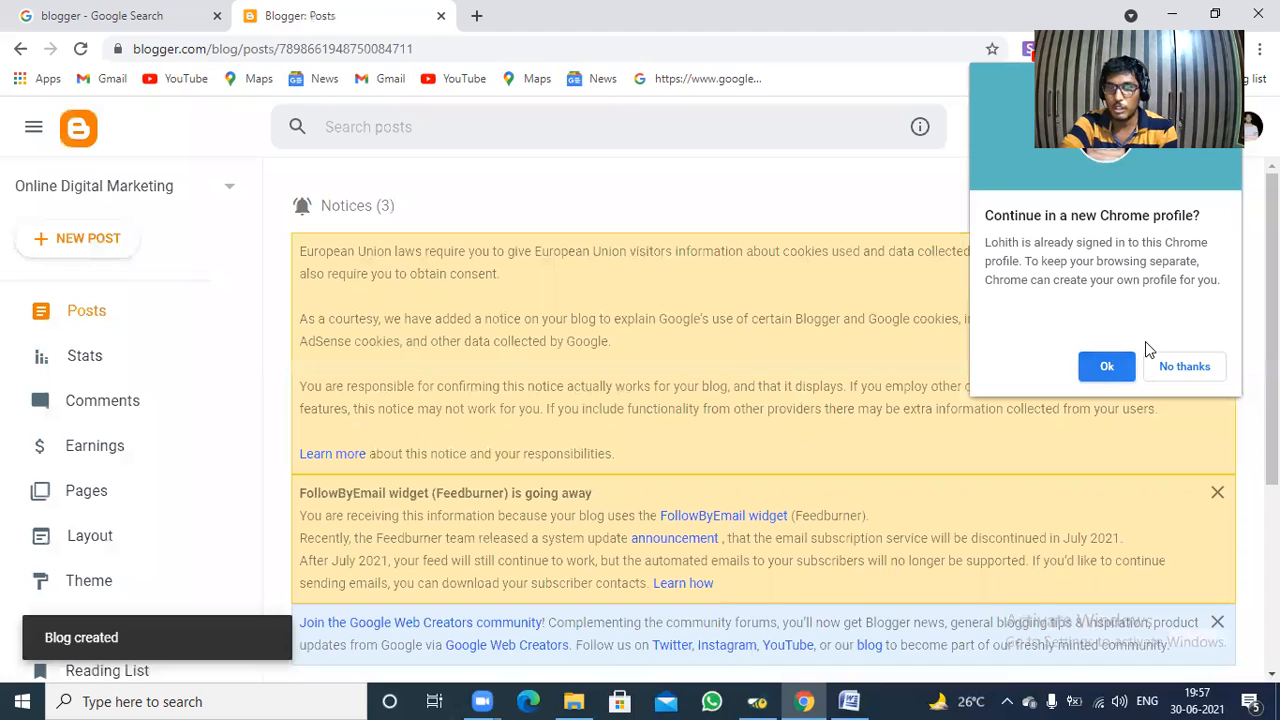
Accept the offer to continue in a new Chrome profile for the signed-in account.
click(1107, 366)
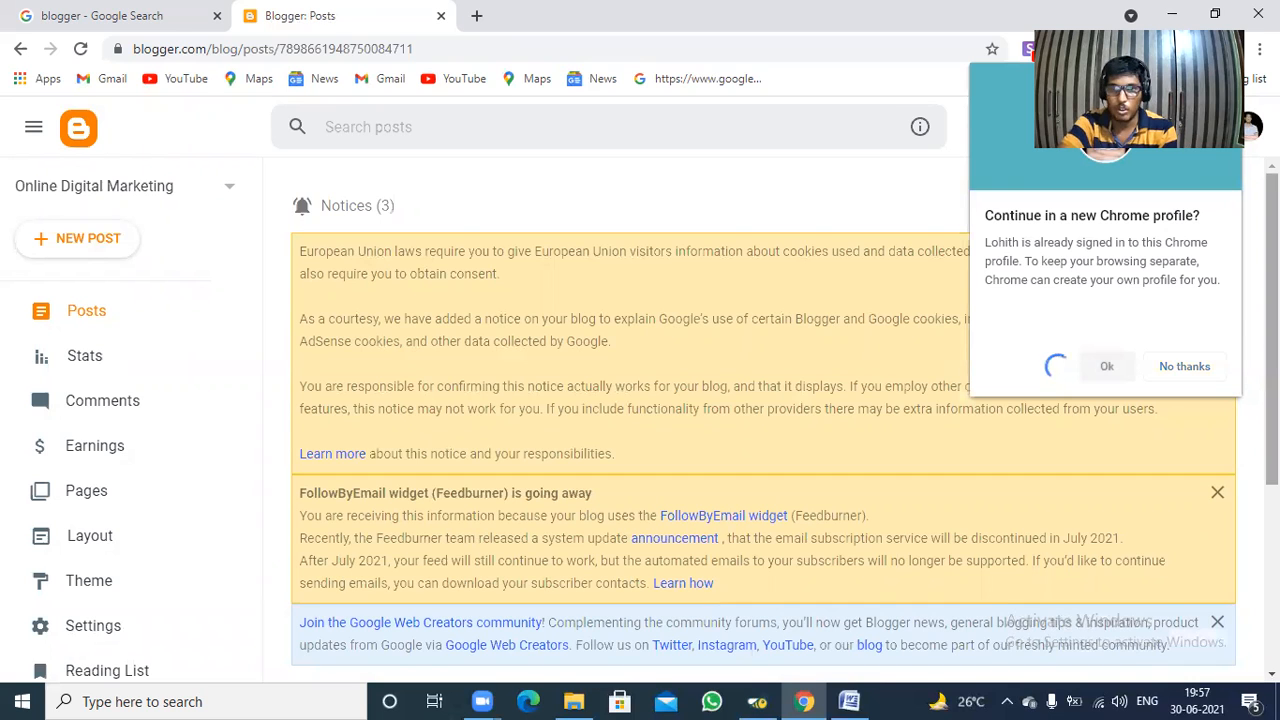
scroll(1172, 268, down, 1)
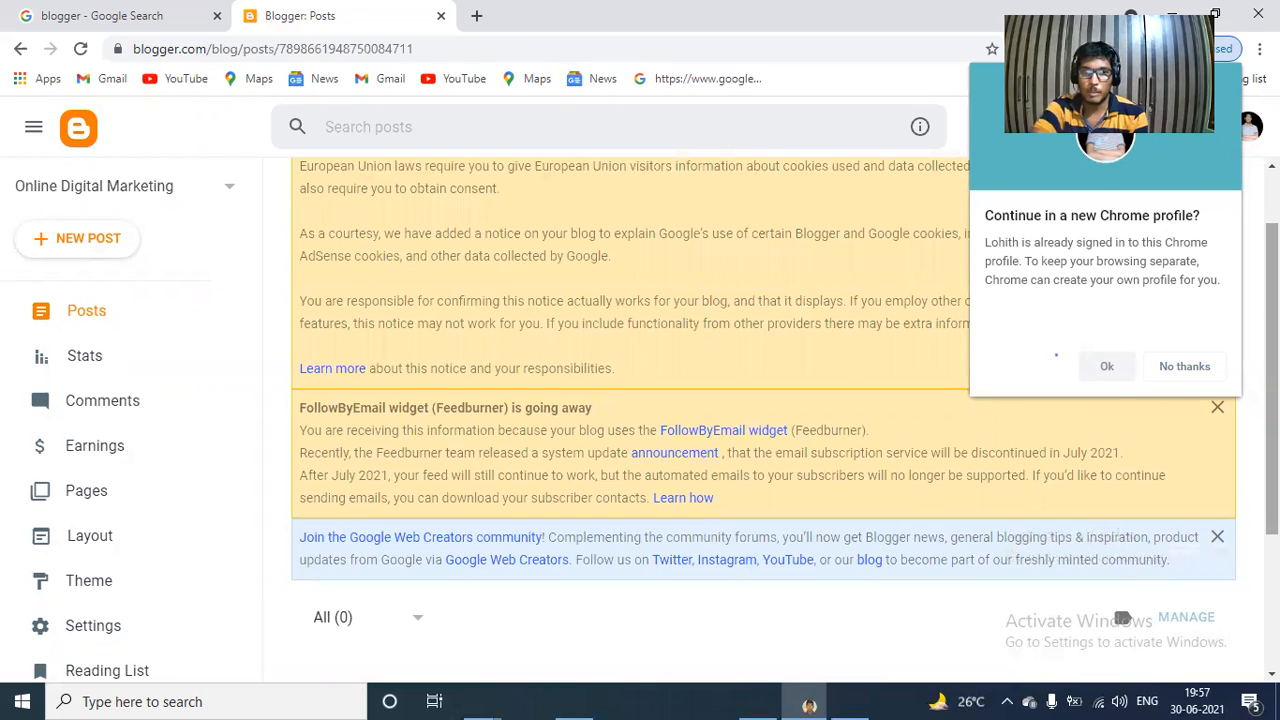
scroll(759, 264, down, 2)
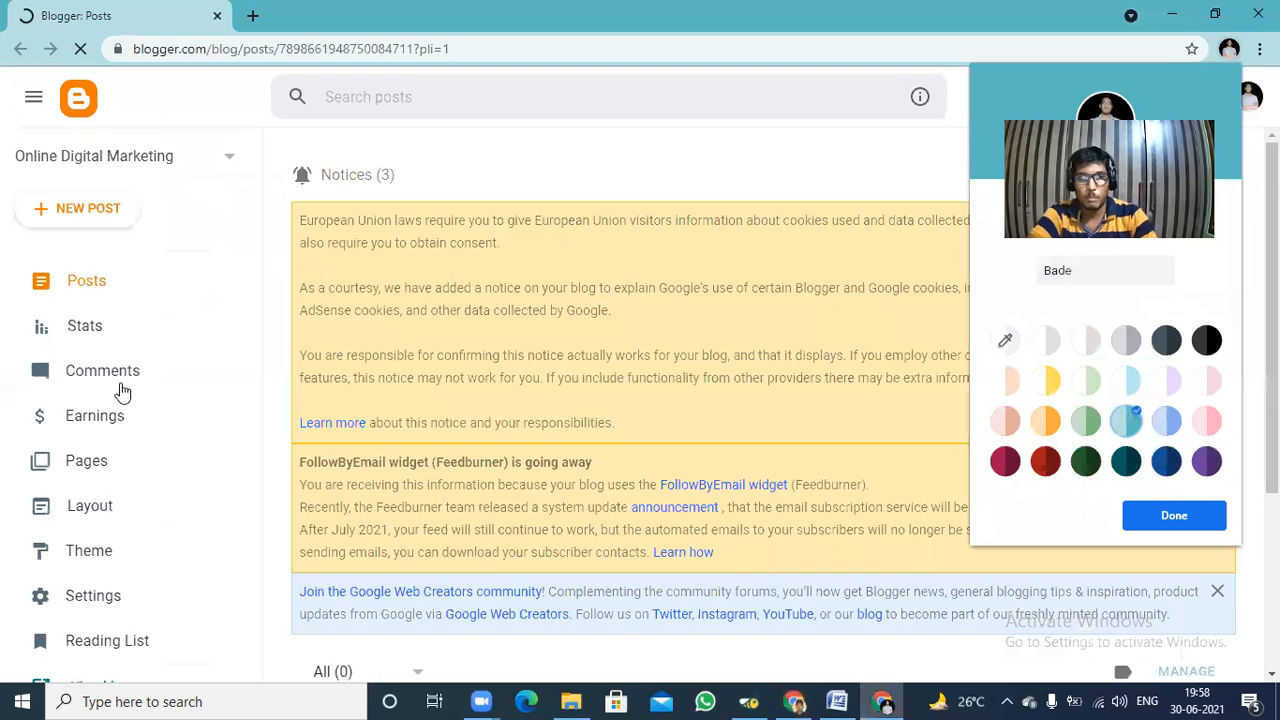
Finish the new profile's setup with its default colour and start a new post in the Online Digital Marketing blog.
click(100, 282)
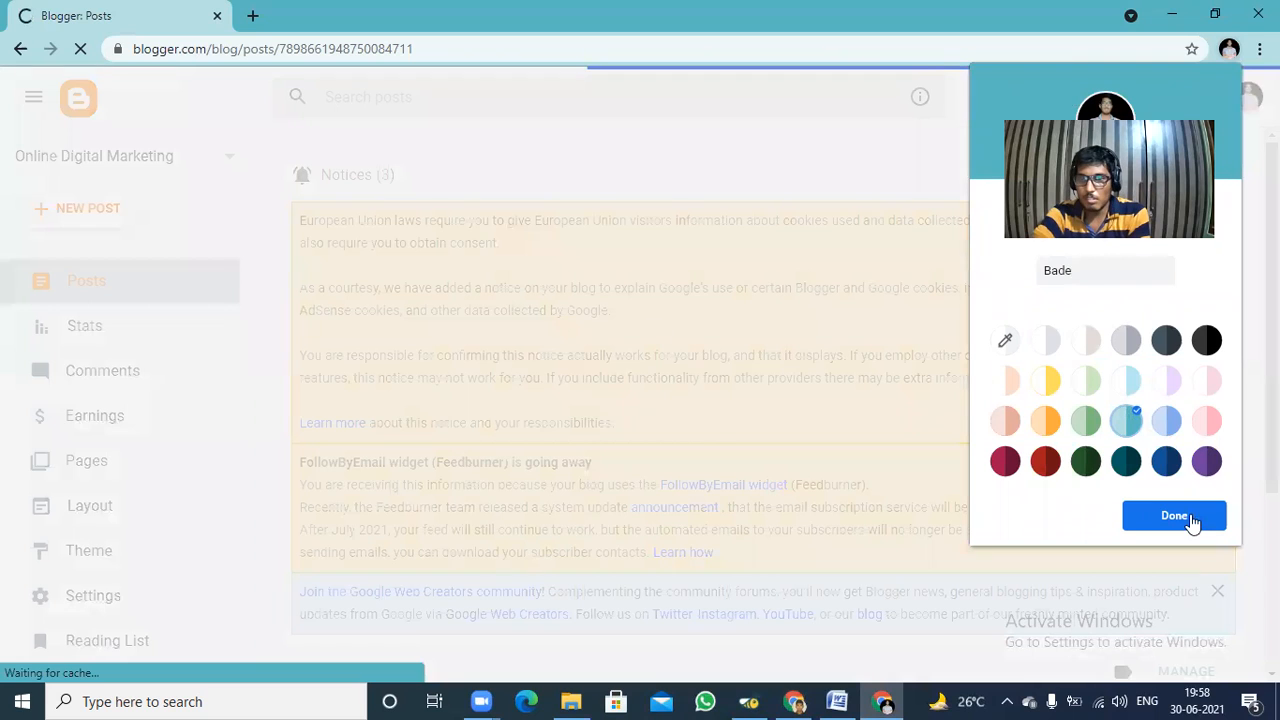
click(113, 200)
click(80, 212)
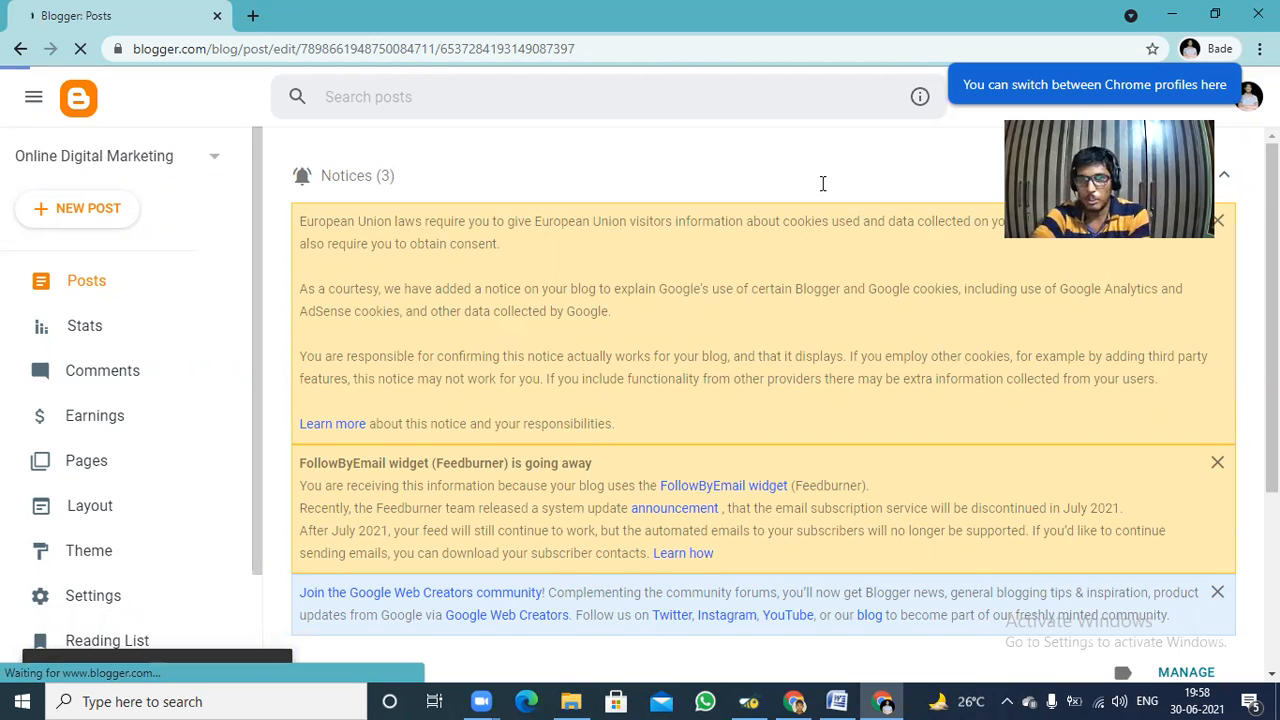
Switch to the Q1 document in Word and copy the question about affiliate marketing, without its "Q1." prefix.
key(alt+Tab)
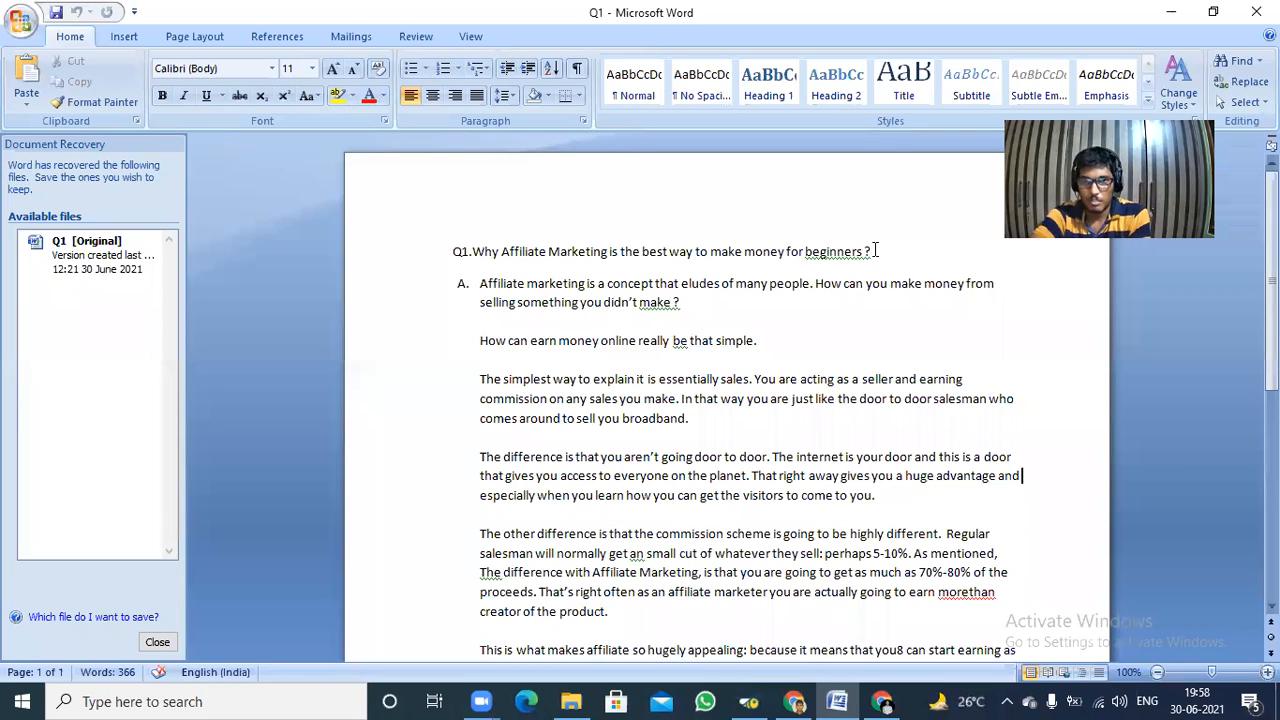
drag(874, 251, 642, 252)
drag(665, 208, 494, 203)
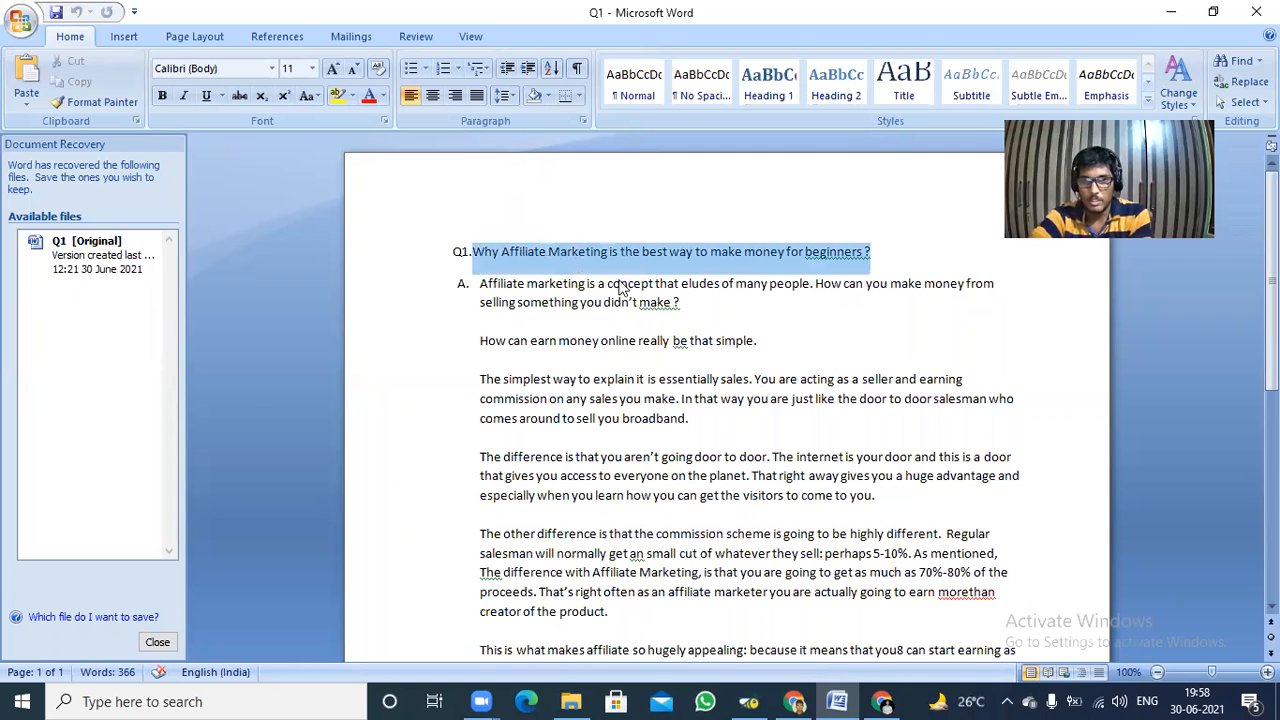
right_click(565, 250)
click(590, 281)
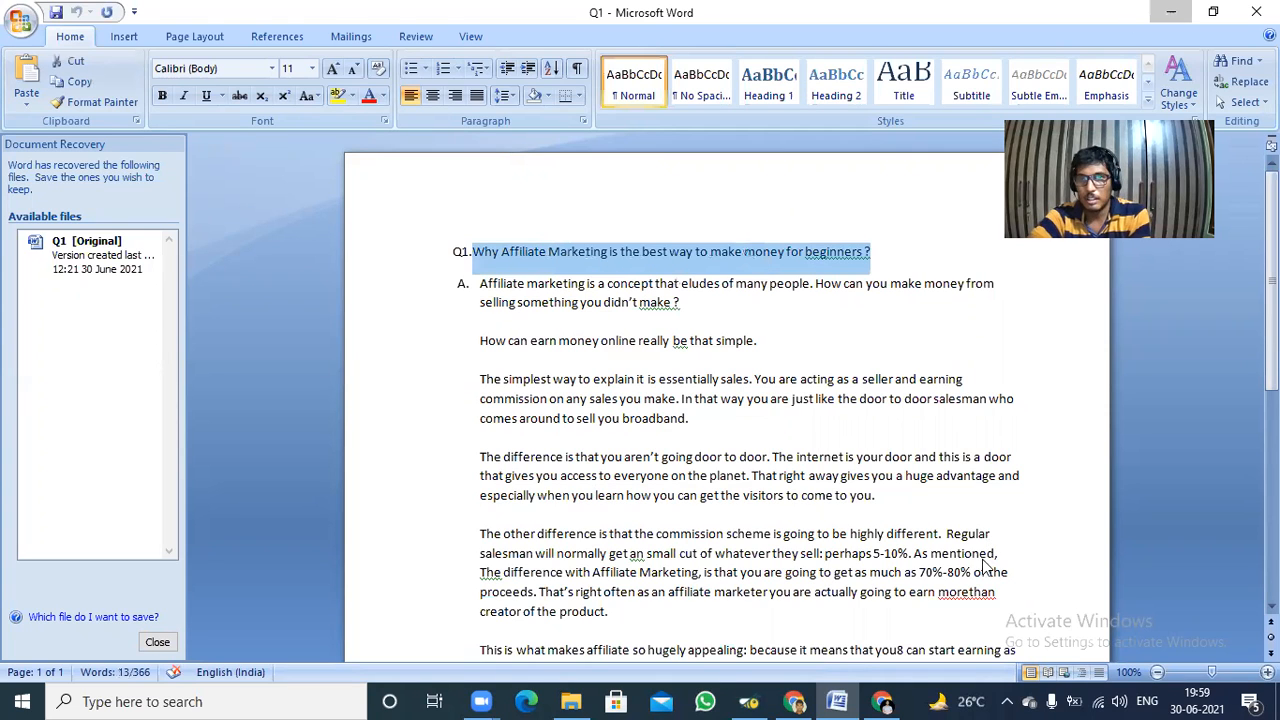
Return to the Blogger post editor in Chrome and paste the copied question as the post title.
click(886, 701)
mouse_move(886, 694)
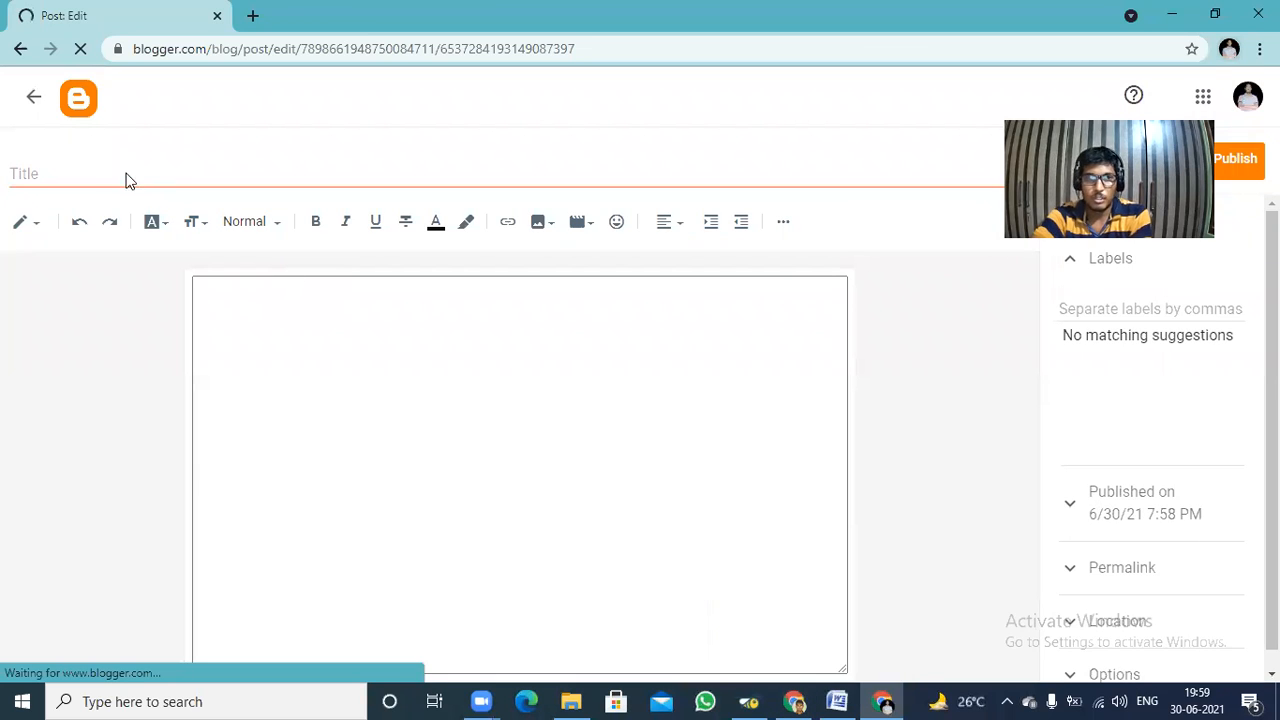
click(61, 172)
right_click(61, 172)
click(122, 320)
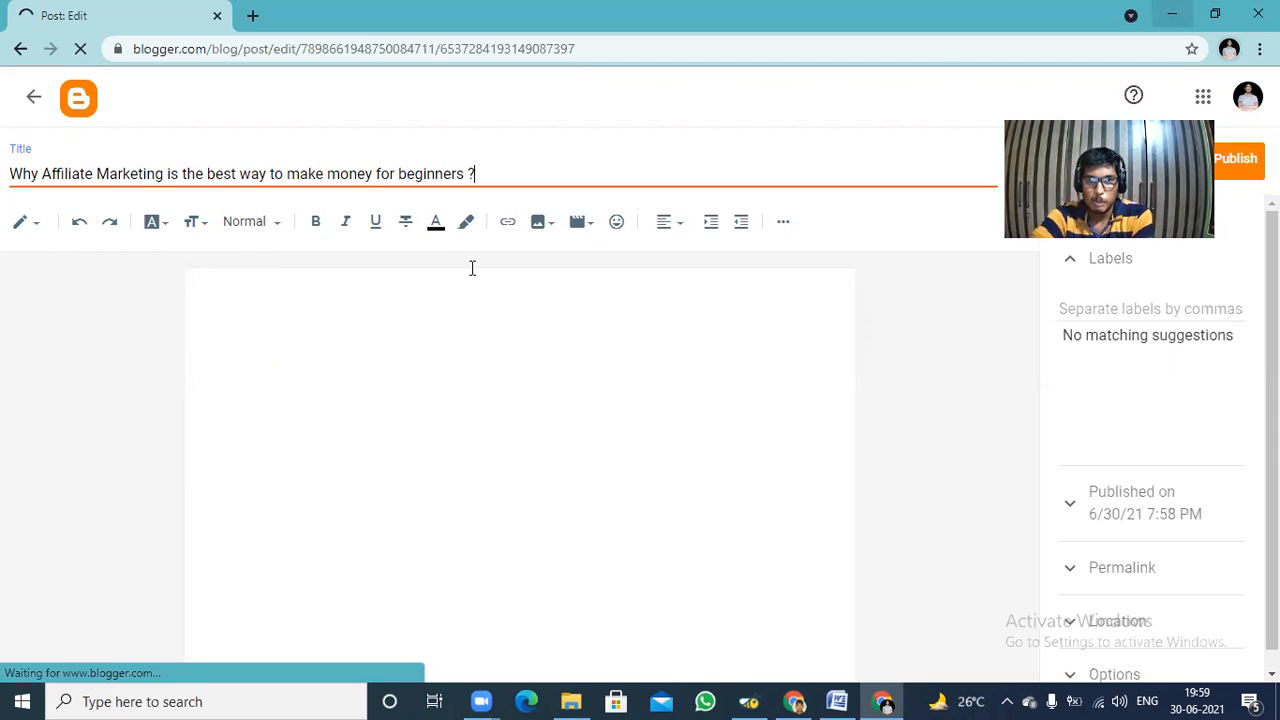
Copy the whole answer text in the Q1 Word document, from "Affiliate marketing is a concept" to the end.
drag(477, 281, 926, 626)
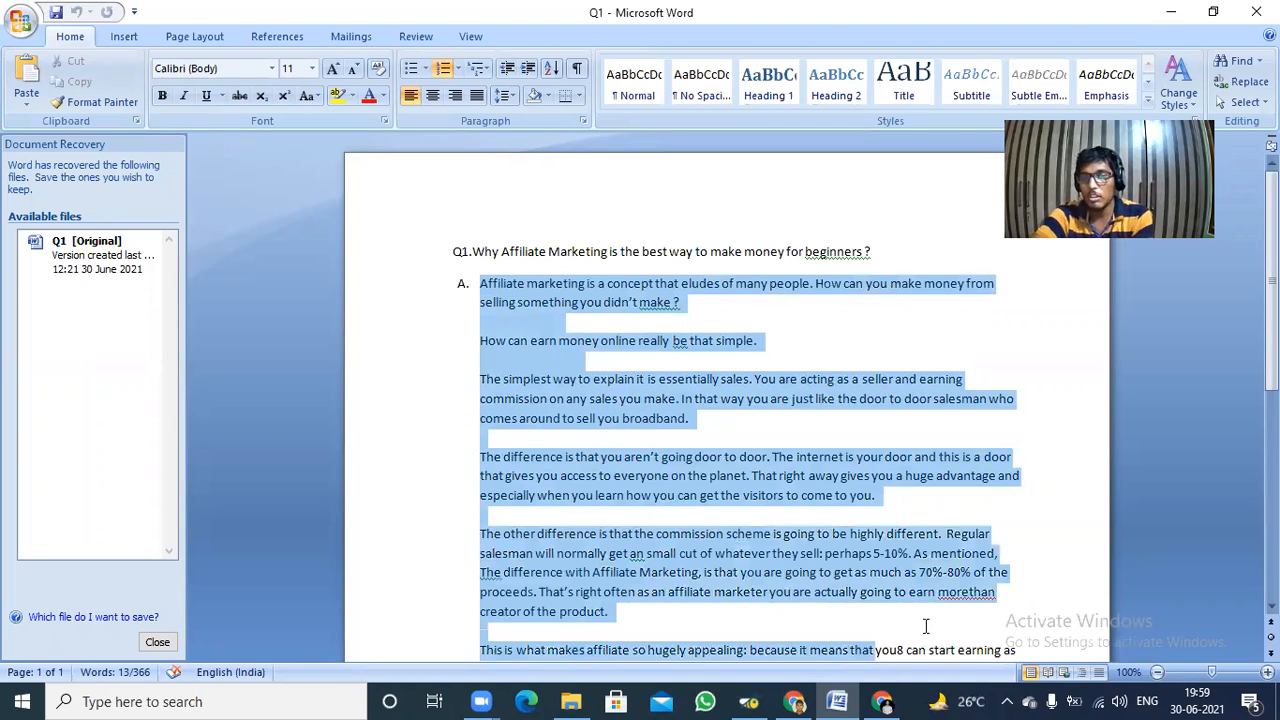
key(ctrl+shift+End)
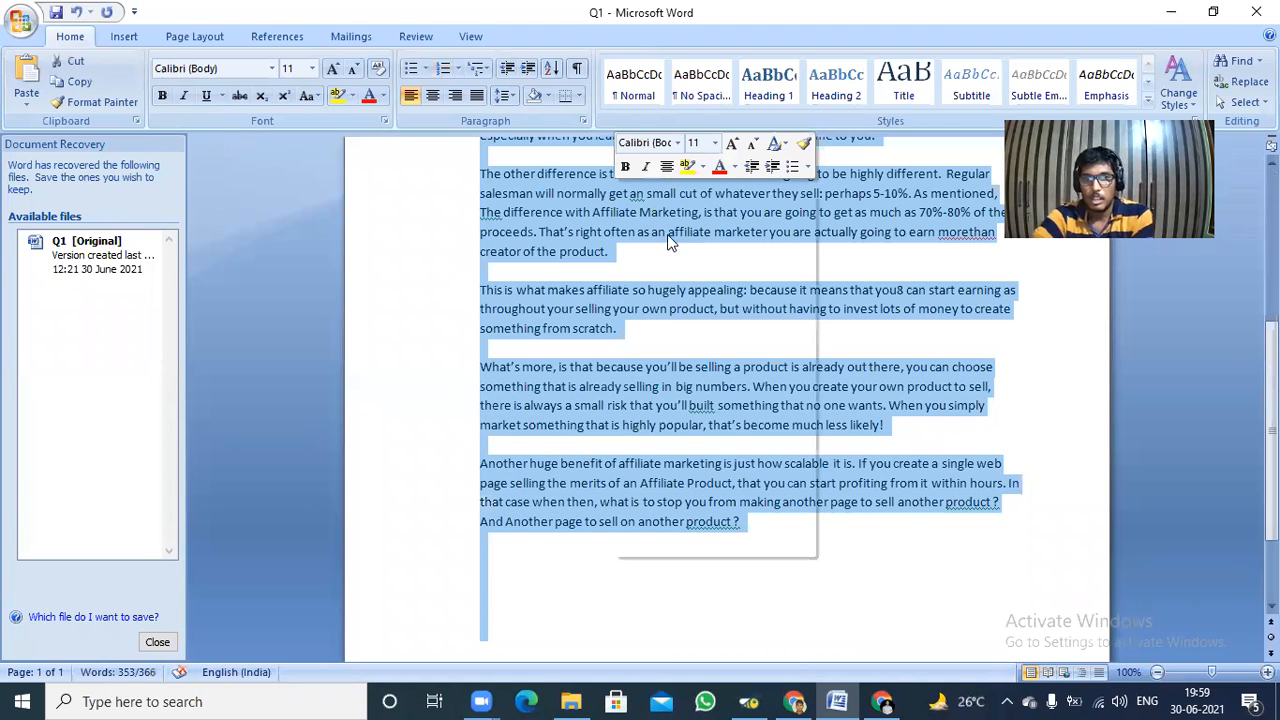
click(666, 219)
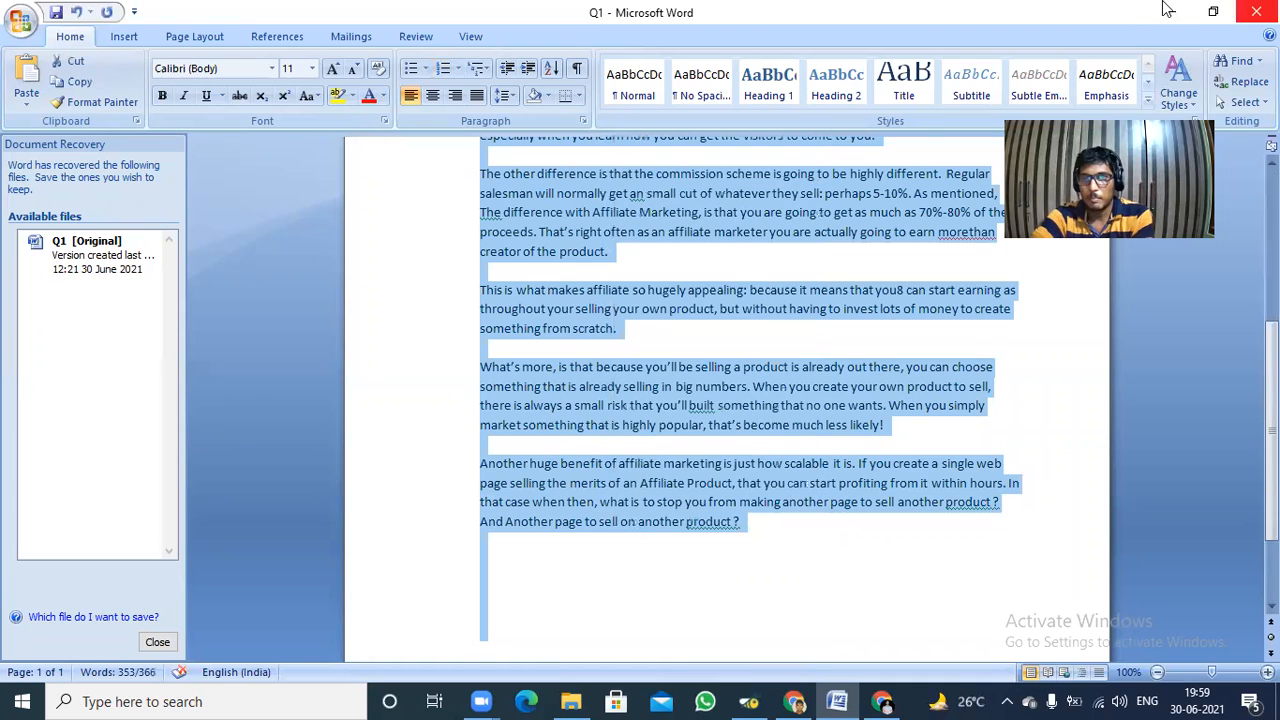
Go back to the Blogger post and paste the copied answer into its body.
key(alt+Tab)
click(489, 177)
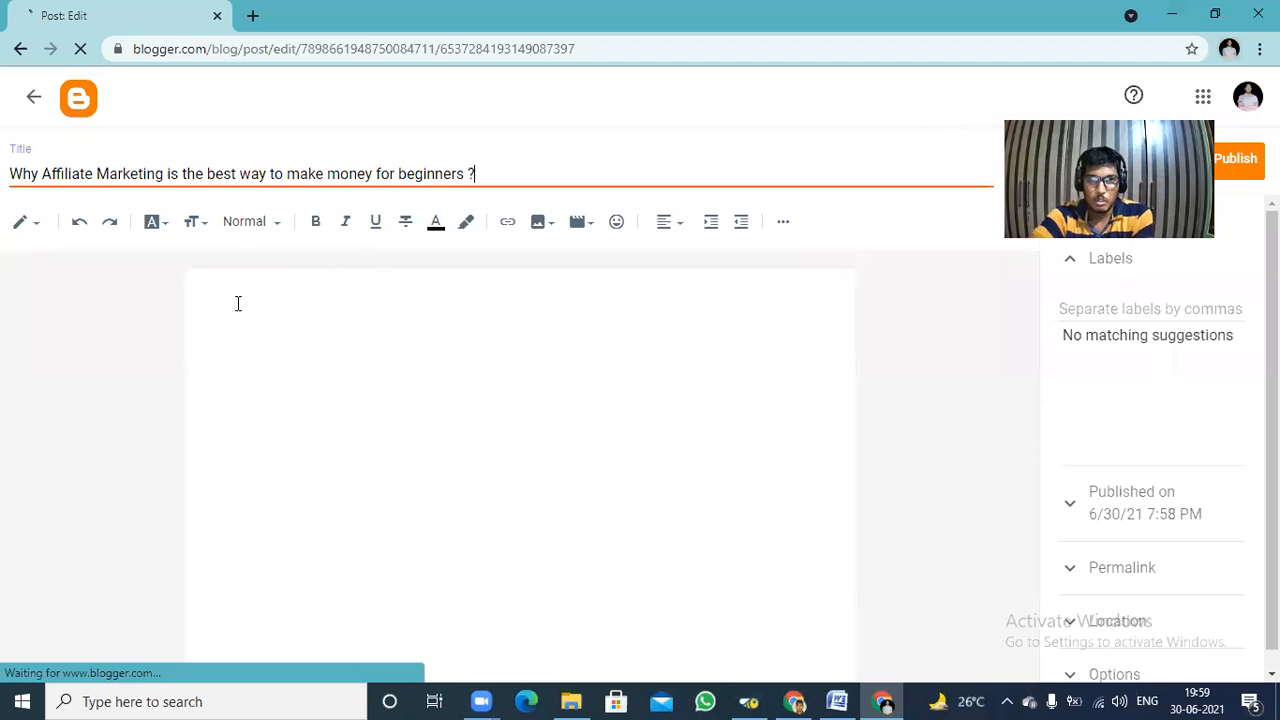
click(225, 300)
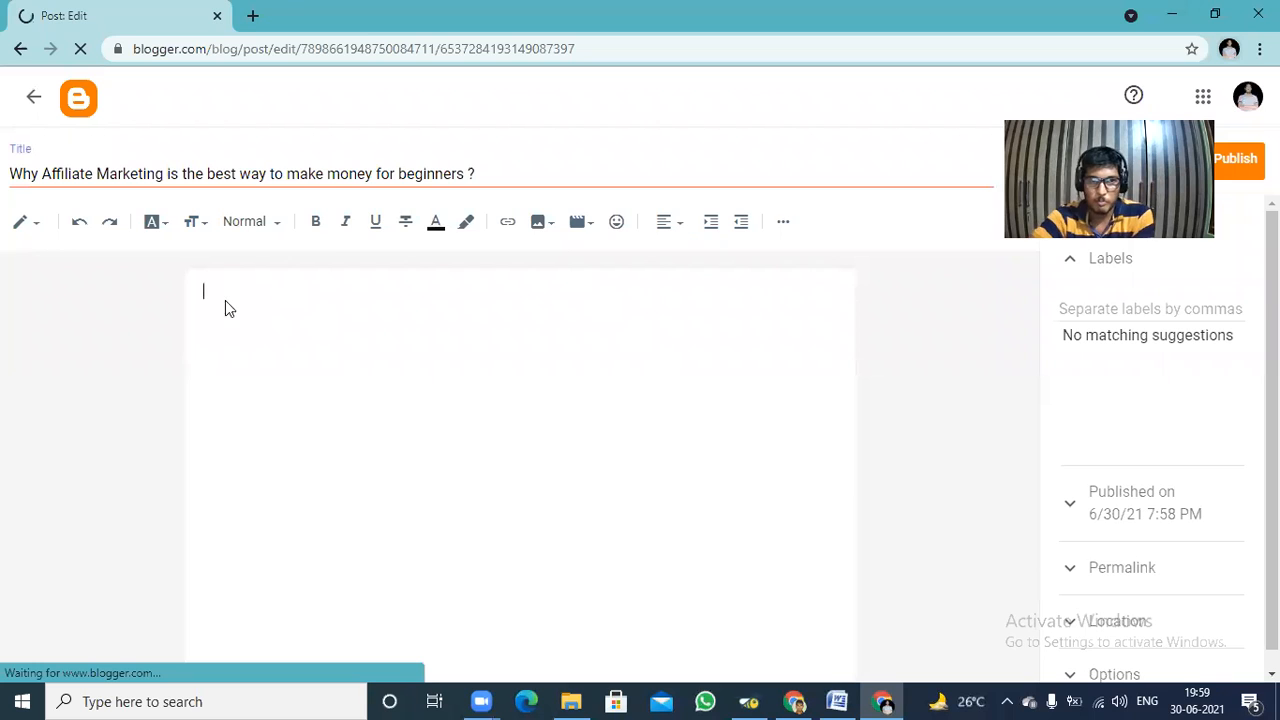
right_click(225, 300)
click(272, 448)
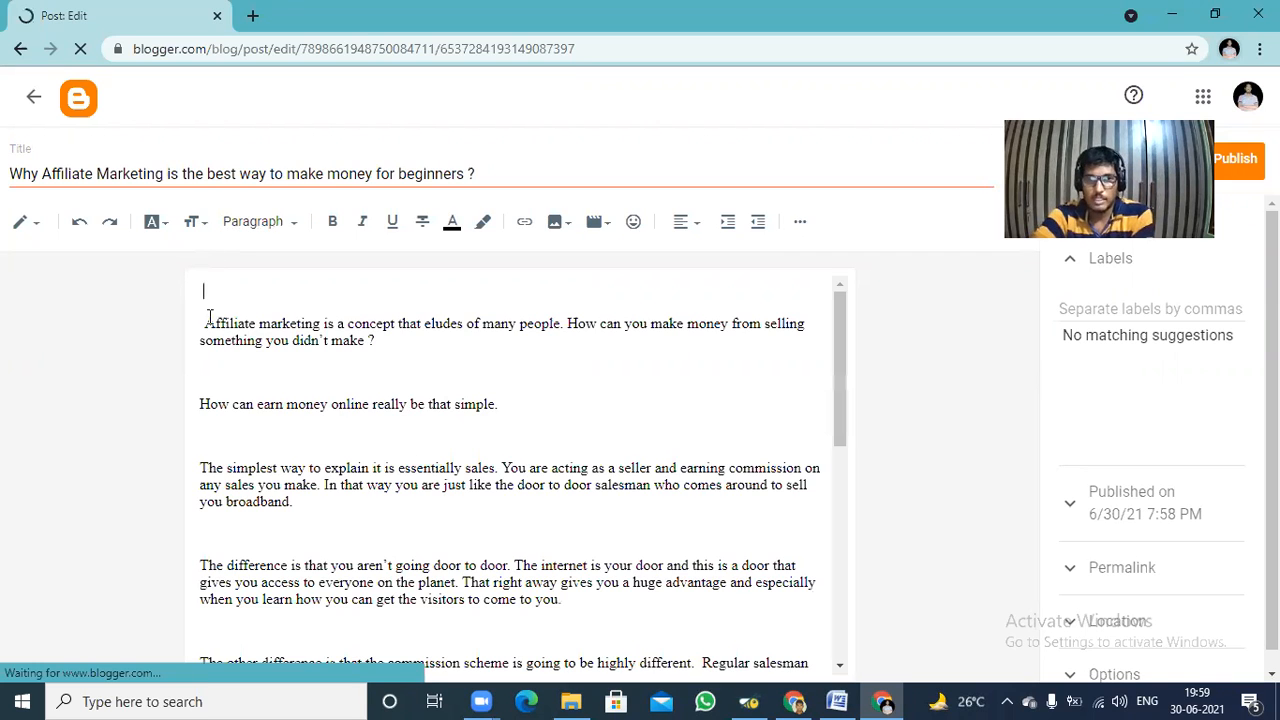
Remove the leading space, indent and blank line before the first paragraph of the post.
click(204, 323)
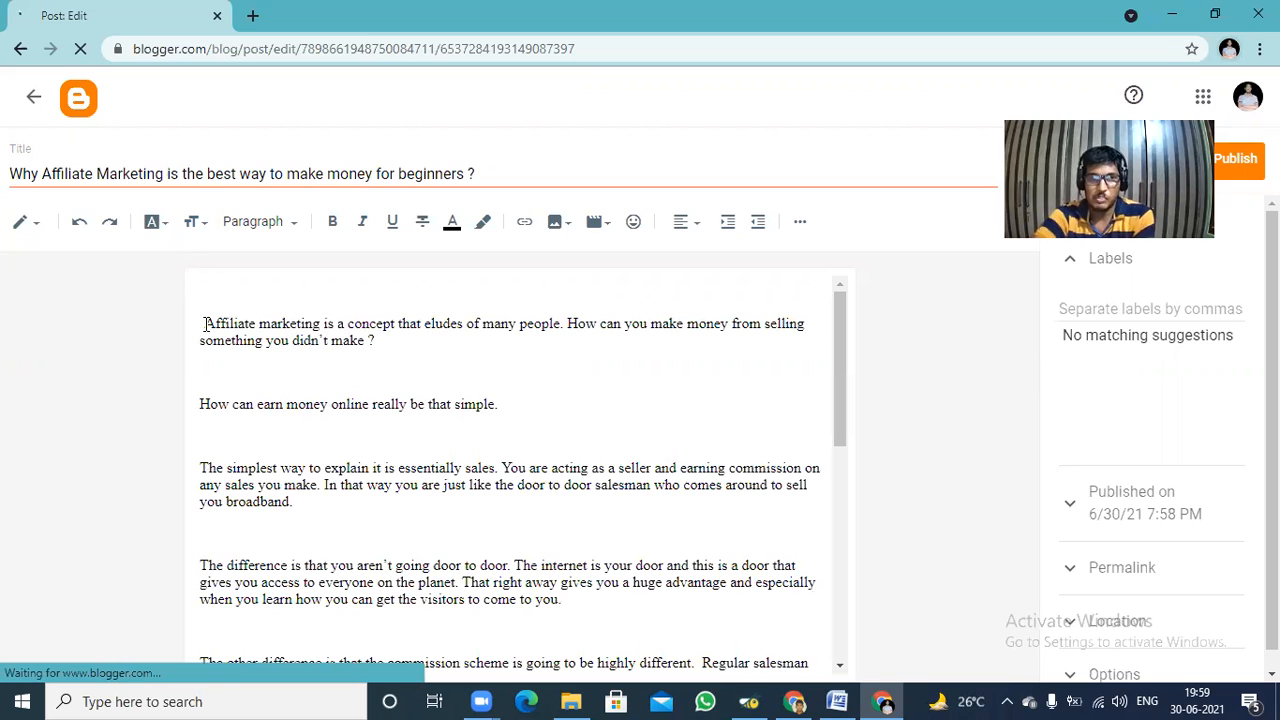
key(BackSpace)
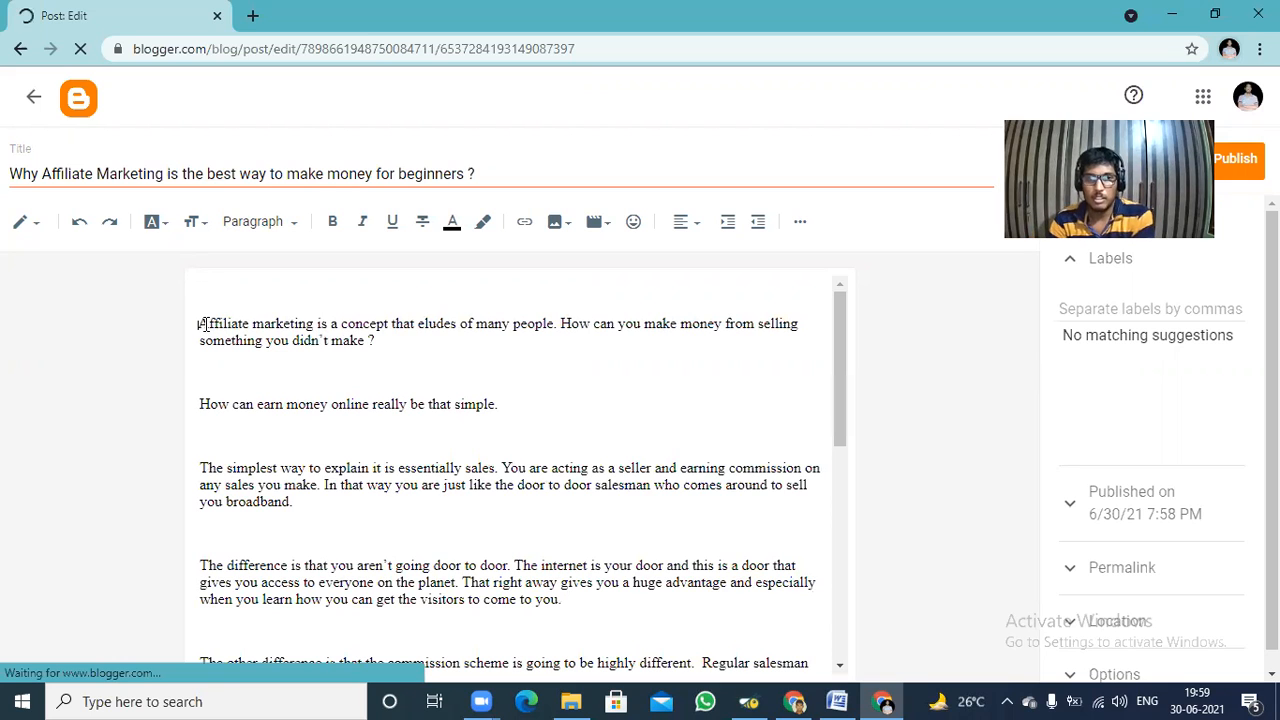
key(BackSpace)
key(BackSpace)
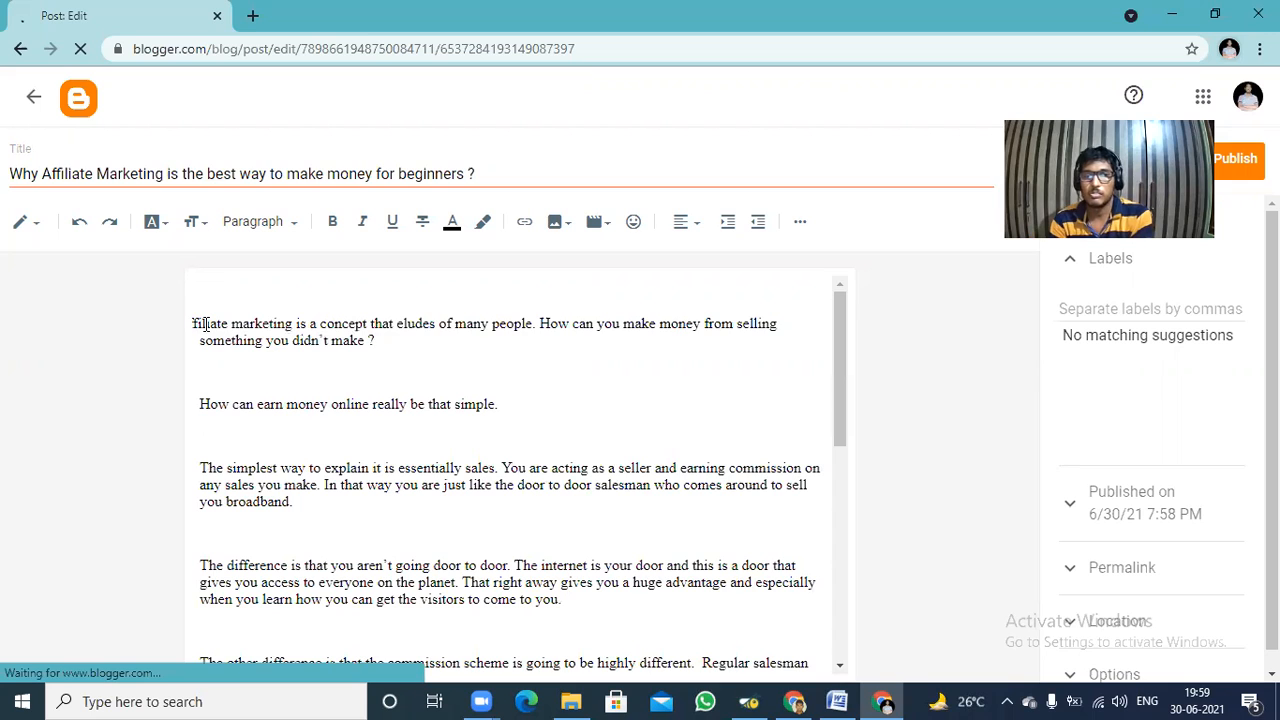
key(BackSpace)
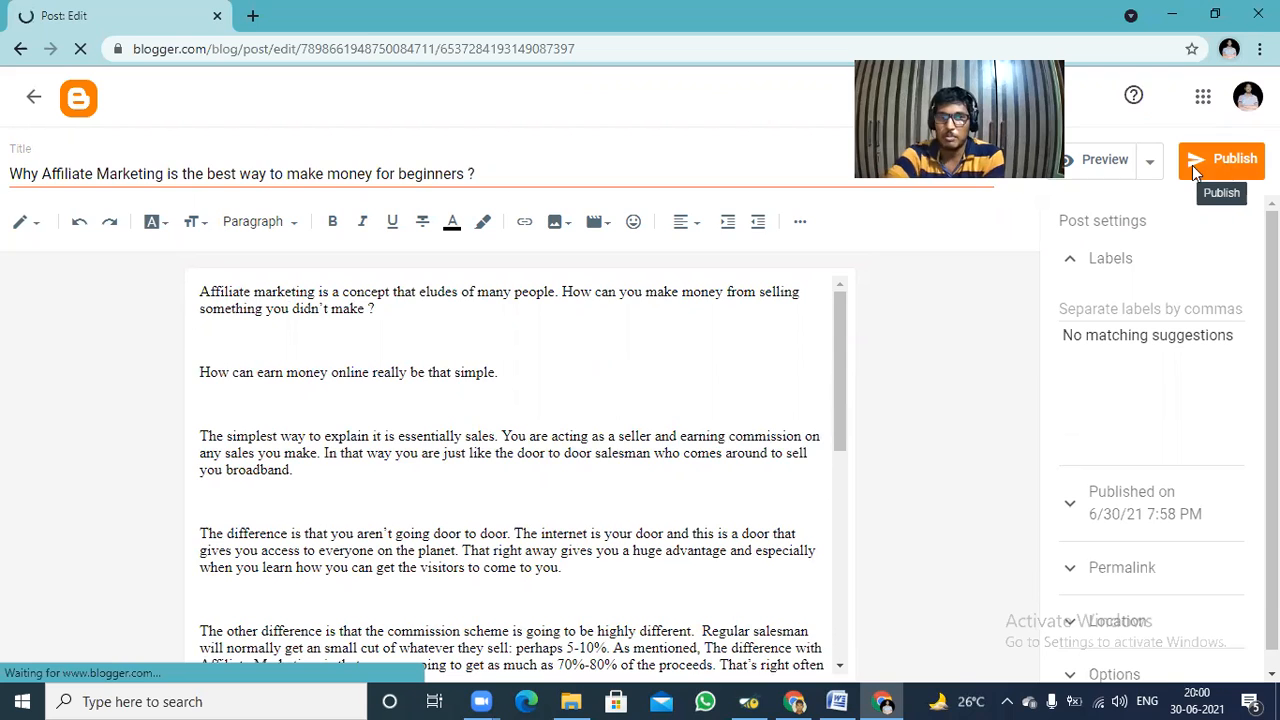
Publish the affiliate marketing post, confirm the publication and check it in the list of posts.
click(1228, 170)
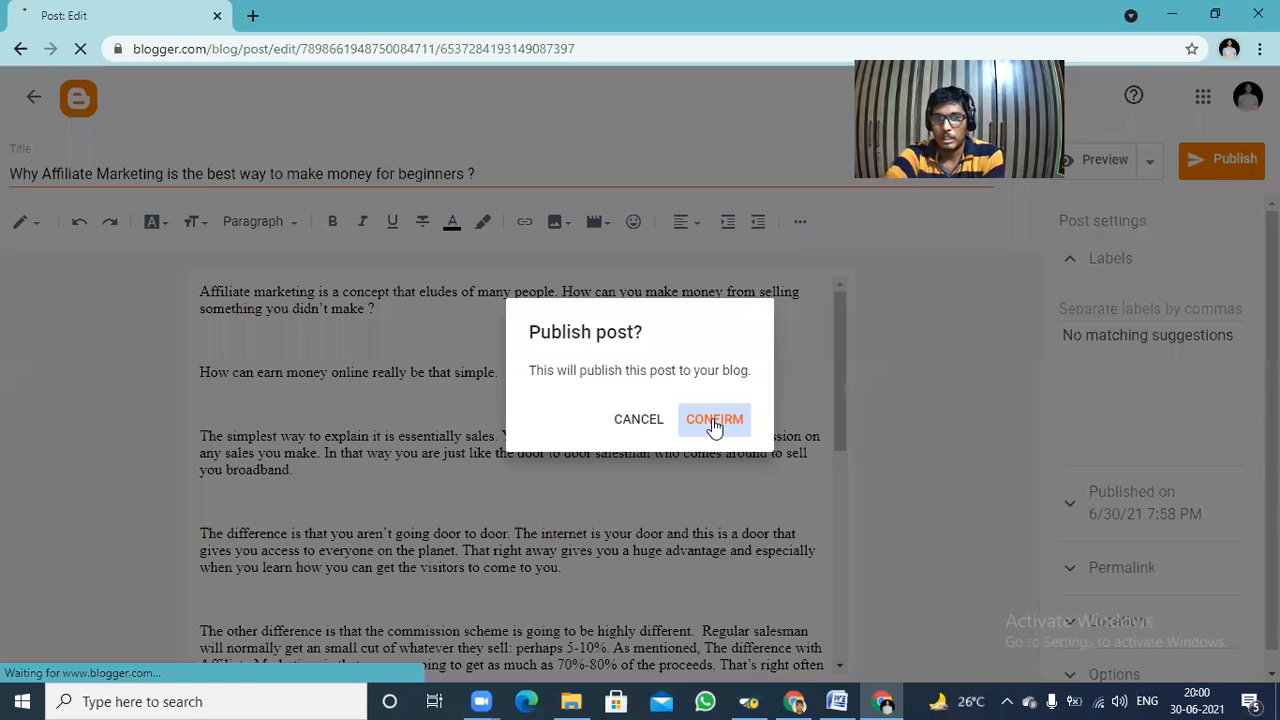
click(714, 421)
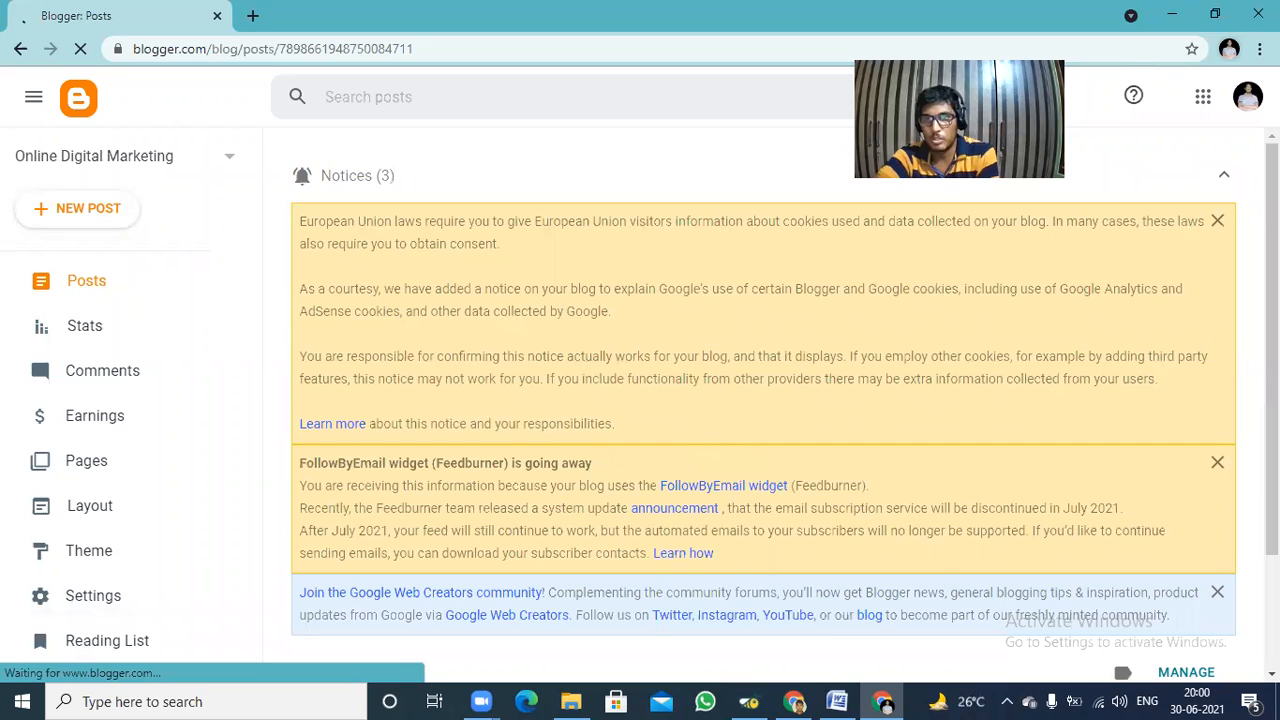
scroll(1087, 392, down, 1)
scroll(866, 380, down, 1)
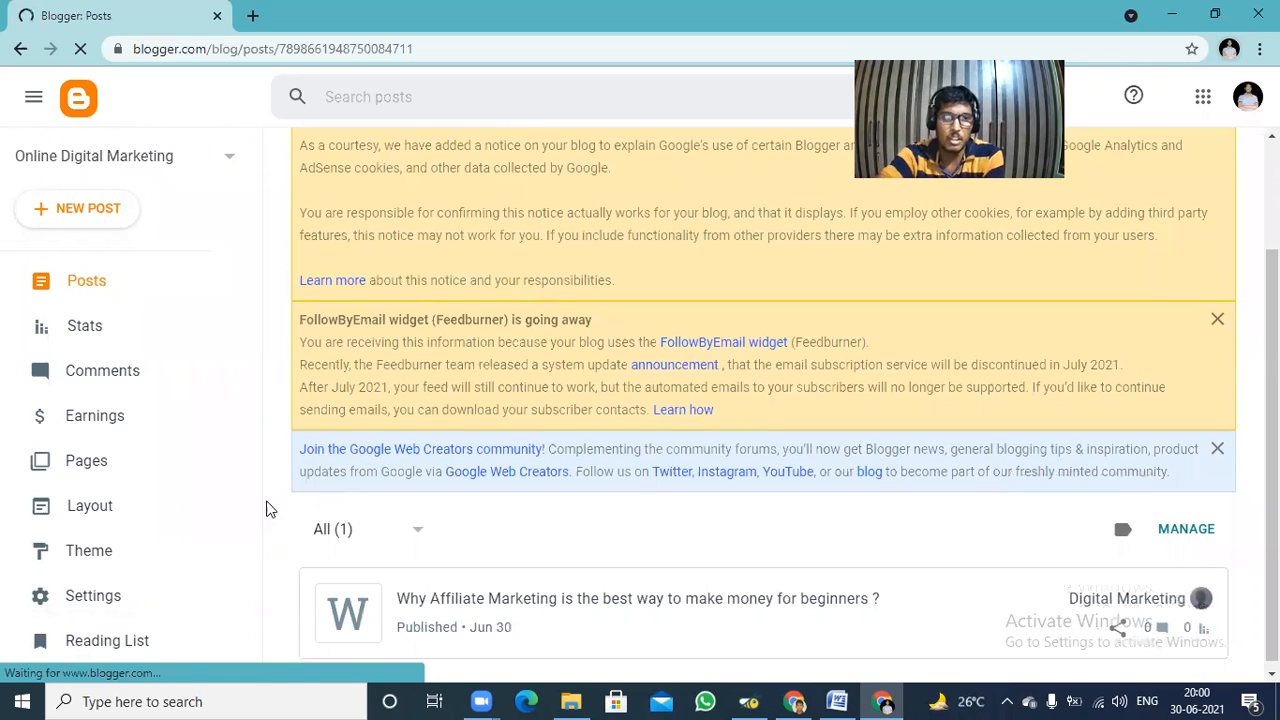
View the live blog in a new browser tab and open the published affiliate marketing post in full.
click(120, 466)
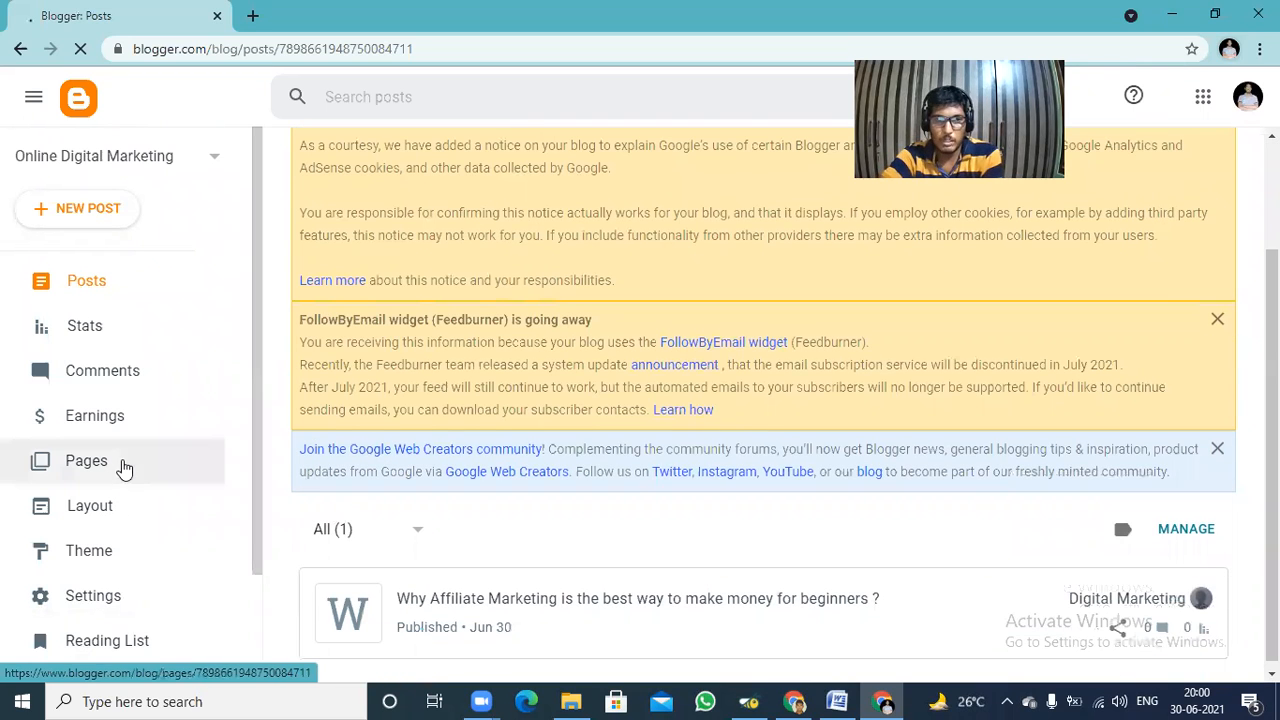
click(133, 565)
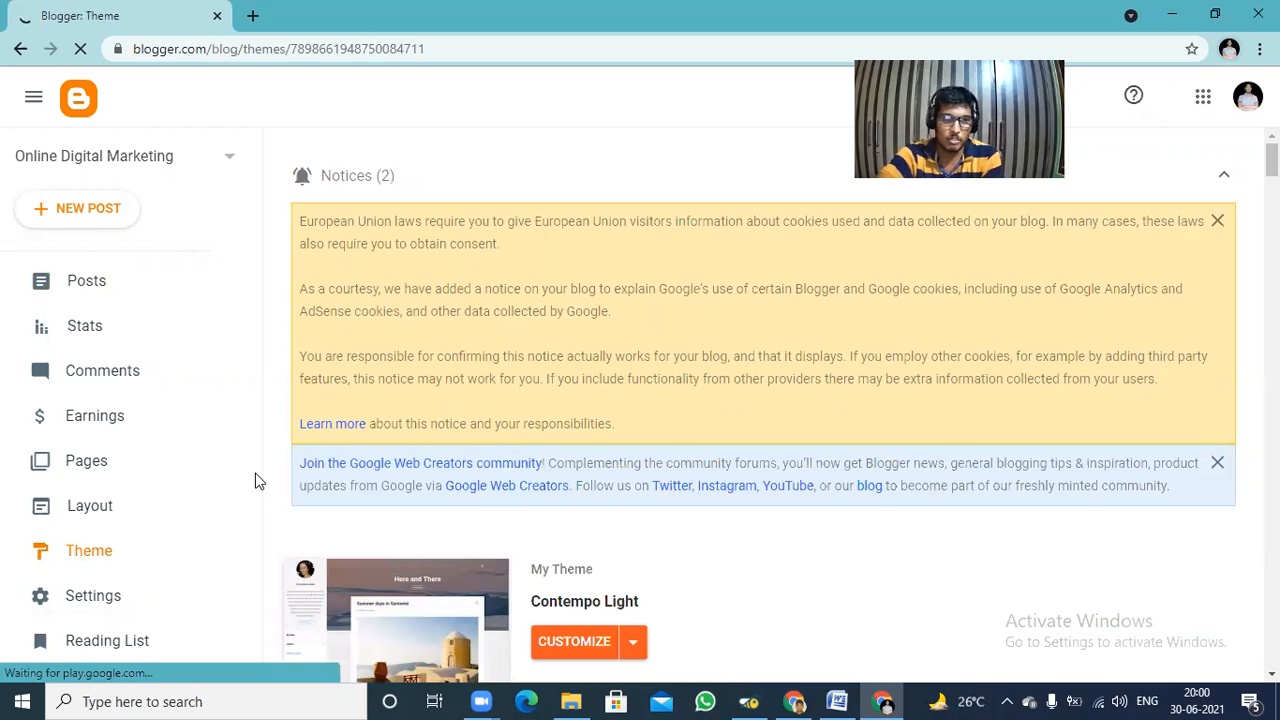
scroll(200, 605, down, 2)
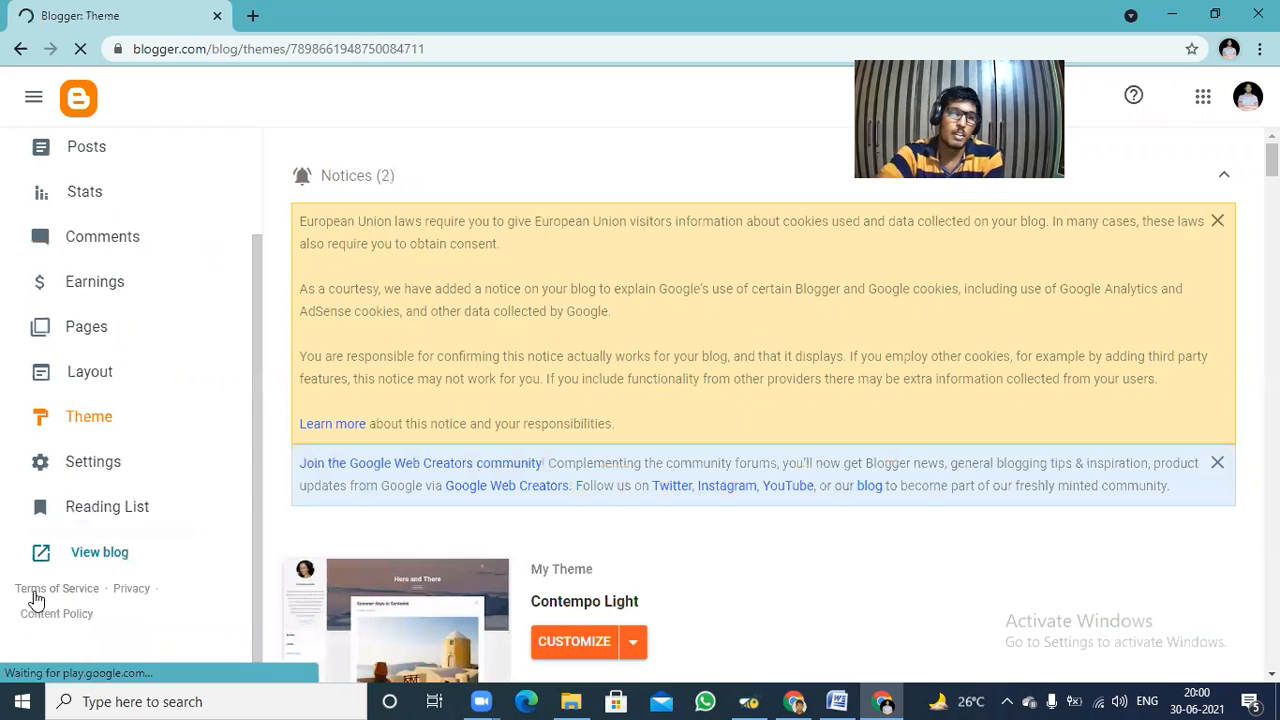
right_click(90, 555)
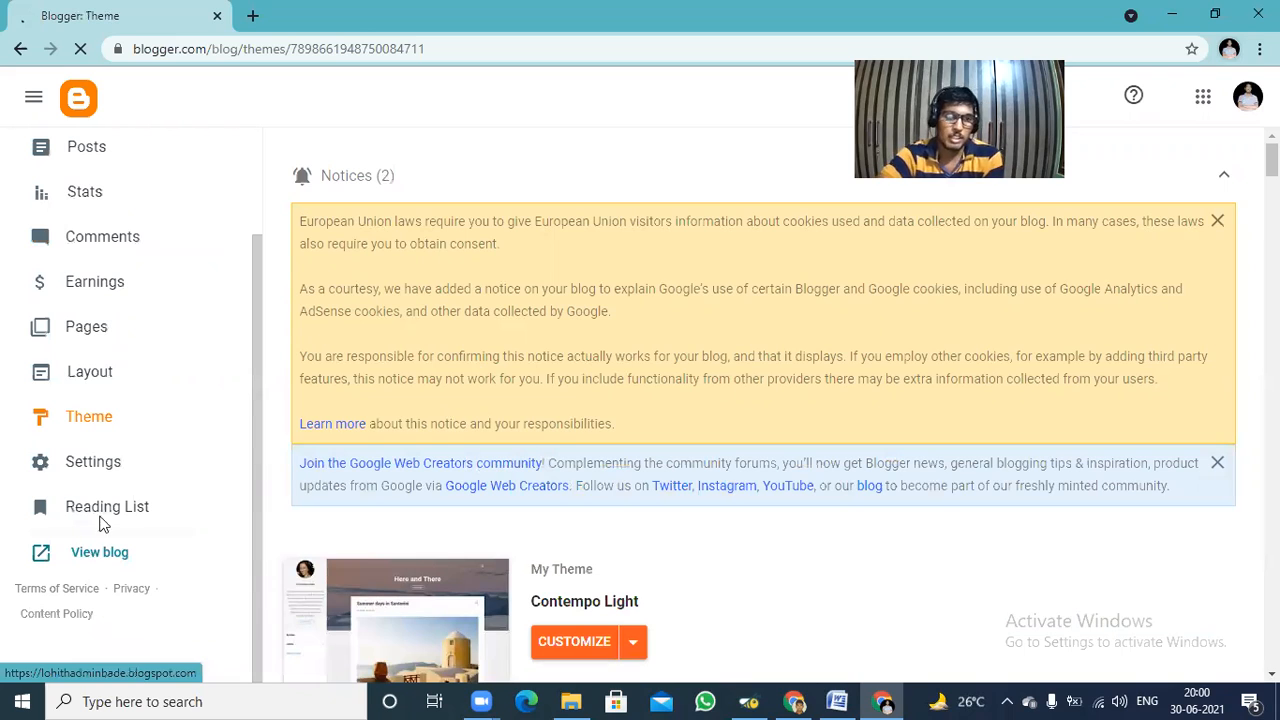
click(167, 388)
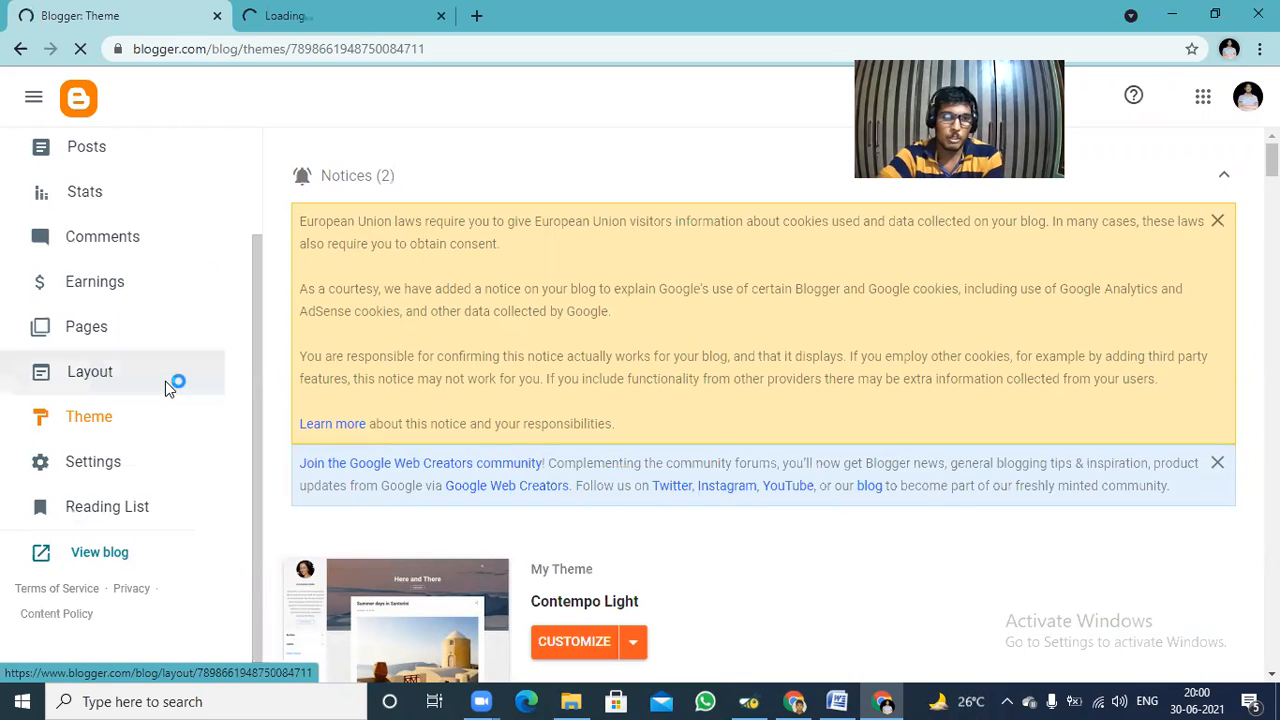
click(290, 15)
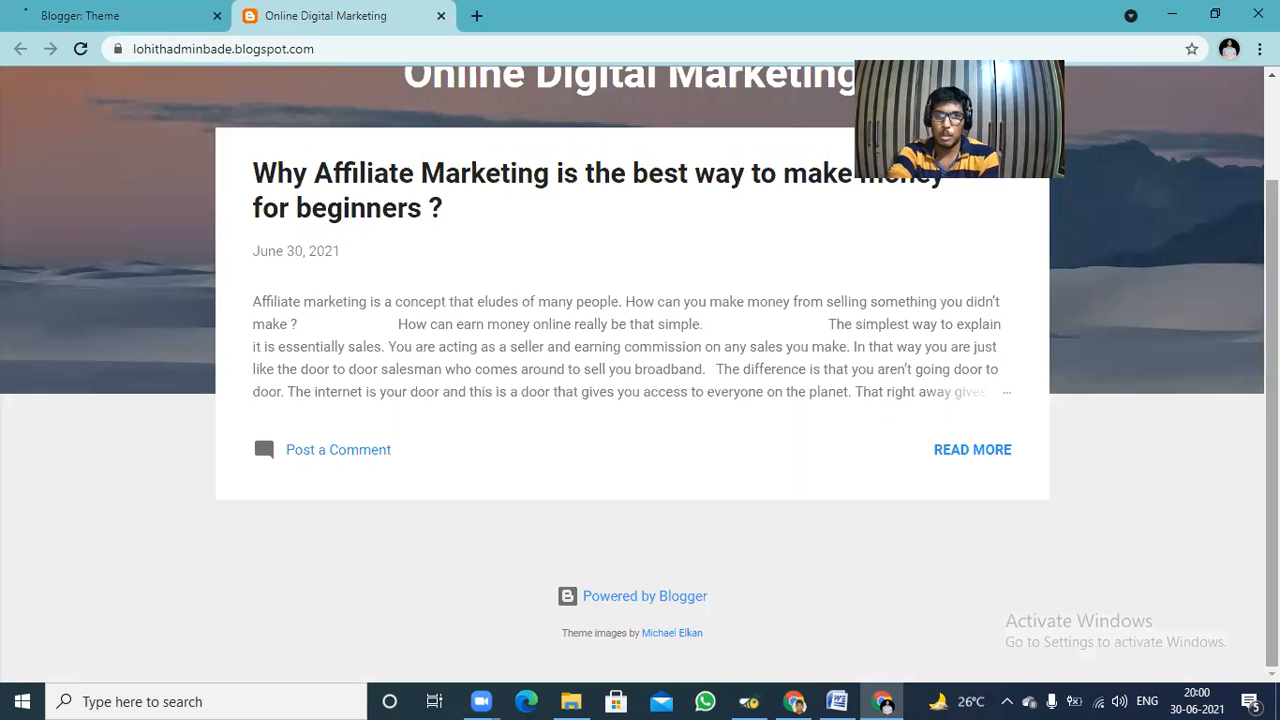
click(995, 453)
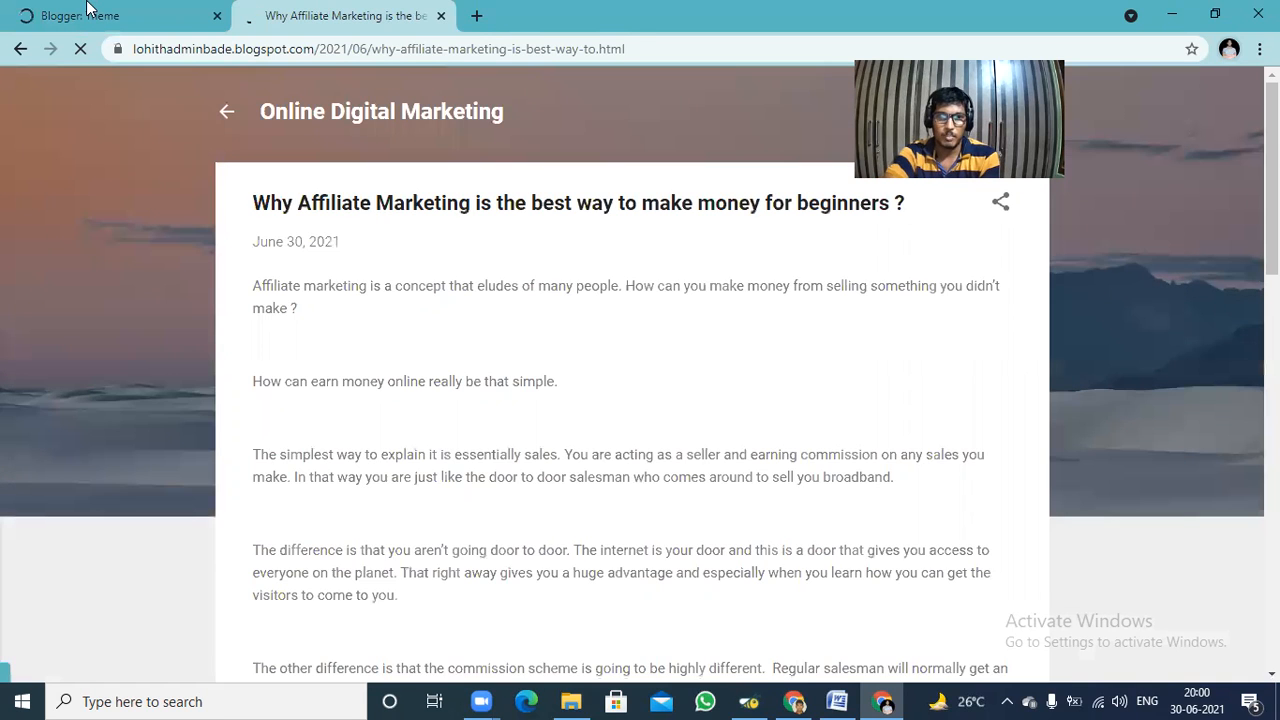
Return to the Blogger dashboard and start a new page in the blog's Pages section.
click(88, 12)
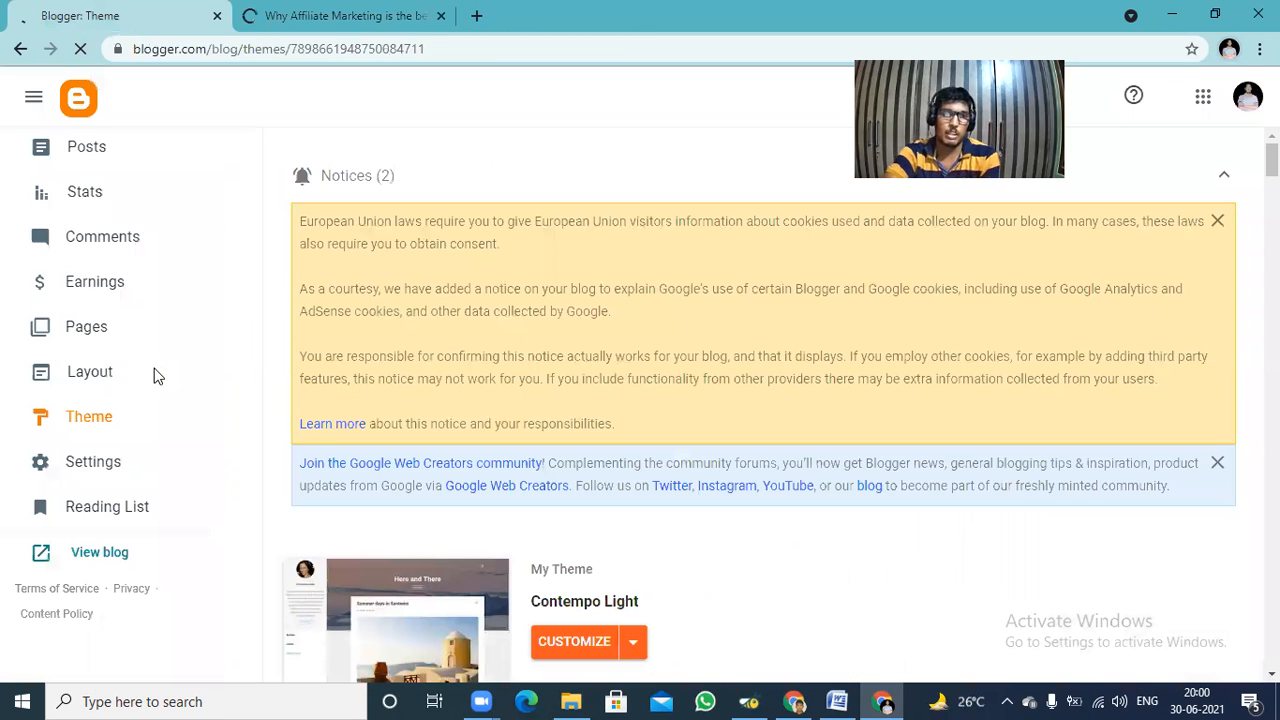
click(88, 340)
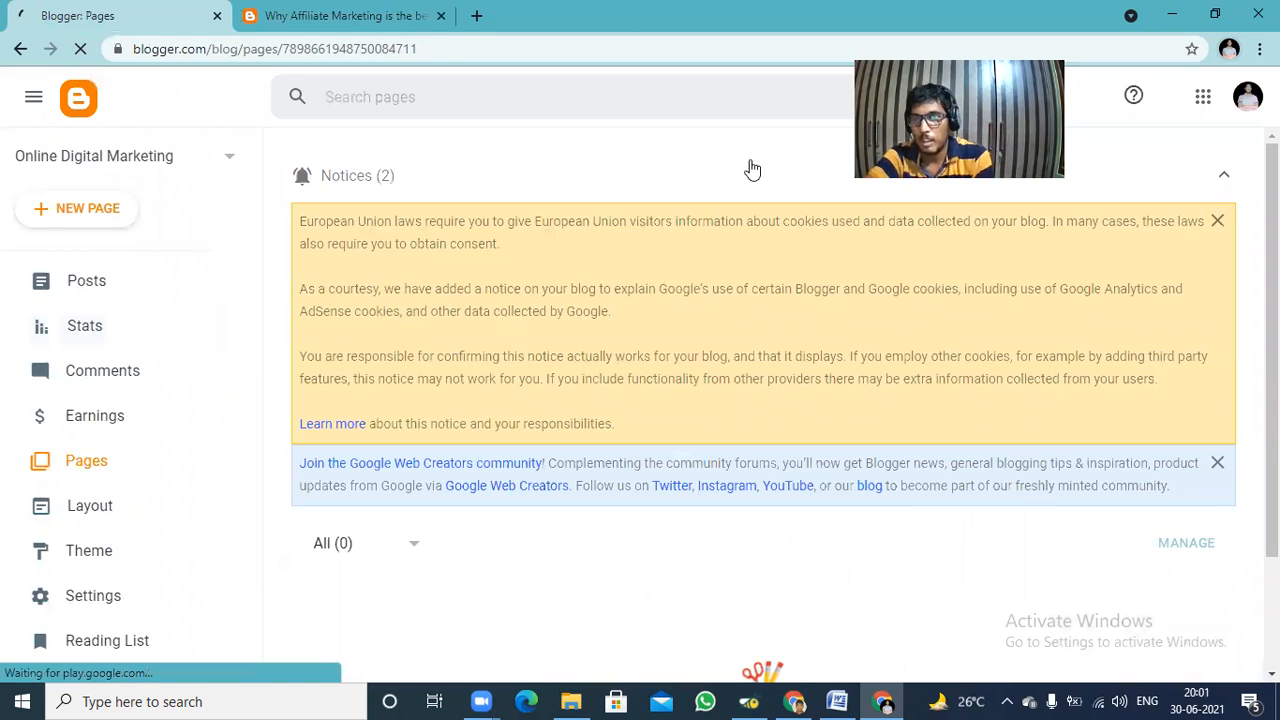
scroll(877, 403, down, 2)
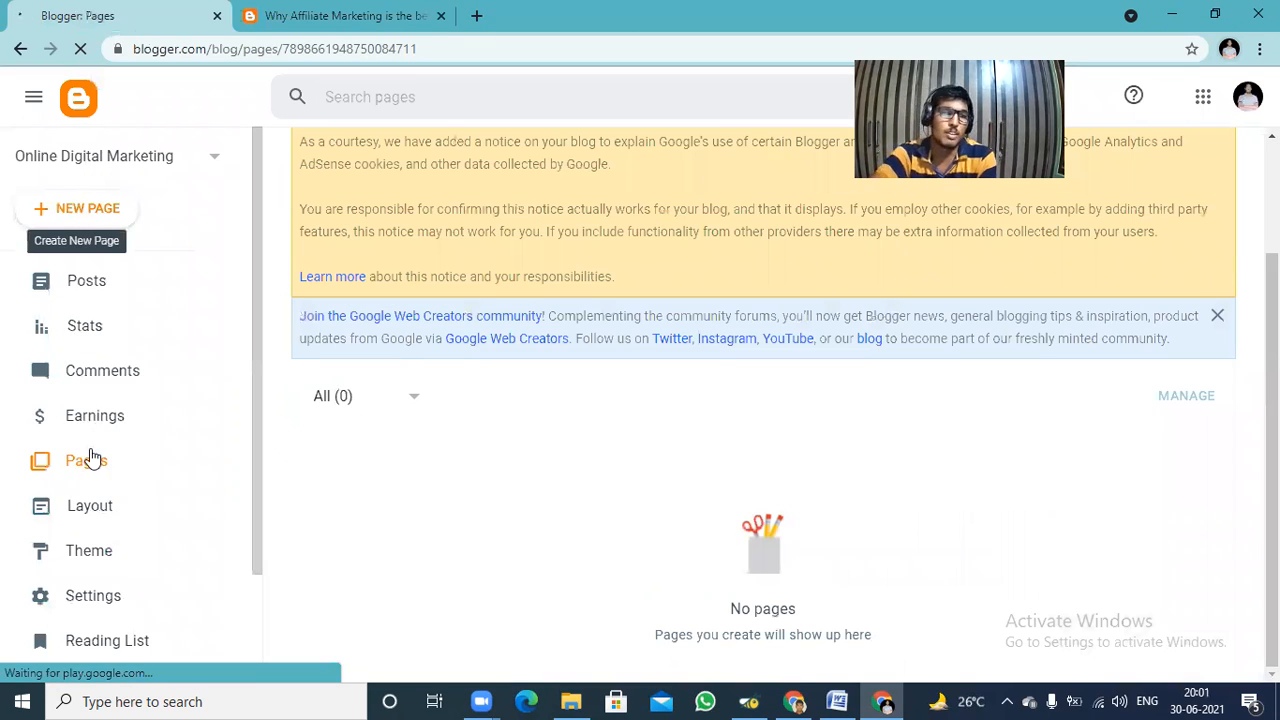
click(91, 216)
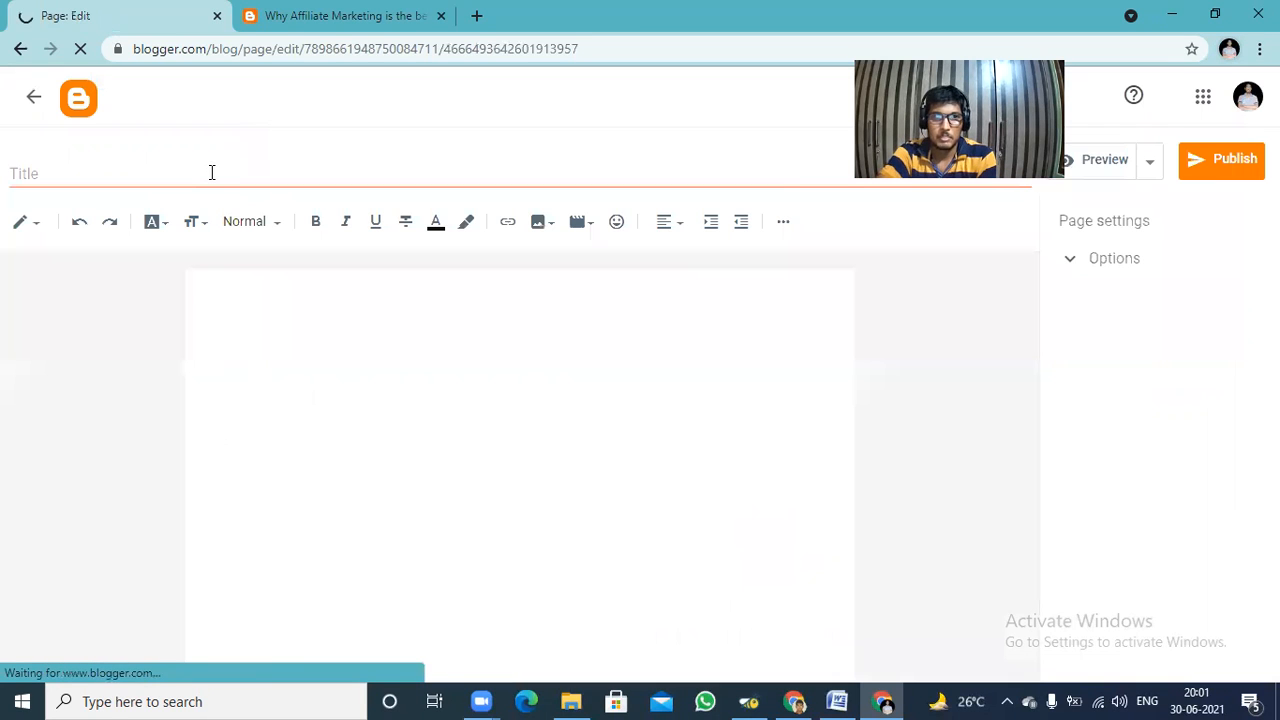
Title the new page "About Us".
click(212, 172)
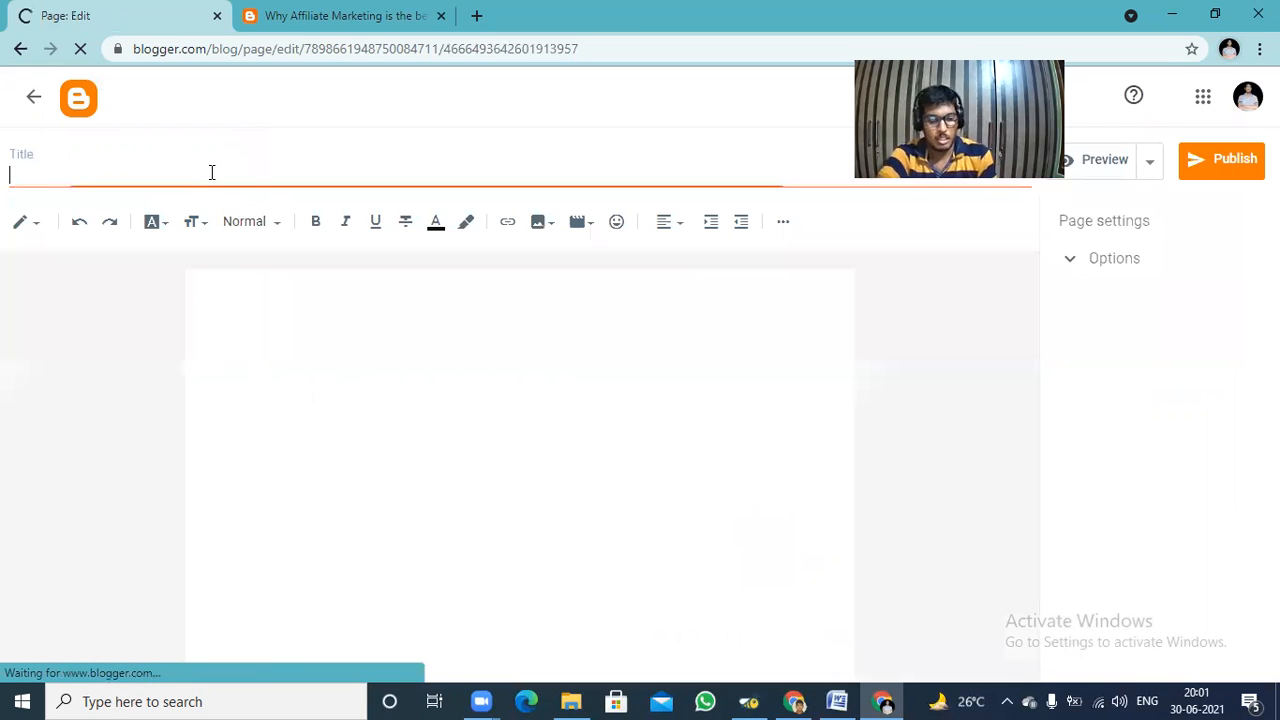
text(Abou)
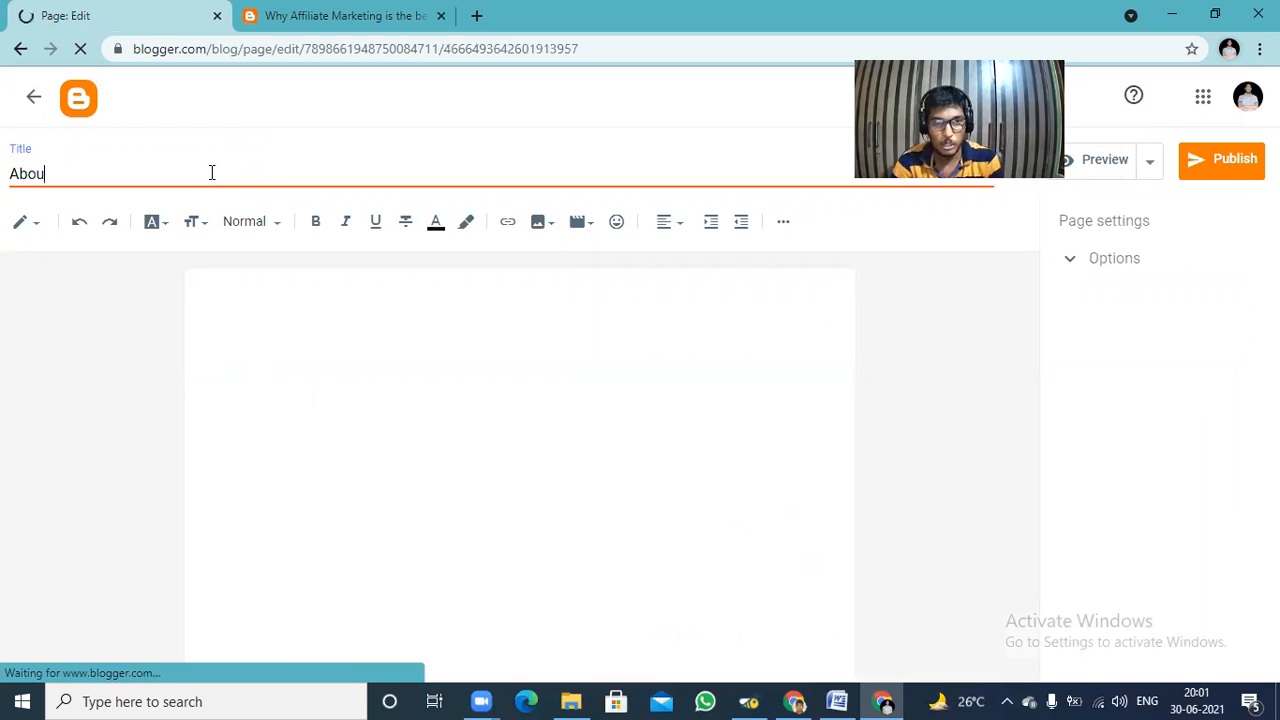
text(t Us)
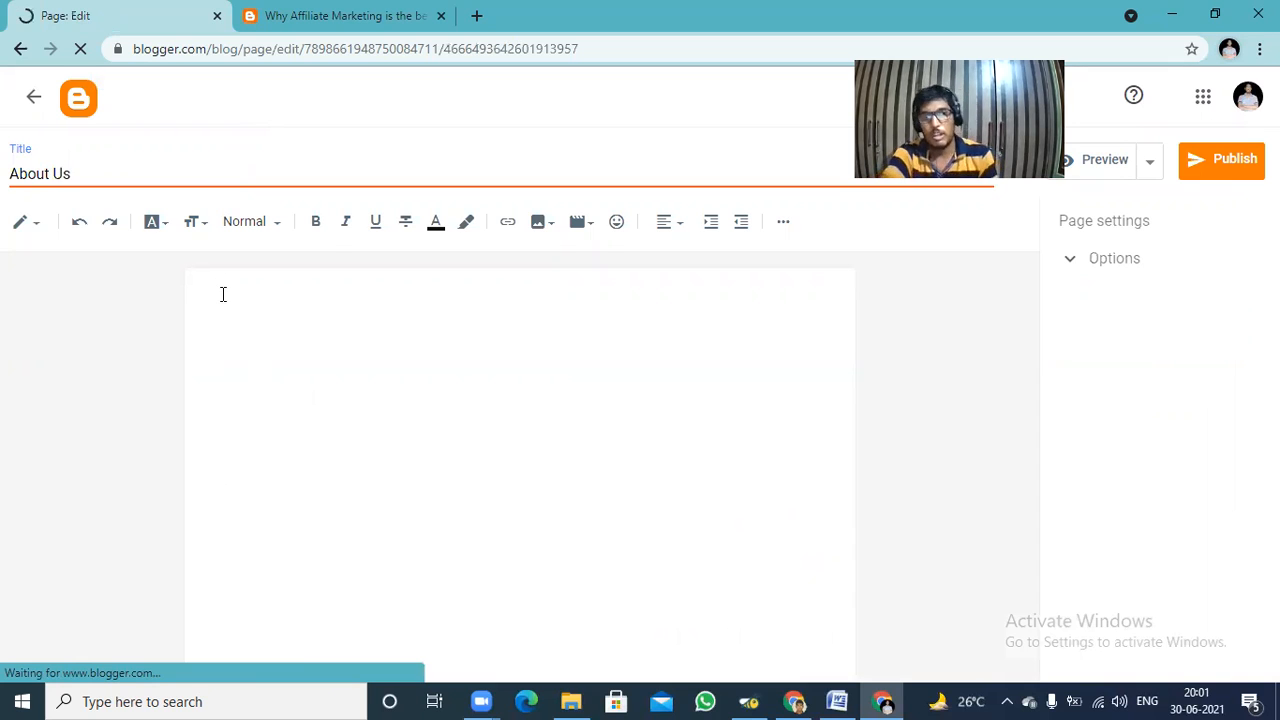
Write the page's opening line as "Hello Everyone this is", the owner's first name in lowercase, and "here.".
click(223, 294)
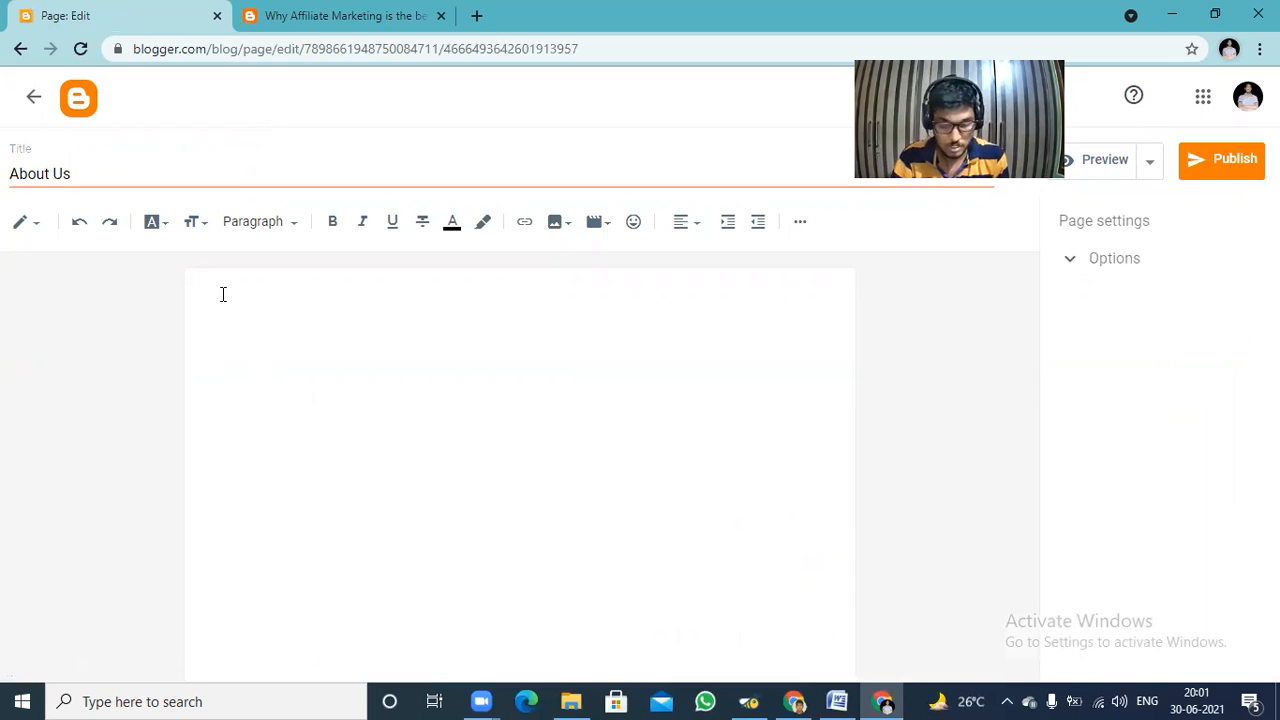
click(223, 294)
text(hEre)
key(BackSpace)
key(BackSpace)
key(BackSpace)
key(BackSpace)
text(Hello)
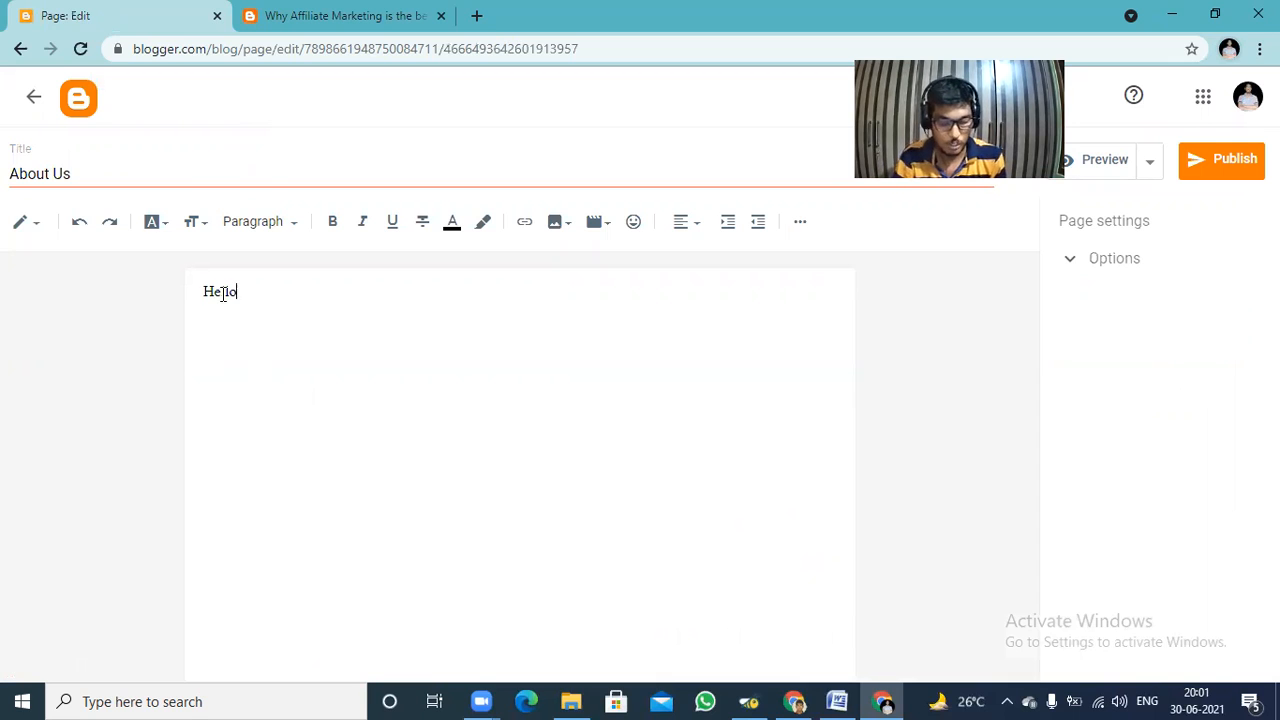
text( Everyone this is lohith herew)
key(BackSpace)
text(.)
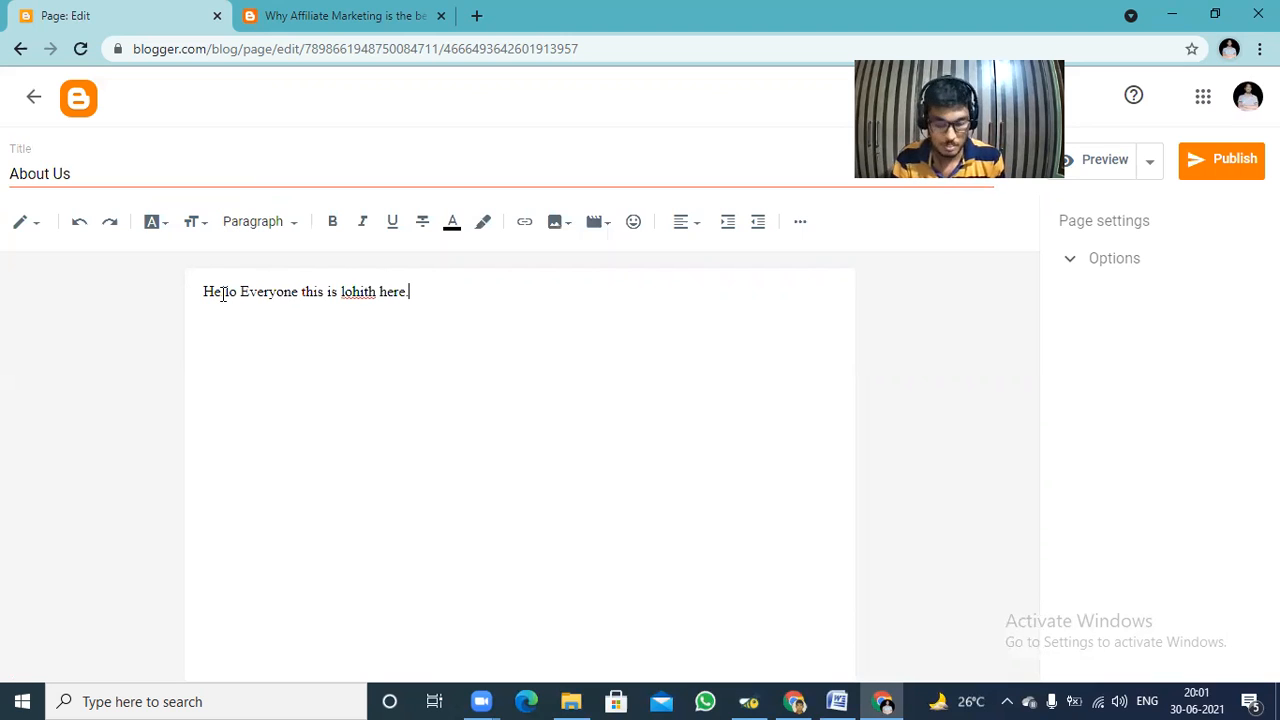
text( Fr)
text(om )
text(the )
text(vi)
text(zag)
Continue the page's opening line with "From online digital marketing agencies youtube trainer.".
key(BackSpace)
key(BackSpace)
key(BackSpace)
key(BackSpace)
key(BackSpace)
key(BackSpace)
key(BackSpace)
key(BackSpace)
key(BackSpace)
key(BackSpace)
Add the sentence "I have an experience of this Digital Marketing of Marketing Research analyst." to the page text.
key(BackSpace)
text(online digirt)
key(BackSpace)
key(BackSpace)
text(tal markety)
key(BackSpace)
key(BackSpace)
text(ing )
text(age)
text(ncie)
text(s)
text( yo)
text(u)
text(t)
text(ube )
text(tr)
text(aiu)
key(BackSpace)
key(BackSpace)
text(iner. IO)
key(BackSpace)
key(BackSpace)
text(hab)
key(BackSpace)
text(ve an experience of tho)
key(BackSpace)
text(is Digitalk)
key(BackSpace)
text(Marketing og)
key(BackSpace)
text(f Marketing Research)
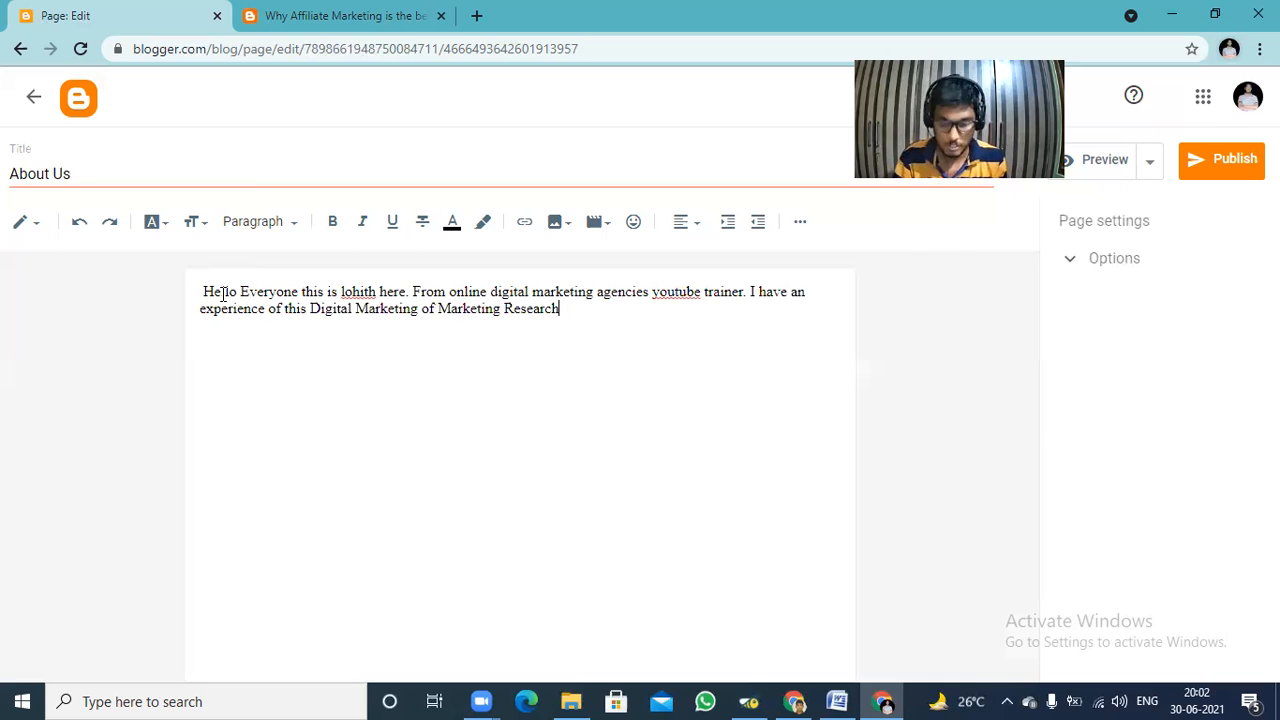
text( analyst. I can rte)
Begin a sentence on the topics taught with "I can teach How to Create a blog,Content writing".
key(BackSpace)
key(BackSpace)
key(BackSpace)
text(t)
text(ea)
text(ch)
text( H)
text(pw)
text(ow)
text( toi)
key(BackSpace)
text(Create a)
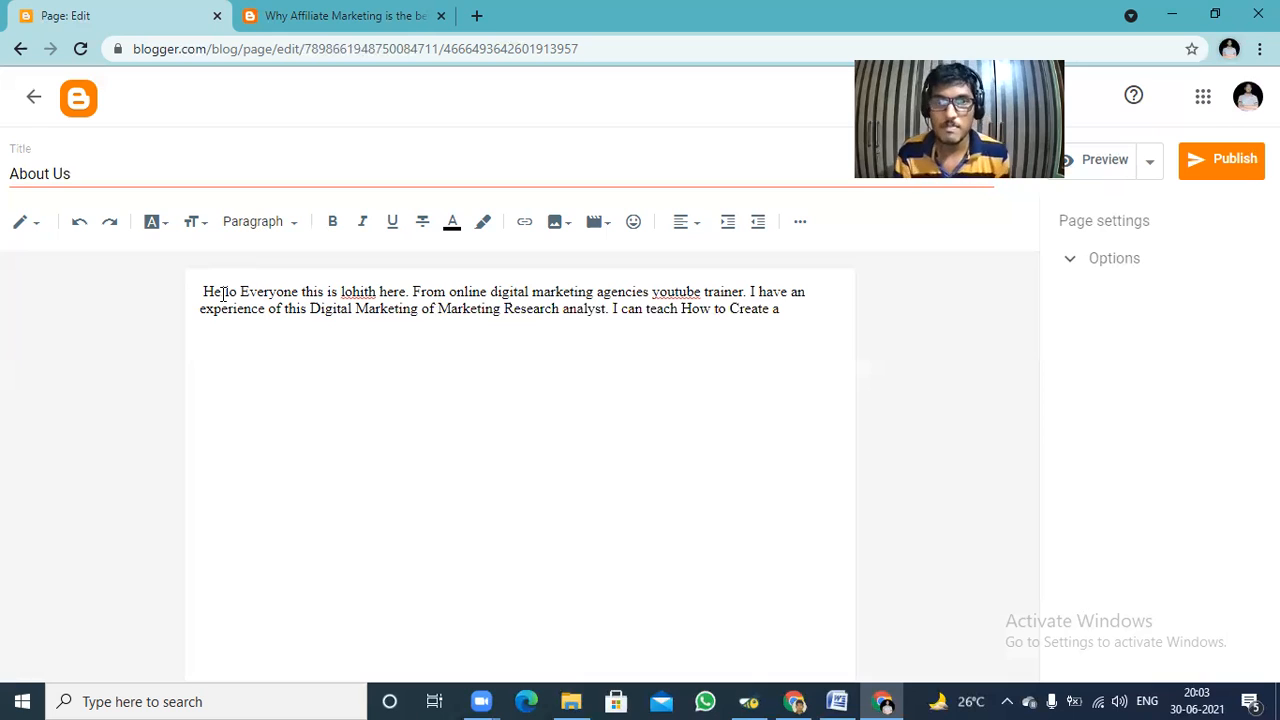
text( blogh)
key(BackSpace)
text(,Co)
text(ntent)
text( wr)
text(iting)
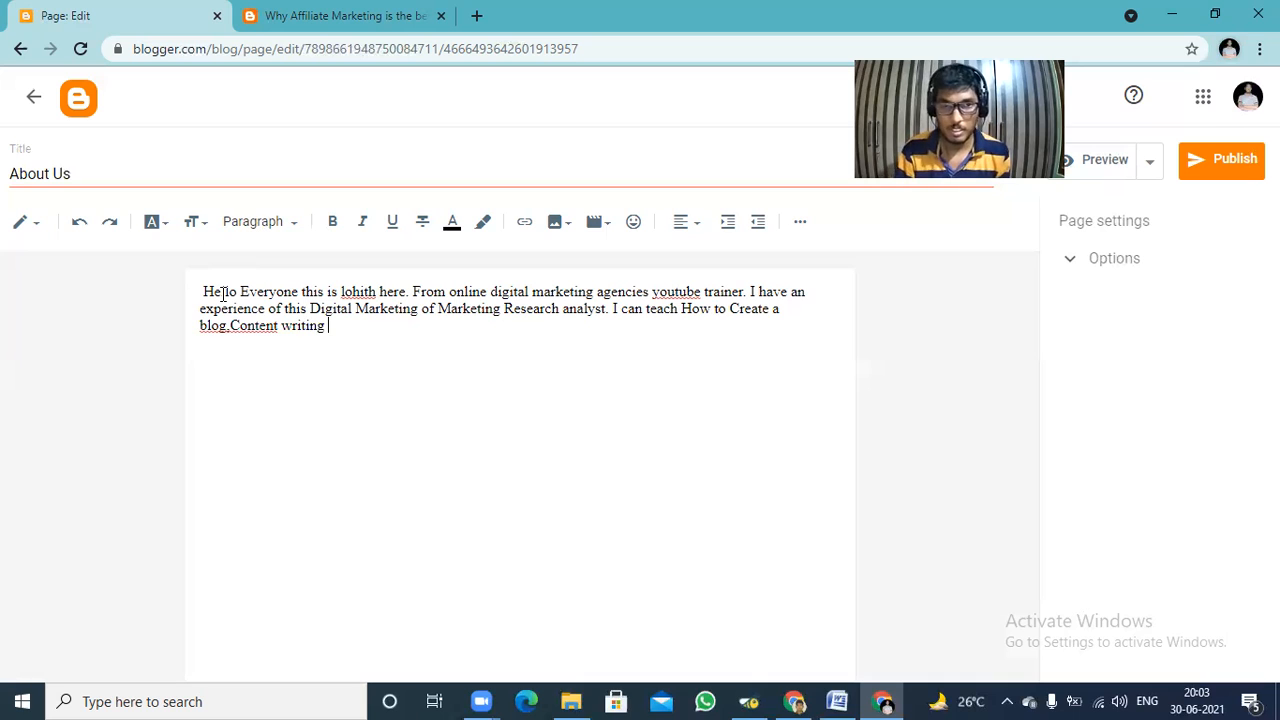
Complete the list of taught topics with ", Affiliate Marketing, SEM, SMM, SEO.".
key(BackSpace)
text(, )
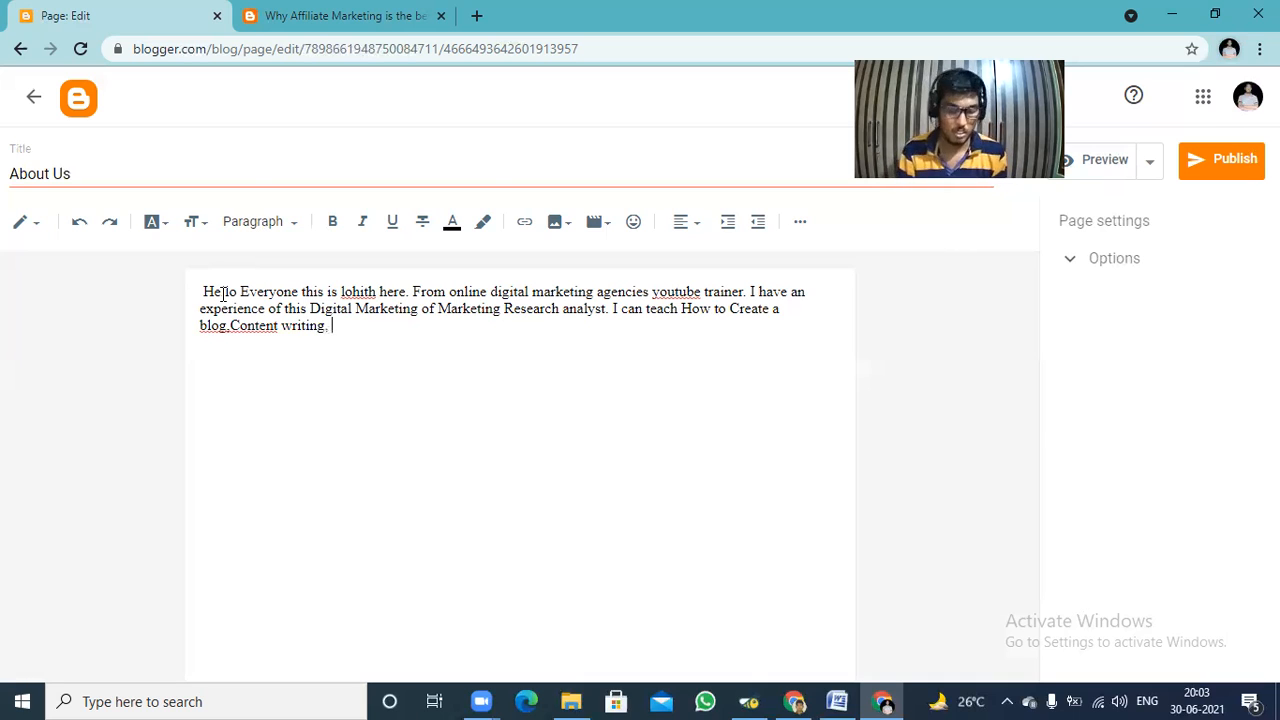
text(Affilisa)
key(BackSpace)
key(BackSpace)
text(ate NM)
key(BackSpace)
key(BackSpace)
text(Marketing, SEM,)
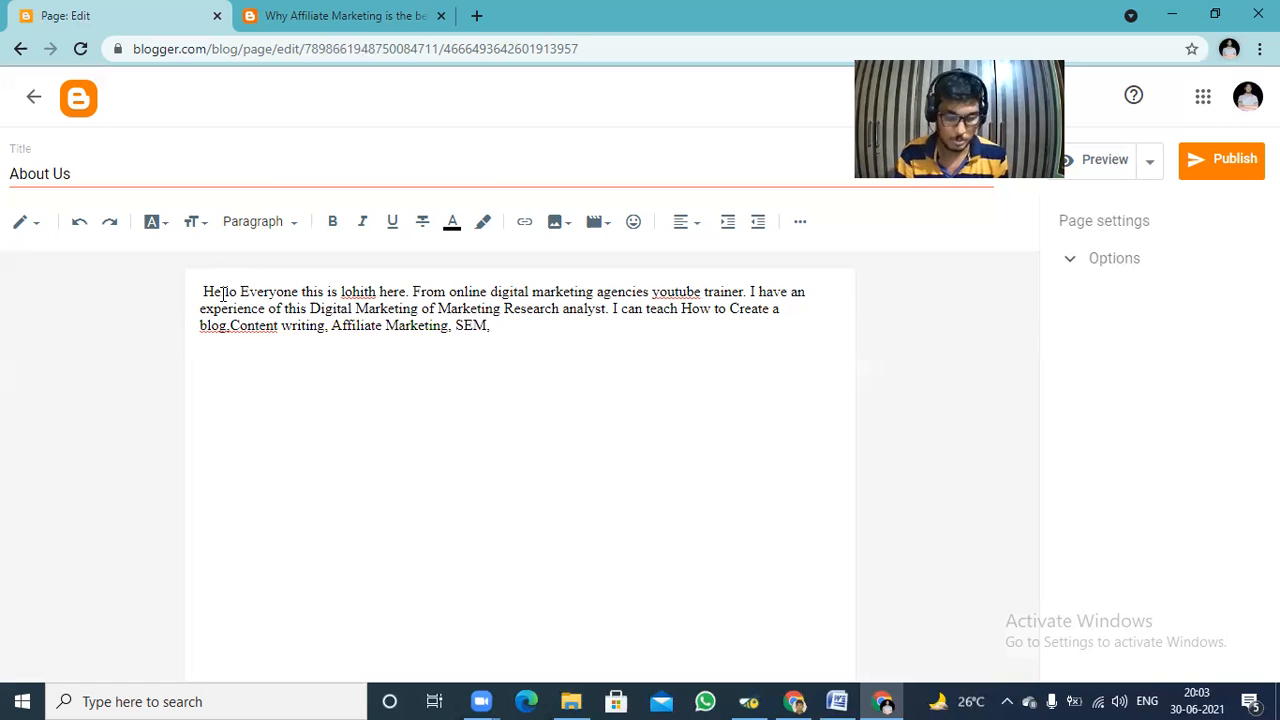
text( SMM, SEO)
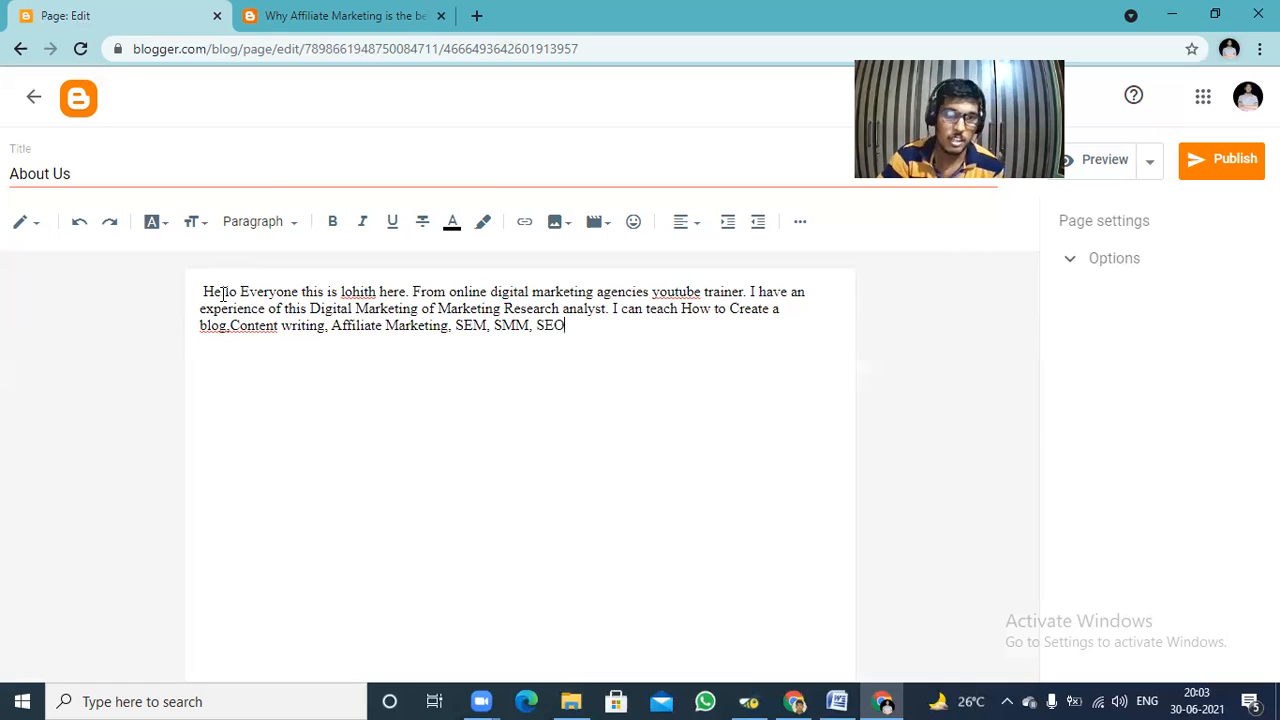
text(. )
text(I)
text( C)
text(an )
text(also)
text( can)
text(eate)
Begin another sentence with "I Can also create a Google analytics".
key(BackSpace)
key(BackSpace)
key(BackSpace)
key(BackSpace)
key(BackSpace)
key(BackSpace)
key(BackSpace)
key(BackSpace)
text(creatwe)
key(BackSpace)
key(BackSpace)
text(e a)
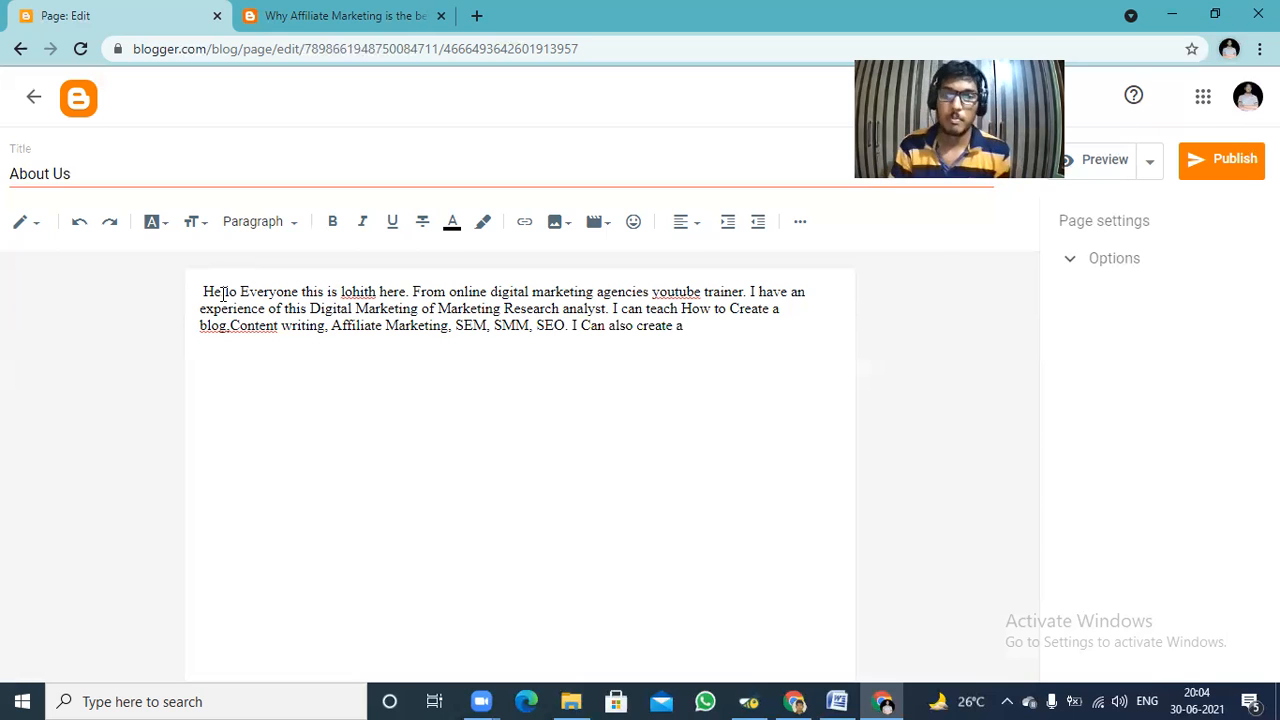
text( G)
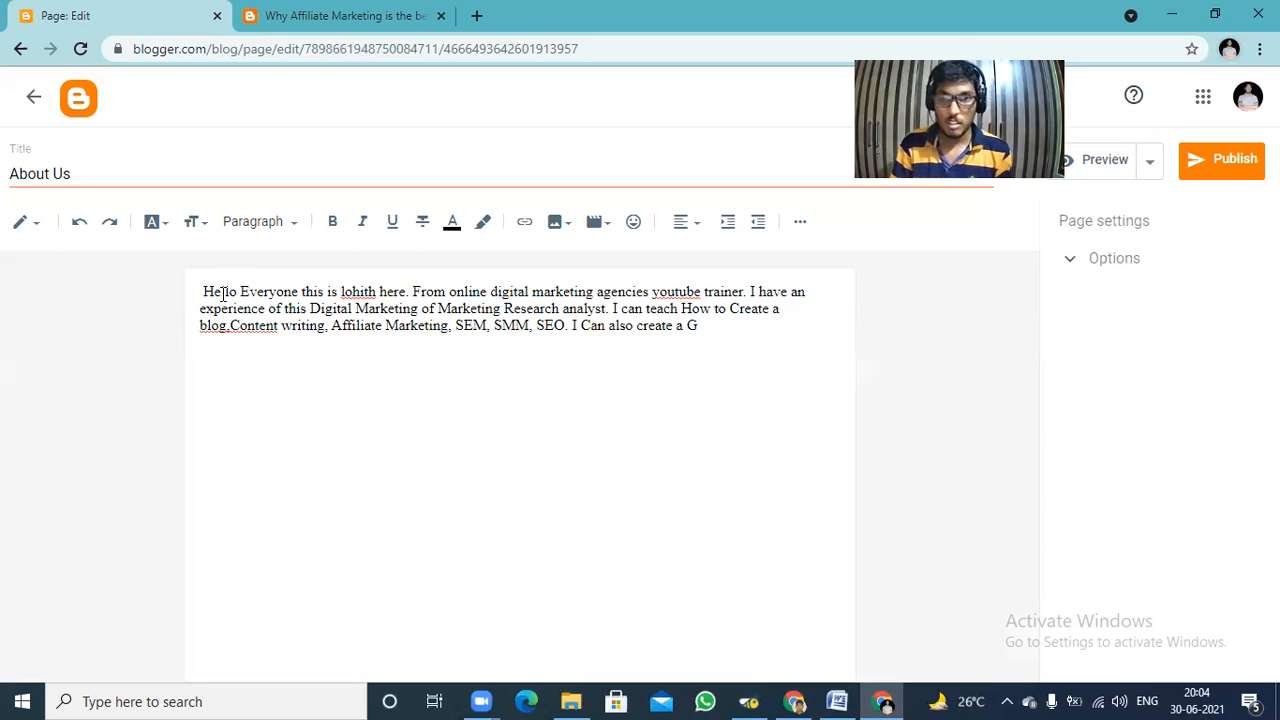
text(oogle analytics)
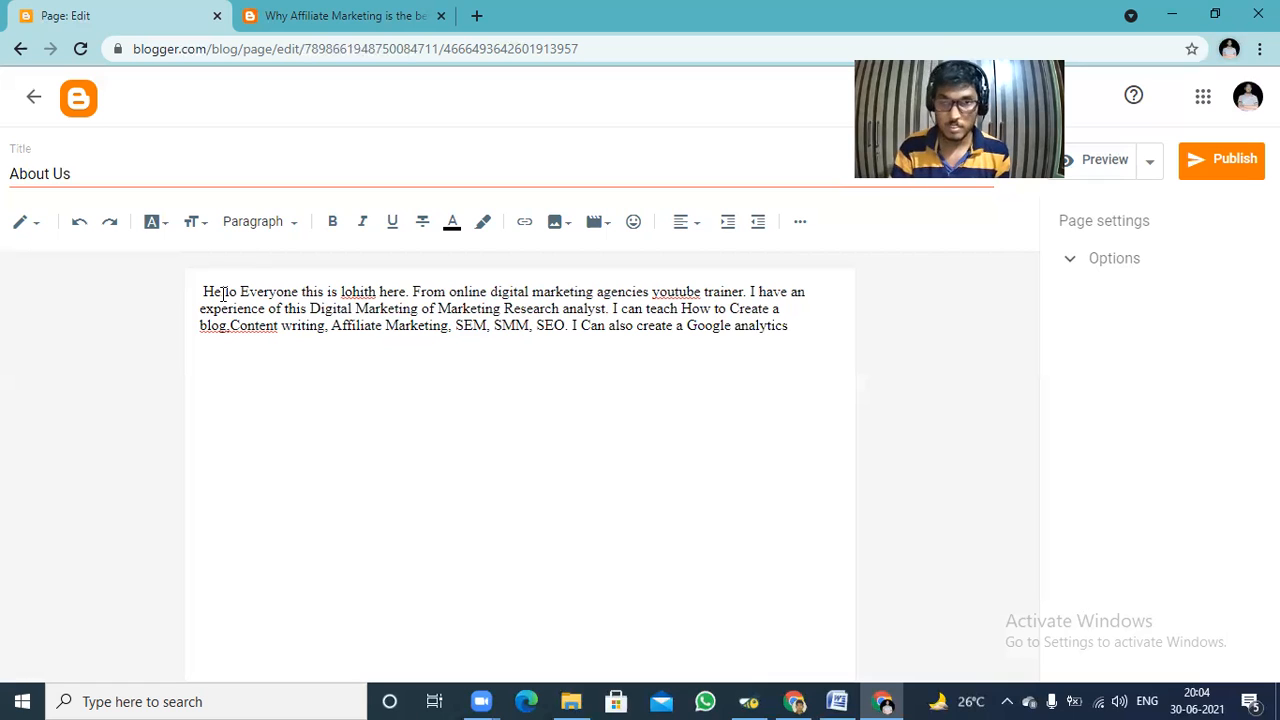
text(, Adwoi)
Finish the sentence about Google services with ", Adwords,Adsense.".
key(BackSpace)
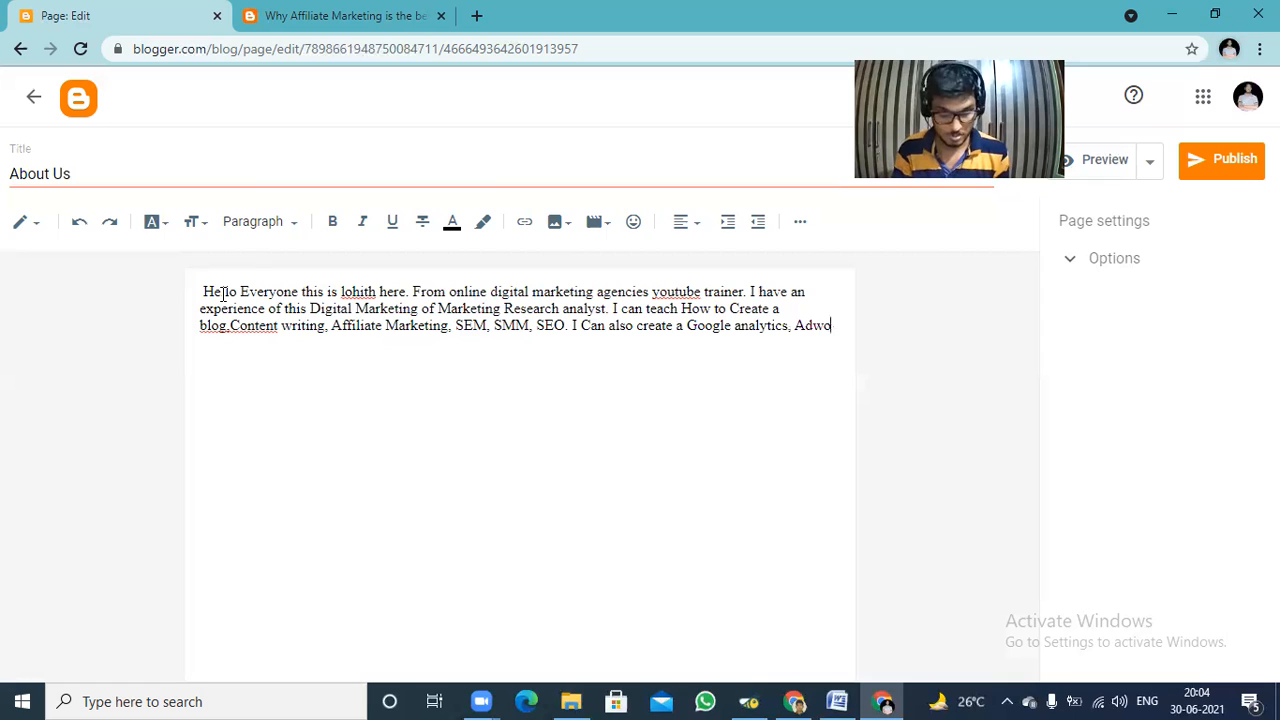
text(rds,)
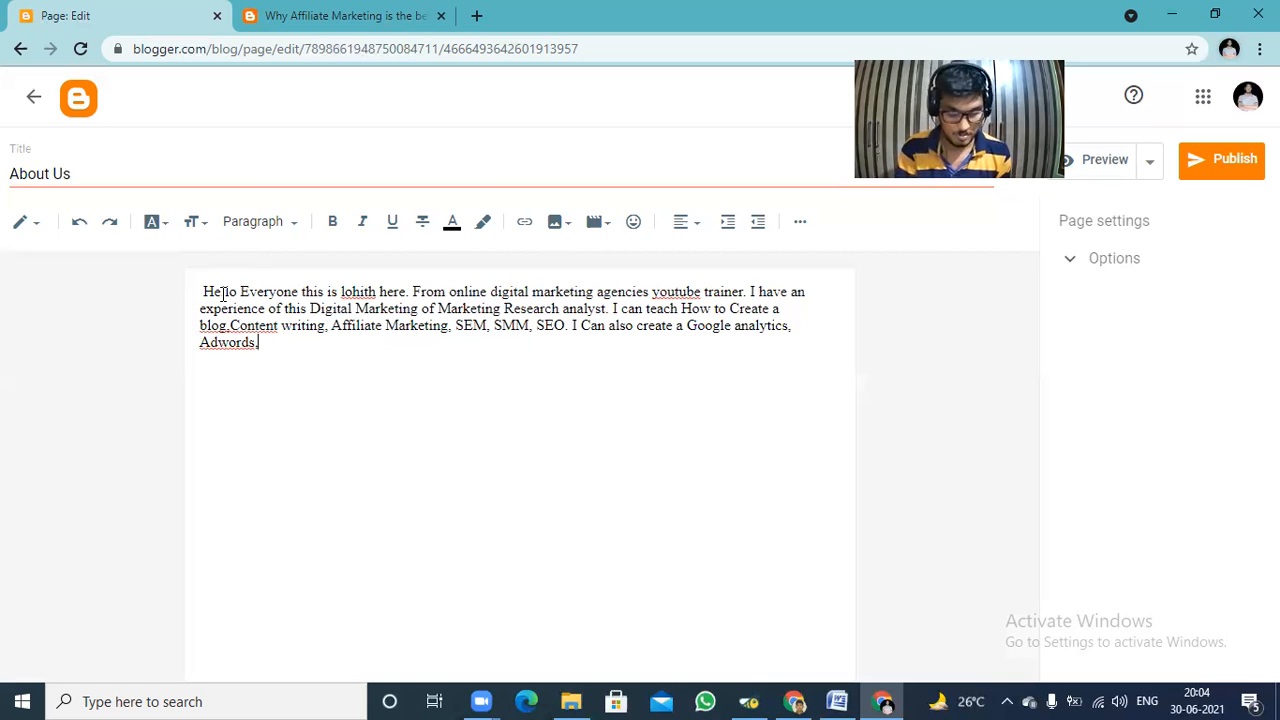
text(AD)
key(BackSpace)
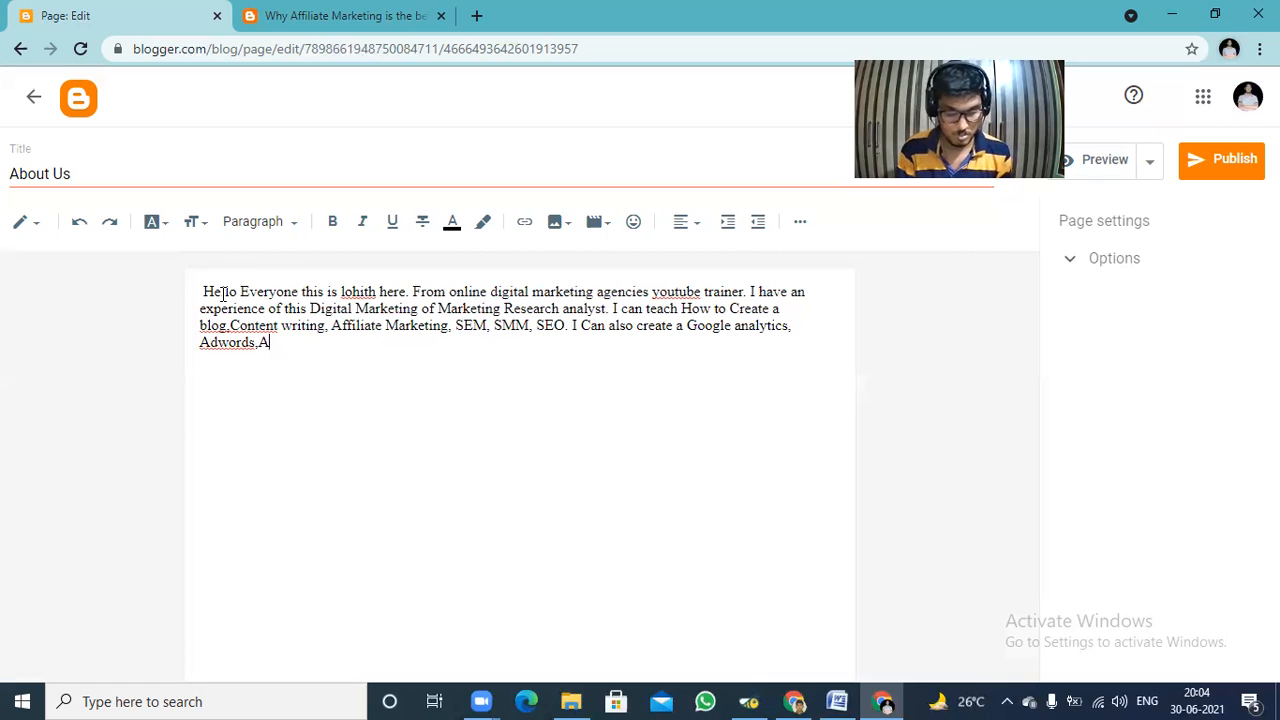
text(de)
key(BackSpace)
text(sense.)
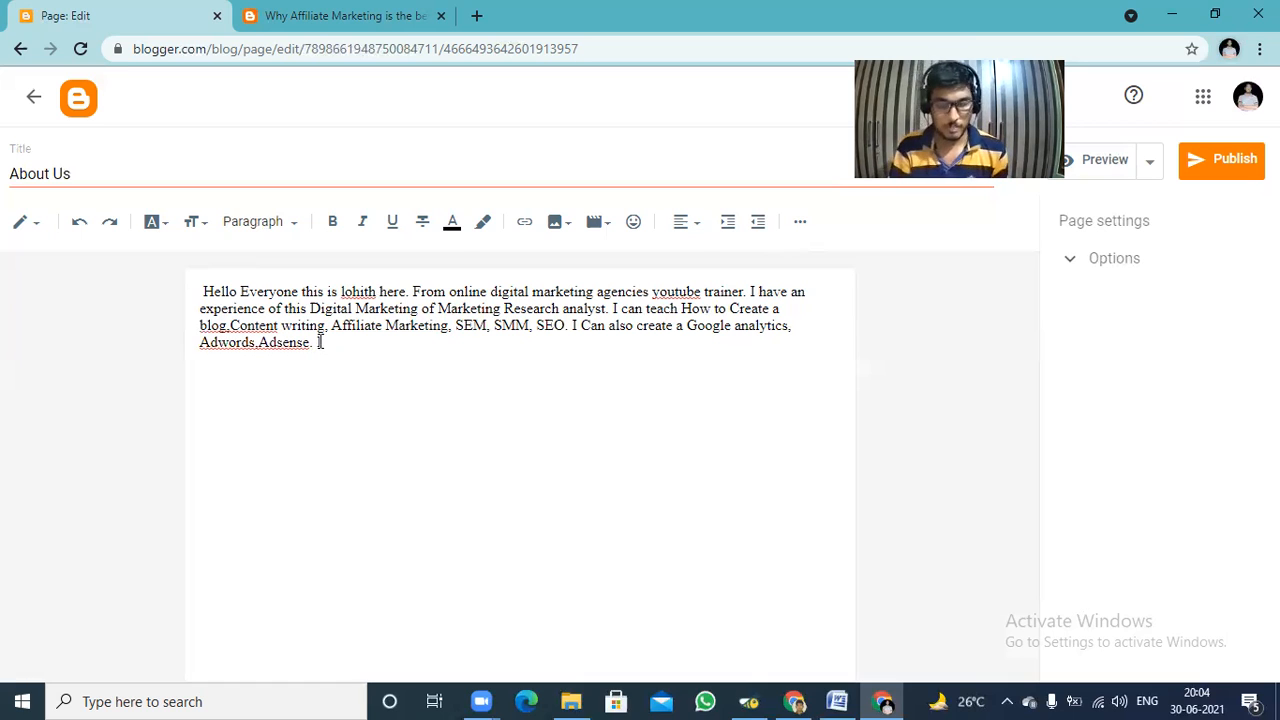
Begin a new sentence about work experience with "I Have an an 1 year of".
text(H)
text(vs)
key(BackSpace)
key(BackSpace)
text(ave an )
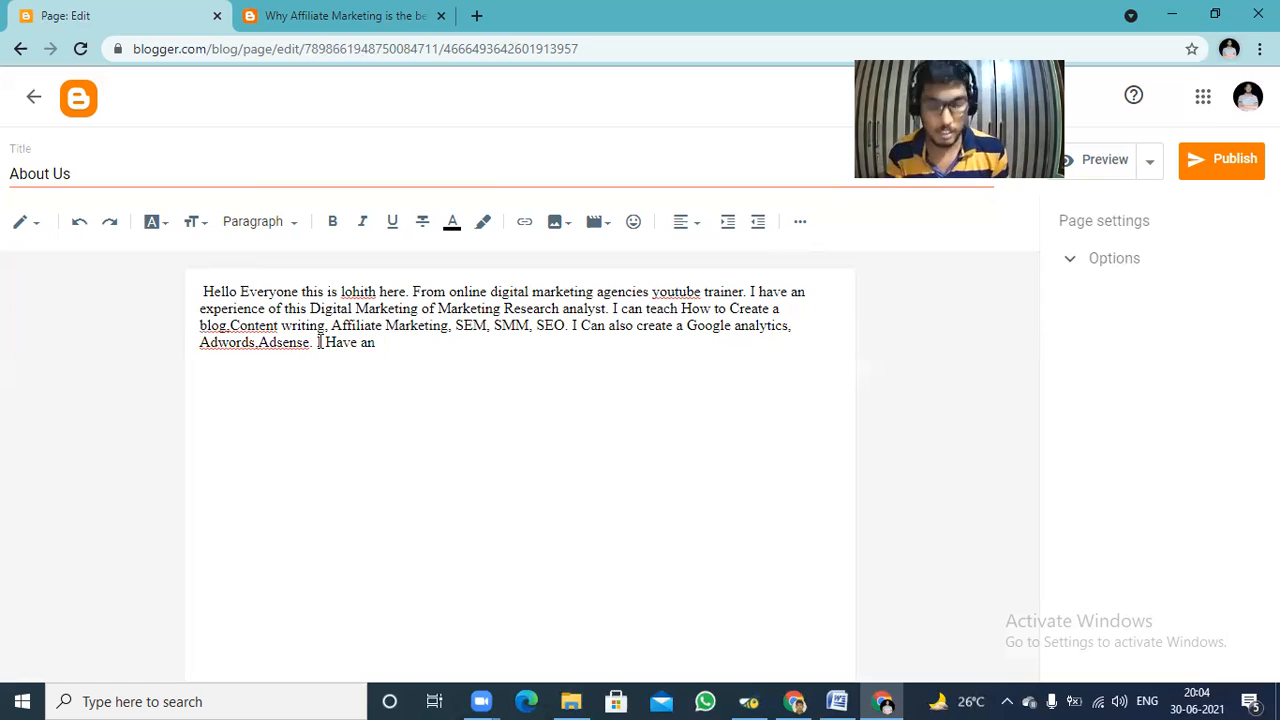
text(an 1 ye)
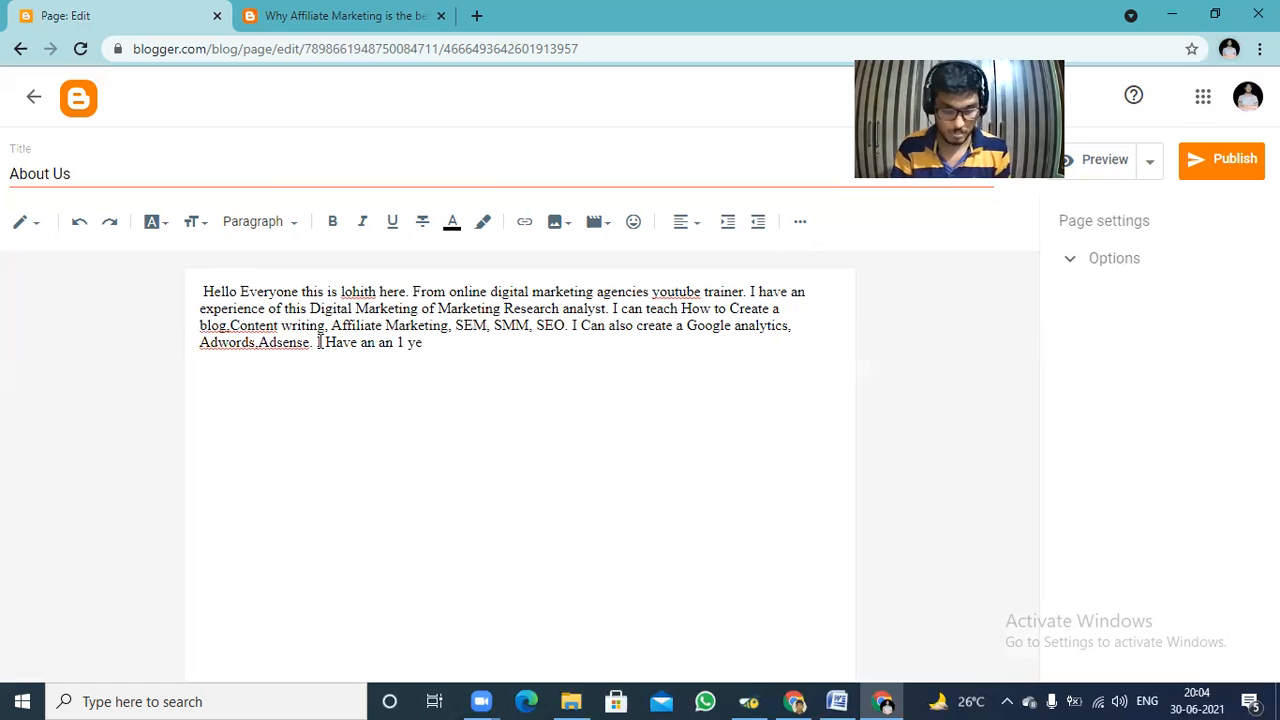
text(asr)
key(BackSpace)
key(BackSpace)
text(r of Expertience)
Continue the work experience sentence with "Experience of".
key(BackSpace)
key(BackSpace)
key(BackSpace)
key(BackSpace)
key(BackSpace)
key(BackSpace)
key(BackSpace)
key(BackSpace)
key(BackSpace)
key(BackSpace)
key(BackSpace)
key(BackSpace)
key(BackSpace)
key(BackSpace)
text(ER)
Add the job role "IT Recruiter" to the work experience sentence.
key(BackSpace)
text(xperience of IT RE)
key(BackSpace)
key(BackSpace)
key(BackSpace)
key(BackSpace)
key(BackSpace)
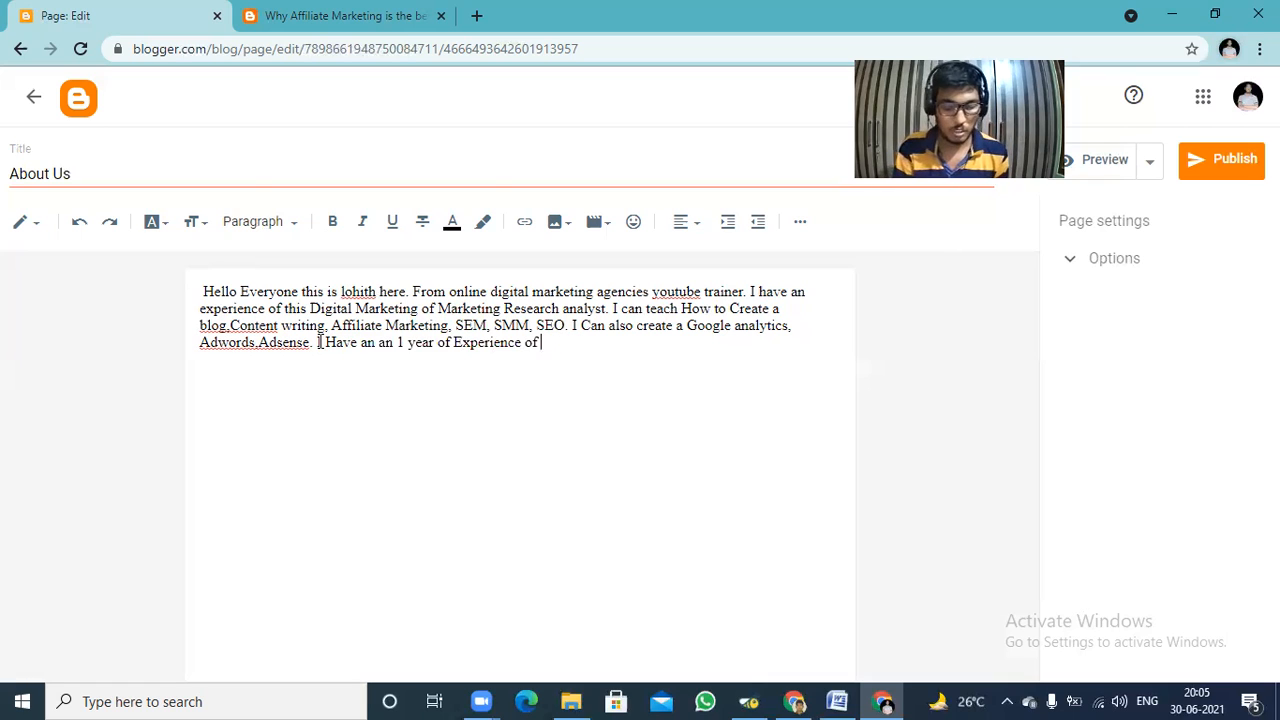
text(IT RE)
key(BackSpace)
text(ec)
text(ruit)
text(er )
text(4)
text(mon)
text(ths )
text(ab)
Extend the sentence with the duration and a second clause, "4months and i have worked".
key(BackSpace)
text(nf=)
key(BackSpace)
key(BackSpace)
text(d i have worked in)
Add the second job role "Executive Marketing" to the sentence.
key(BackSpace)
key(BackSpace)
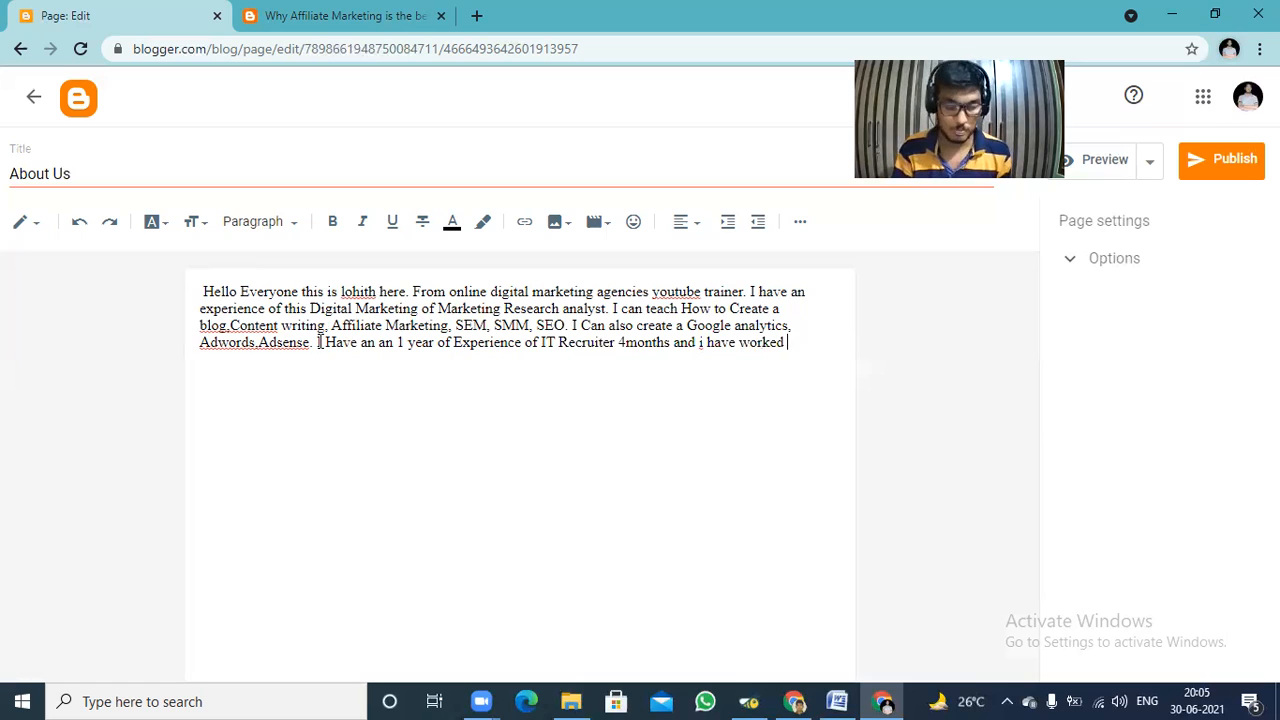
text(Executi)
key(BackSpace)
text(ive )
text(M)
text(a)
text(rjke)
key(BackSpace)
key(BackSpace)
key(BackSpace)
text(keting)
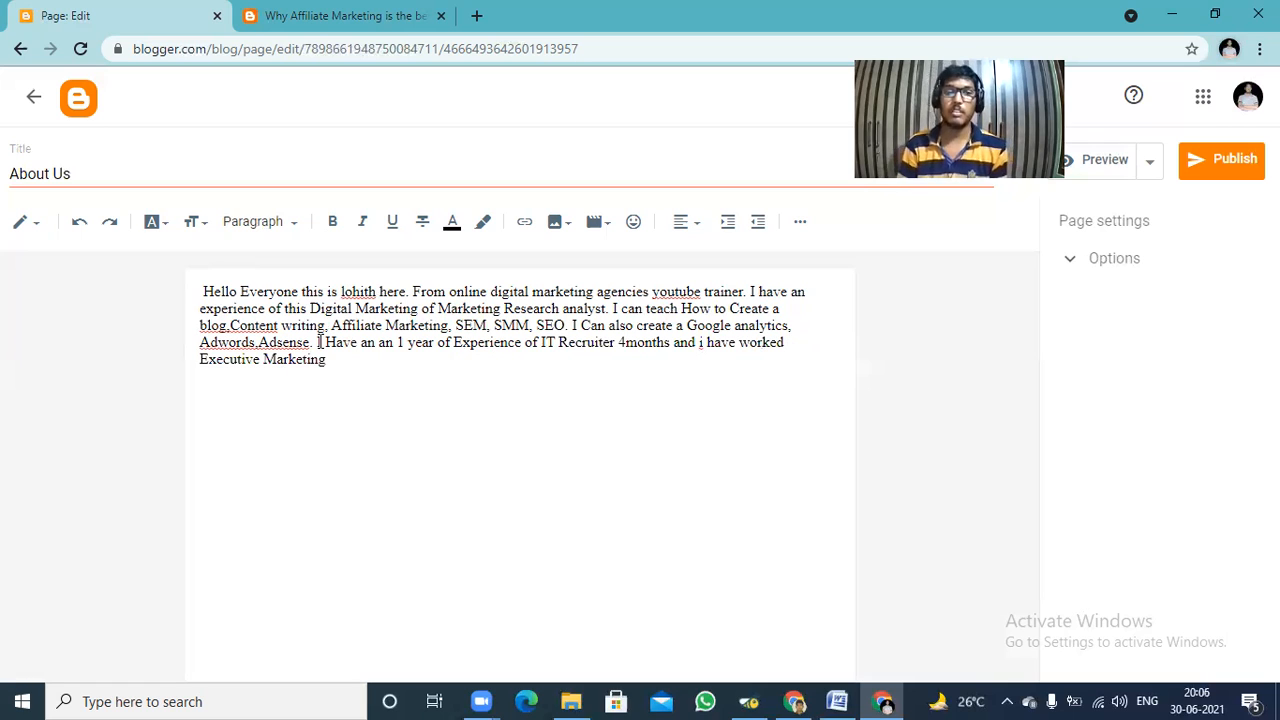
text( in Mine Organizati)
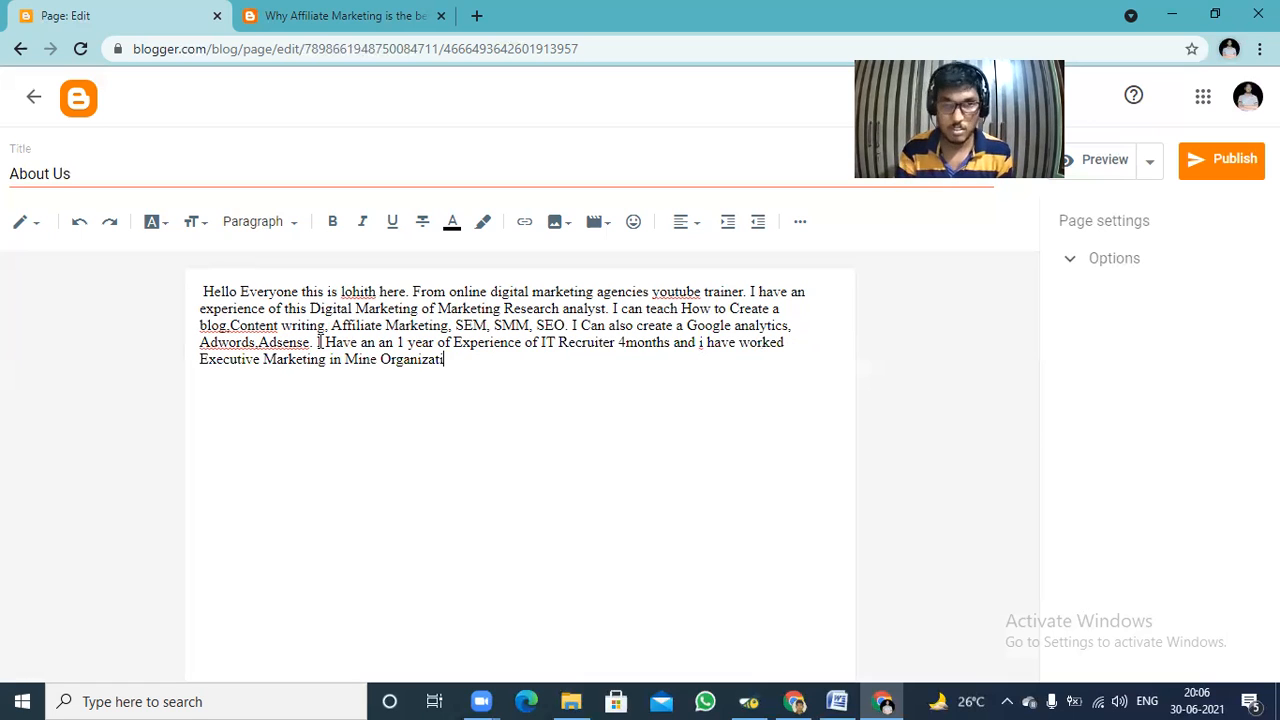
text(on andf)
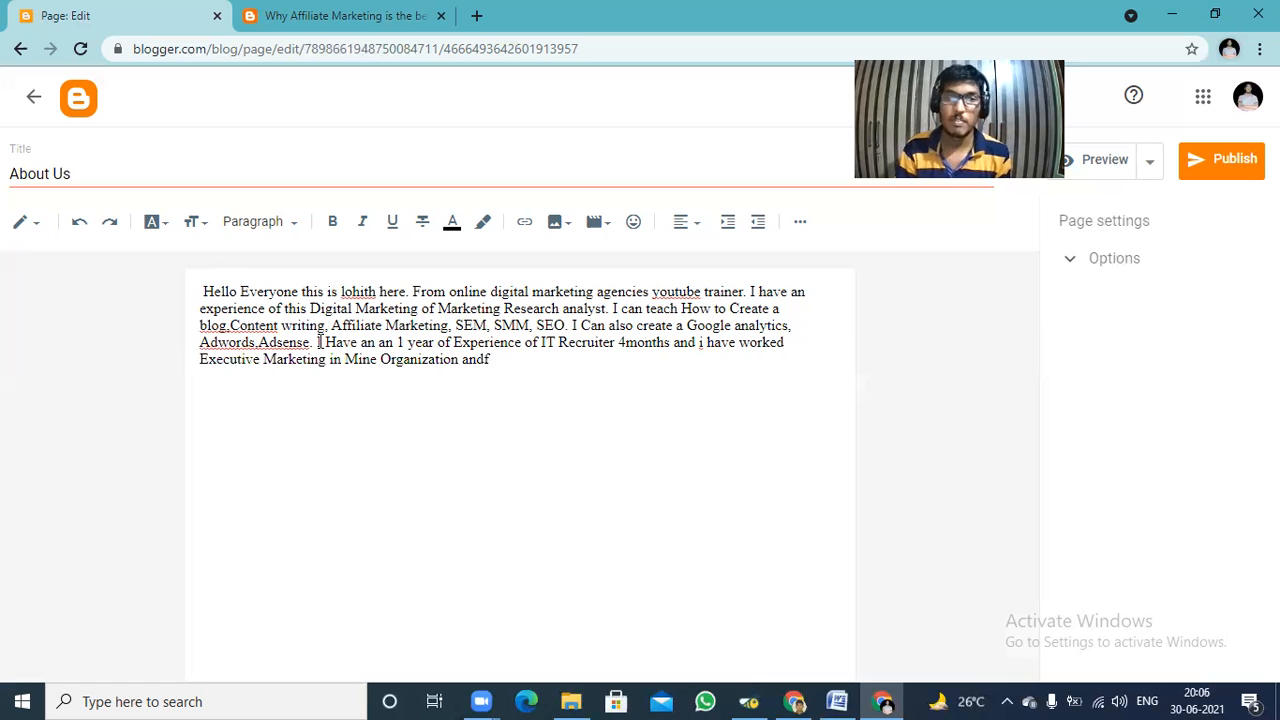
Finish the work experience sentence with "in Mine Organization.".
key(BackSpace)
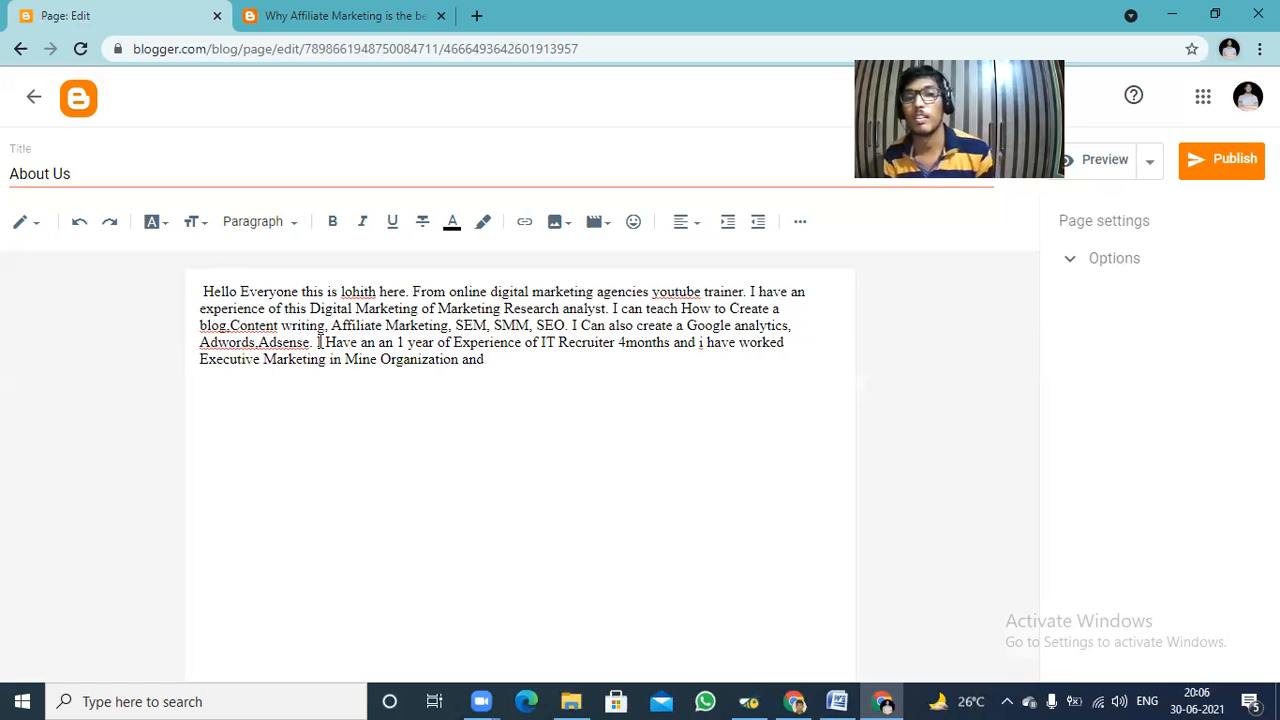
key(BackSpace)
key(BackSpace)
key(BackSpace)
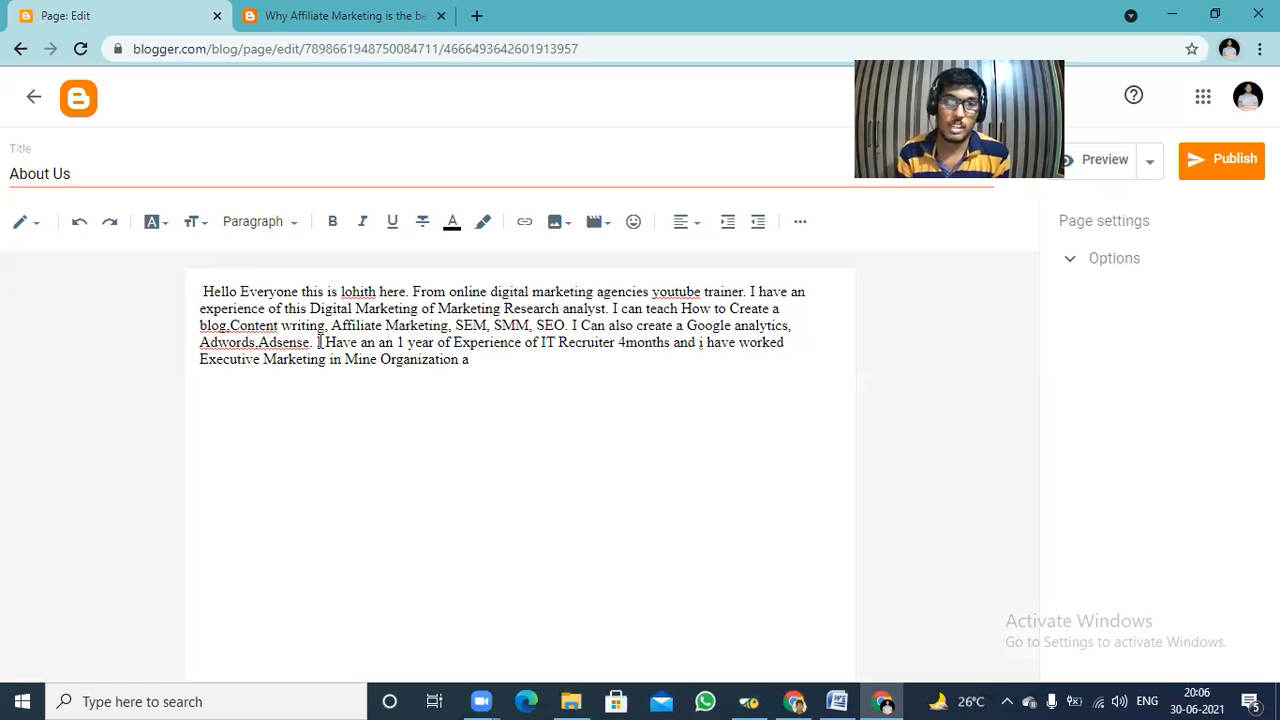
text(.)
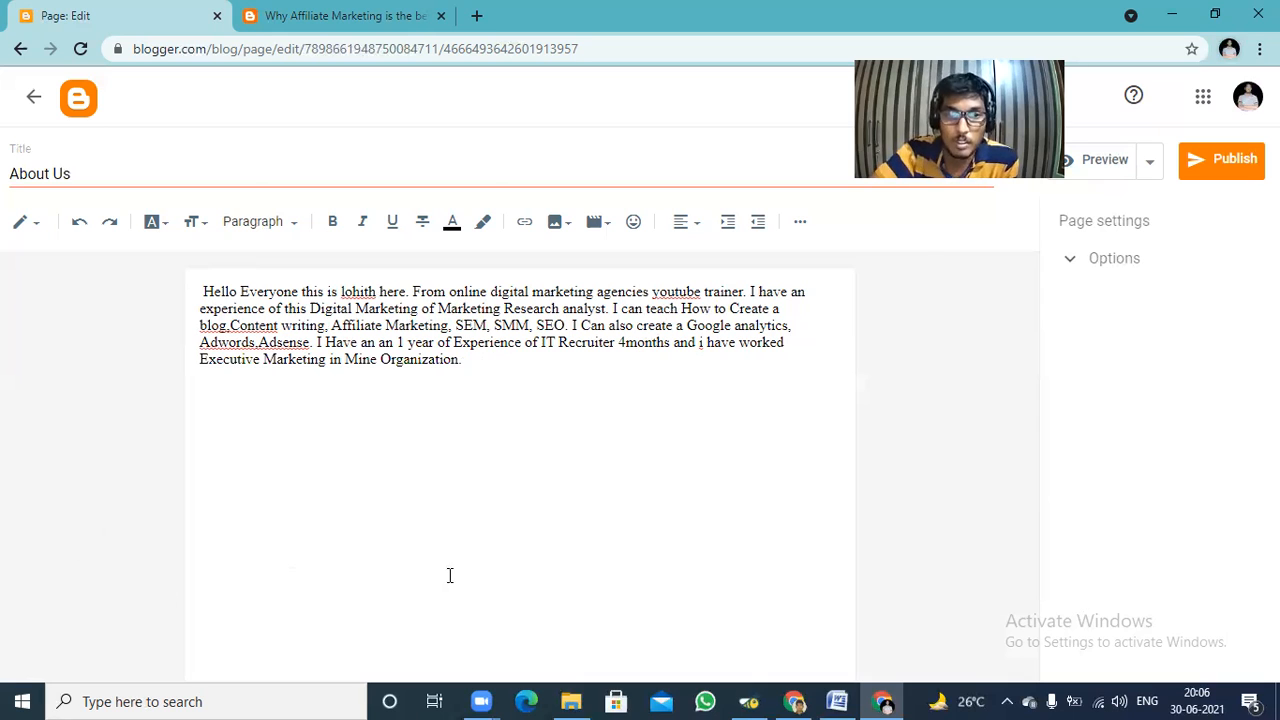
Publish the About Us page to the blog and check it in the pages list.
click(1240, 170)
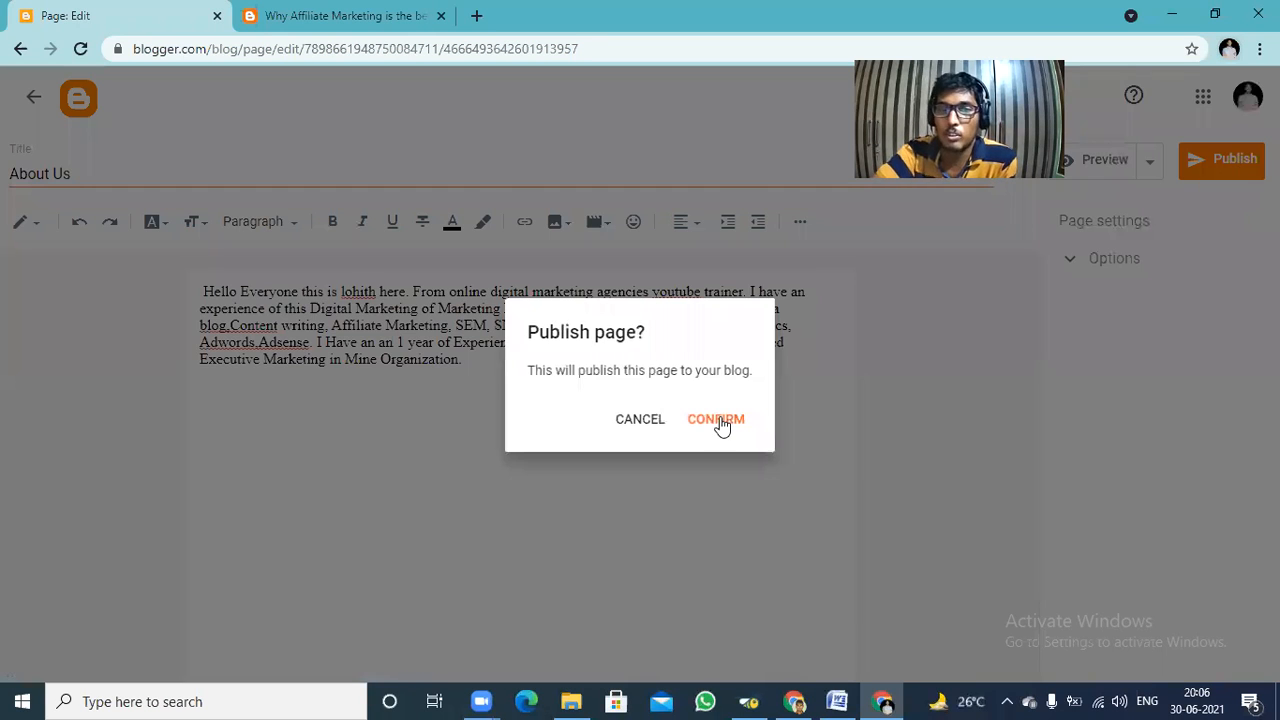
click(722, 421)
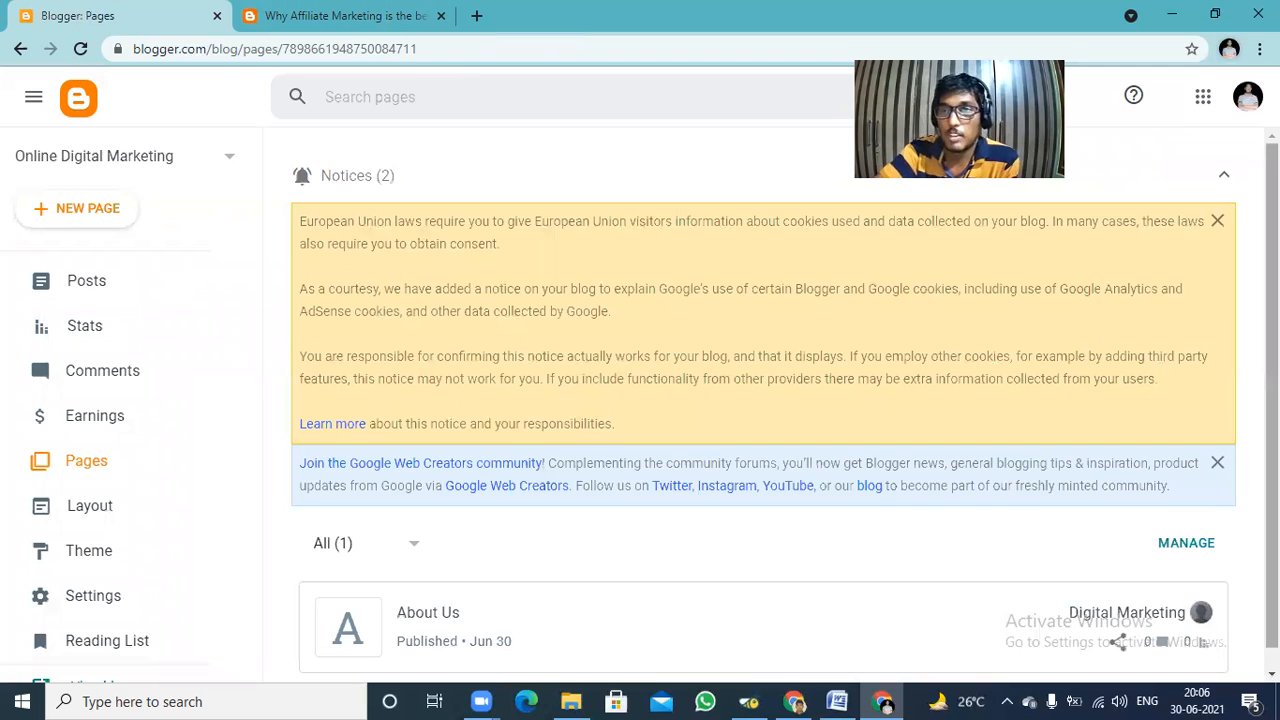
scroll(784, 408, down, 1)
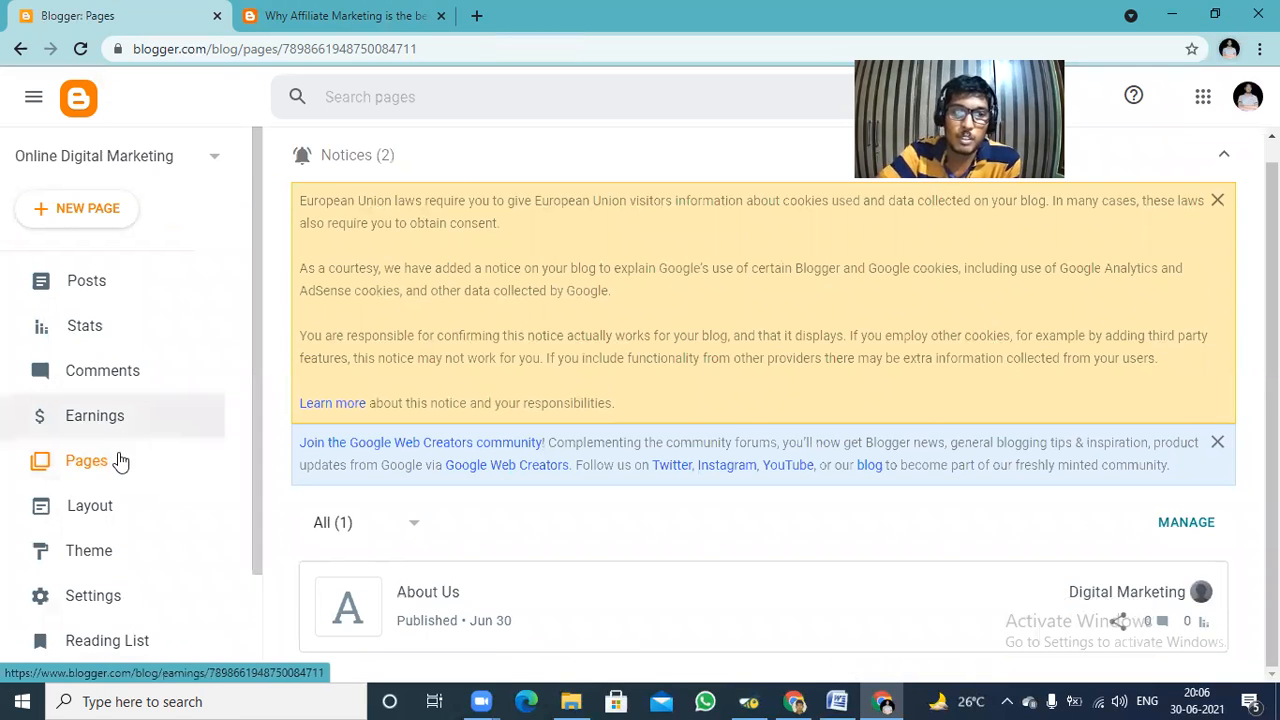
Create another blog page and title it "Contact Us".
click(90, 212)
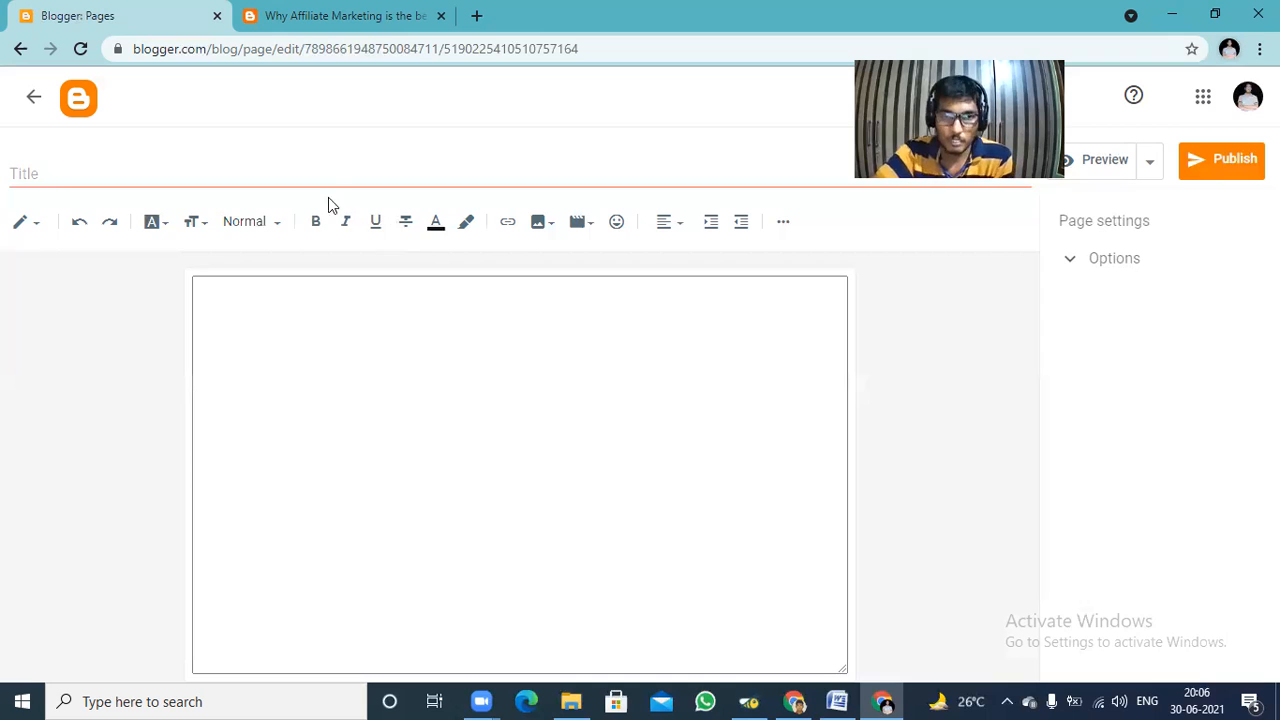
click(313, 170)
text(Conta)
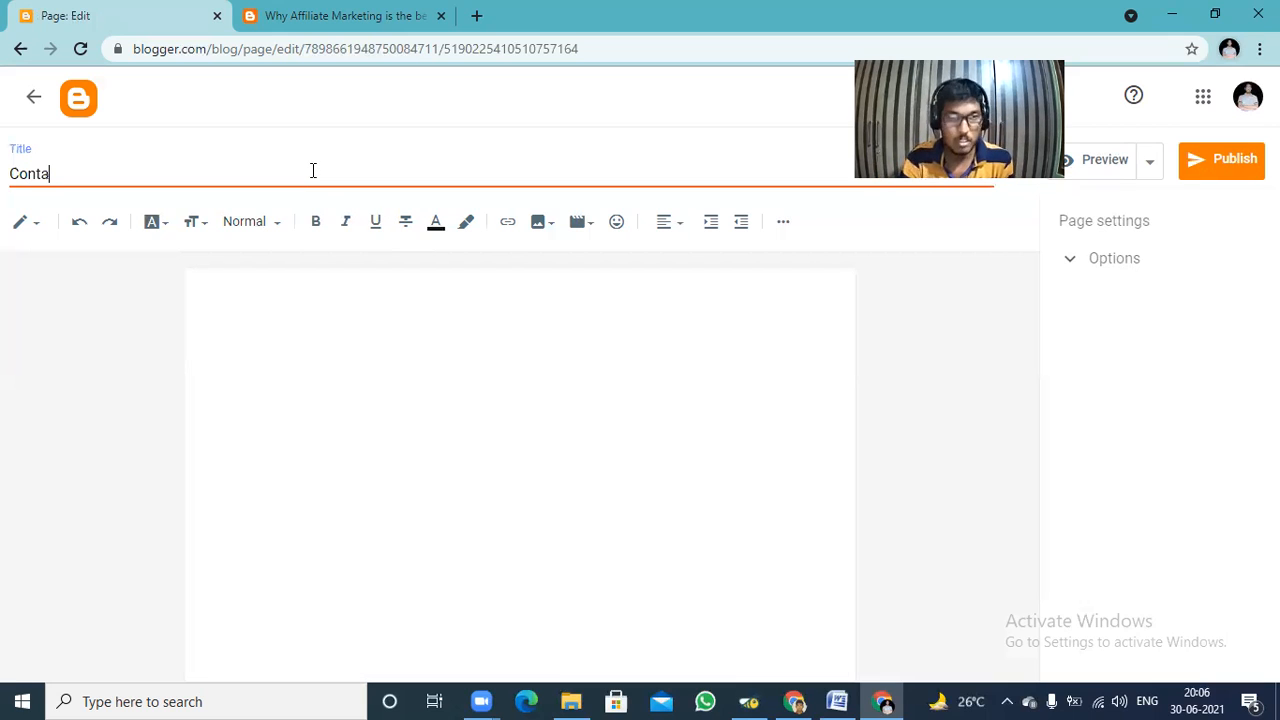
text(ct Us)
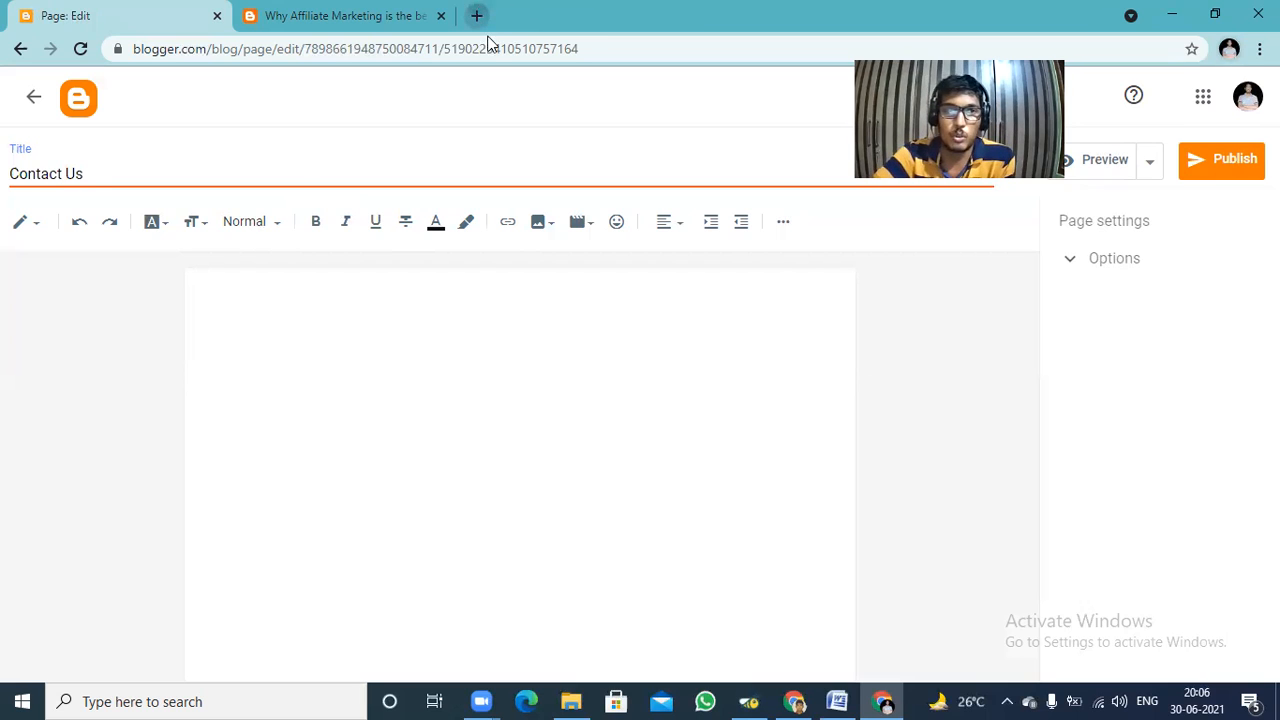
Search Google for "google forms" in a new browser tab and go to the personal version of Google Forms.
key(ctrl+t)
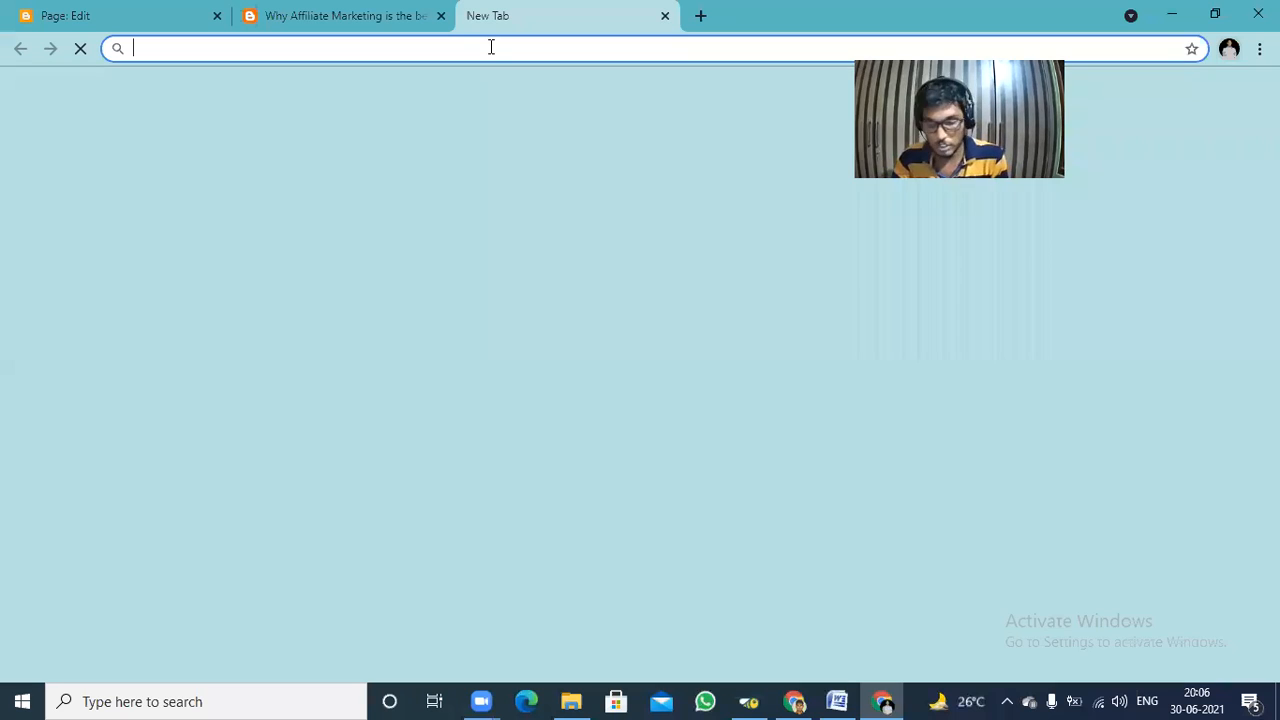
text(g)
key(Return)
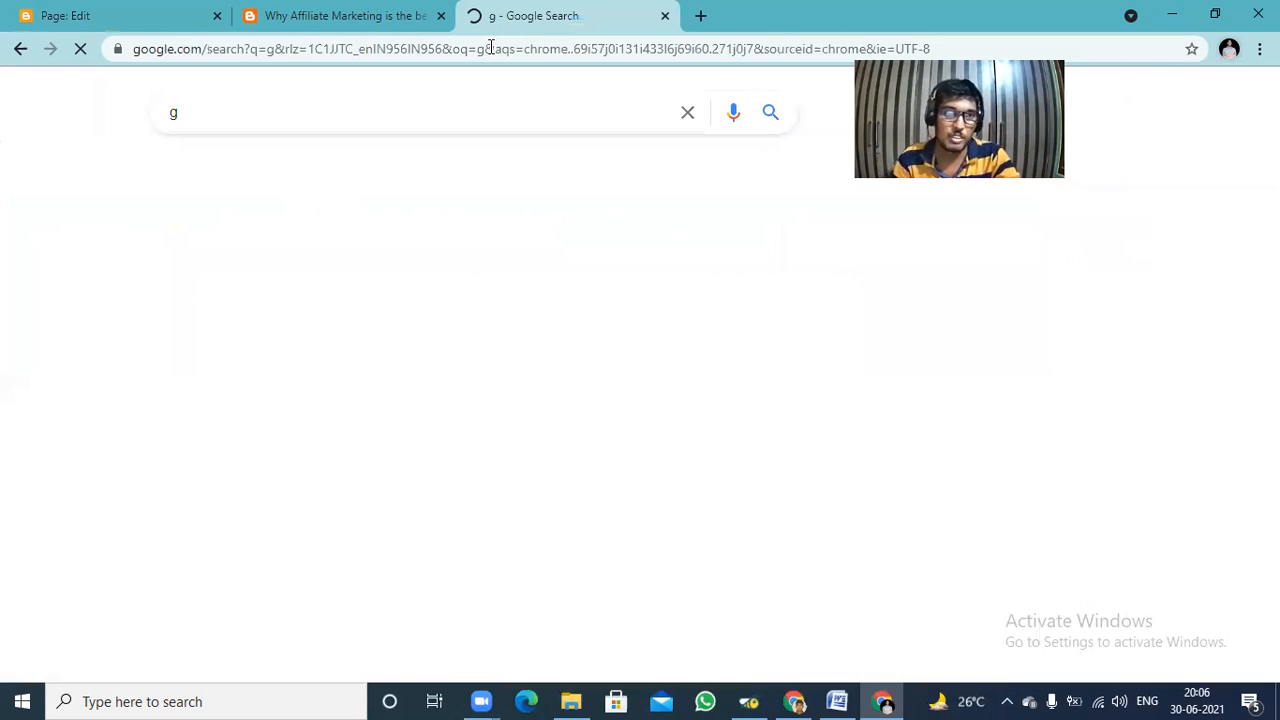
click(488, 50)
key(BackSpace)
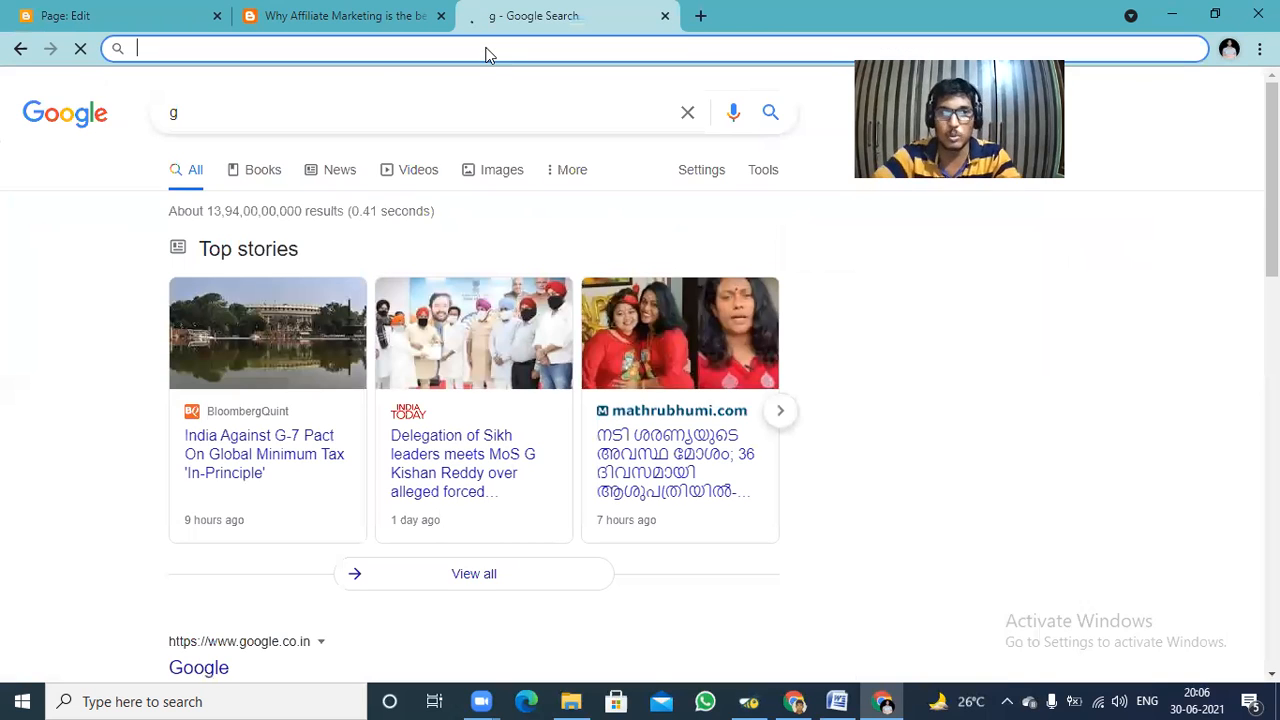
click(78, 118)
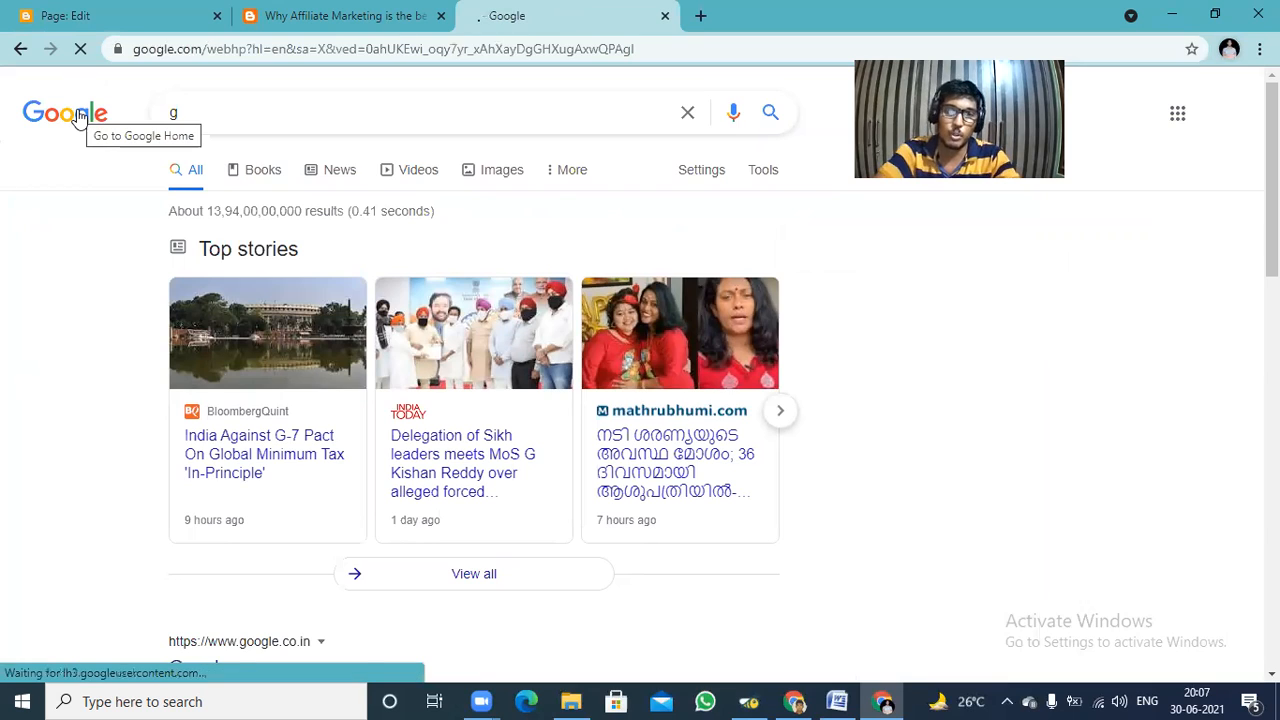
click(446, 247)
text(g)
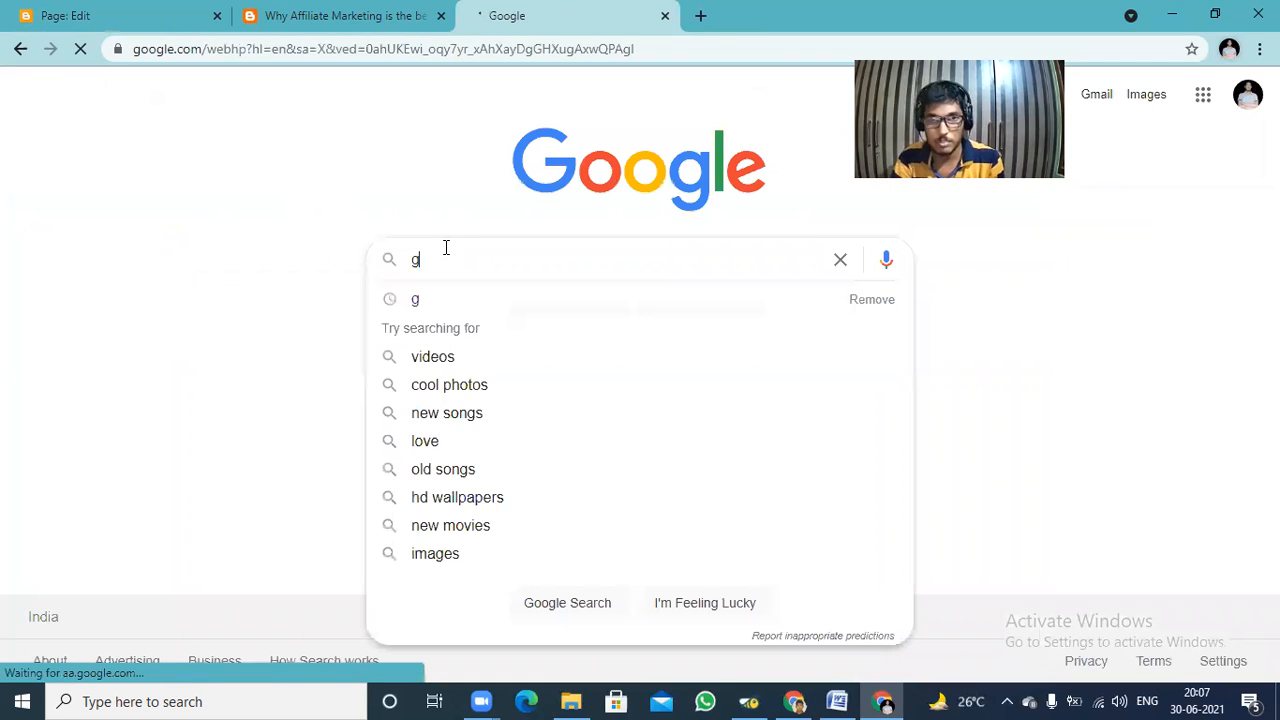
text(oogl)
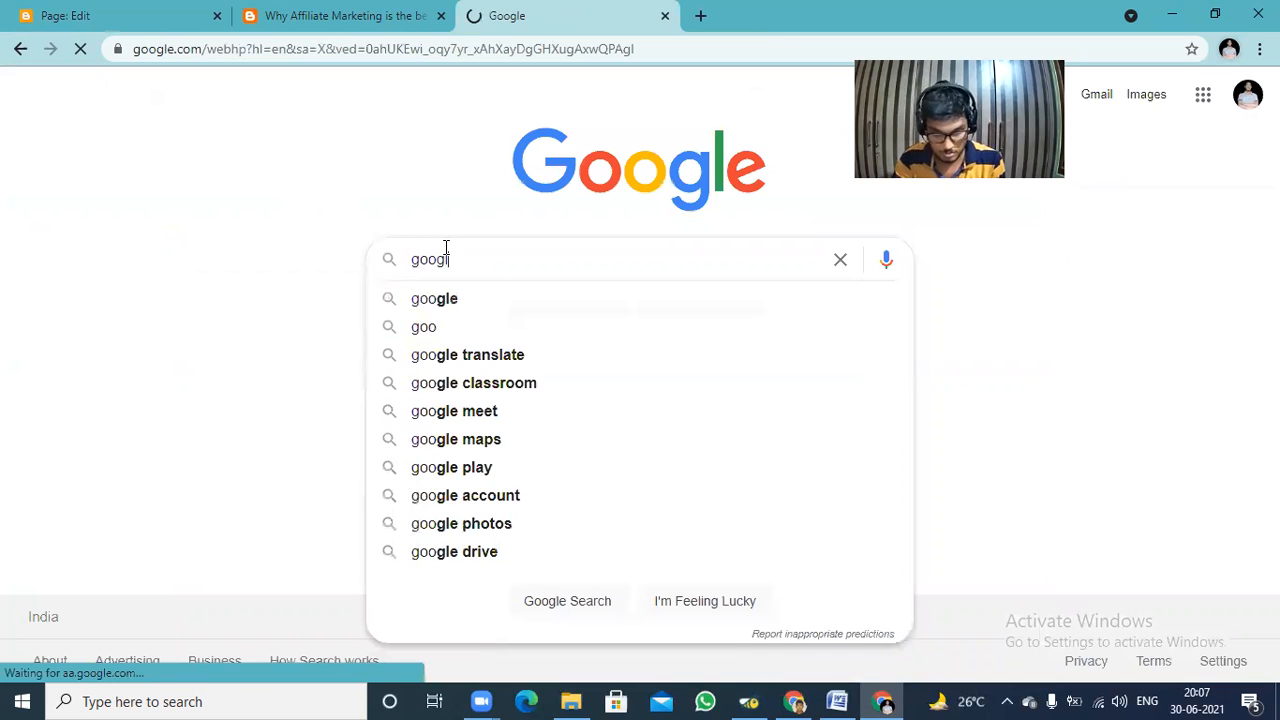
text(e forms)
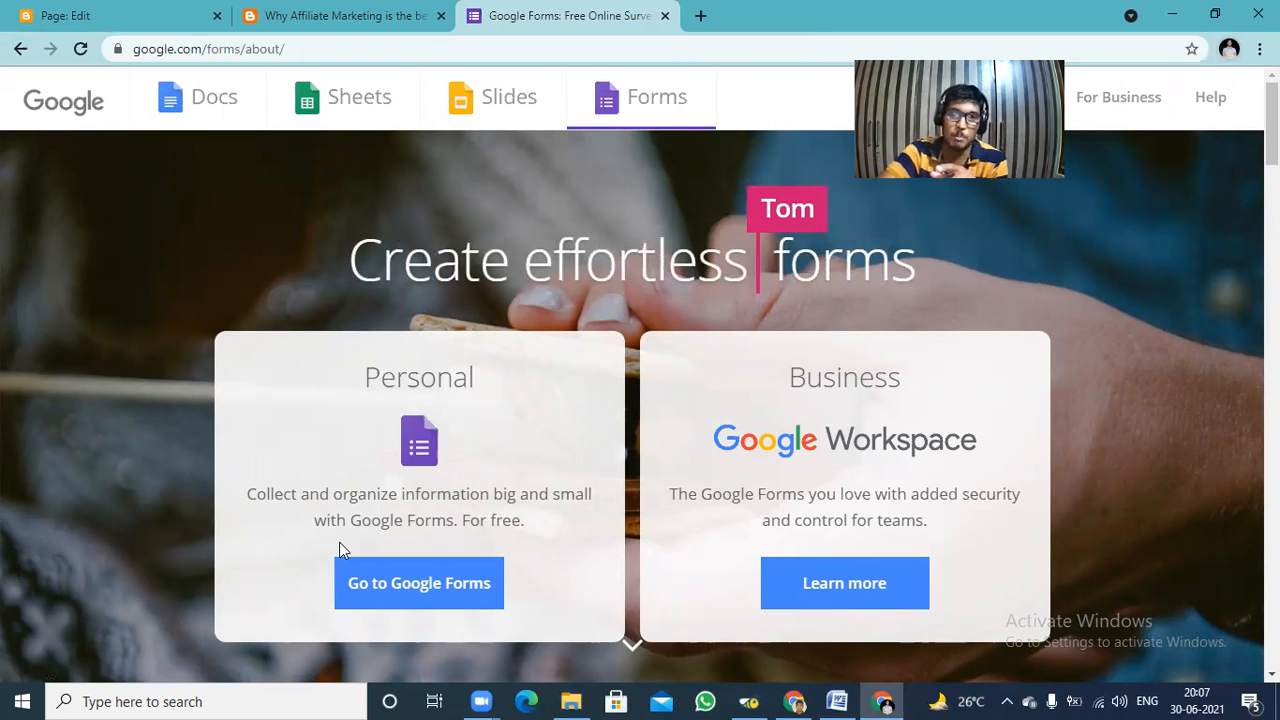
click(392, 588)
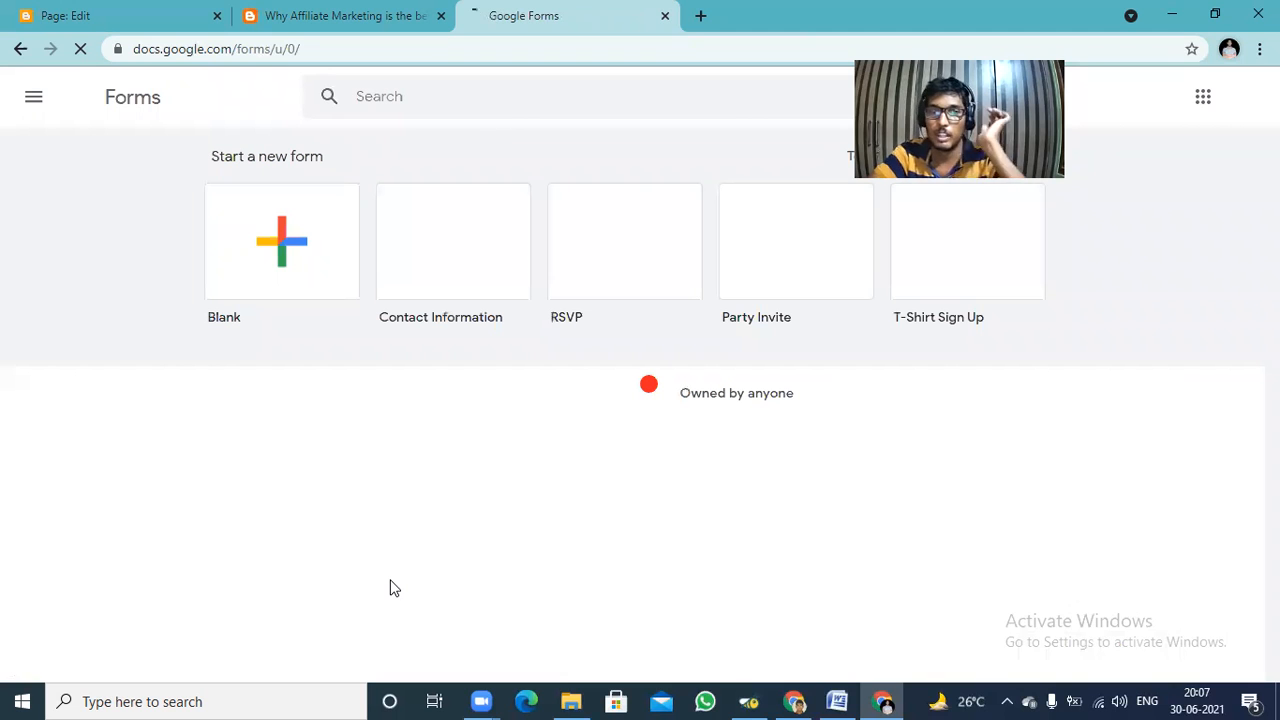
click(35, 97)
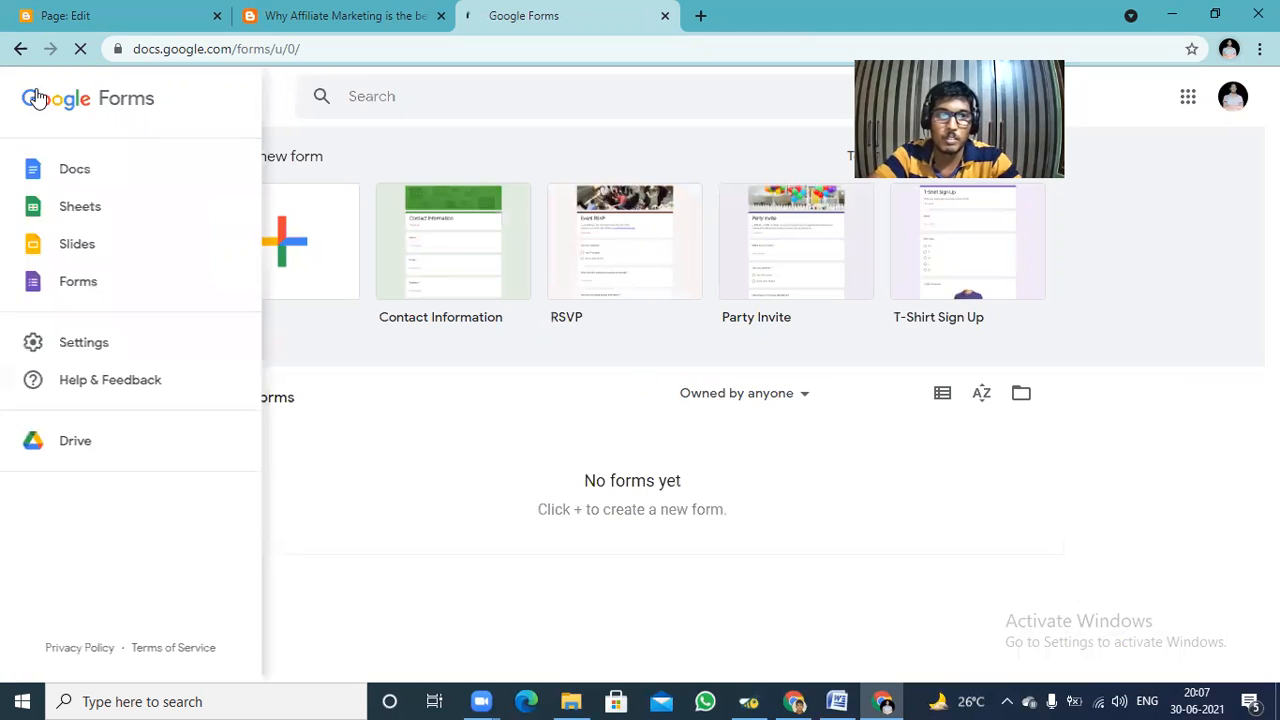
click(72, 284)
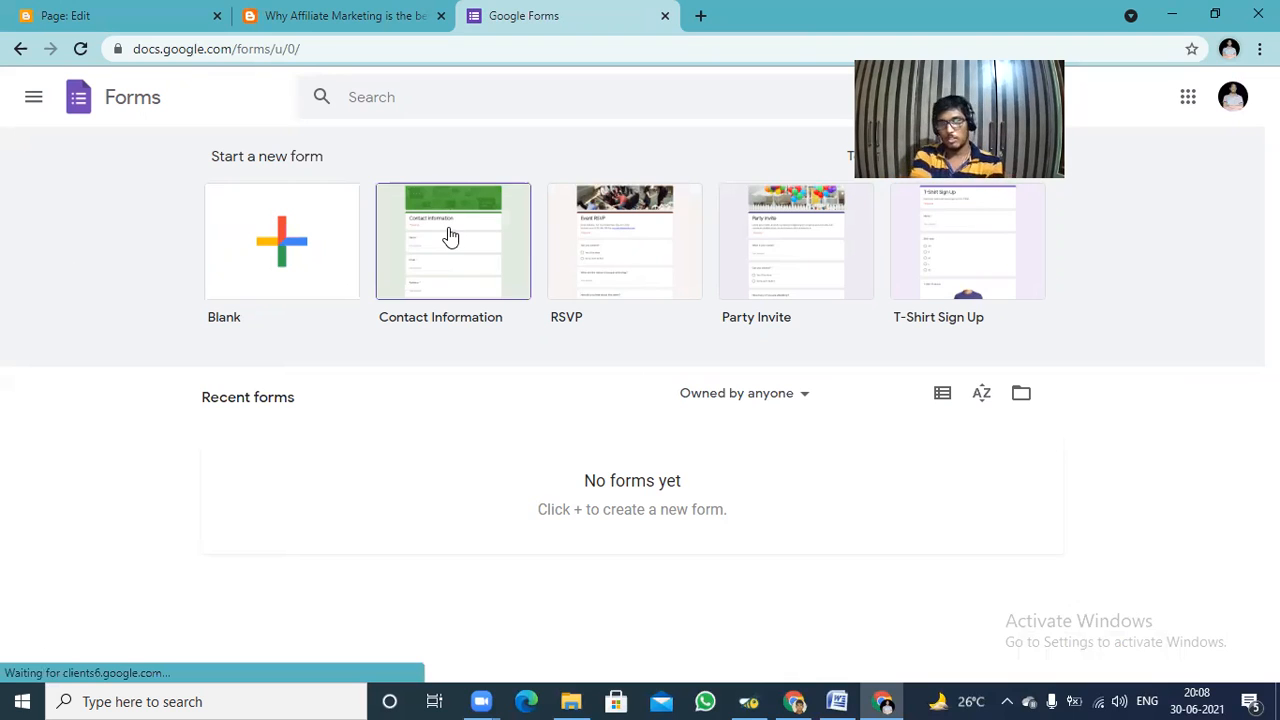
click(33, 97)
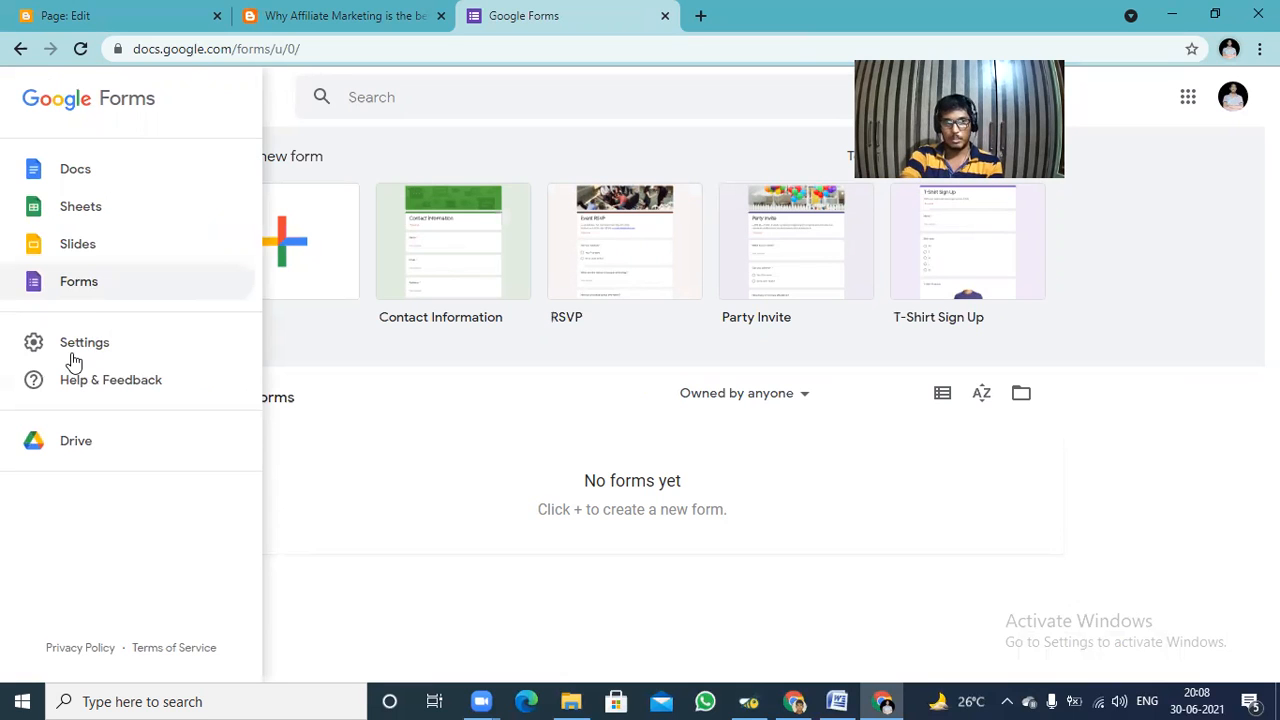
click(86, 293)
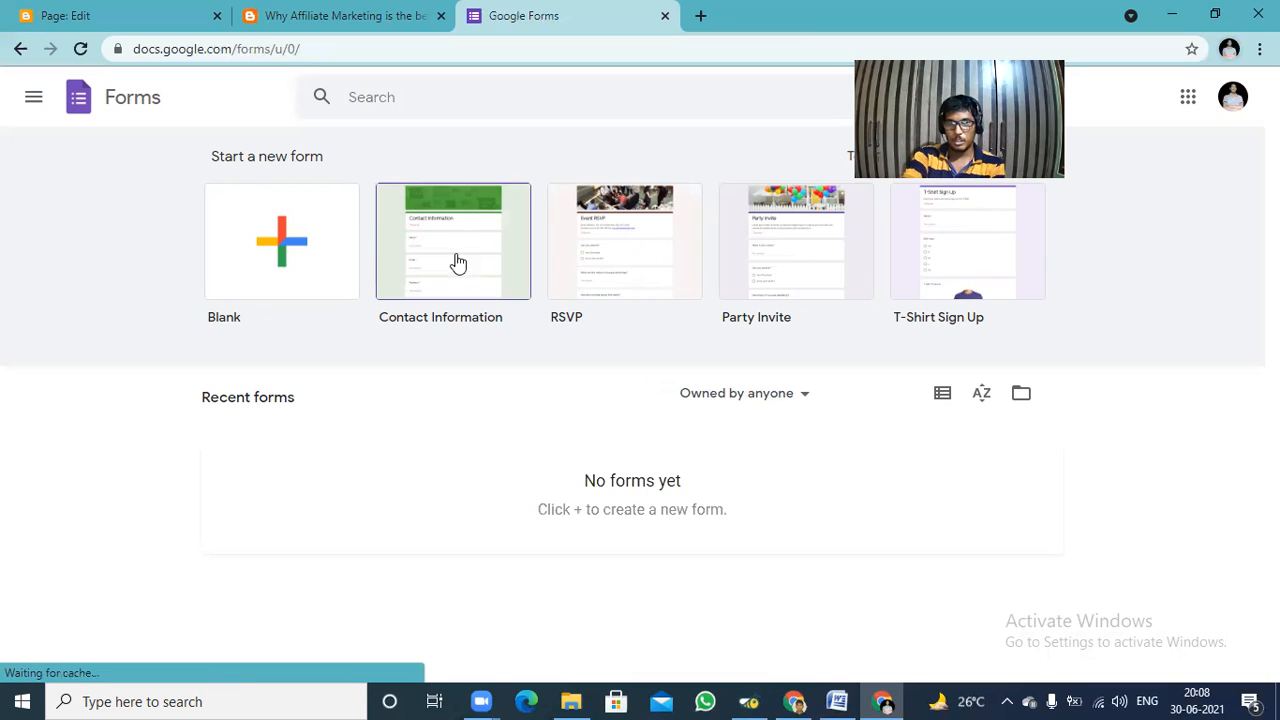
click(35, 97)
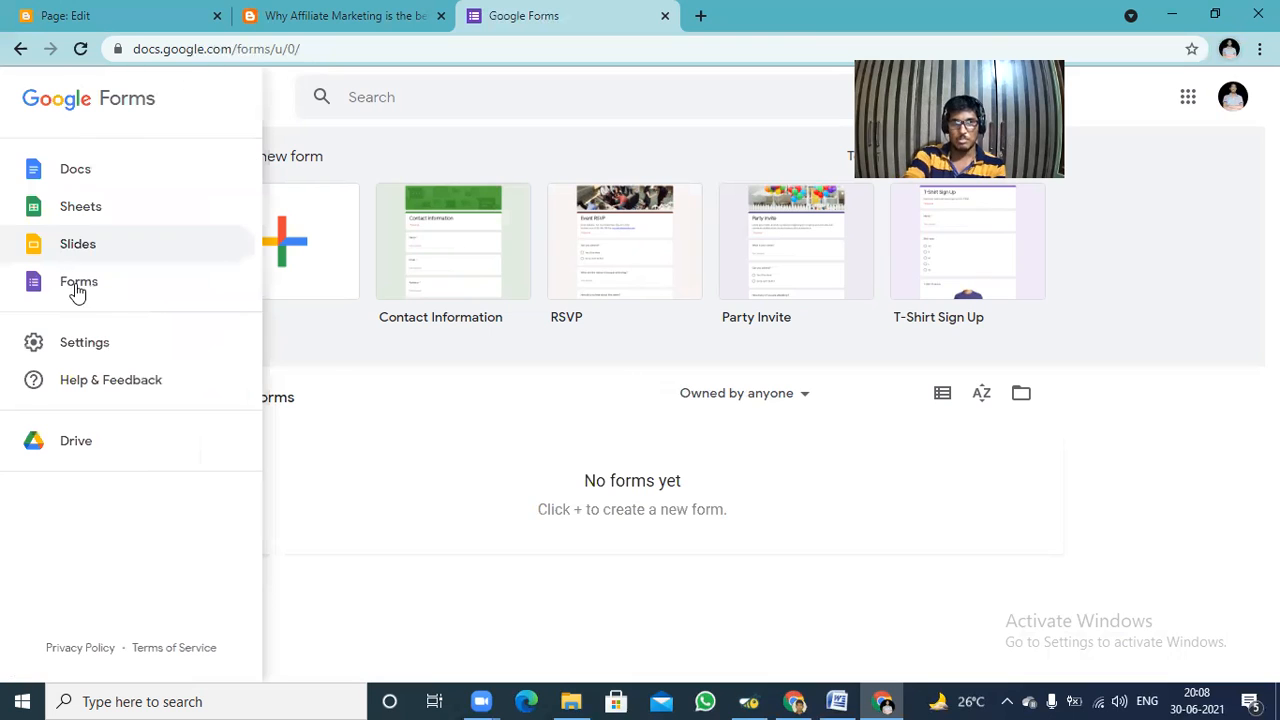
click(438, 492)
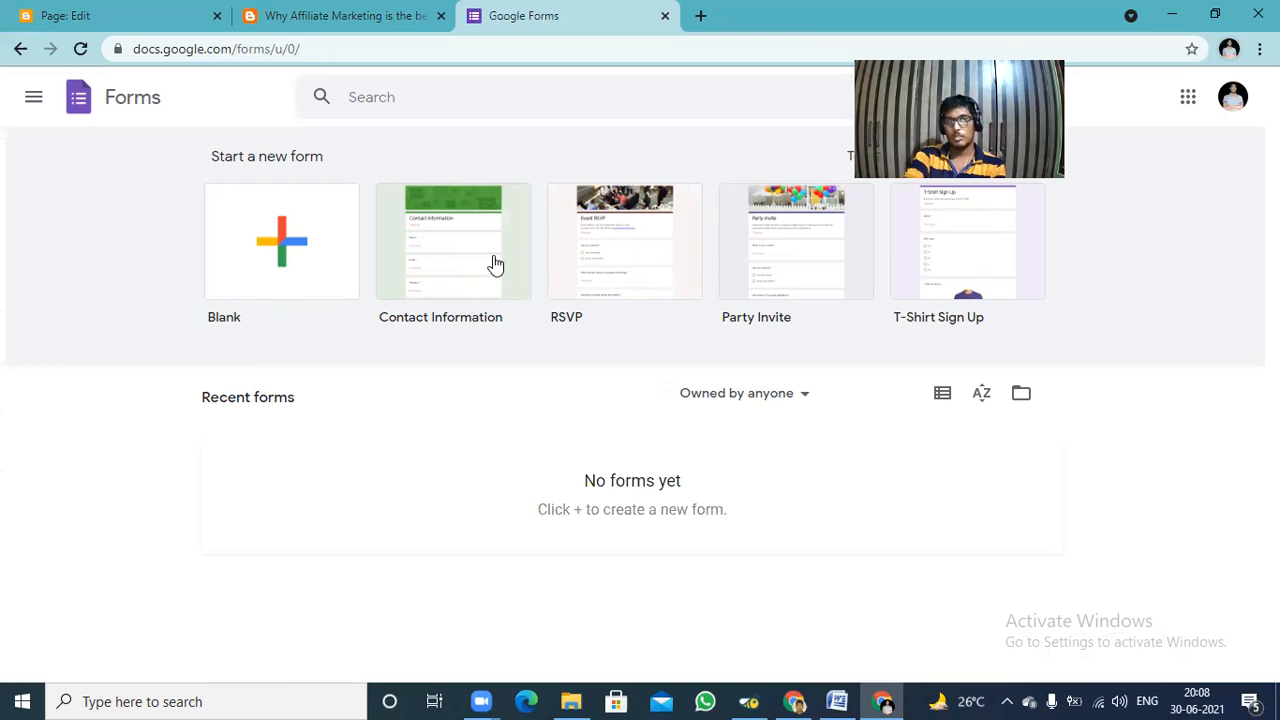
Create a form from the Contact Information template and look through its questions down to Comments.
click(493, 263)
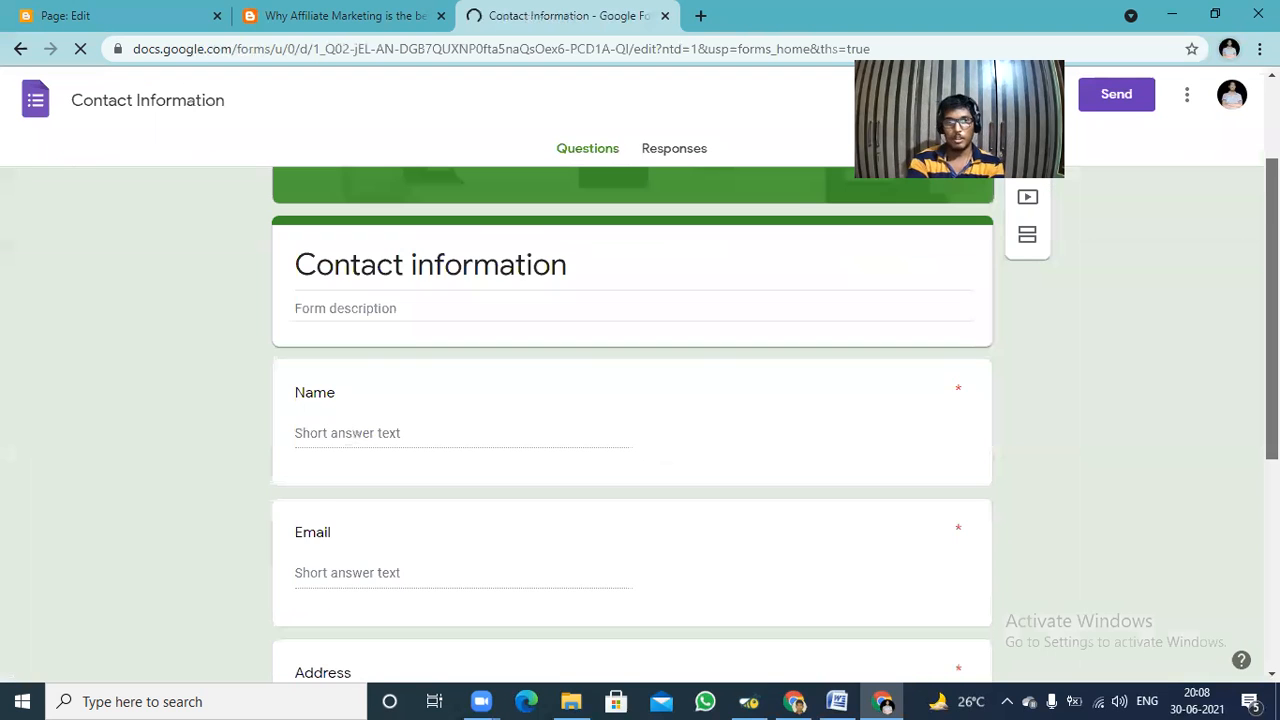
scroll(632, 424, down, 1)
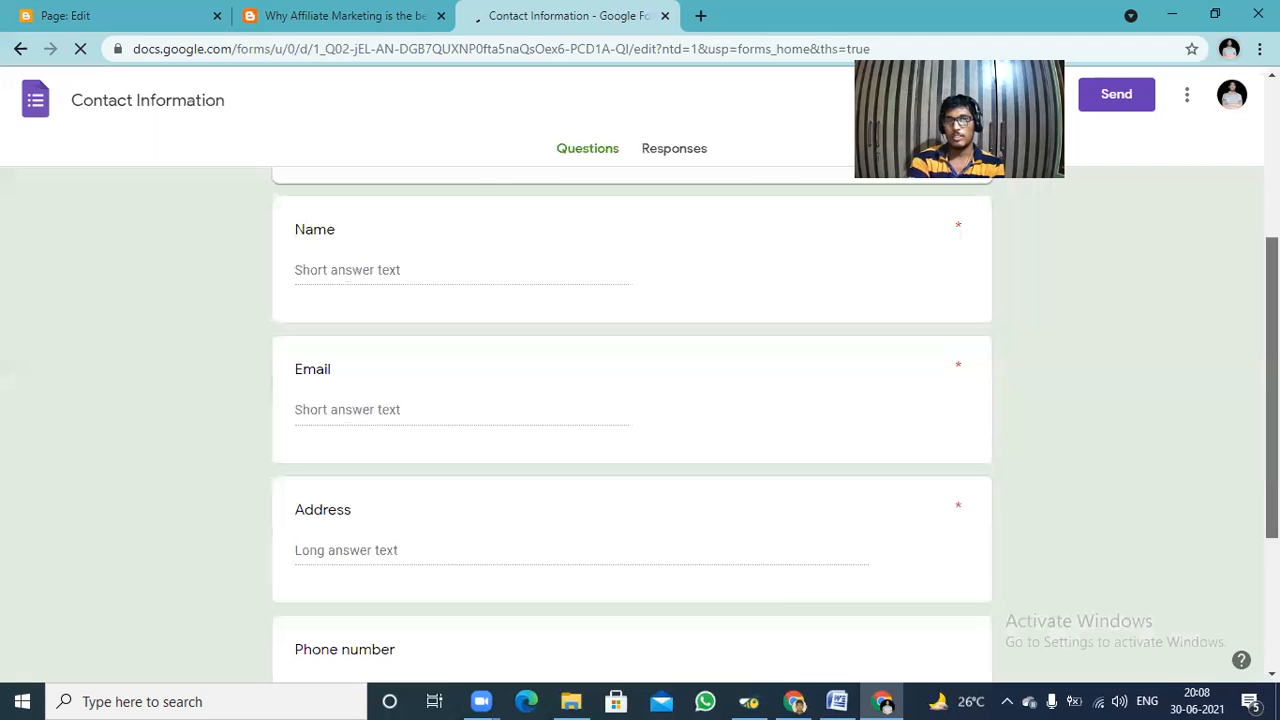
scroll(632, 424, down, 1)
scroll(632, 424, down, 1)
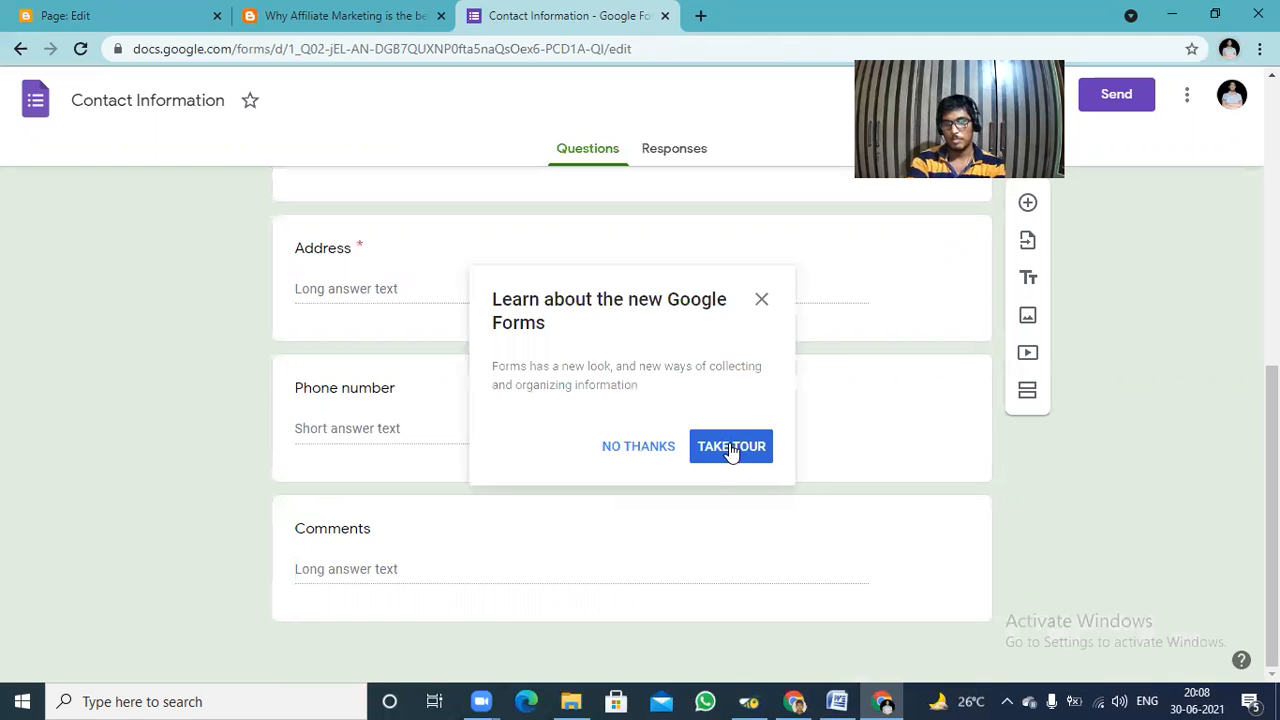
Step through the introductory tour of the new Google Forms up to the form settings tip.
click(728, 456)
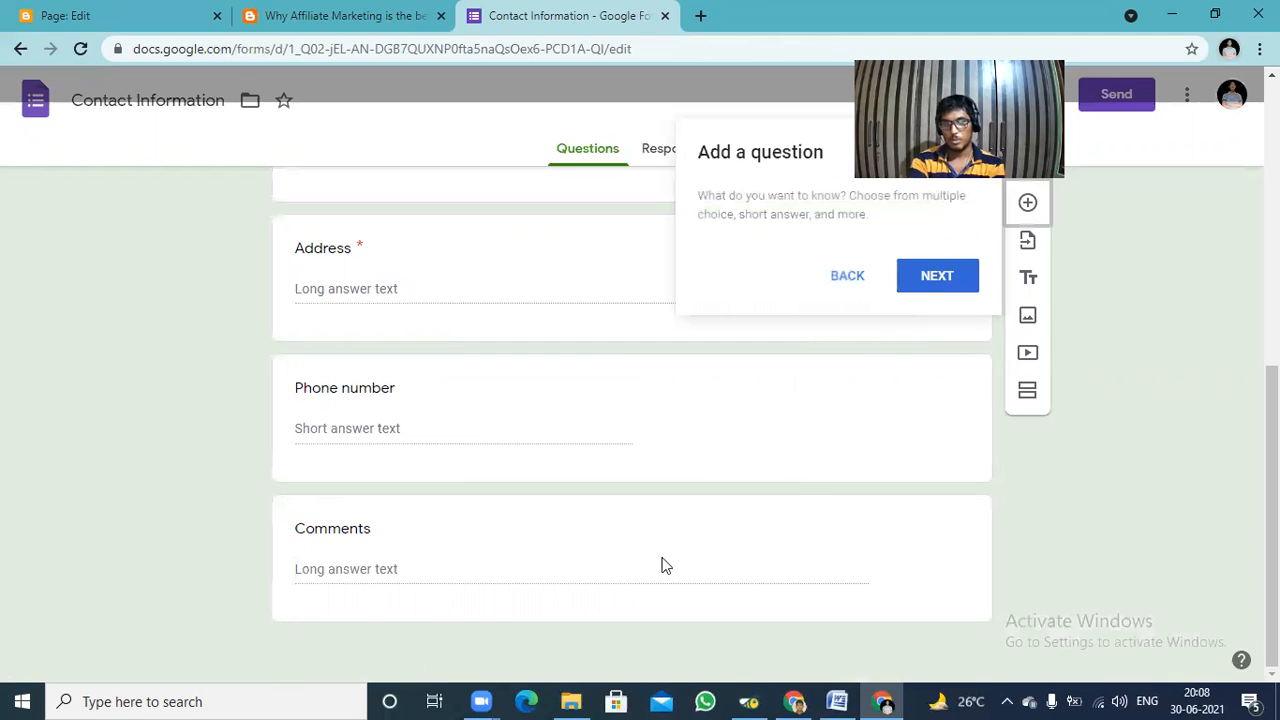
click(925, 288)
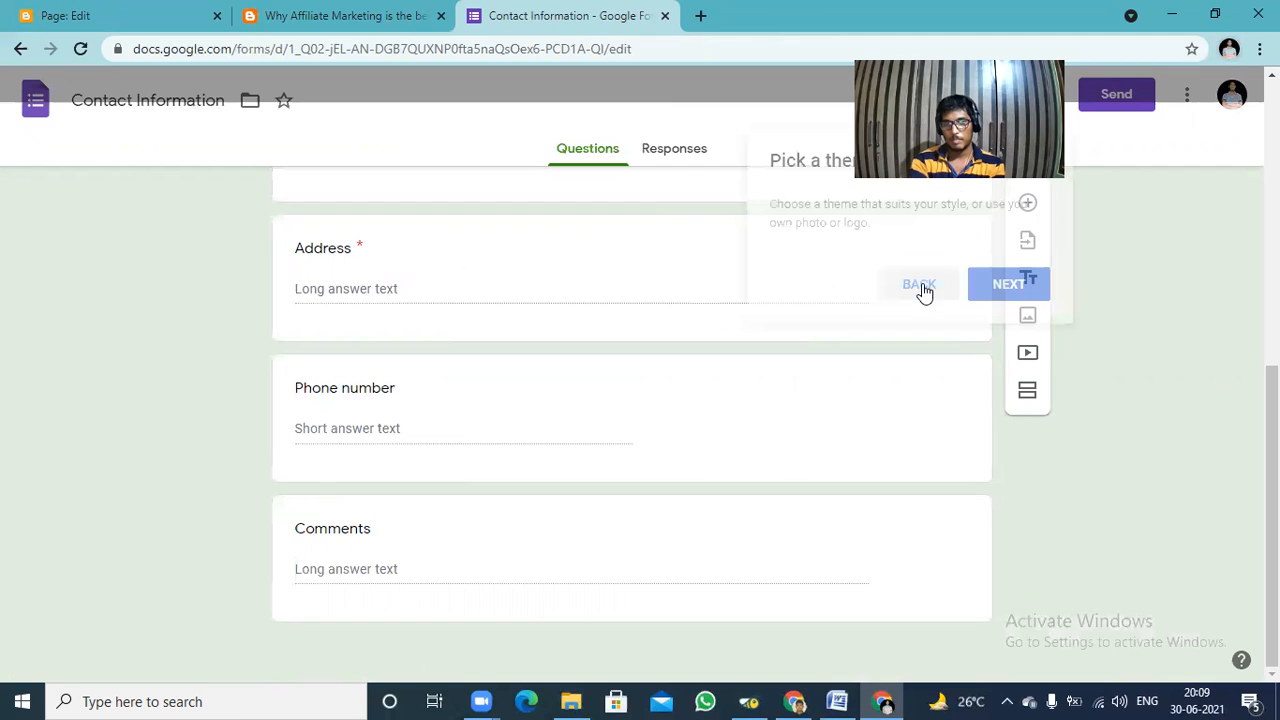
click(976, 289)
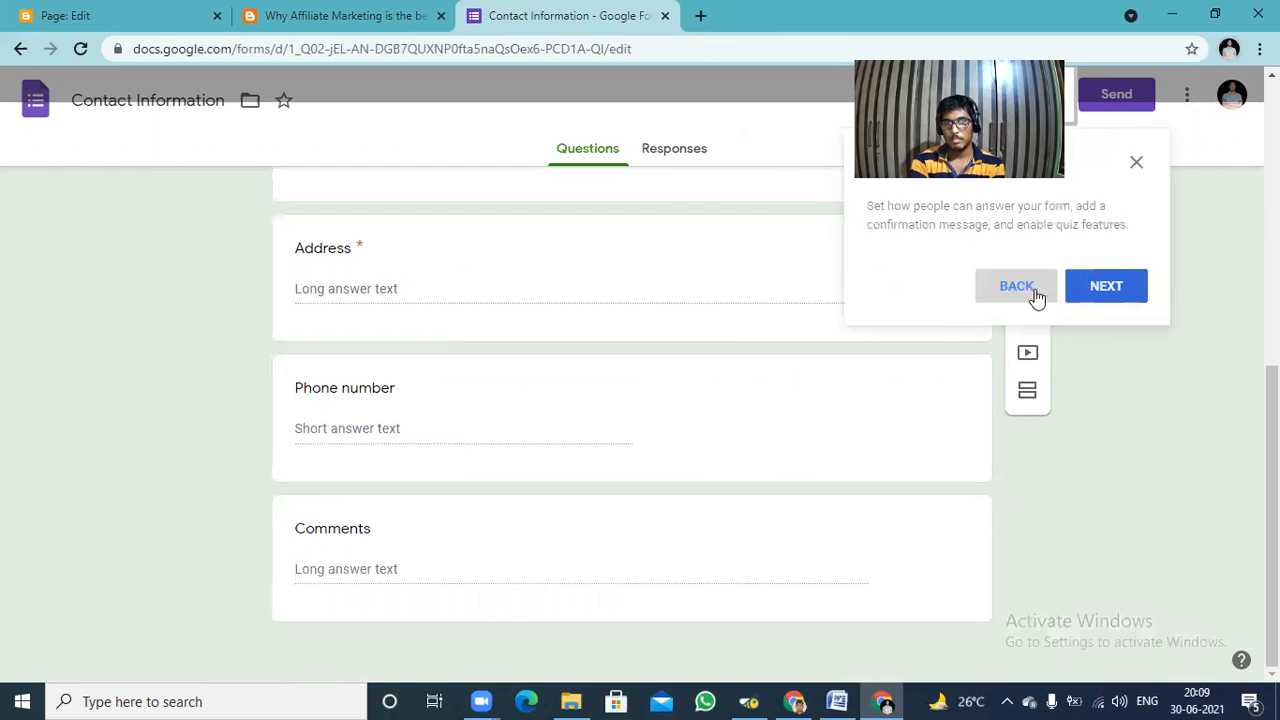
click(1036, 297)
click(1026, 289)
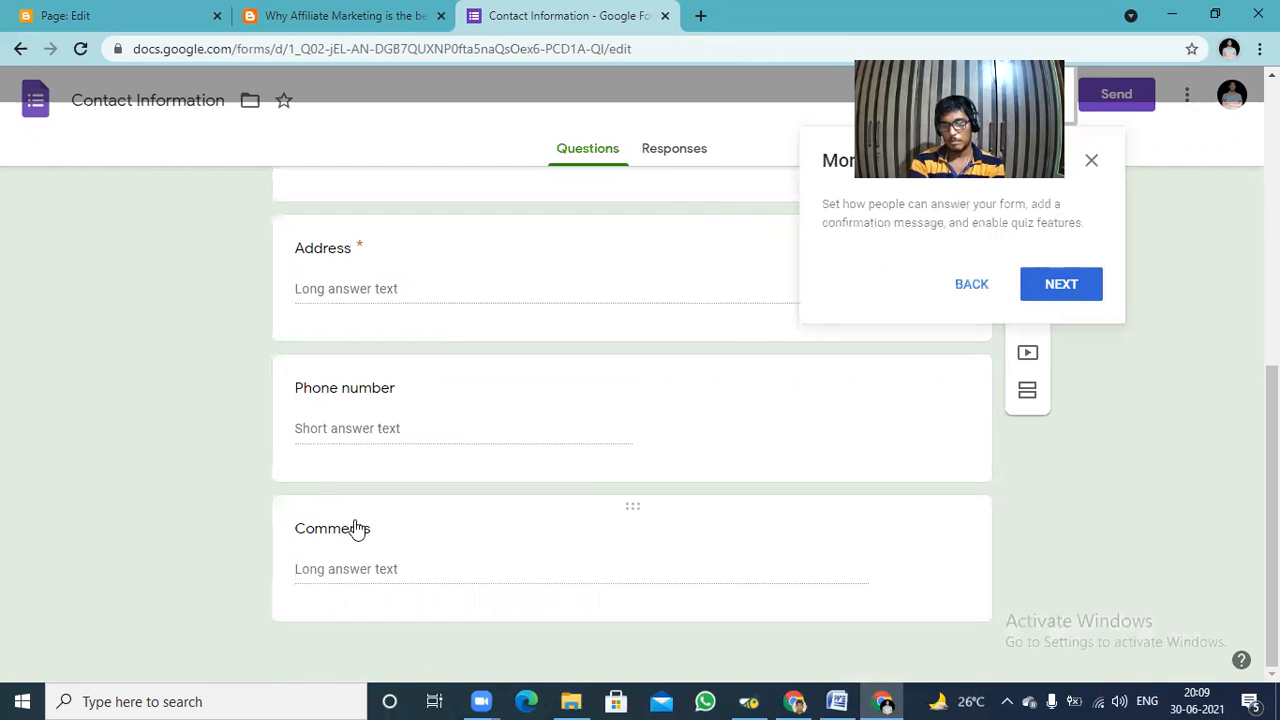
Rename the Comments question of the contact form to "Location".
click(355, 527)
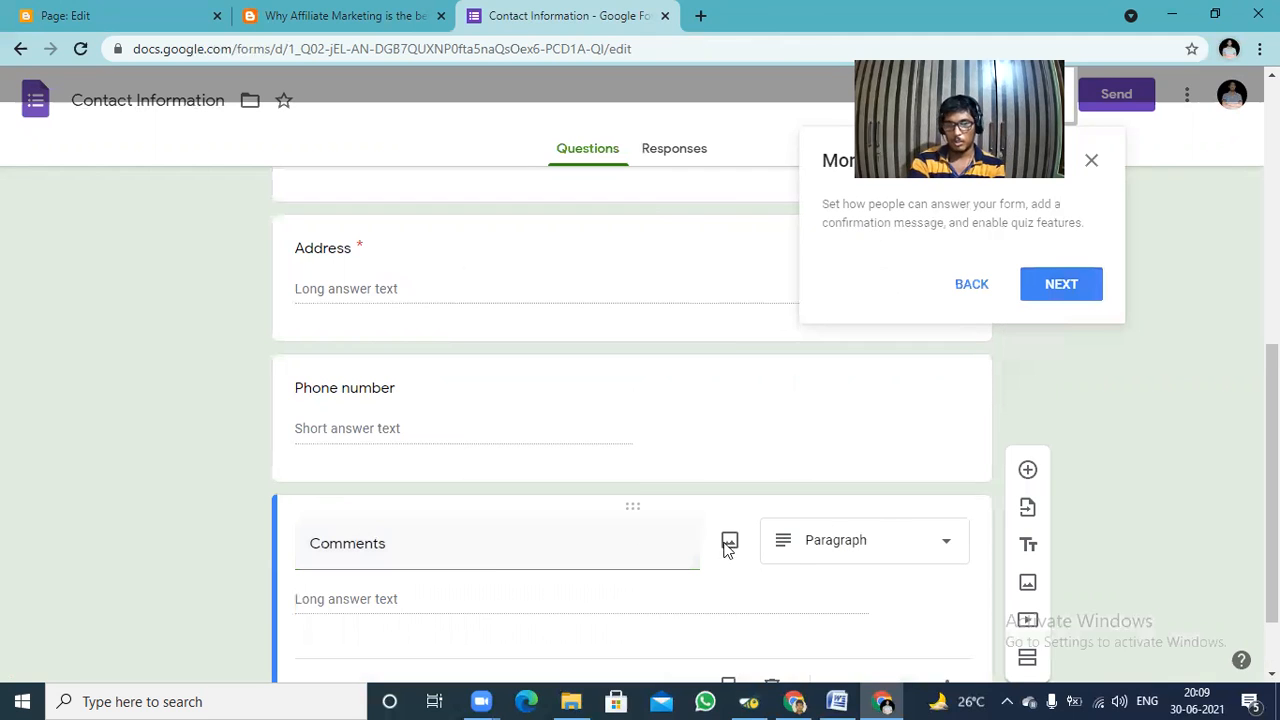
click(513, 545)
key(BackSpace)
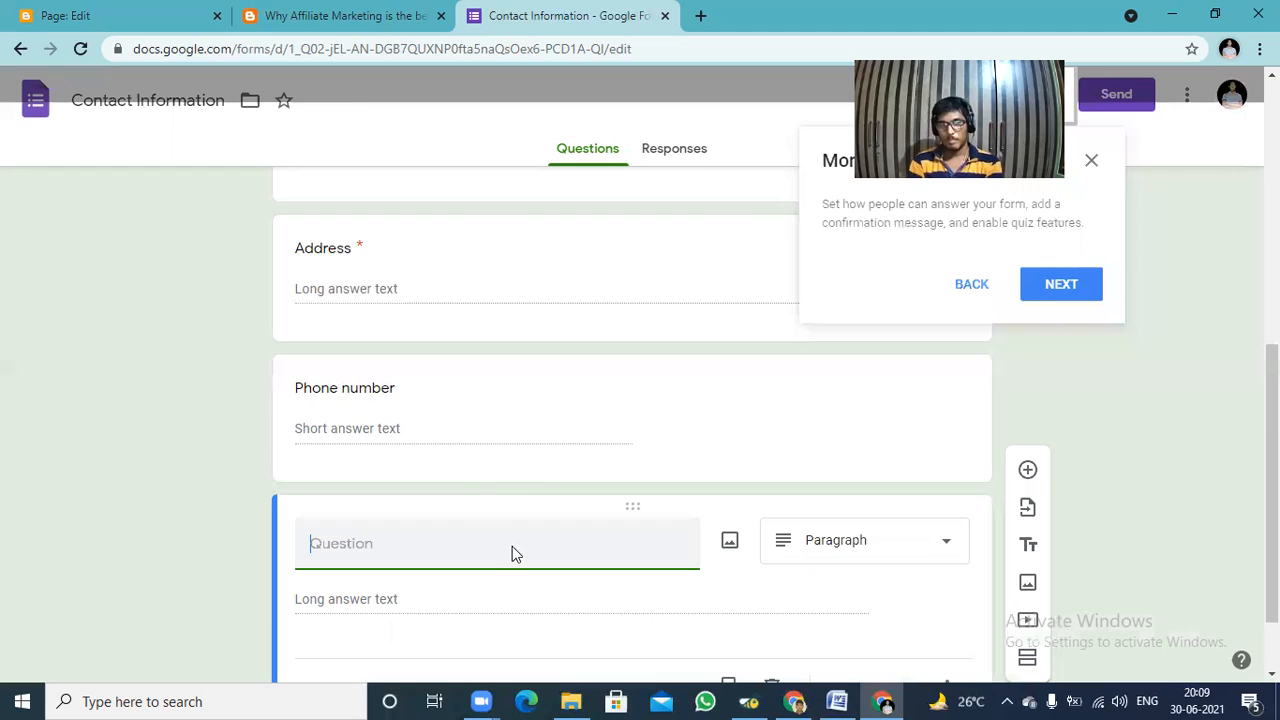
click(847, 556)
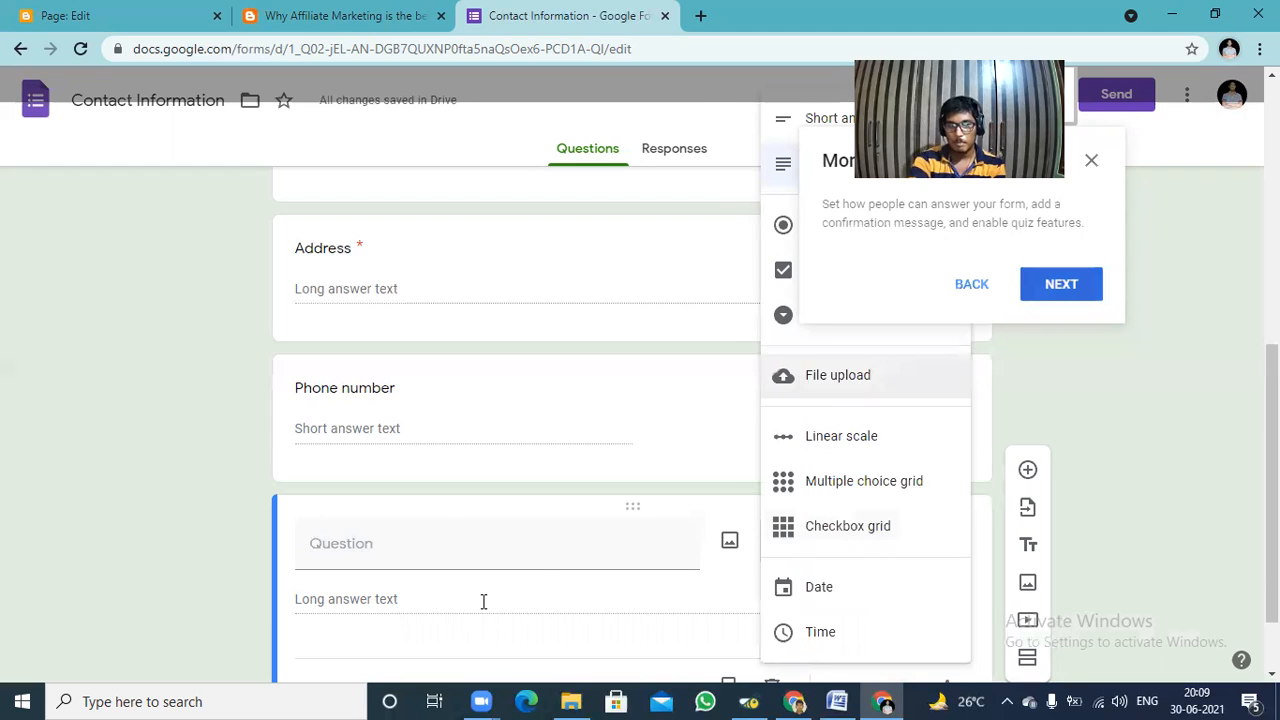
click(448, 545)
click(448, 547)
text(Location)
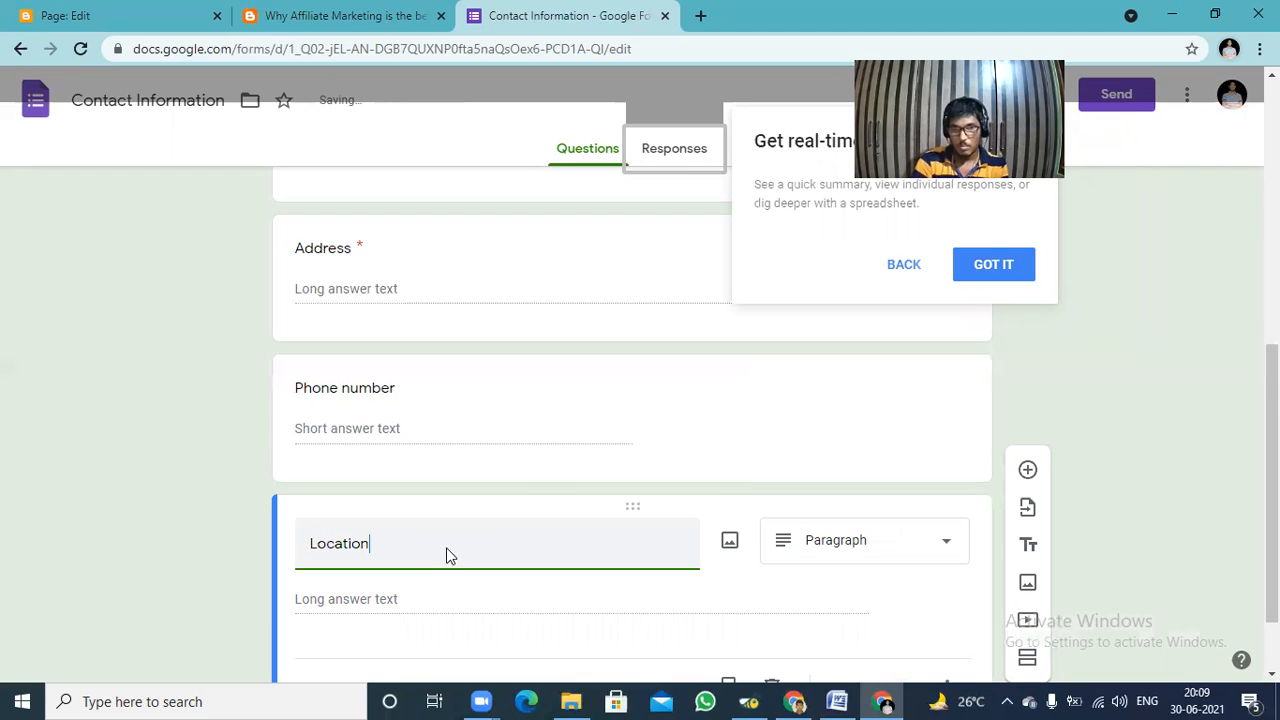
Finish the tour, change the Location question to a short answer and make it required.
click(869, 546)
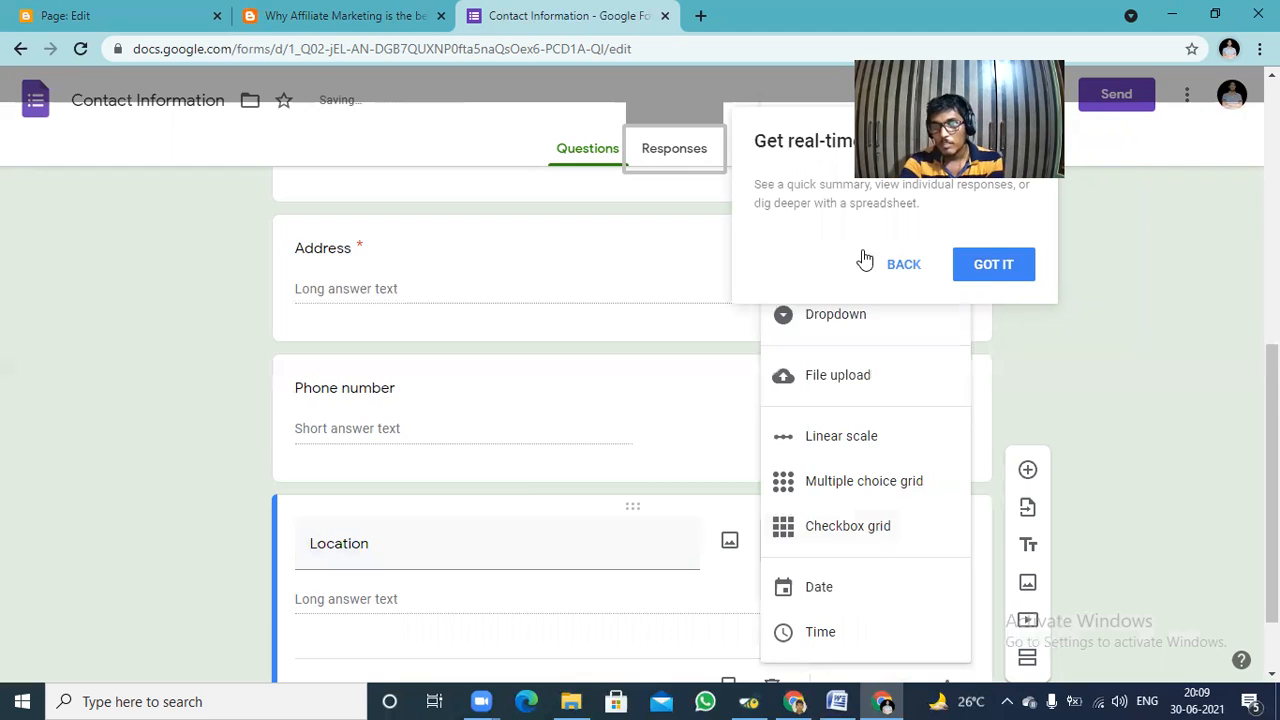
click(1003, 272)
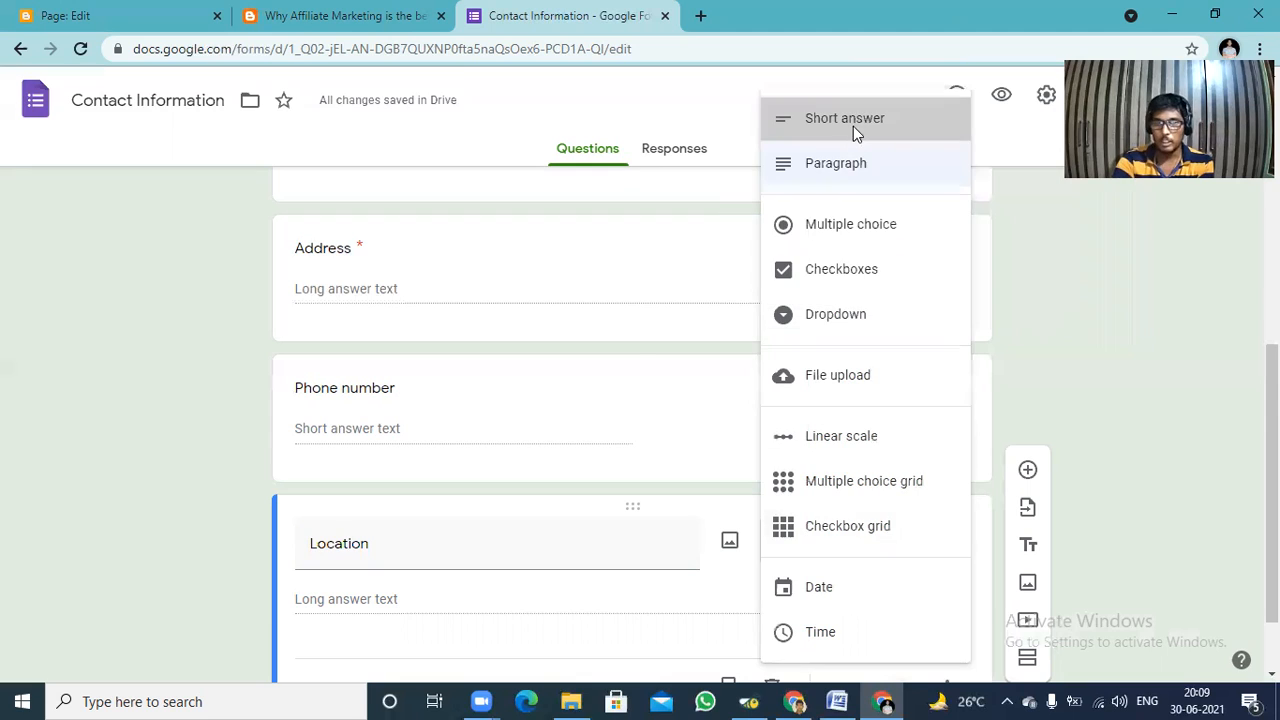
click(853, 122)
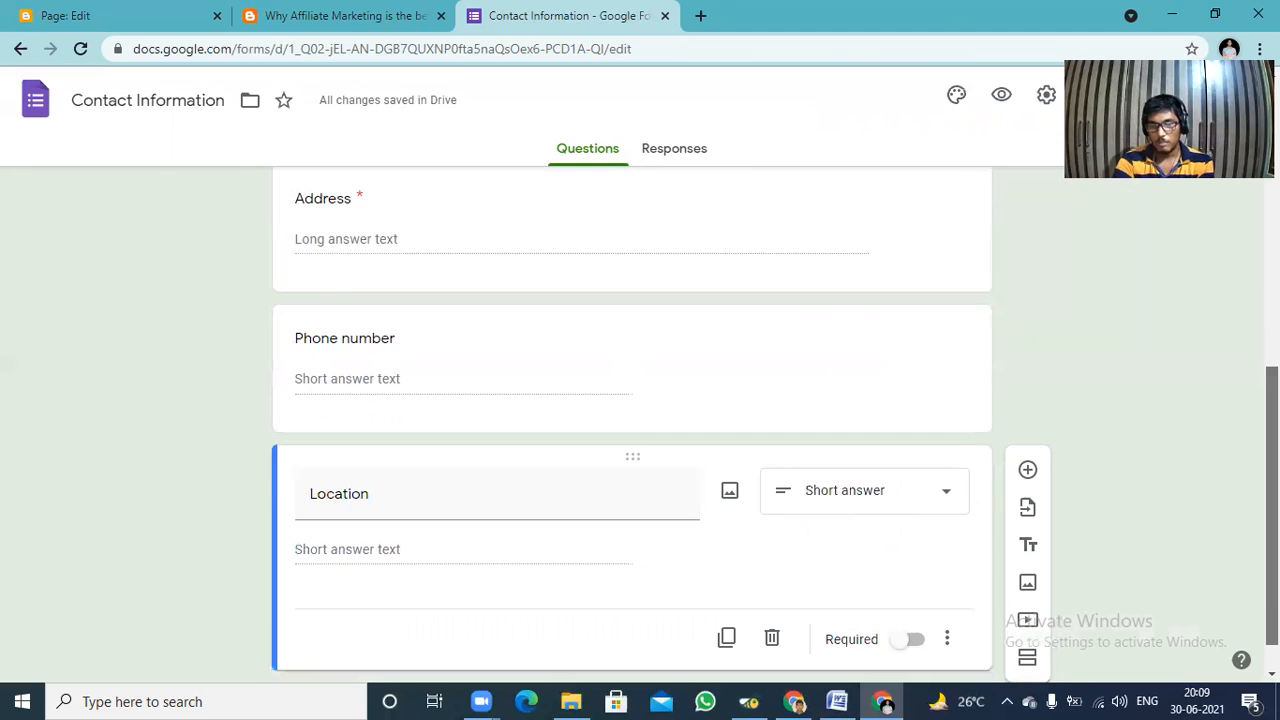
scroll(946, 606, down, 1)
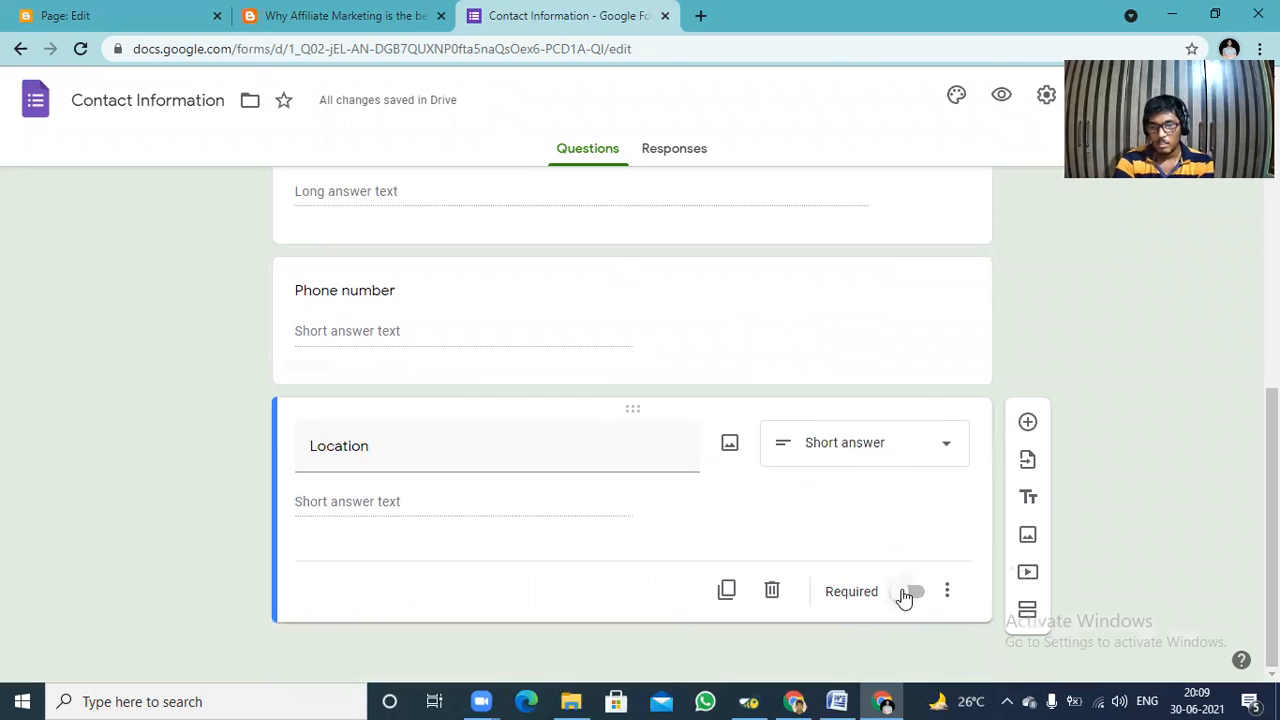
click(910, 592)
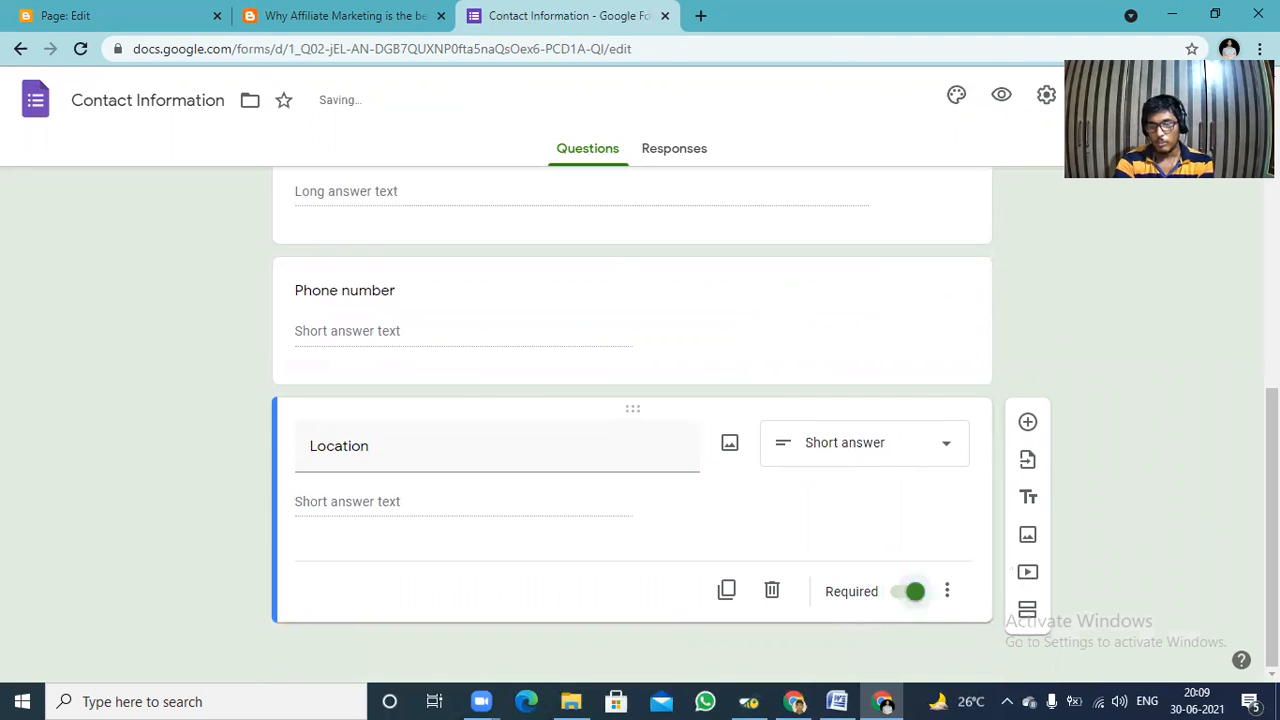
Open the form's sending options and copy its embed HTML code.
scroll(1226, 208, up, 3)
scroll(1226, 208, up, 3)
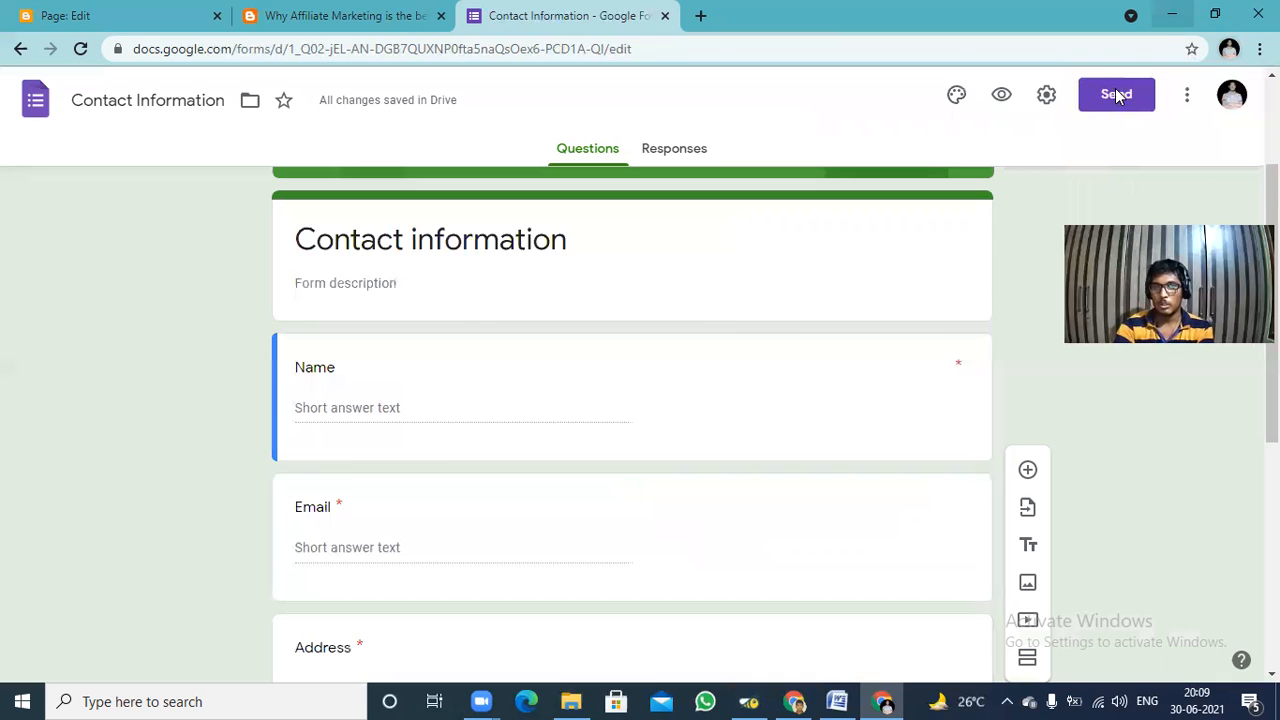
click(1117, 96)
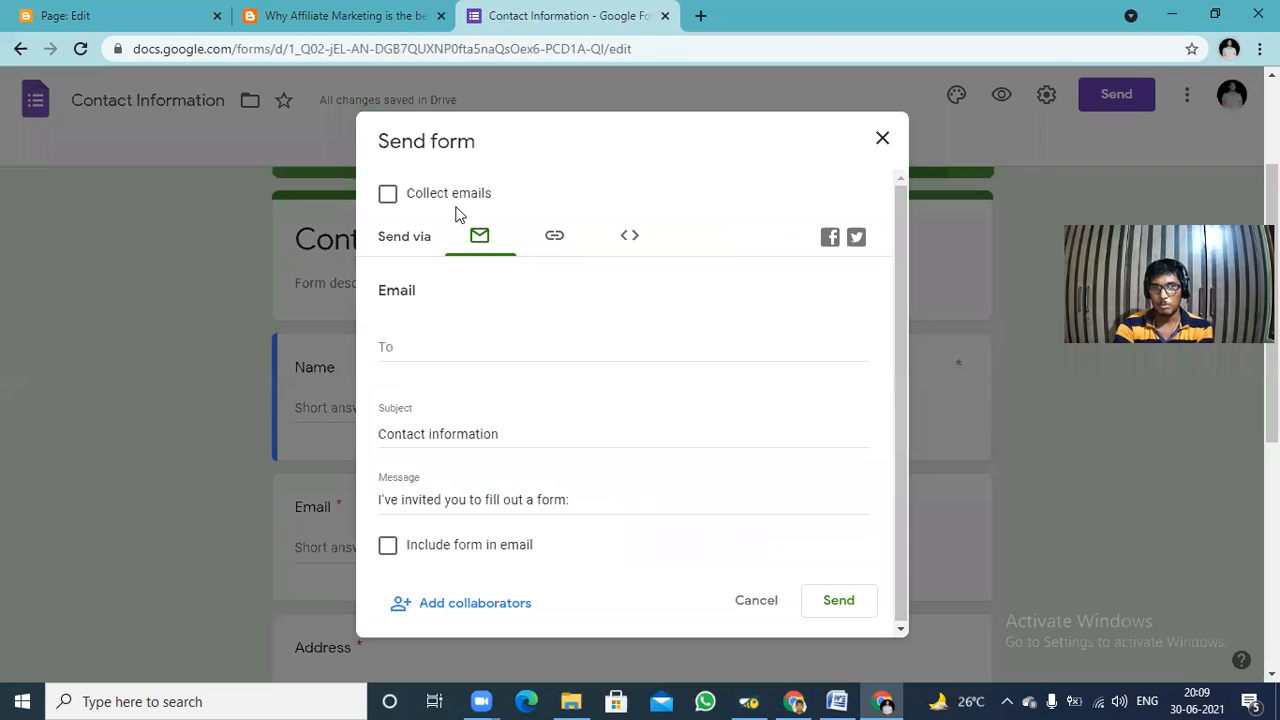
click(553, 237)
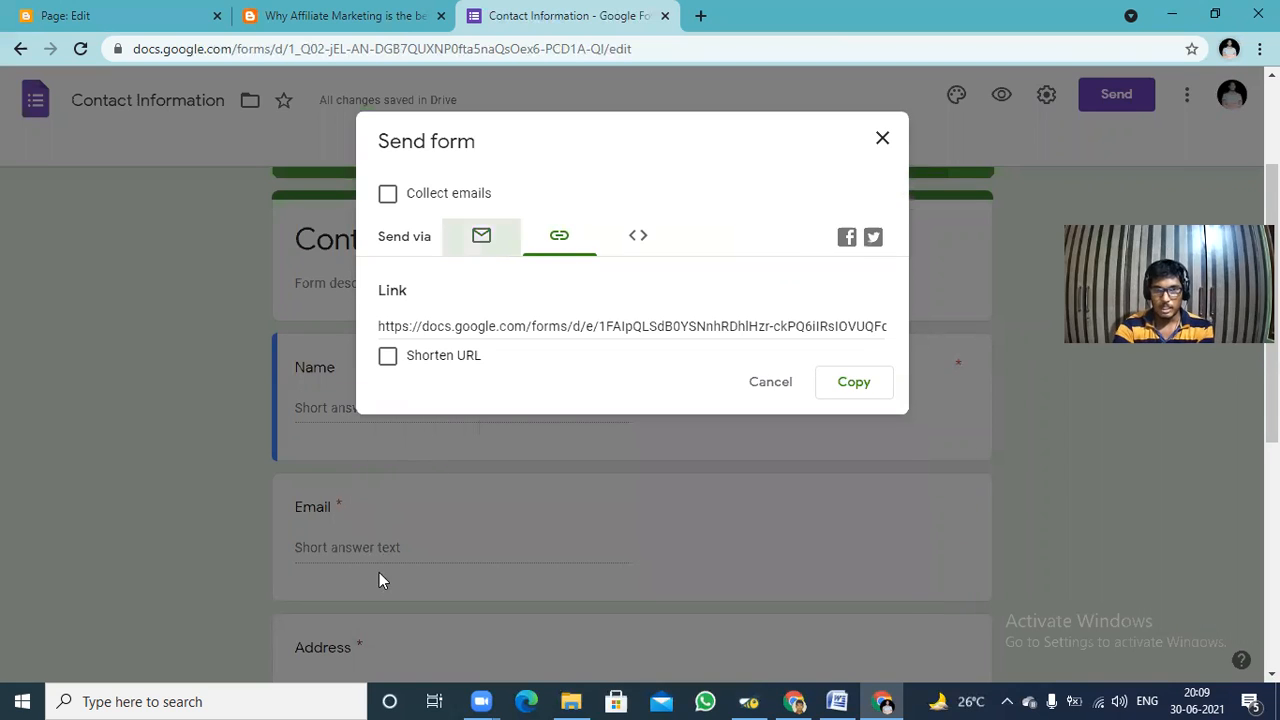
click(387, 546)
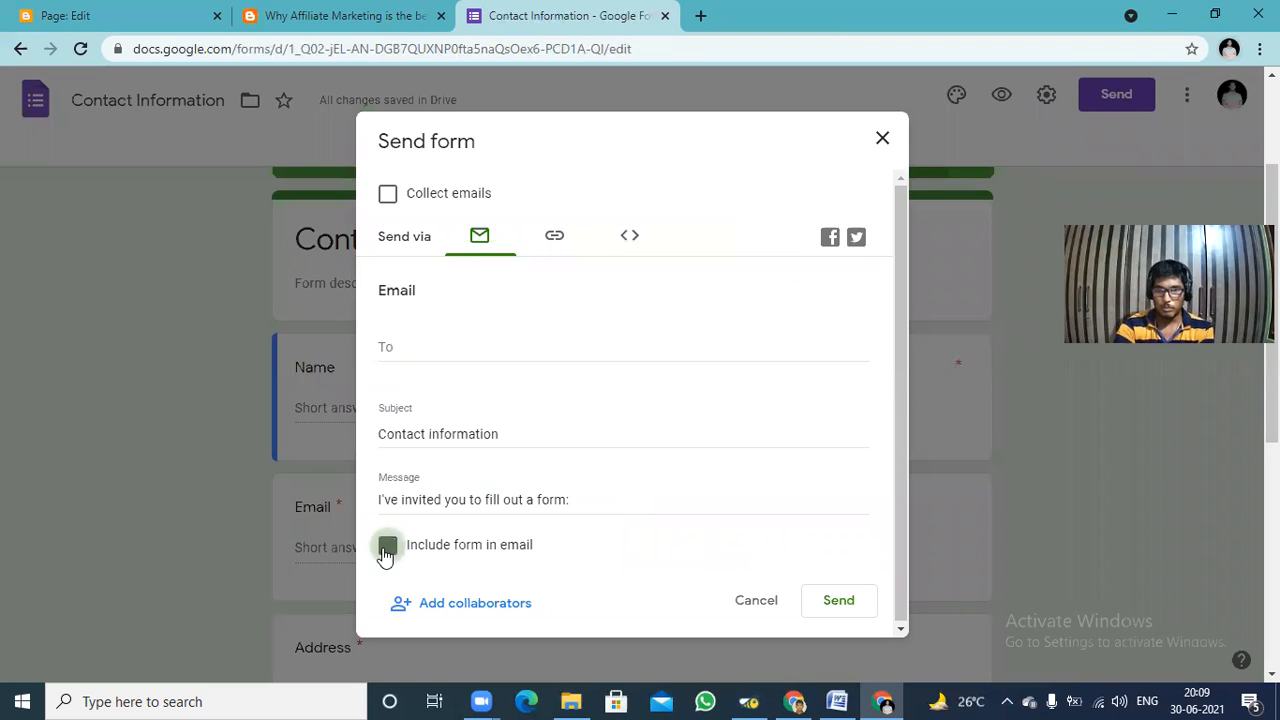
click(628, 237)
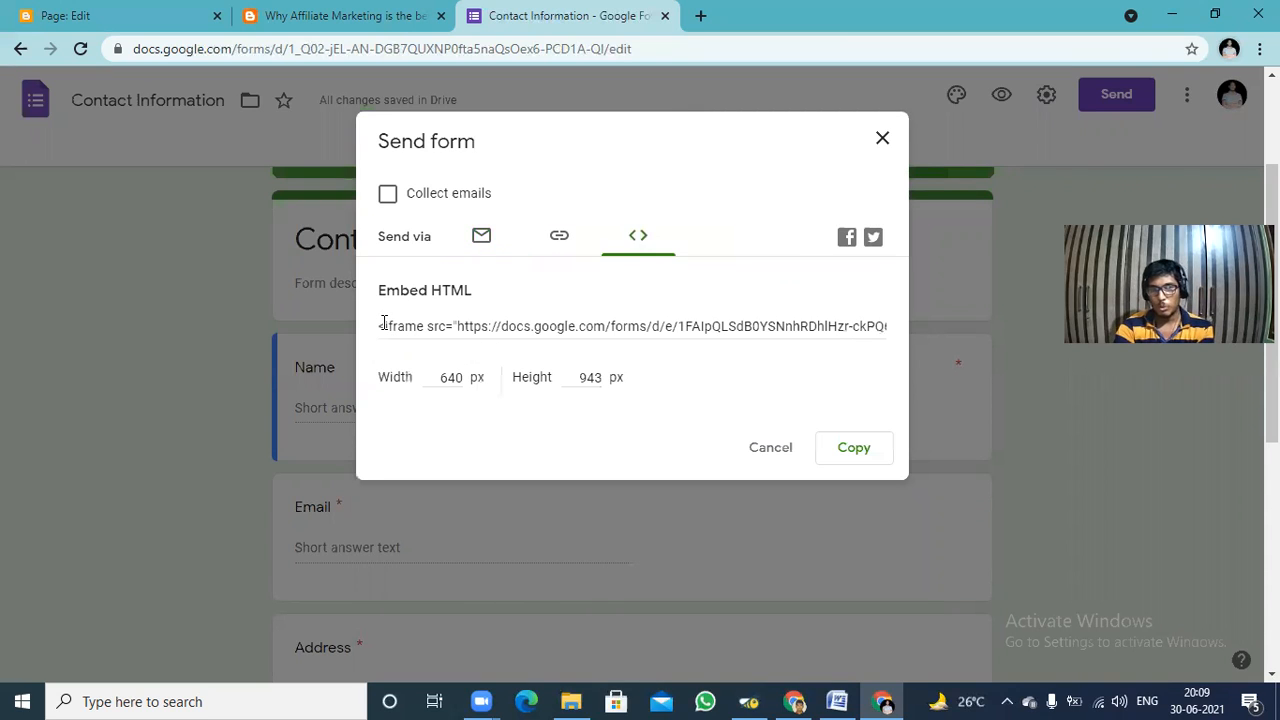
click(438, 329)
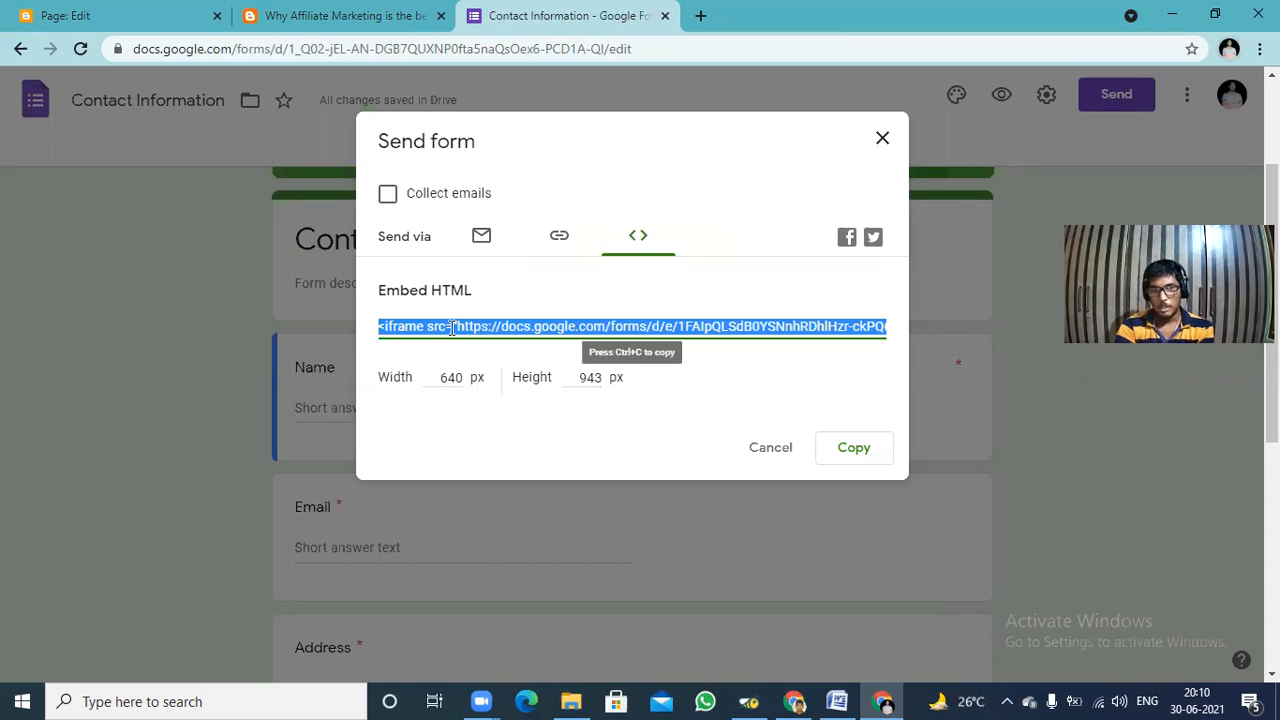
click(853, 450)
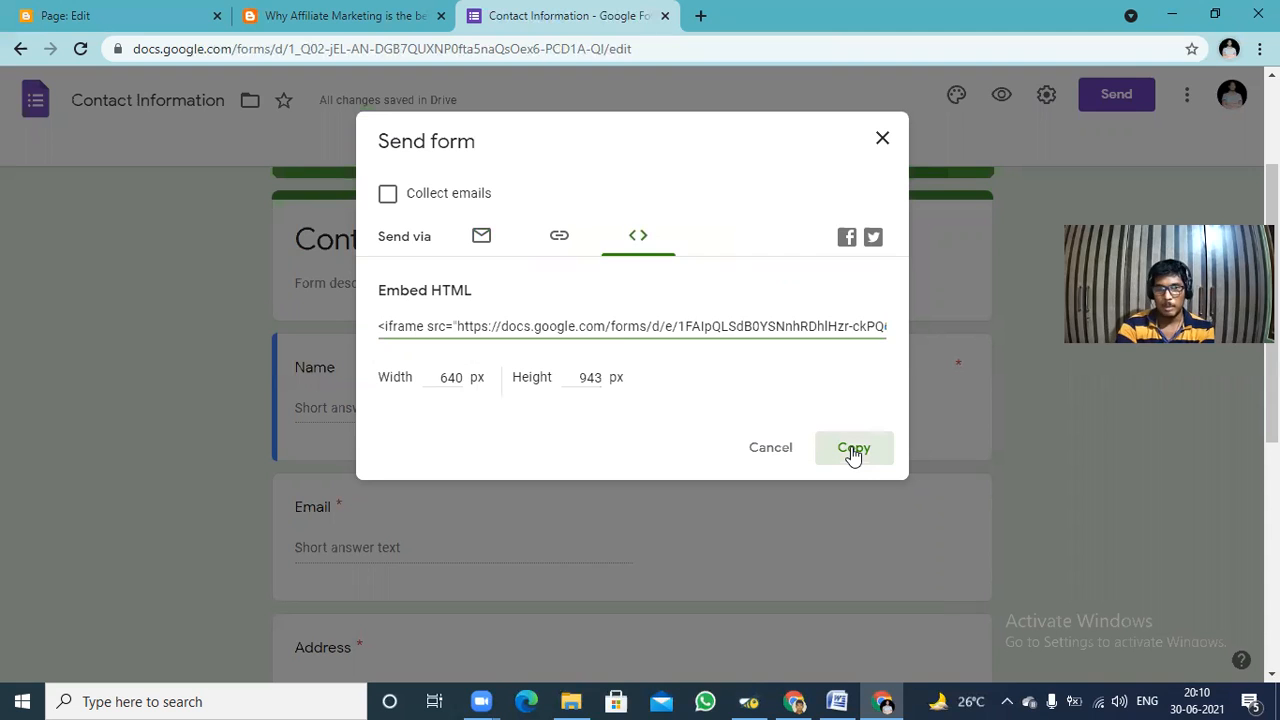
Switch to the Contact Us page in Blogger and replace its HTML content with the copied form embed code.
click(346, 12)
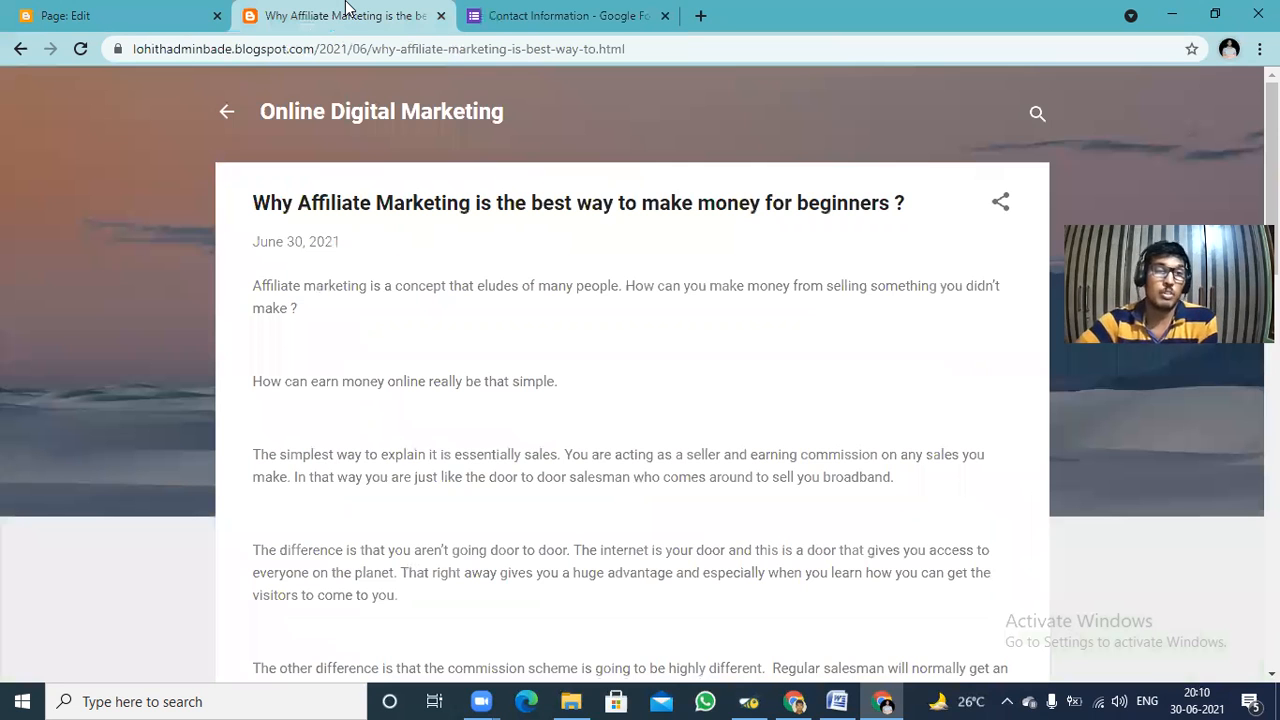
click(84, 14)
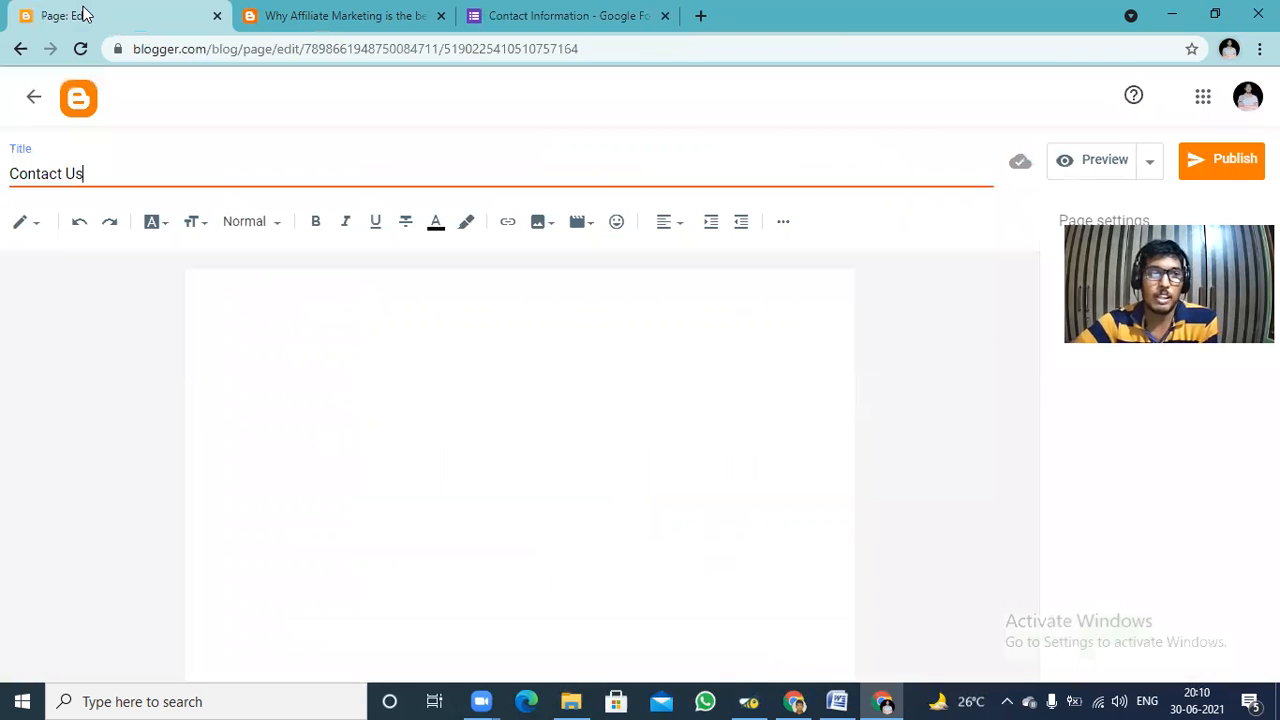
click(38, 231)
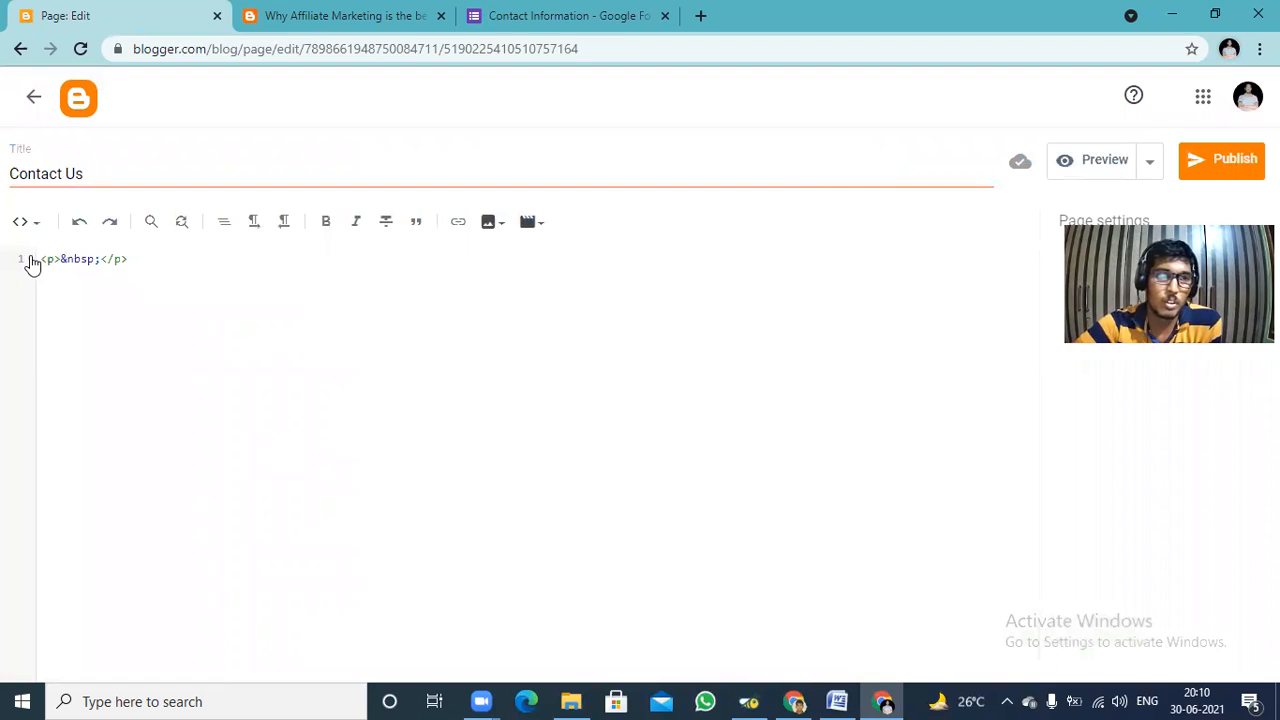
key(ctrl+a)
key(BackSpace)
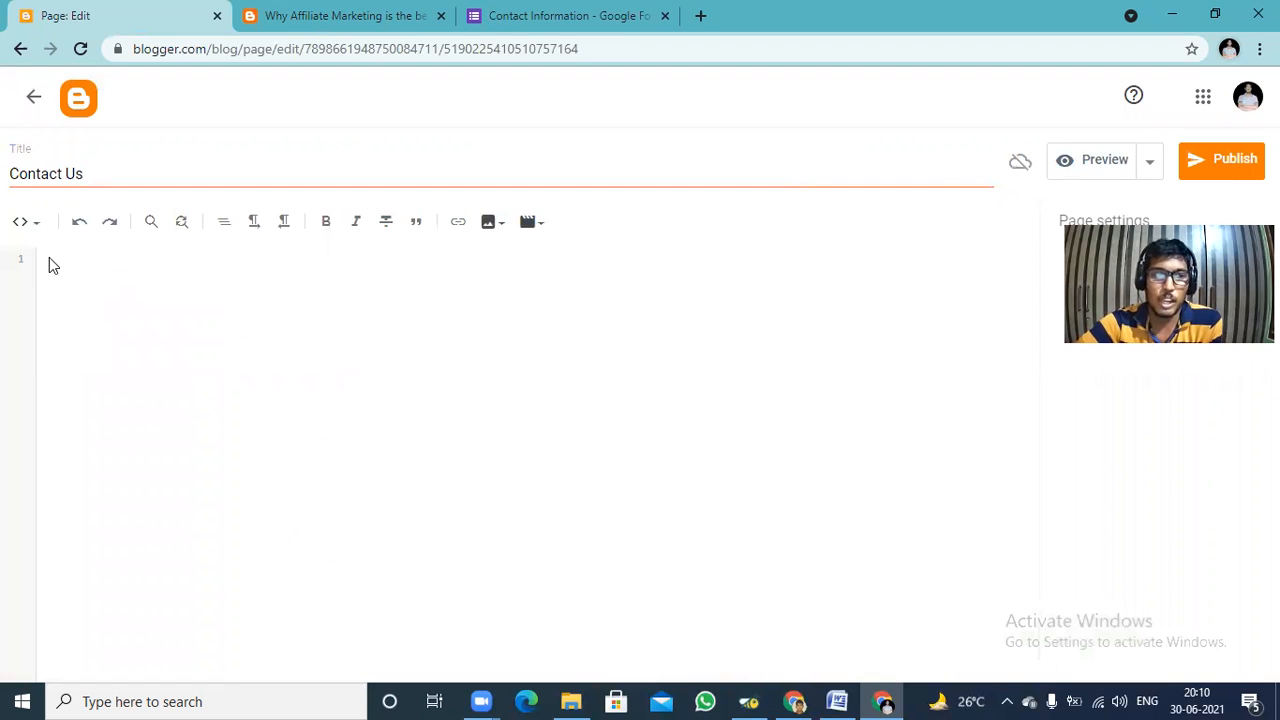
right_click(51, 262)
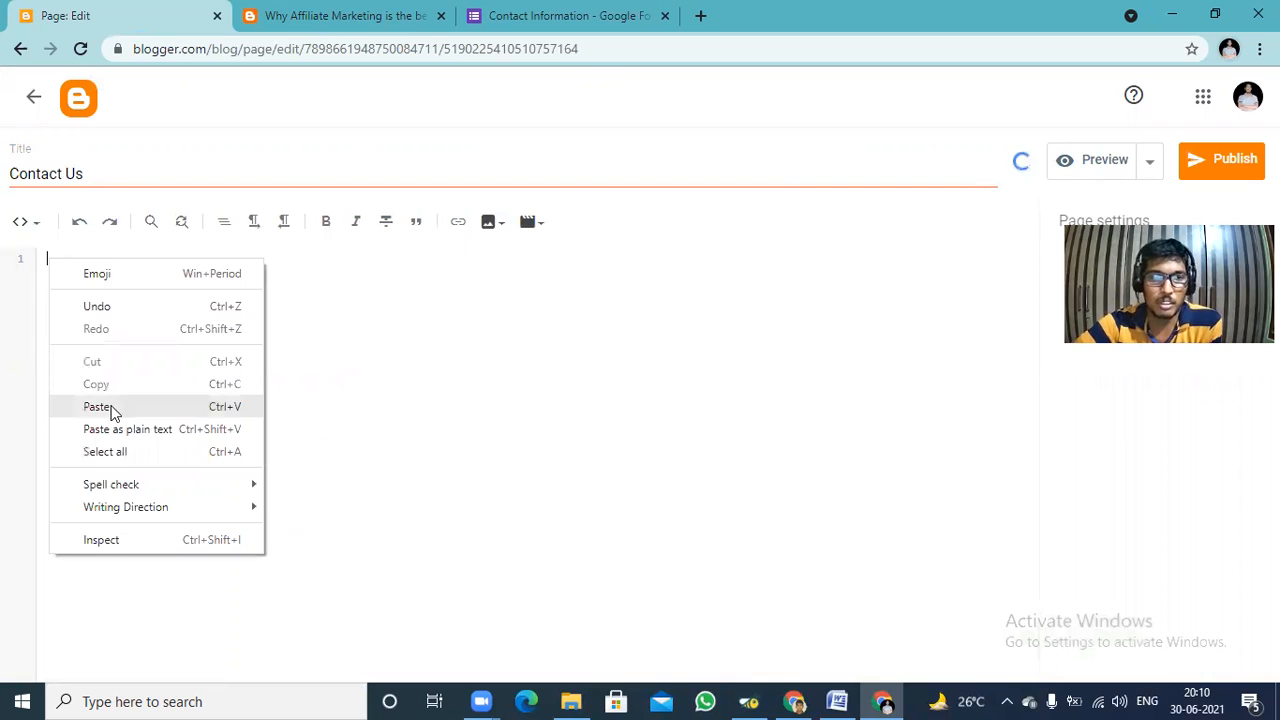
click(98, 407)
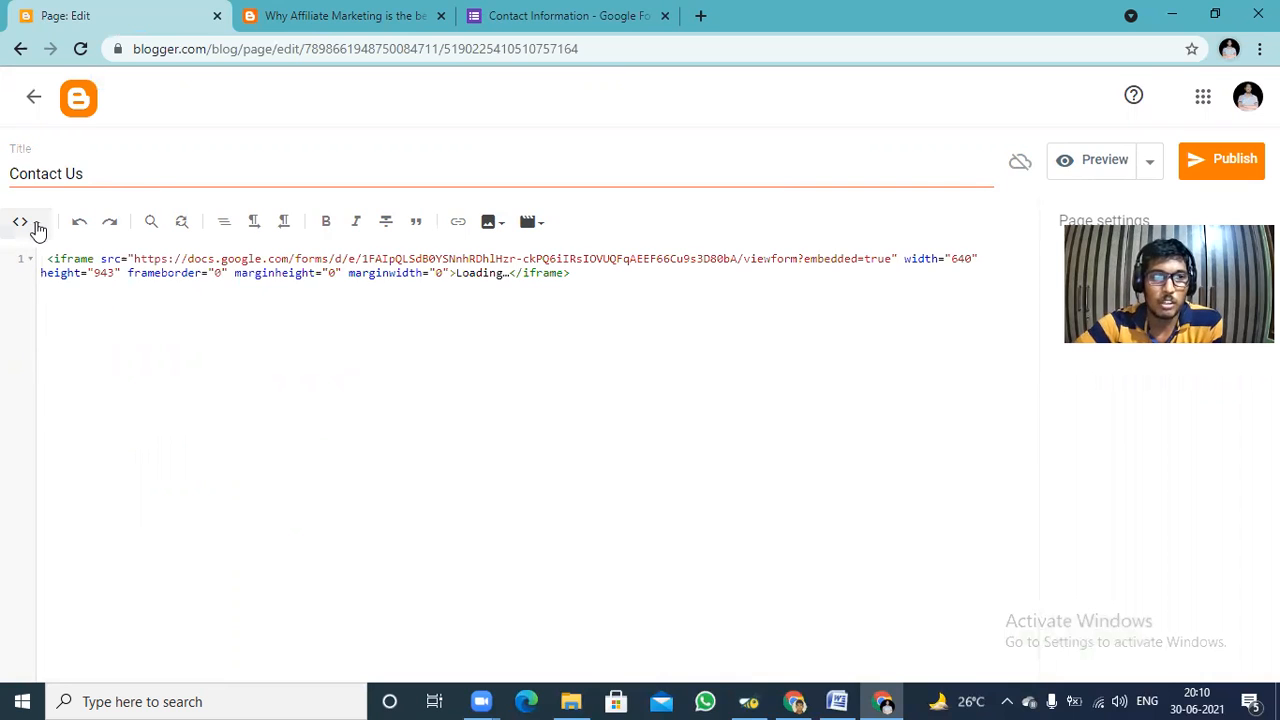
Return the Contact Us page to Compose view, check the embedded form and publish the page to the blog.
click(36, 226)
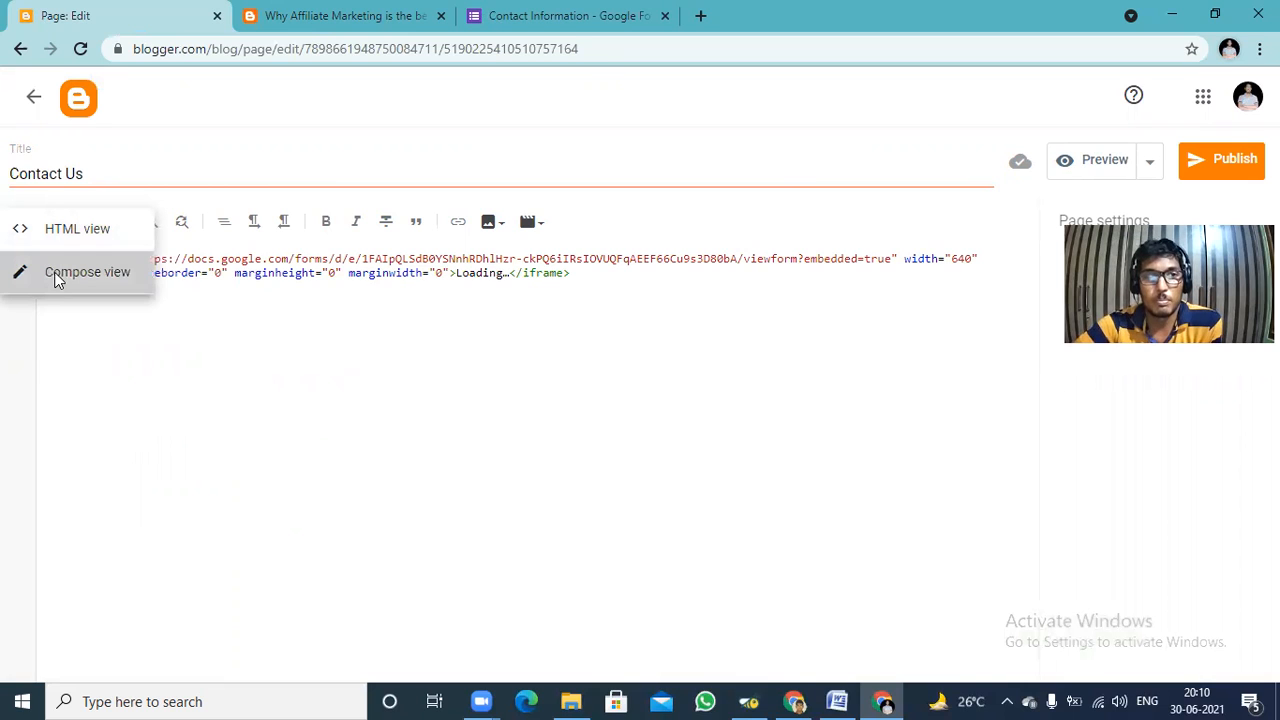
click(60, 278)
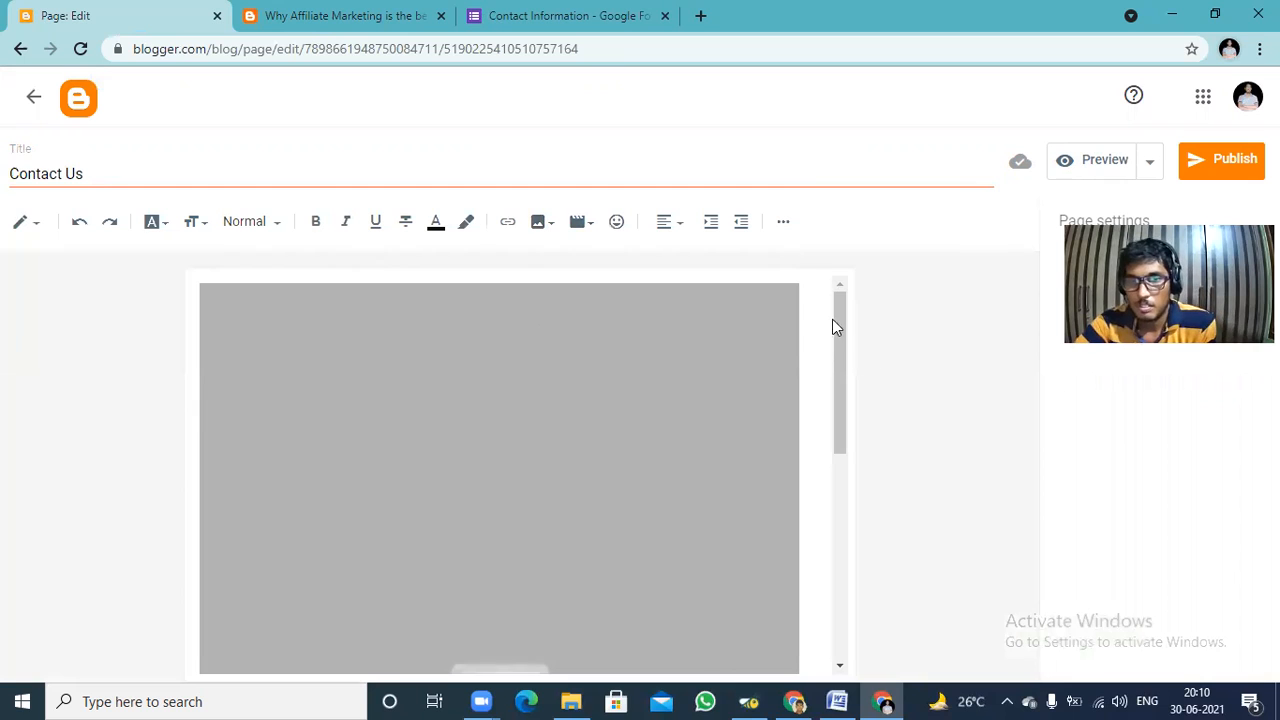
scroll(858, 480, down, 5)
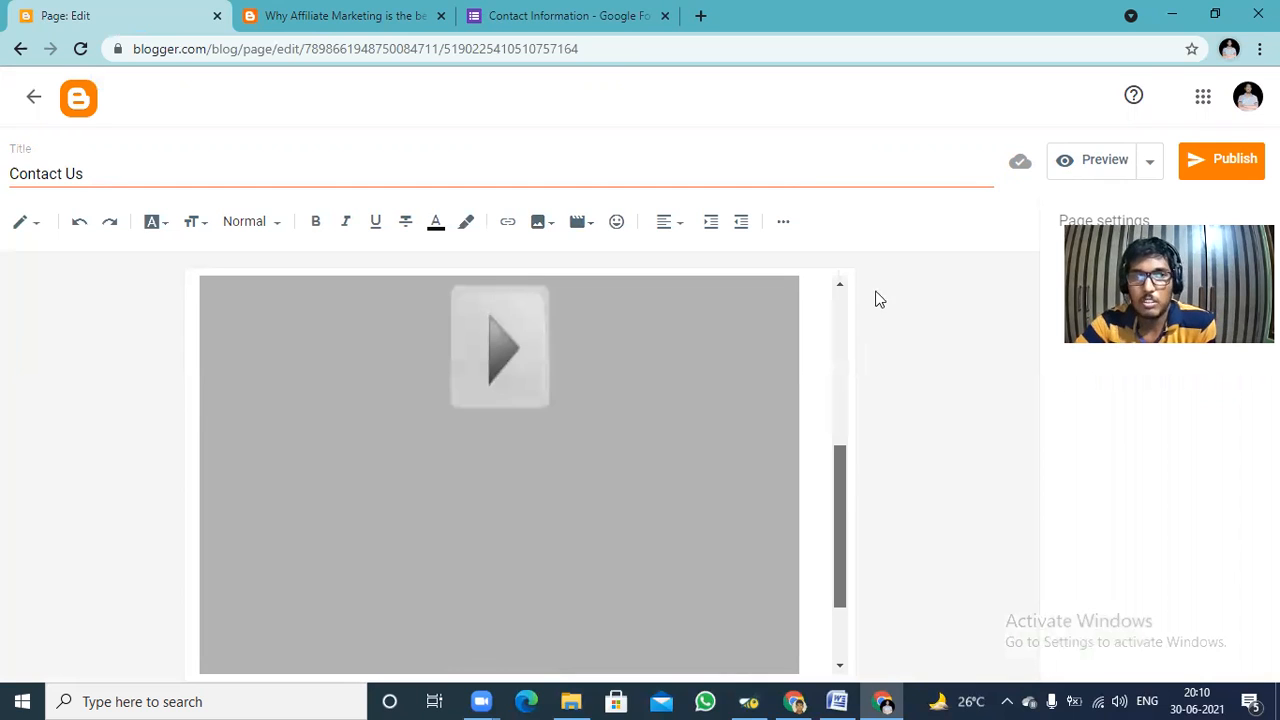
scroll(878, 298, up, 5)
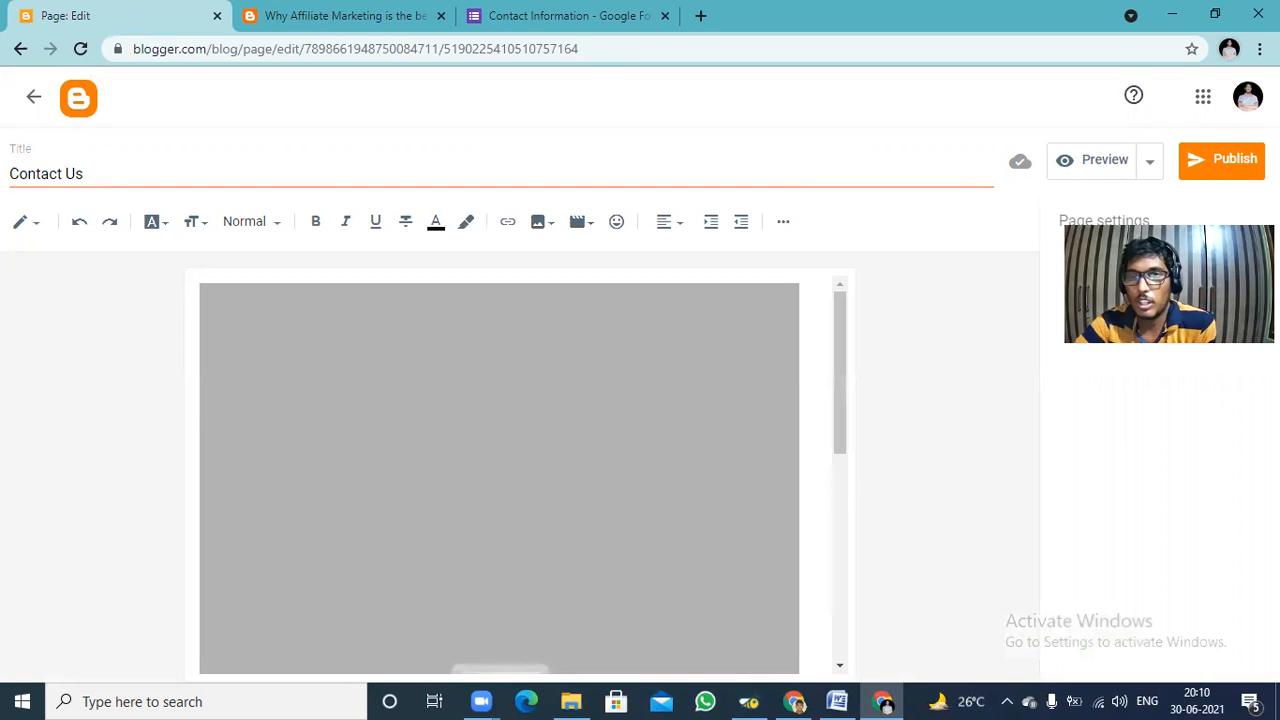
click(1236, 162)
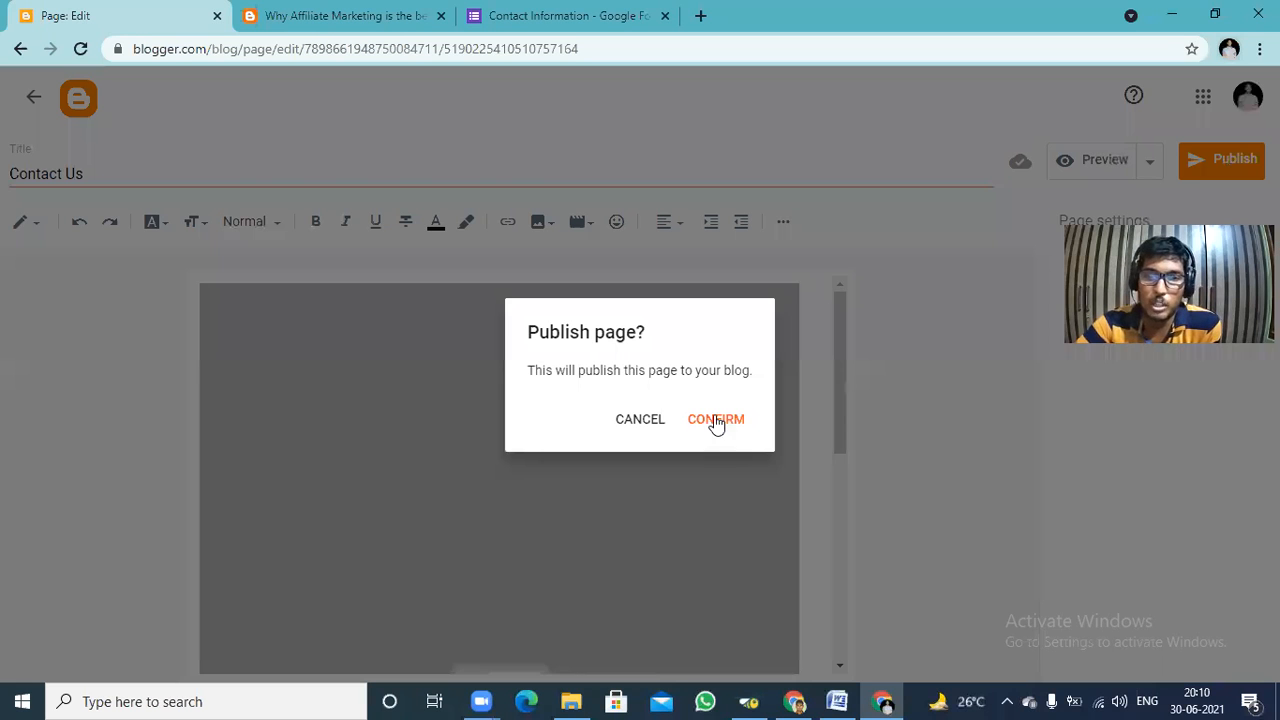
click(715, 420)
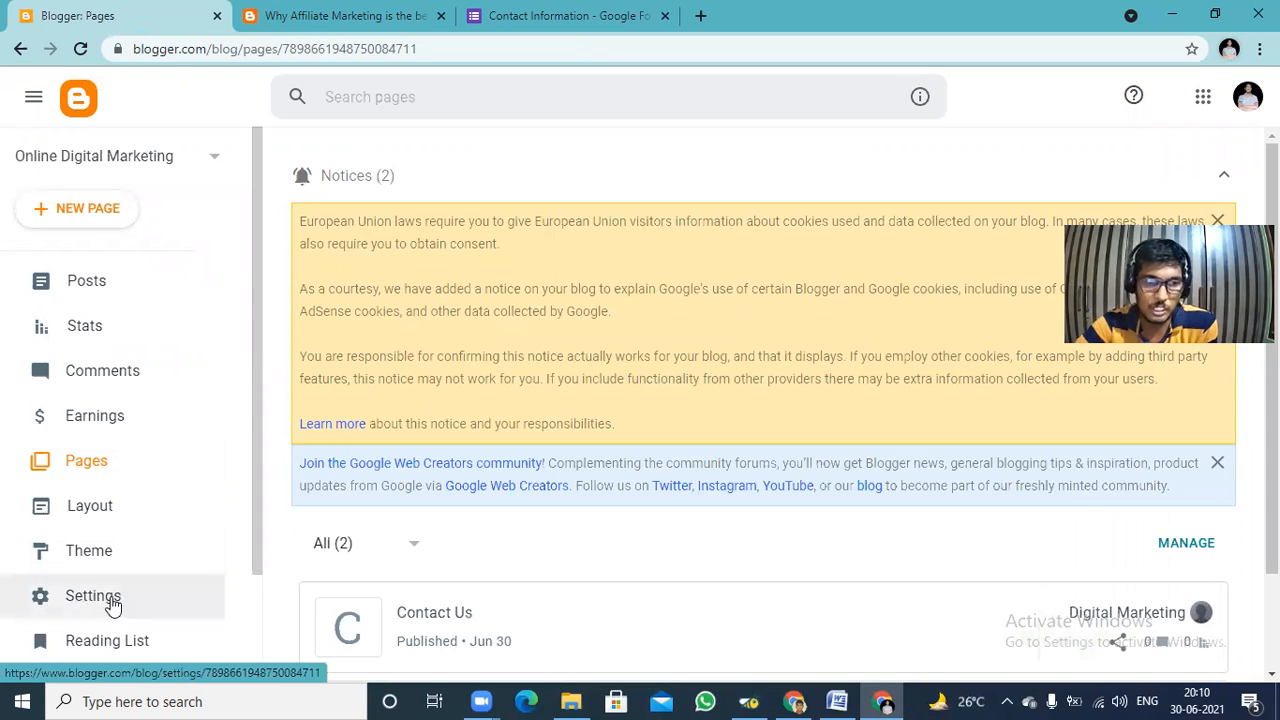
Create another blog page and title it "Privacy" with a capital P.
click(77, 212)
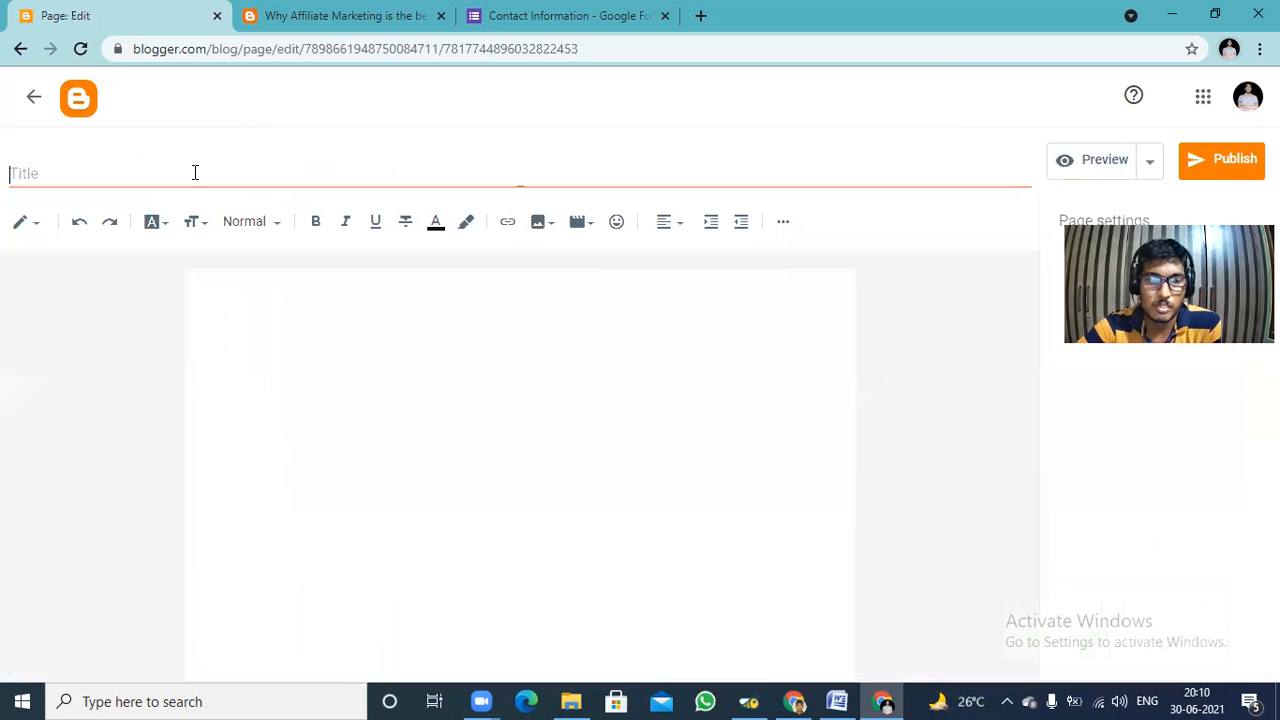
text(privacy)
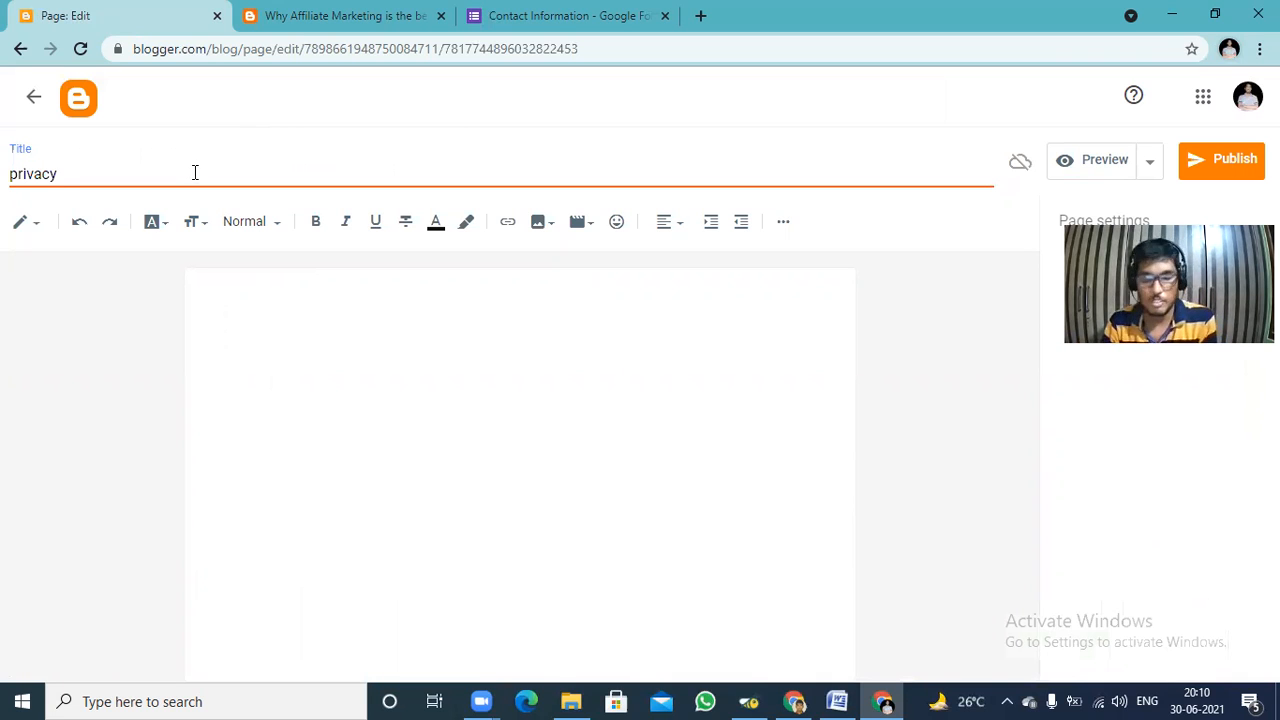
key(ctrl+a)
key(BackSpace)
text(Privacy)
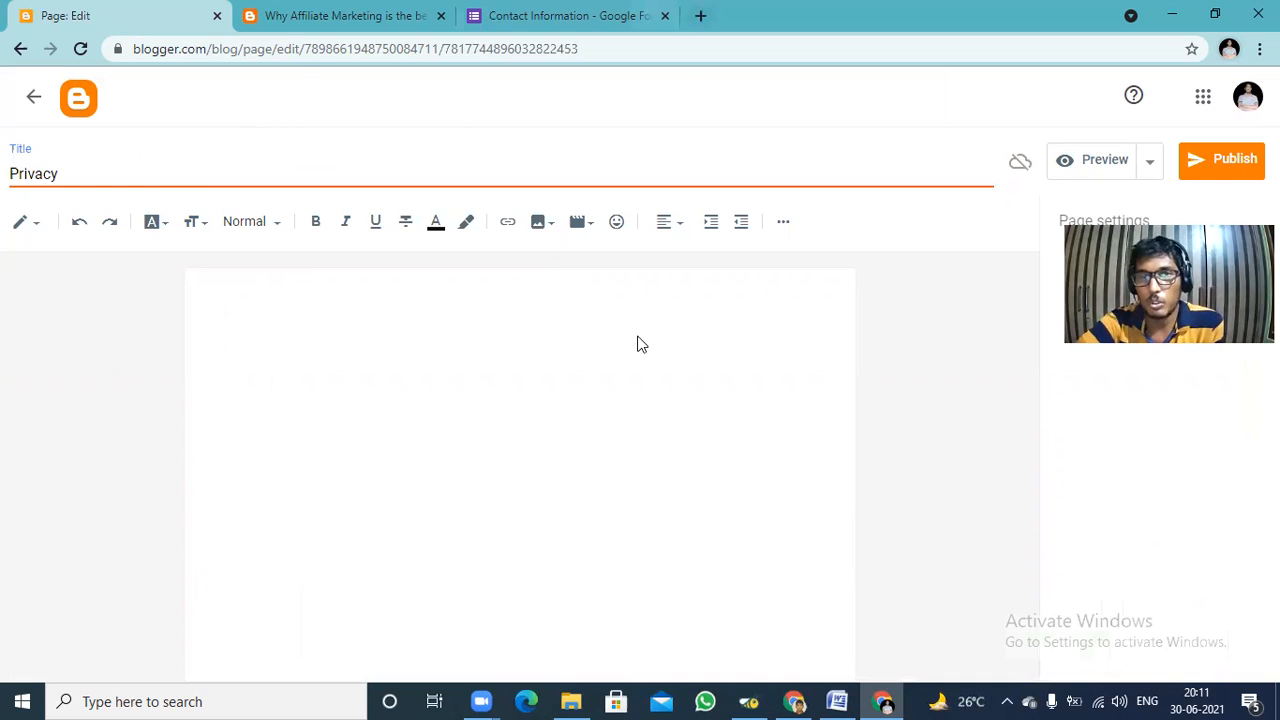
Switch to the other browser window and replace the Google search text "blogger" with "privacy".
key(ctrl+t)
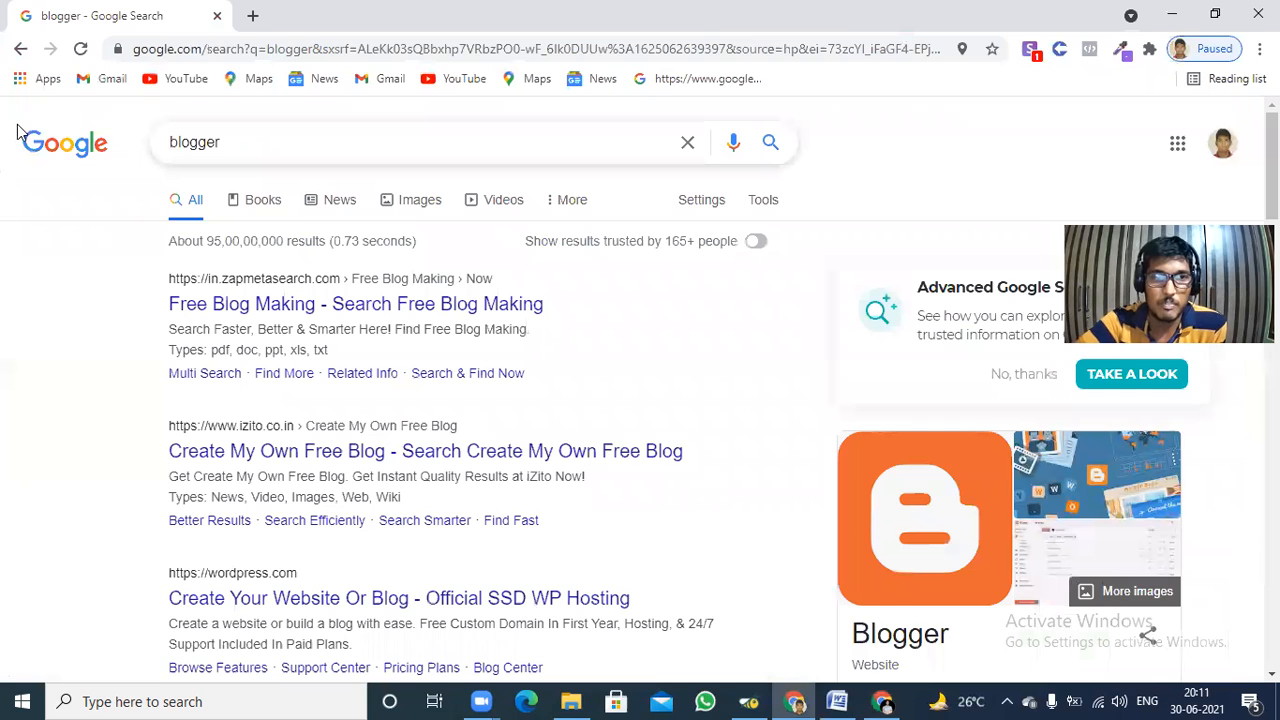
drag(222, 142, 57, 142)
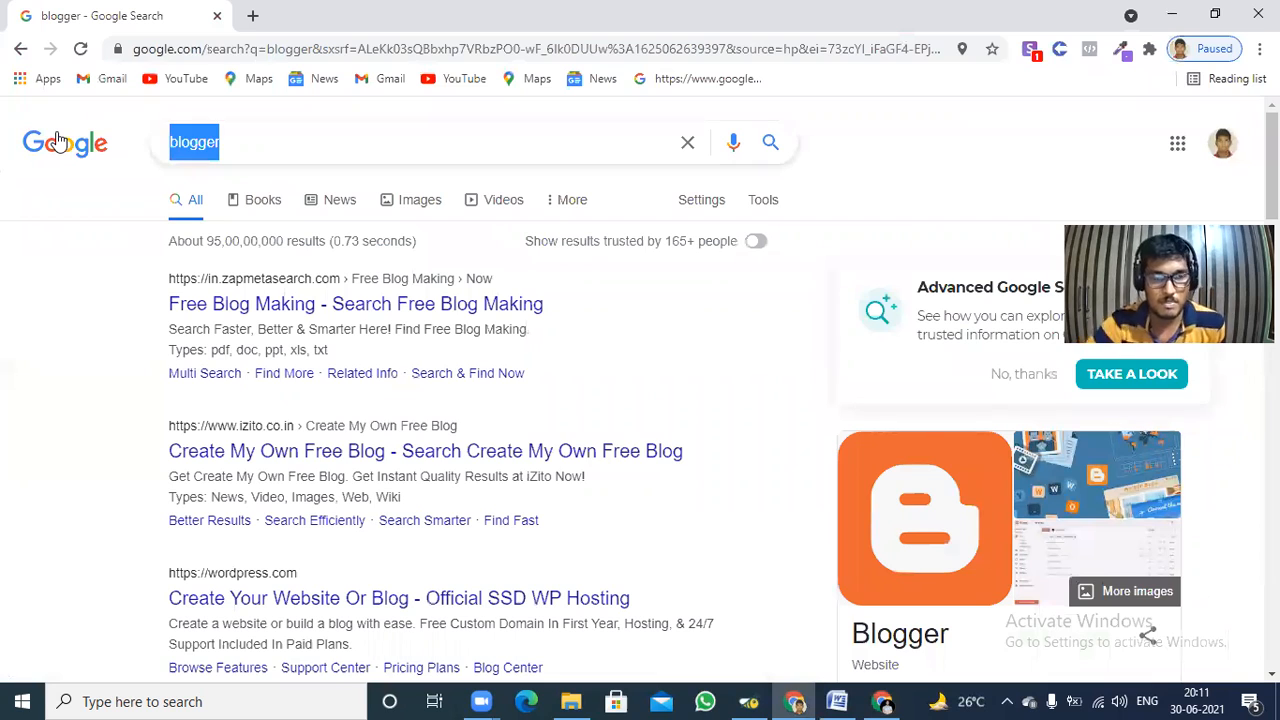
key(BackSpace)
text(pr)
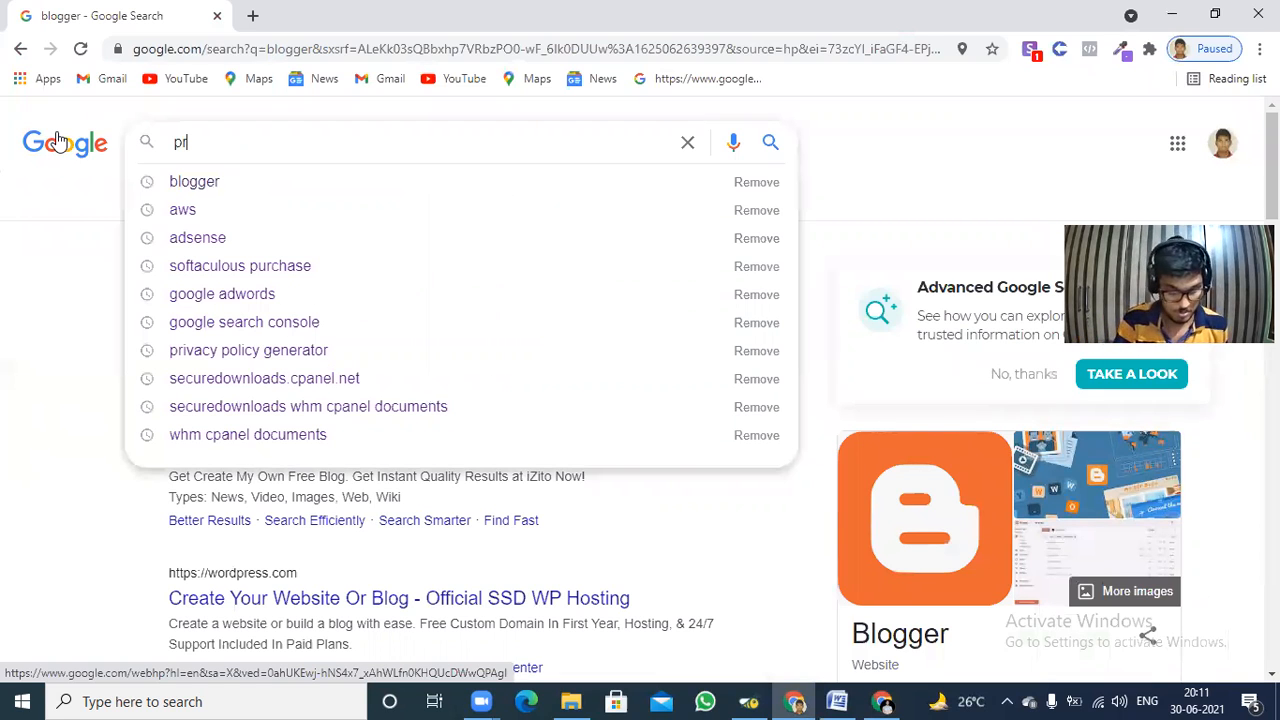
text(ivacy)
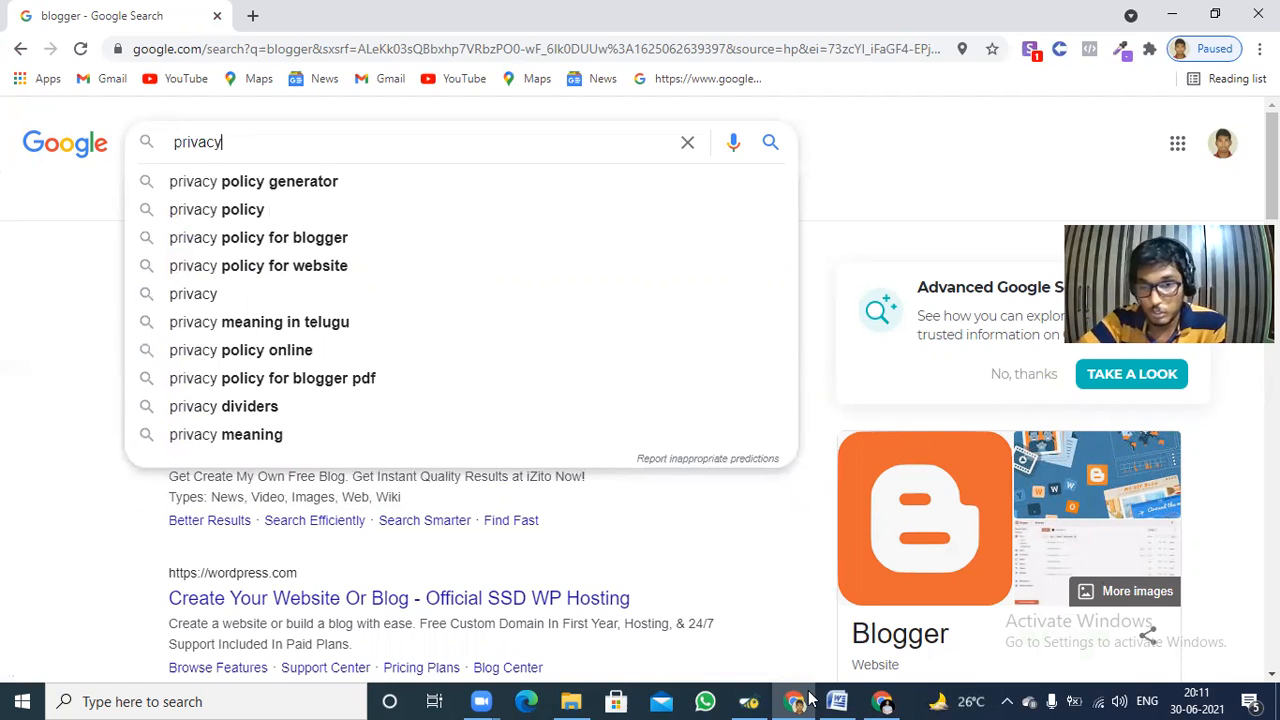
Return to the Blogger page editor and extend the page title to "Privacy Policy".
click(882, 701)
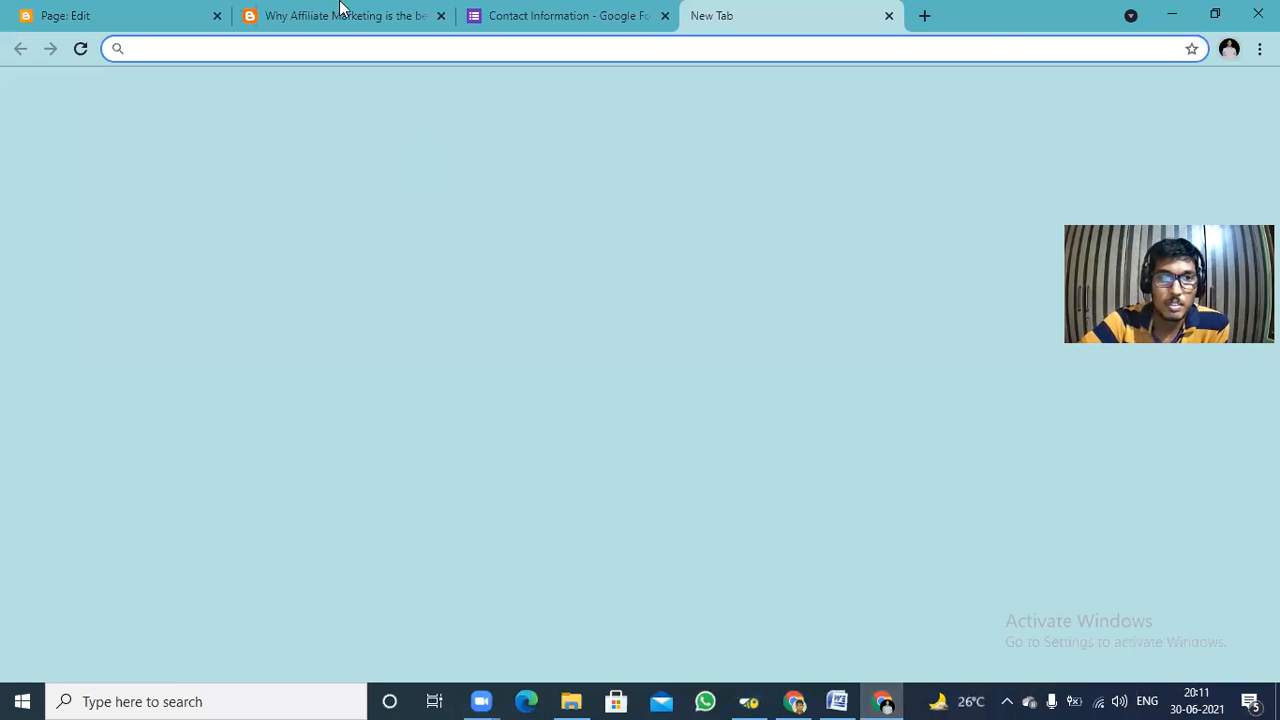
click(52, 10)
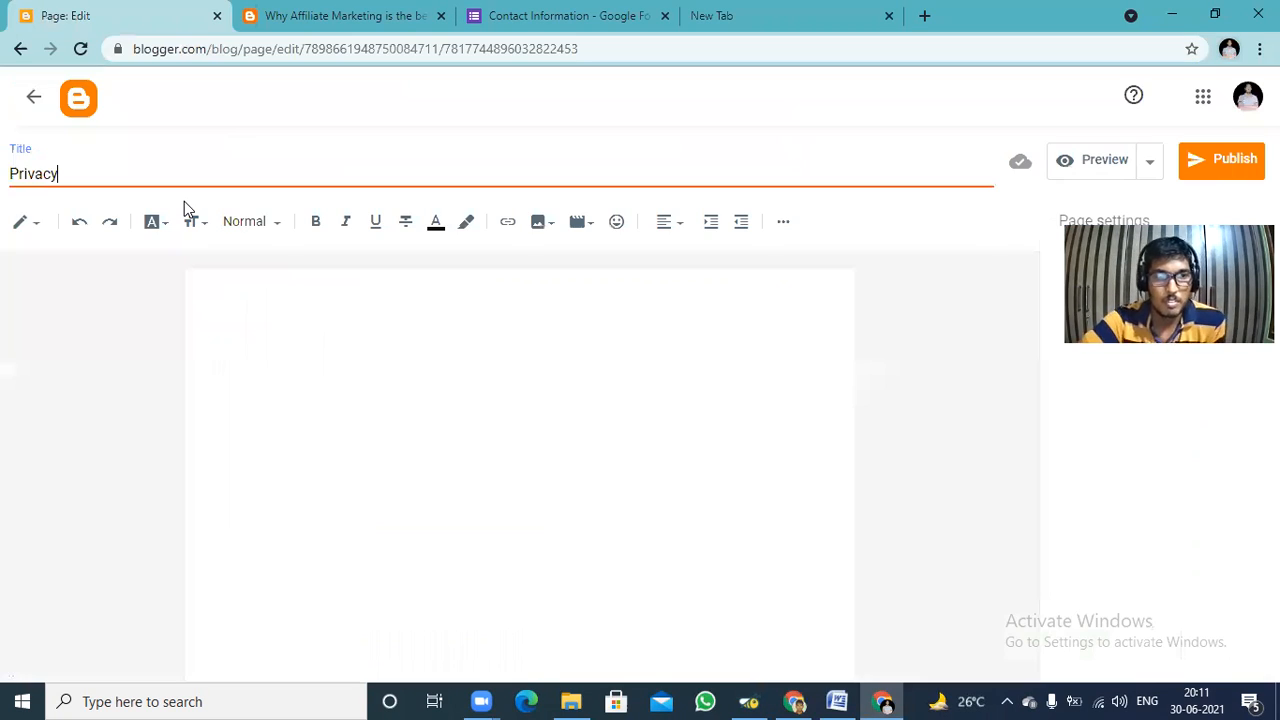
text(Po)
text(lic)
text(cy)
key(Home)
click(129, 171)
key(BackSpace)
key(BackSpace)
key(BackSpace)
key(BackSpace)
text(cy)
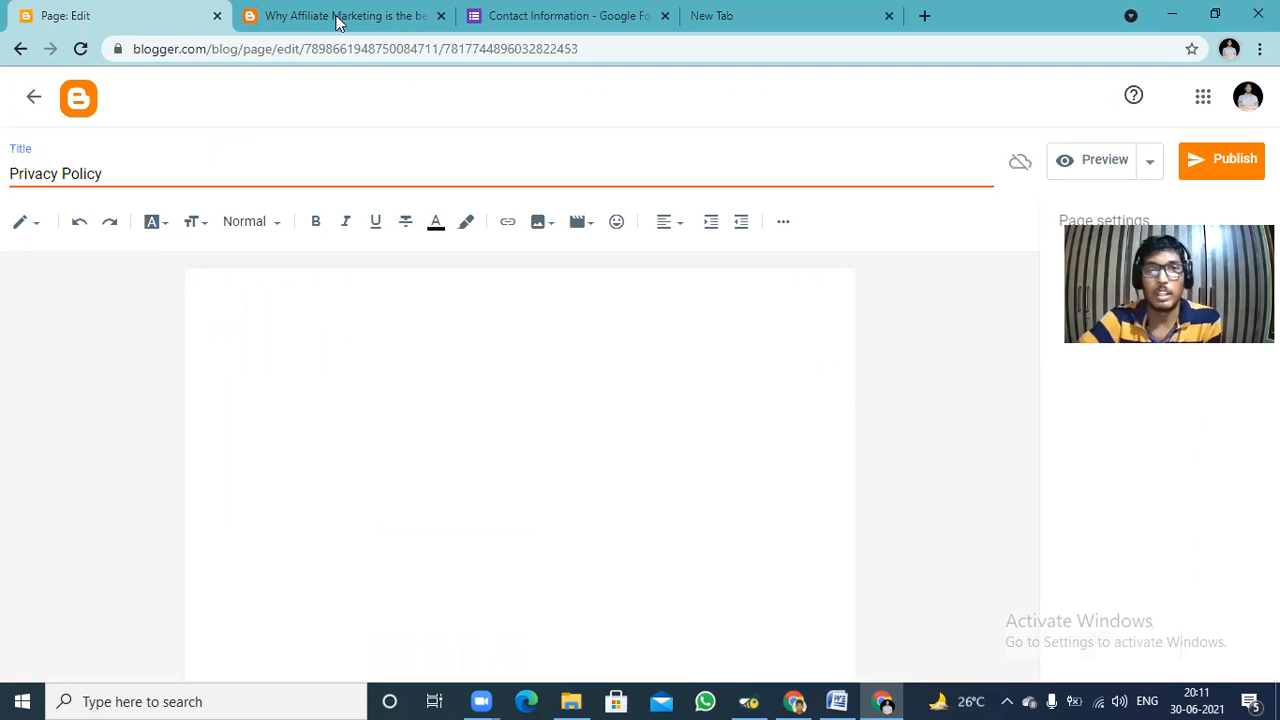
Search Google for "privacy policy generator" in the other browser window and open the privacypolicygenerator.info result.
click(710, 16)
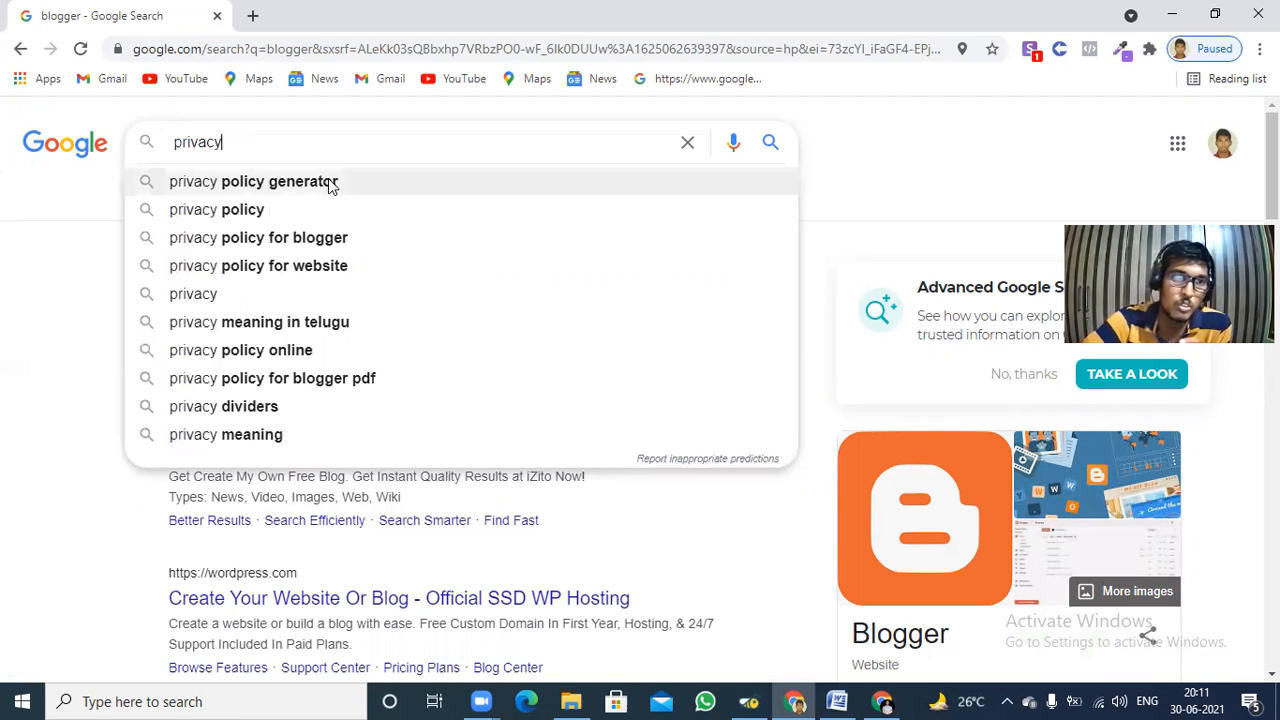
click(330, 182)
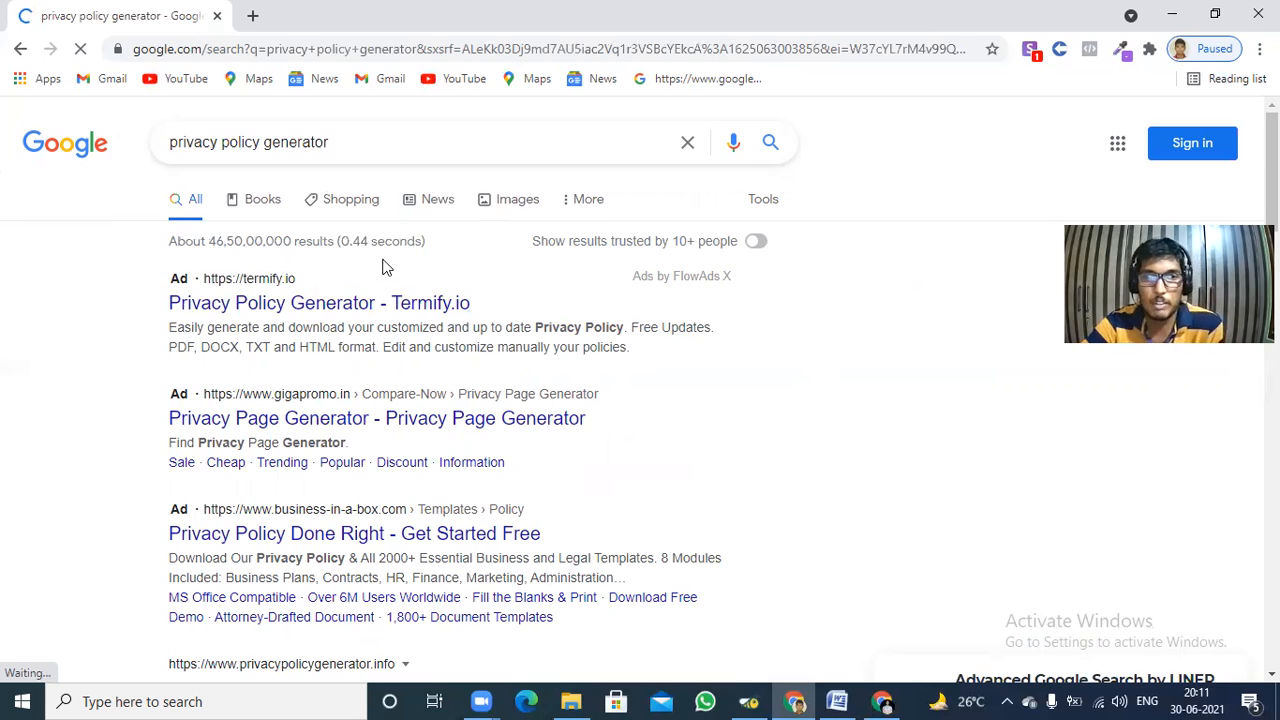
scroll(378, 255, down, 4)
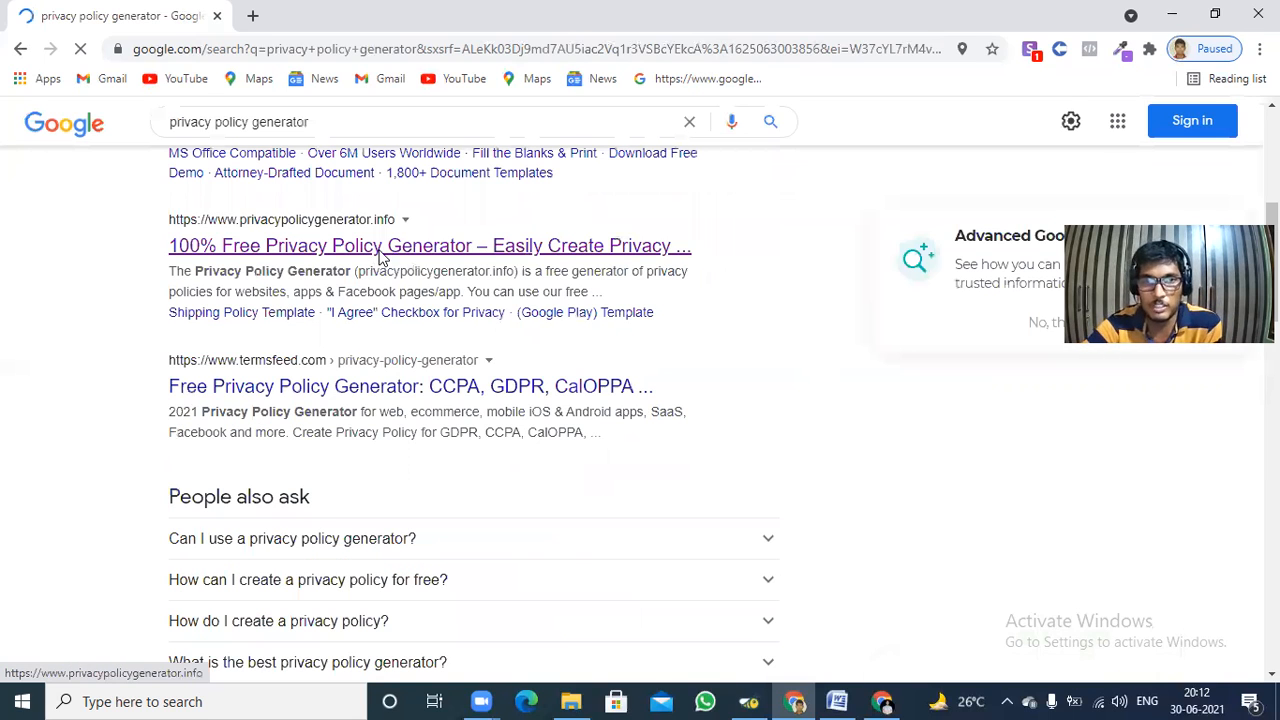
click(378, 255)
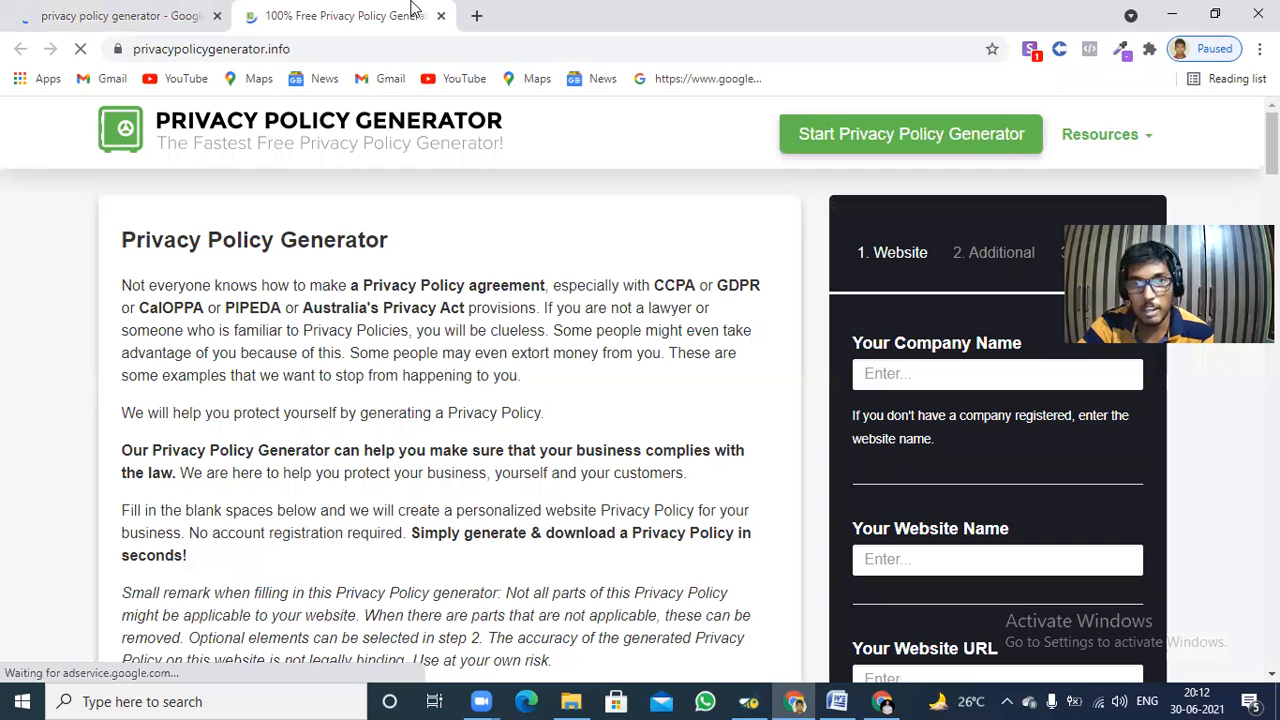
Check the blog's name on the published affiliate marketing post and return to the privacy policy generator site.
key(alt+Tab)
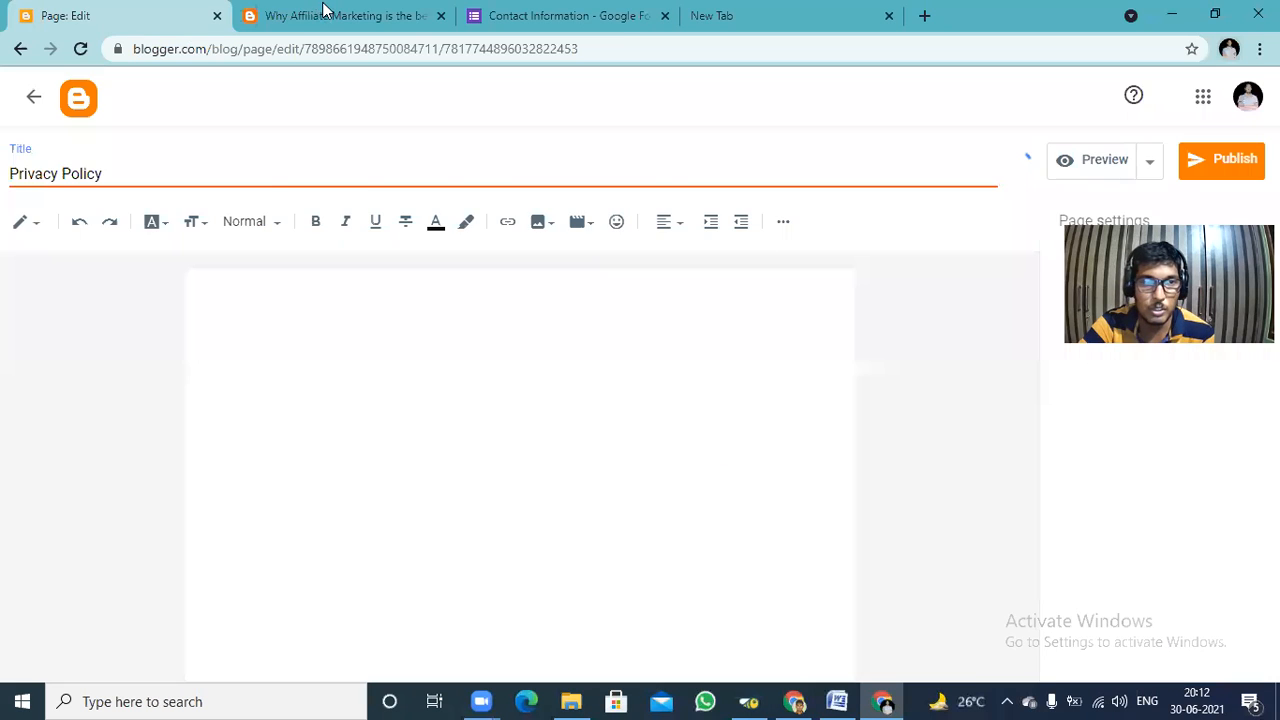
click(322, 9)
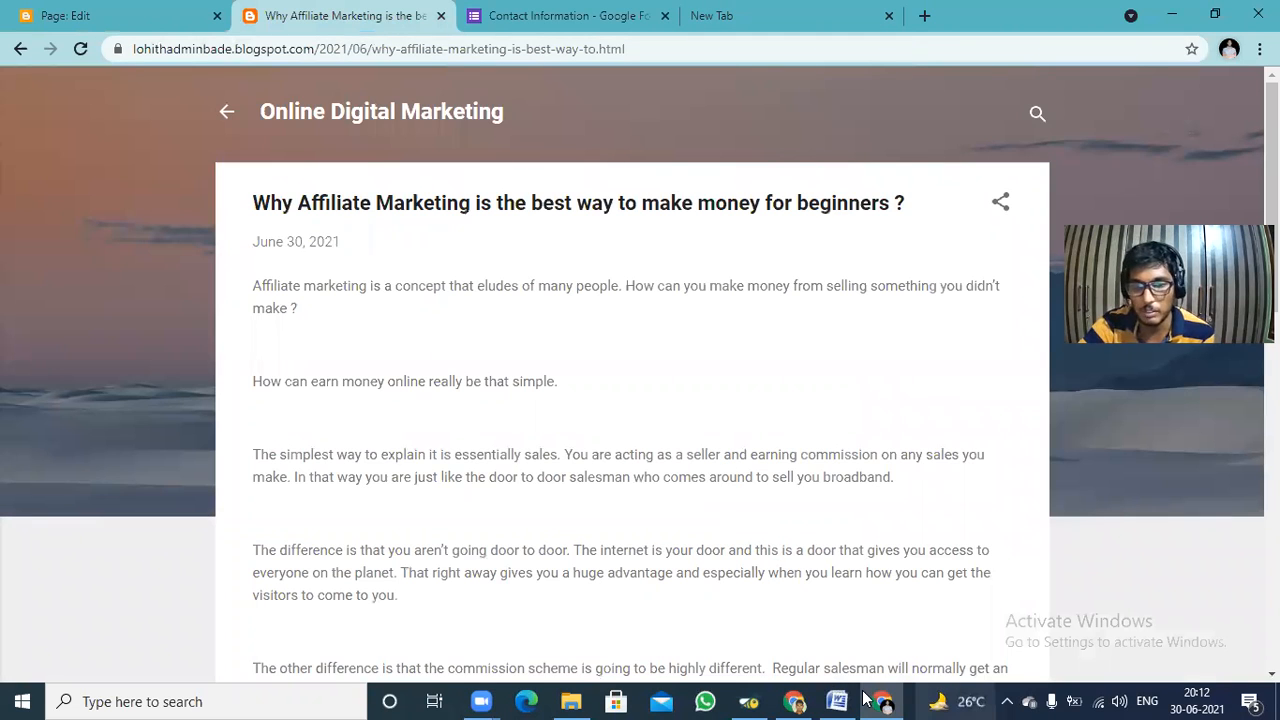
mouse_move(883, 700)
click(792, 700)
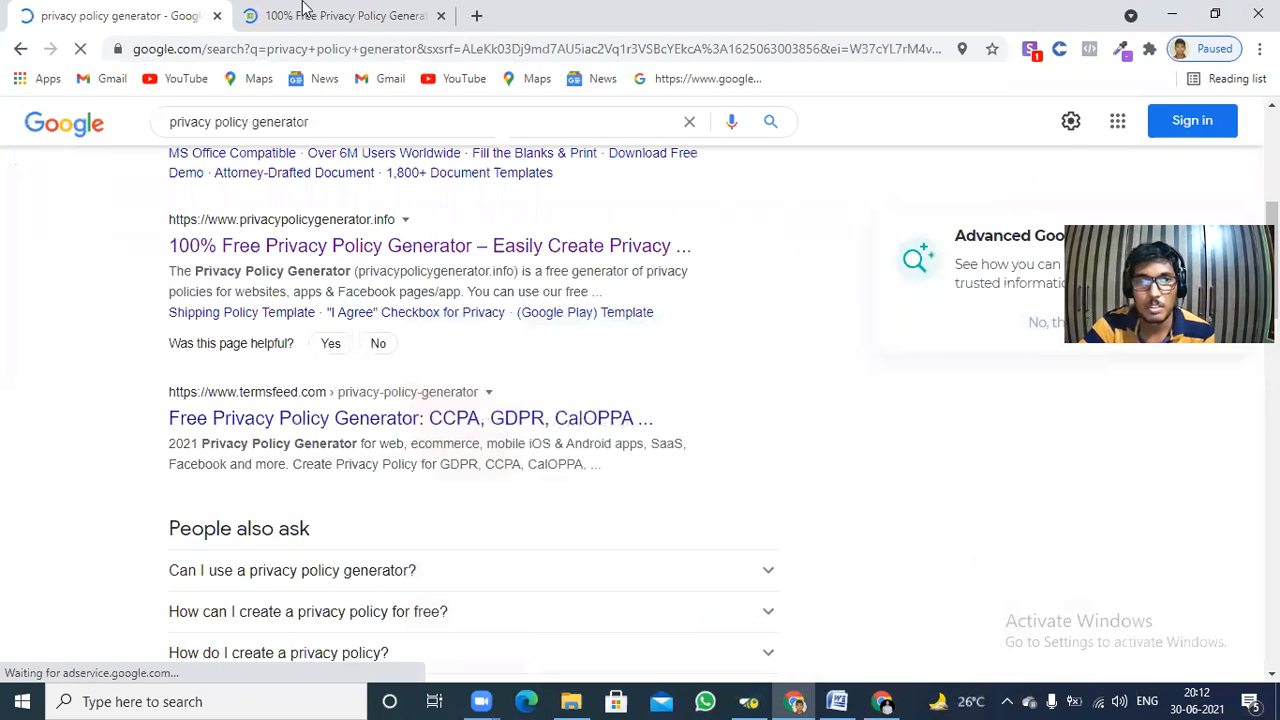
key(ctrl+Tab)
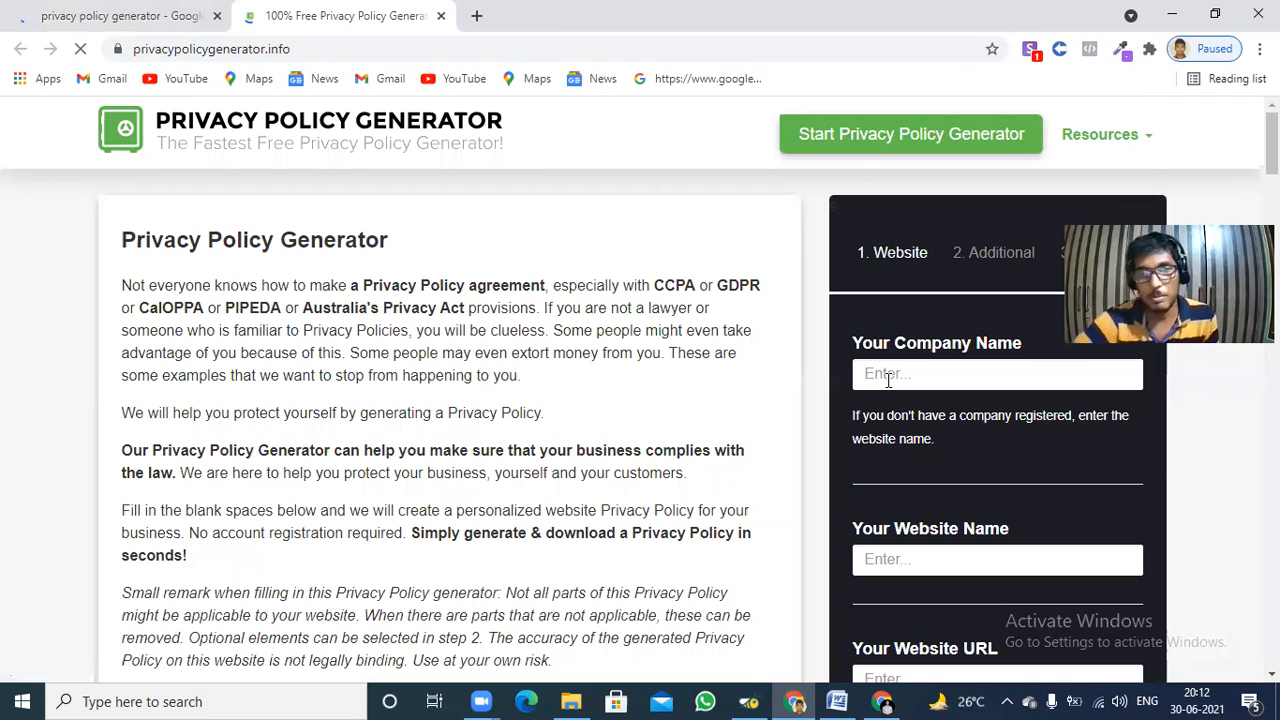
Enter "Online Digital Marketing" as the company name in the privacy policy generator form.
click(887, 375)
text(O)
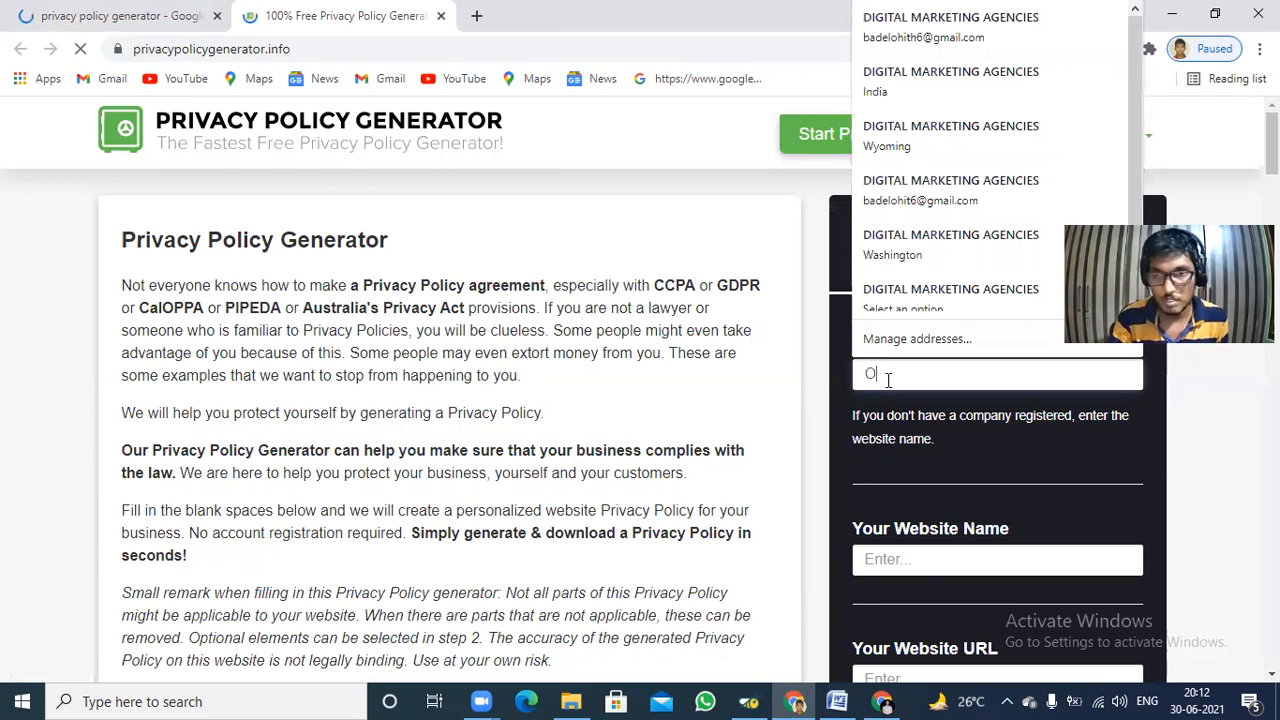
text(mn)
key(BackSpace)
key(BackSpace)
text(nline Digital Marketing)
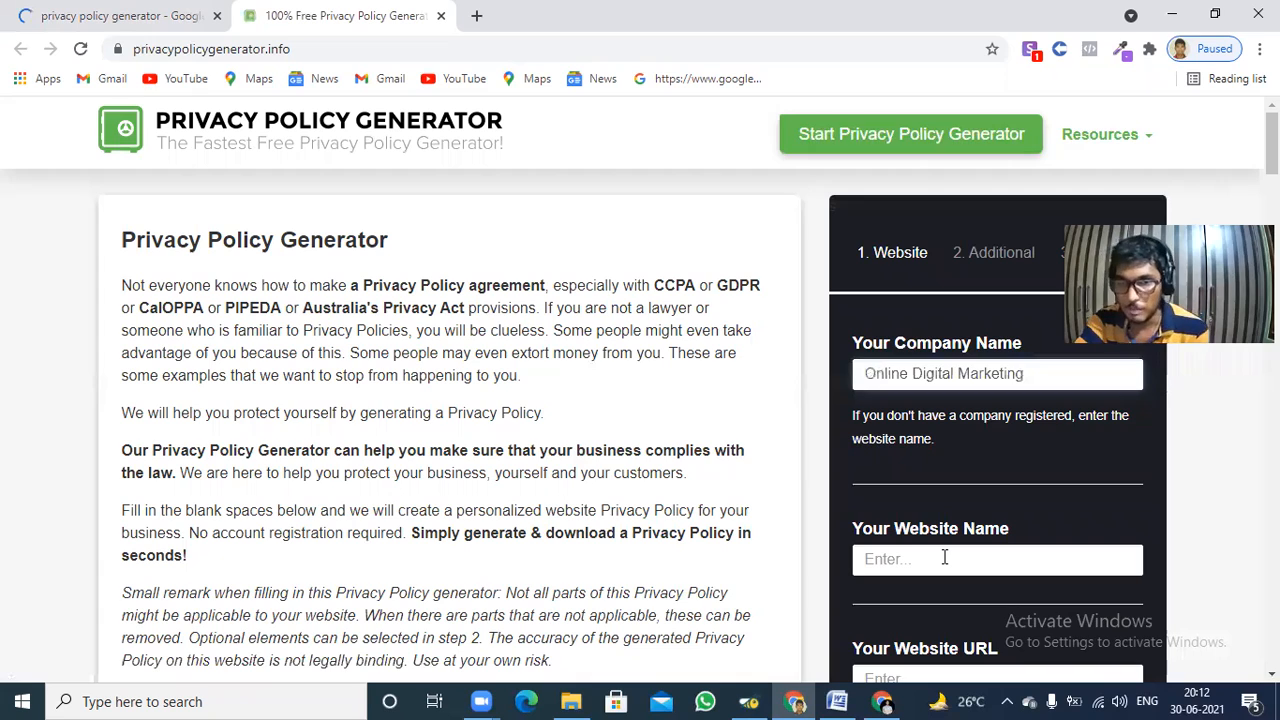
Set the website name in the generator form to "Online Digital Marketing".
click(944, 558)
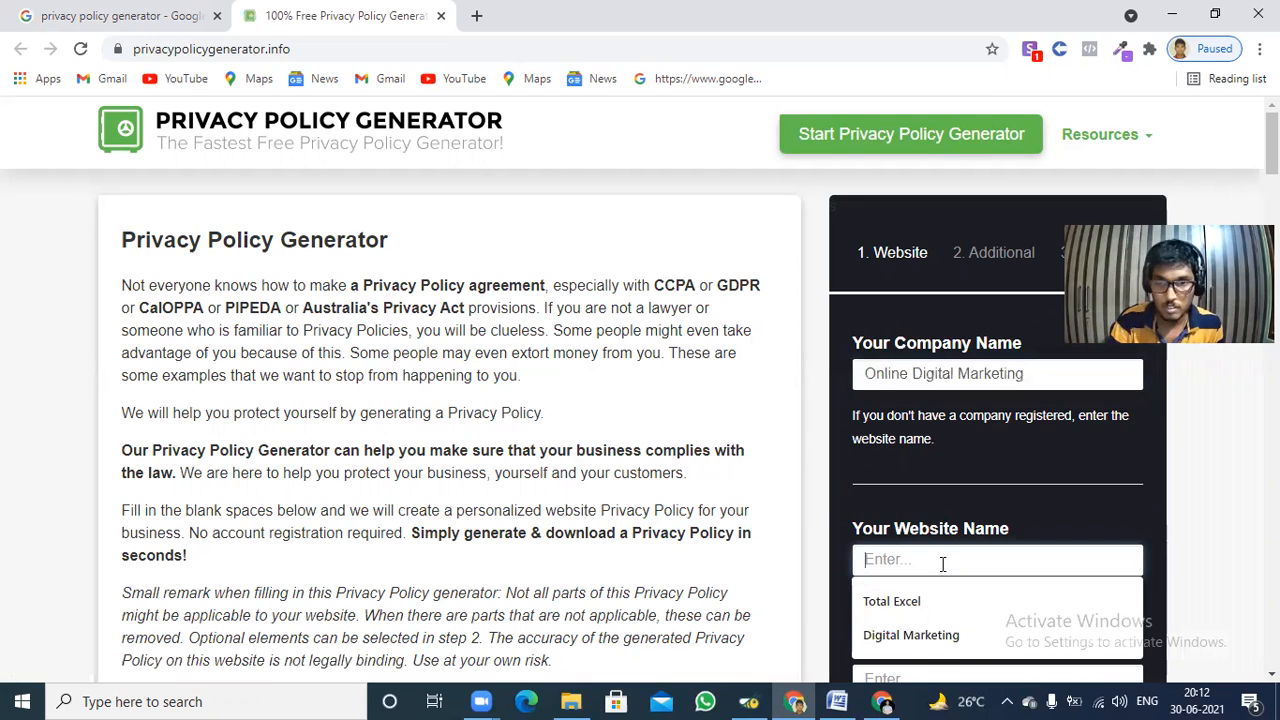
text(Online Digital Marketing)
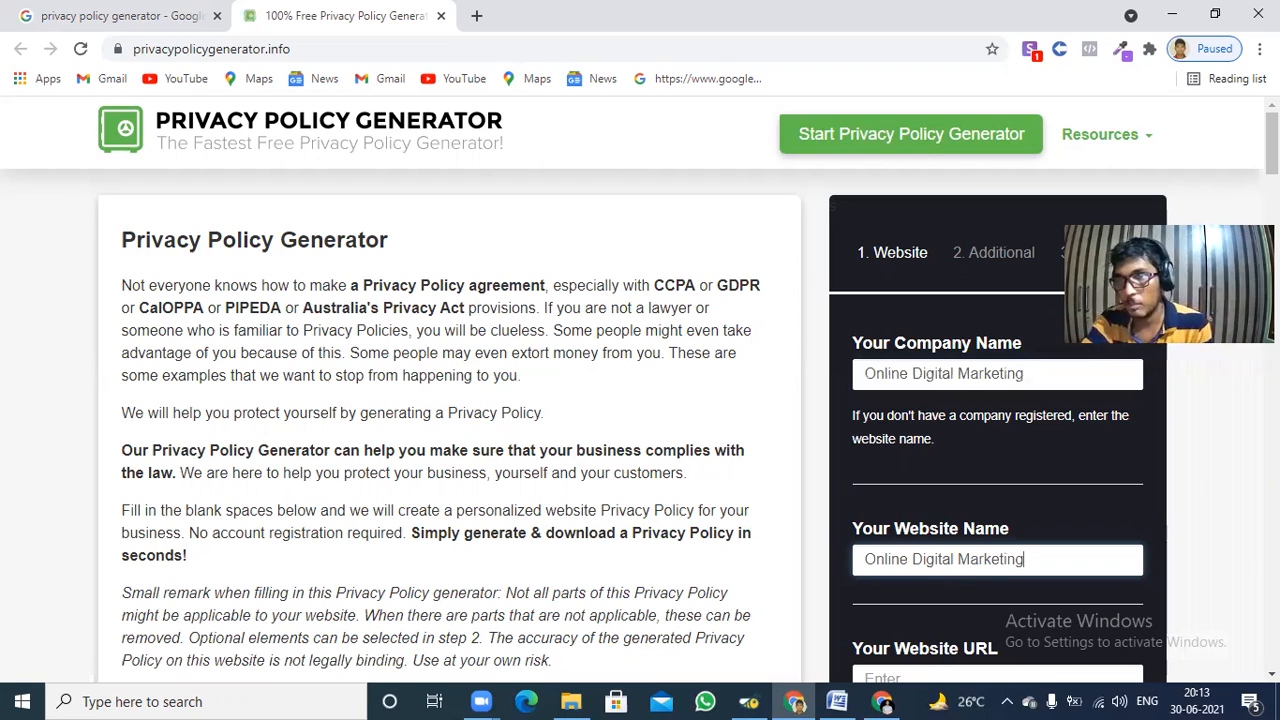
Switch to the published blog post and copy only the blog's base web address, without the post path.
scroll(866, 388, down, 2)
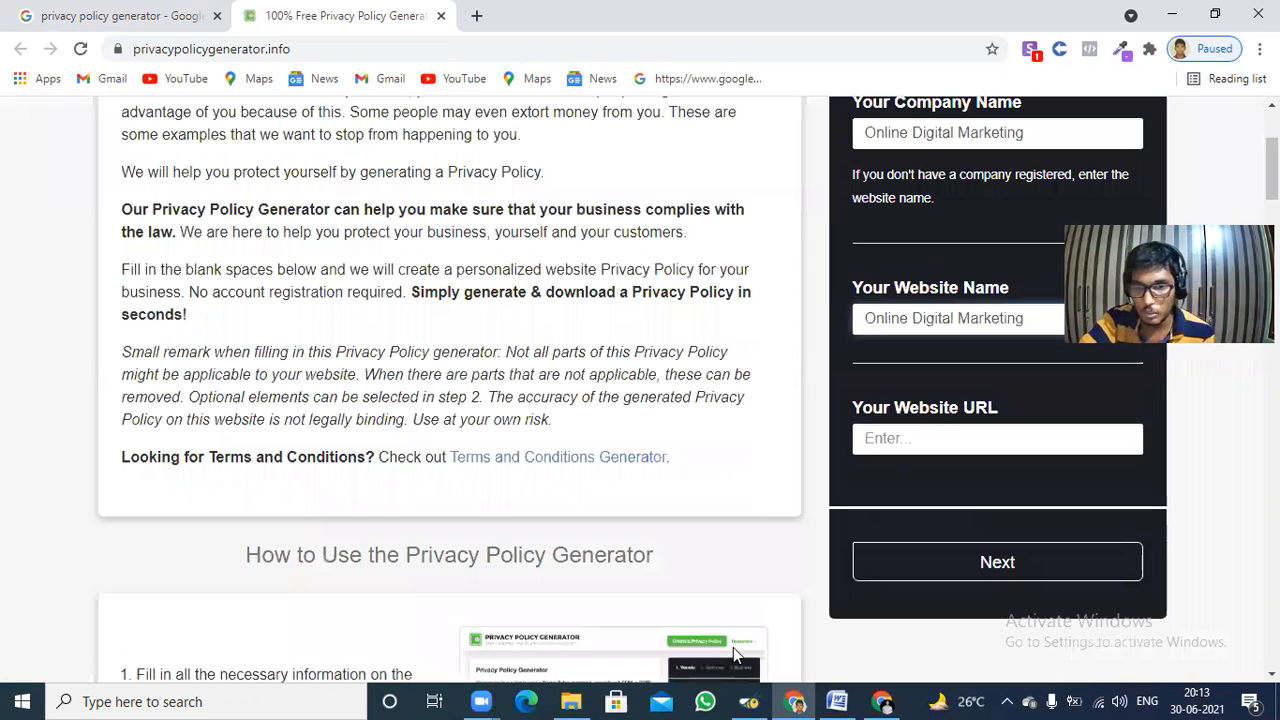
click(873, 700)
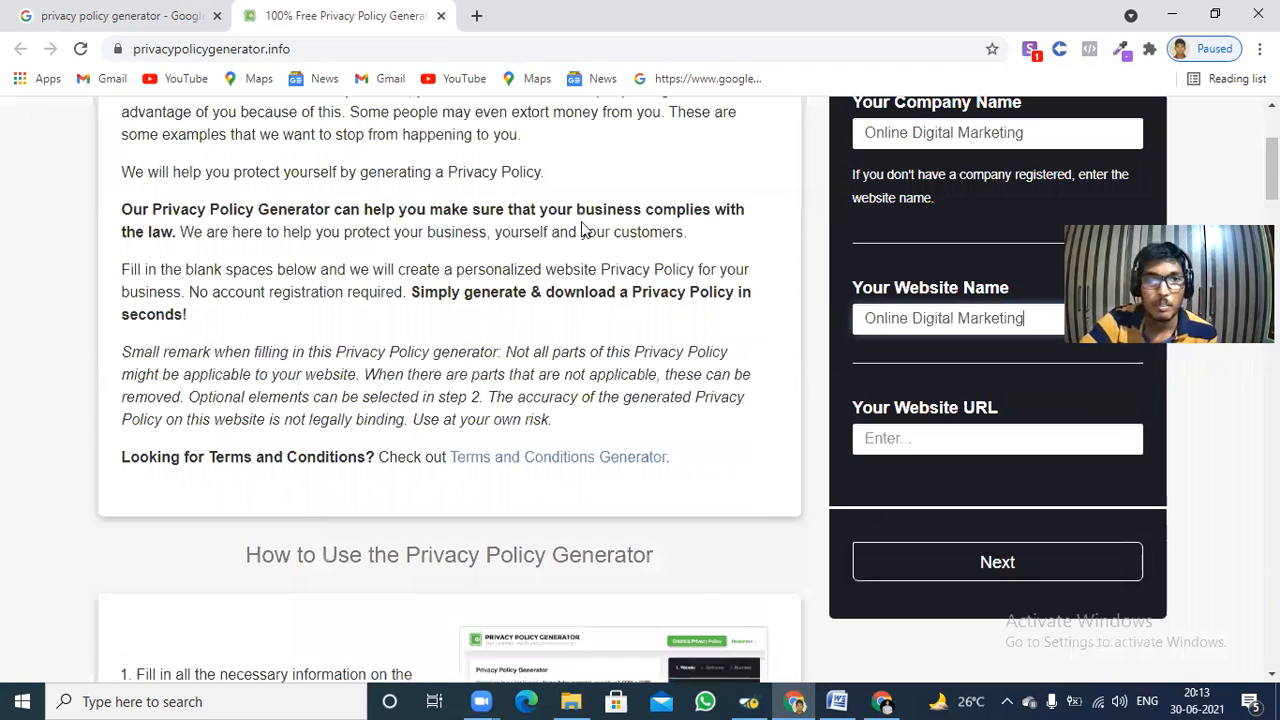
click(295, 8)
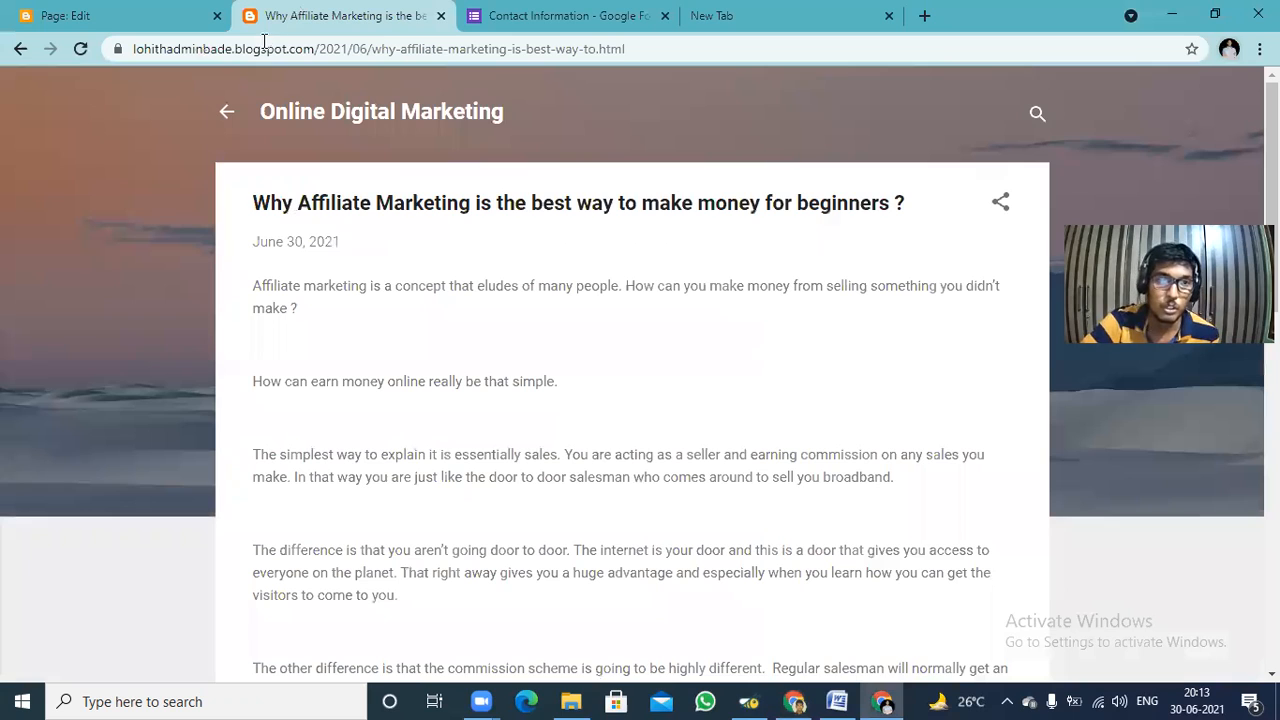
click(316, 48)
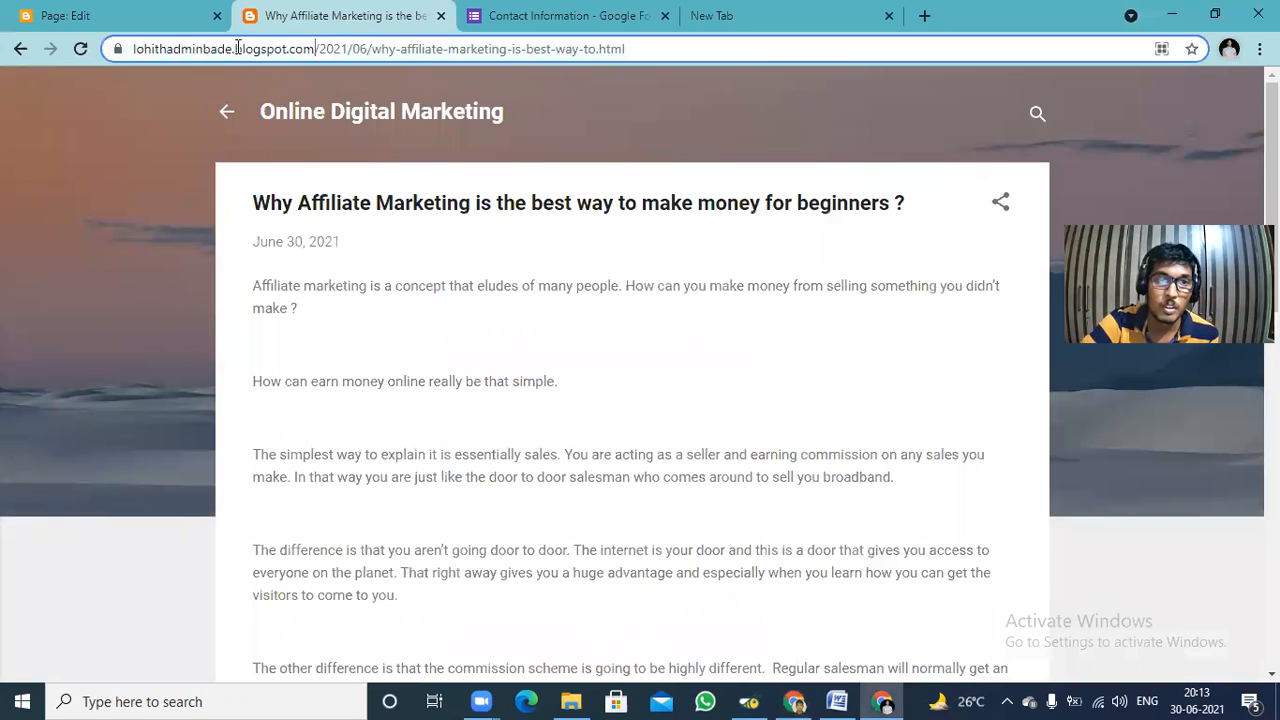
shift+click(133, 46)
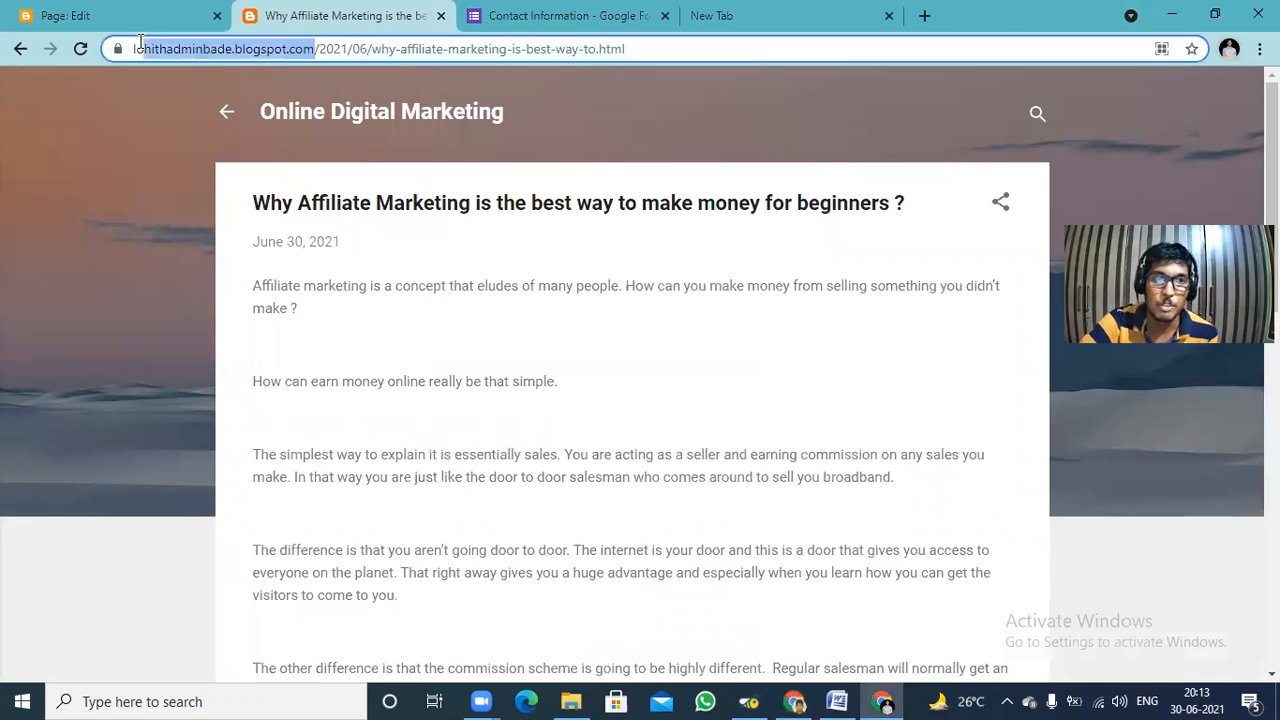
right_click(203, 53)
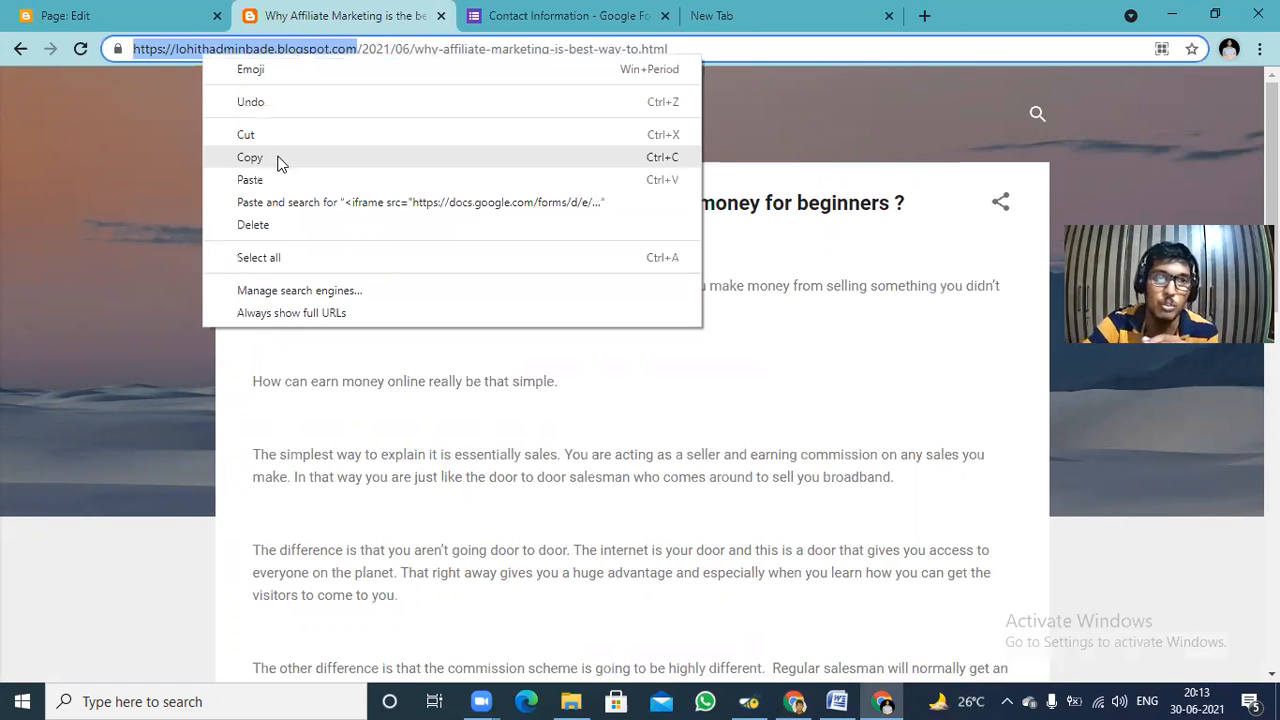
click(288, 157)
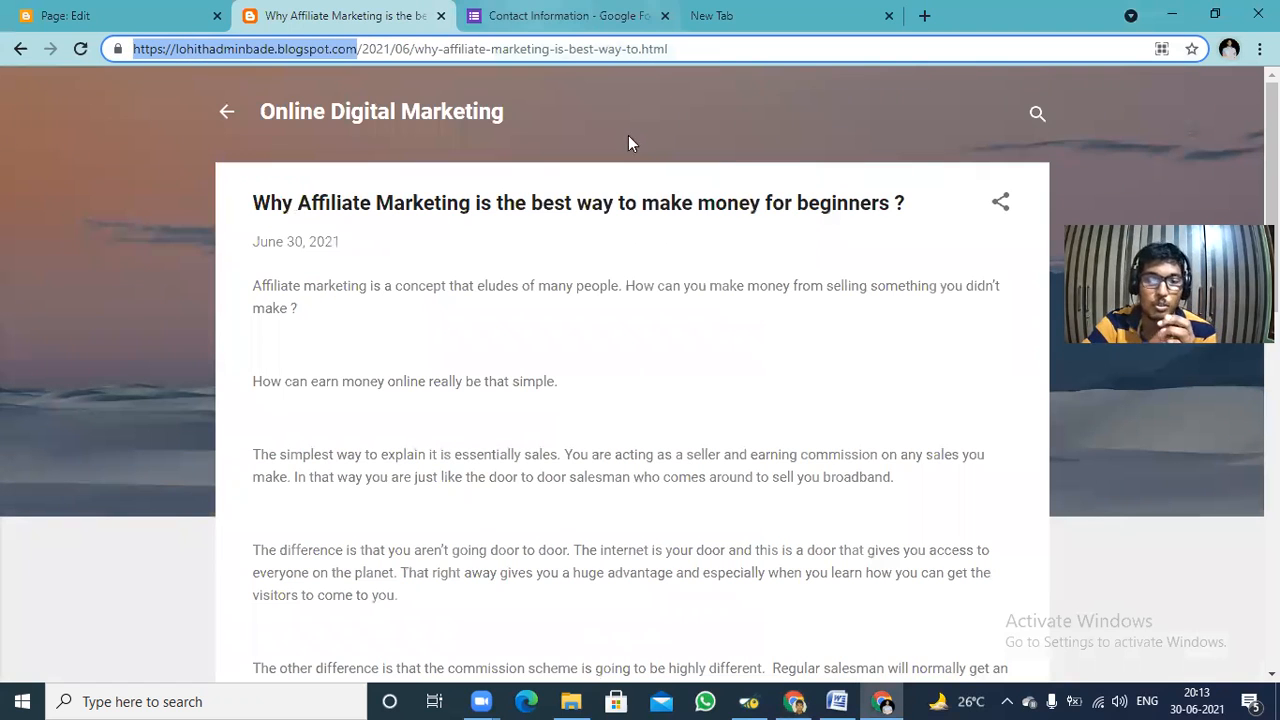
Paste the copied blog address as the website URL in the generator form and continue to the Additional questions.
click(796, 700)
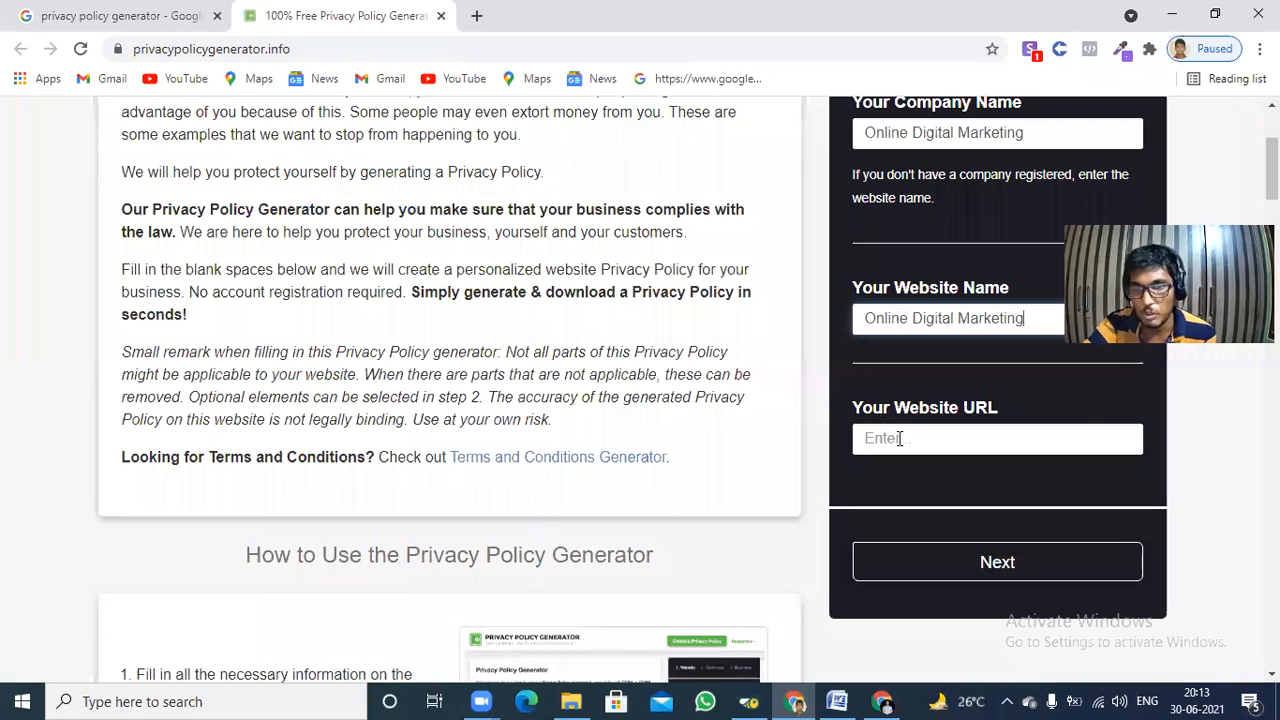
right_click(899, 438)
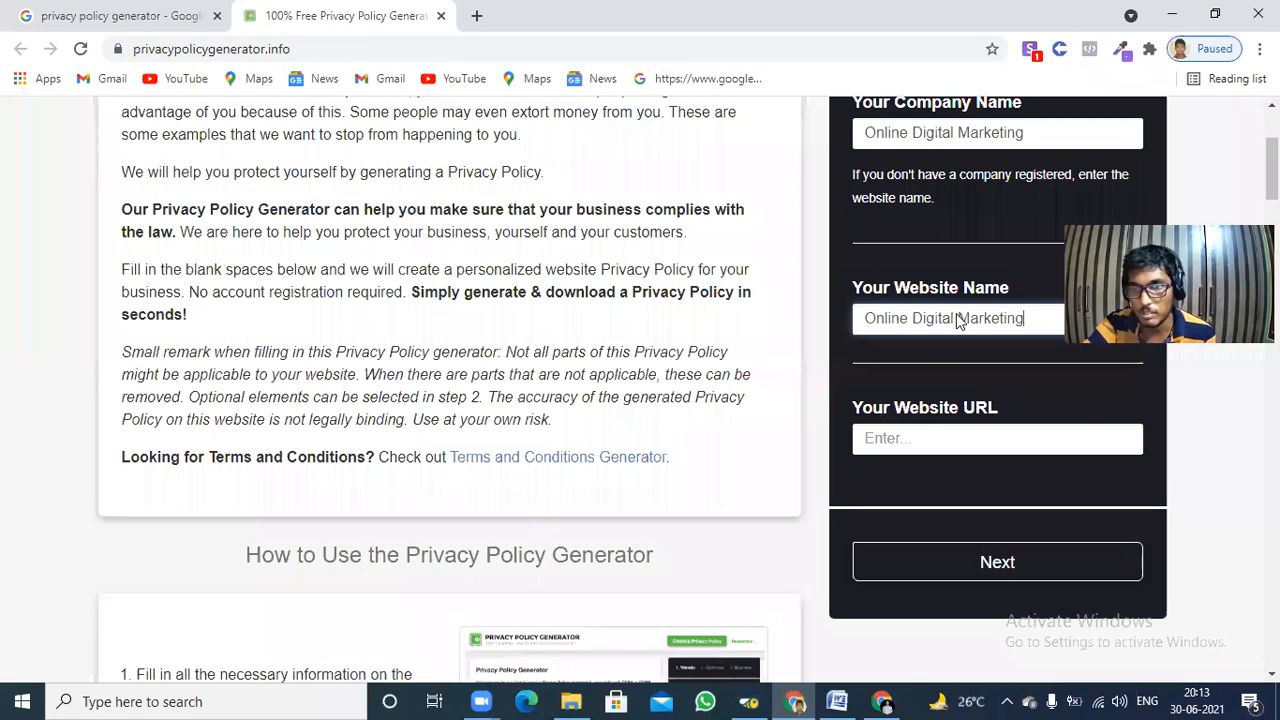
click(946, 291)
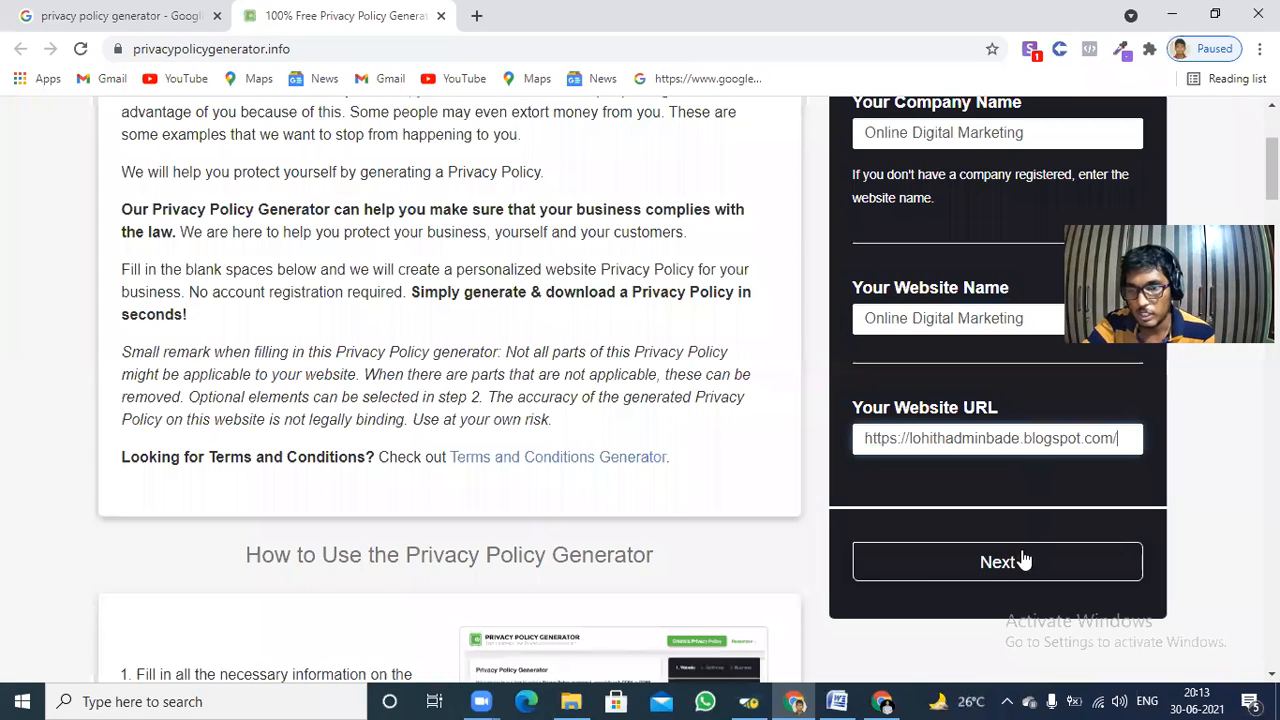
click(1021, 562)
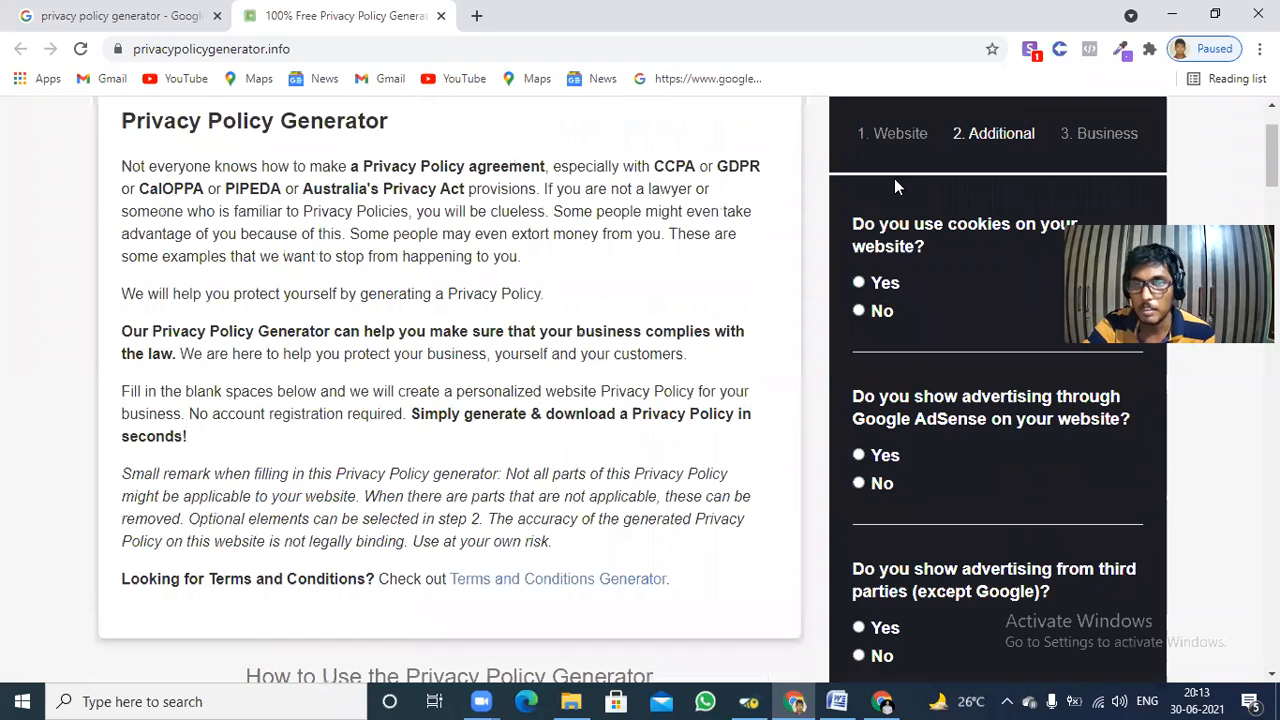
Answer Yes to cookies, Yes to Google AdSense advertising and No to third-party advertising, and continue to the Business section.
click(859, 284)
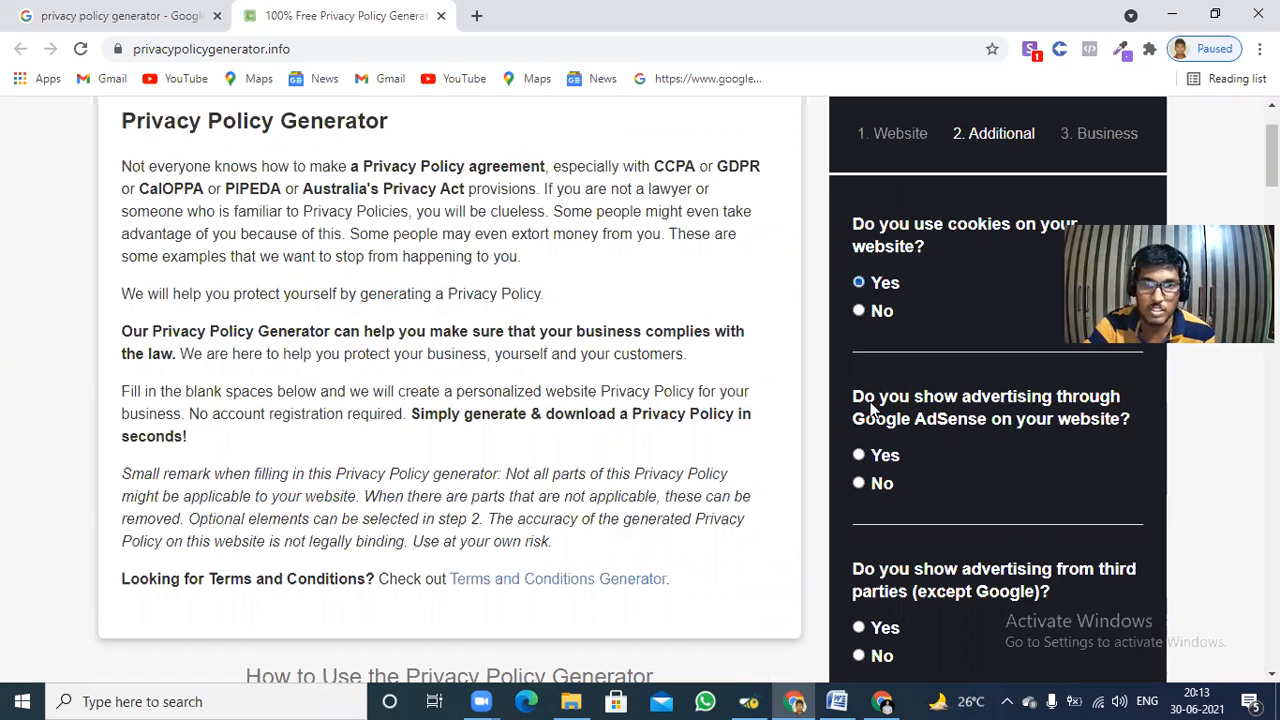
click(858, 456)
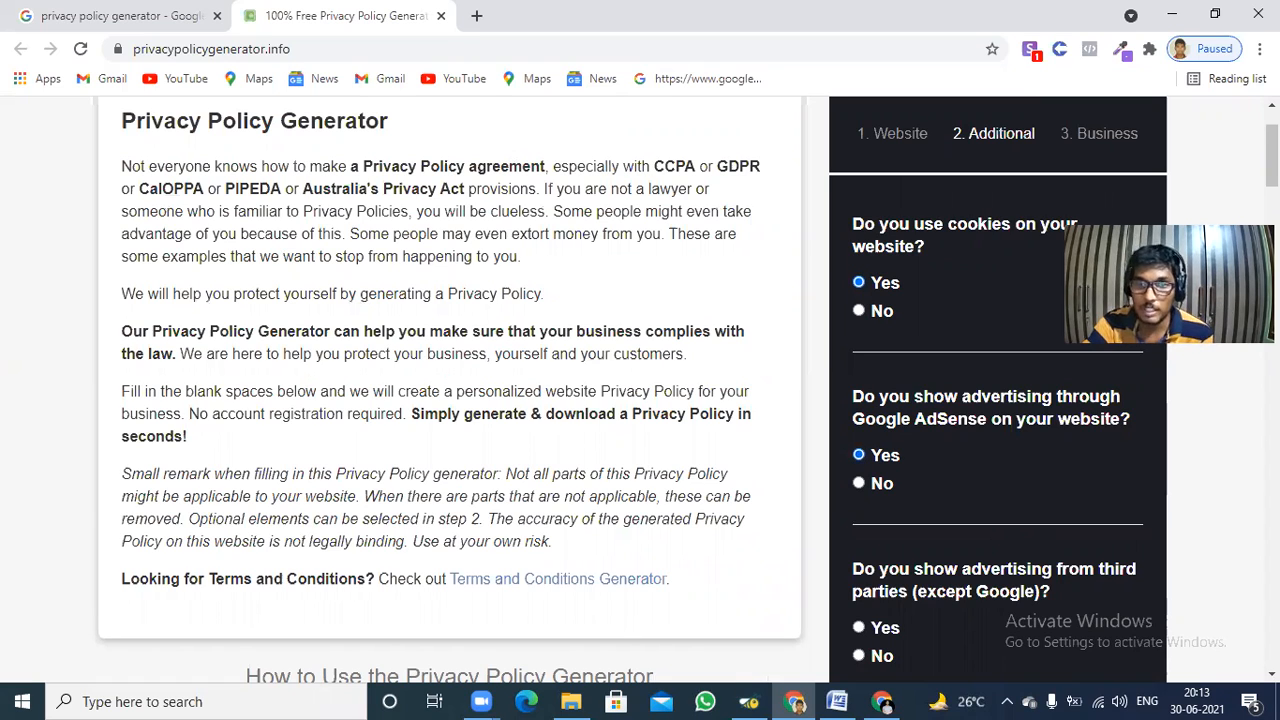
scroll(960, 294, down, 3)
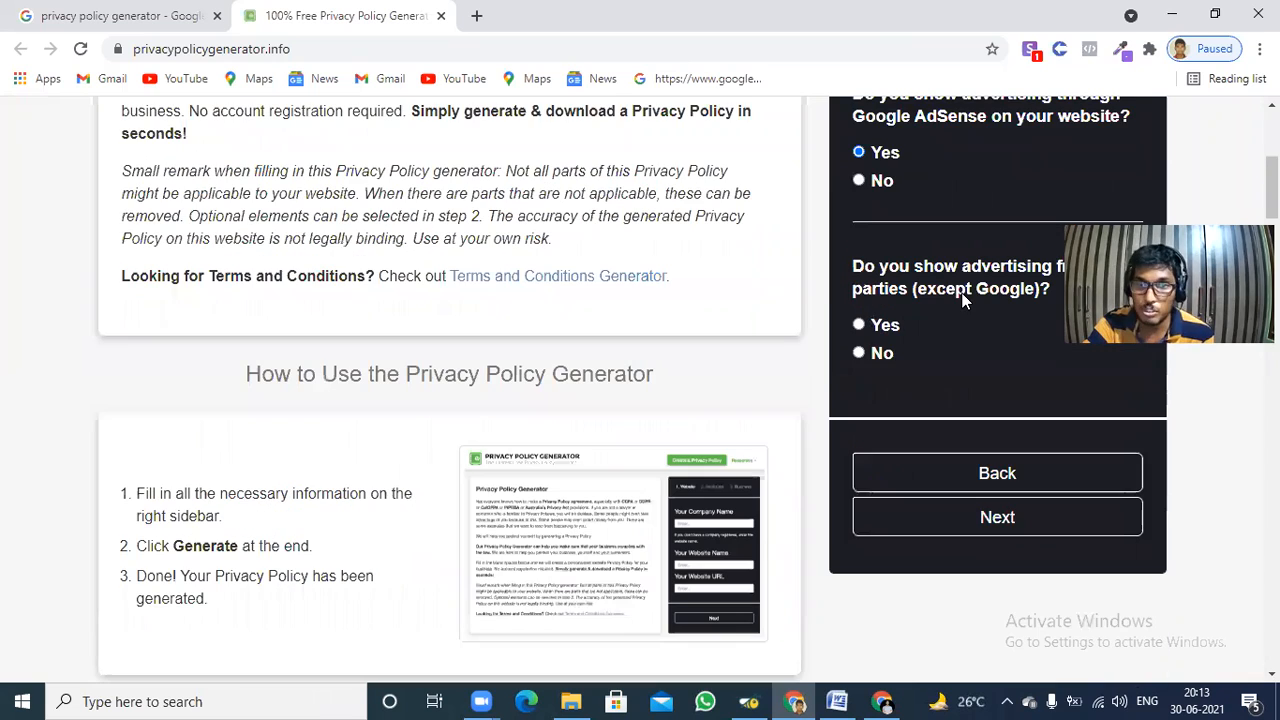
click(859, 353)
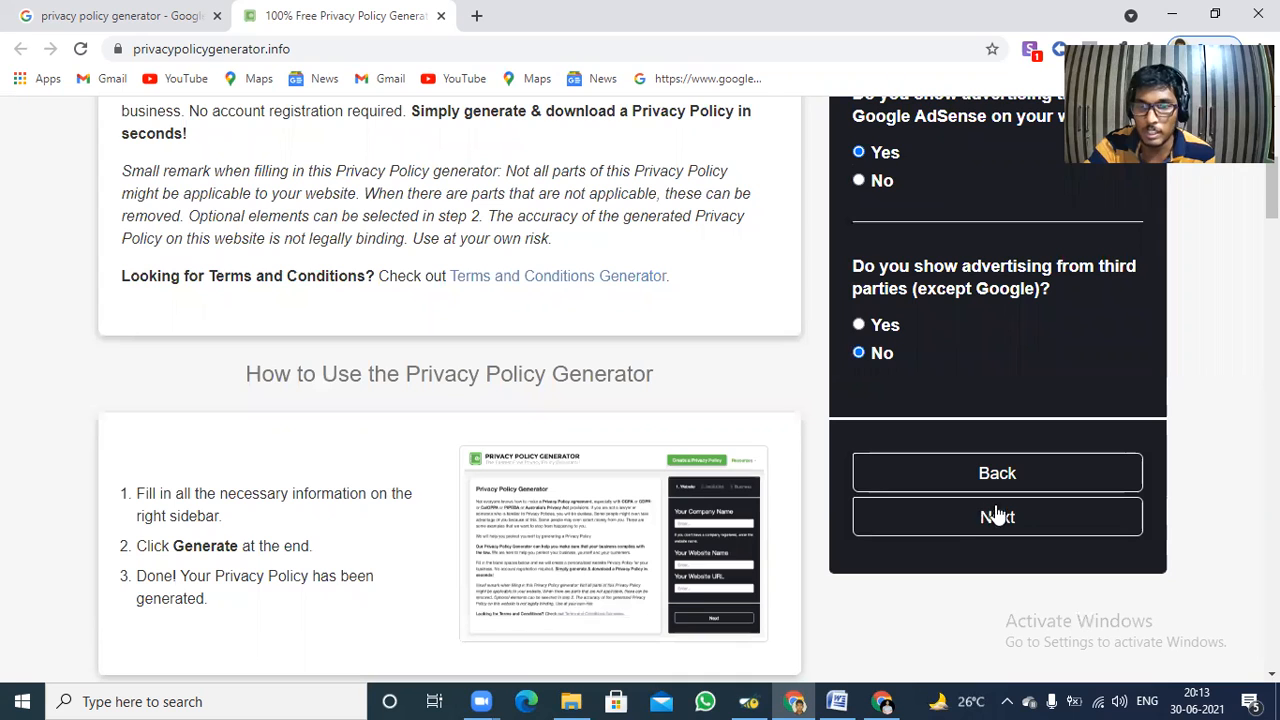
click(997, 517)
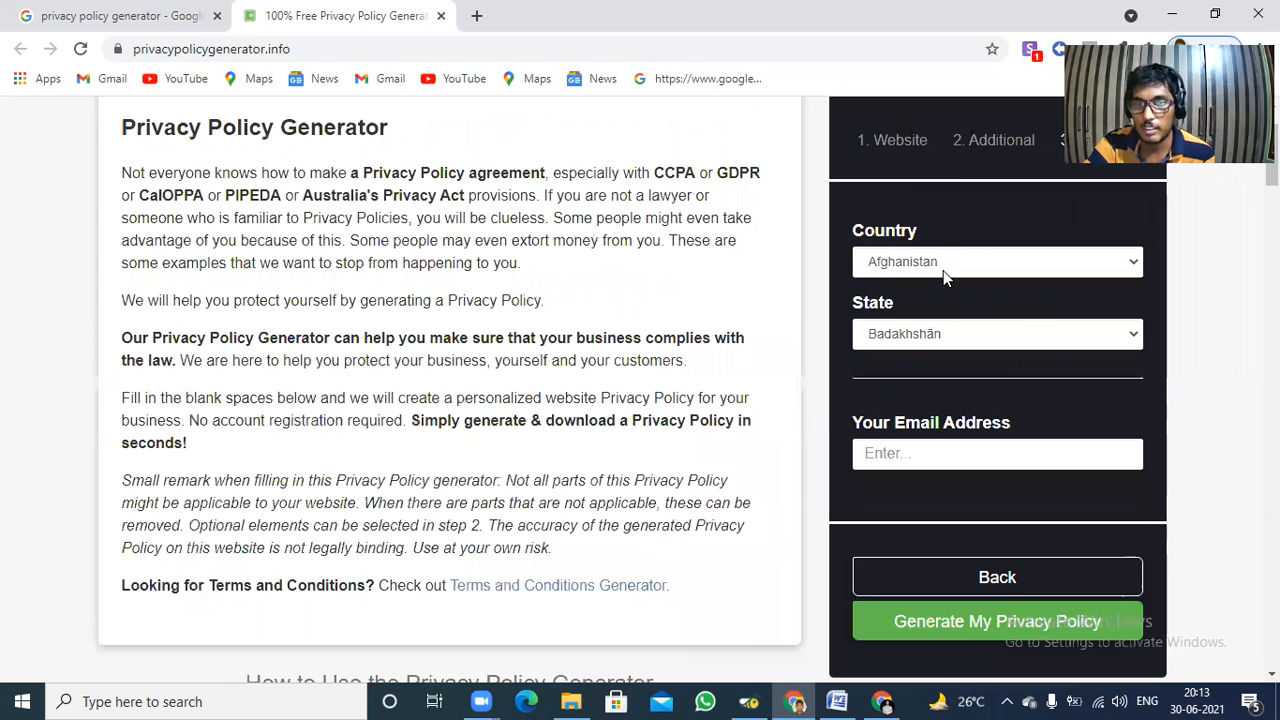
Set the business country to India in the privacy policy generator form.
click(943, 262)
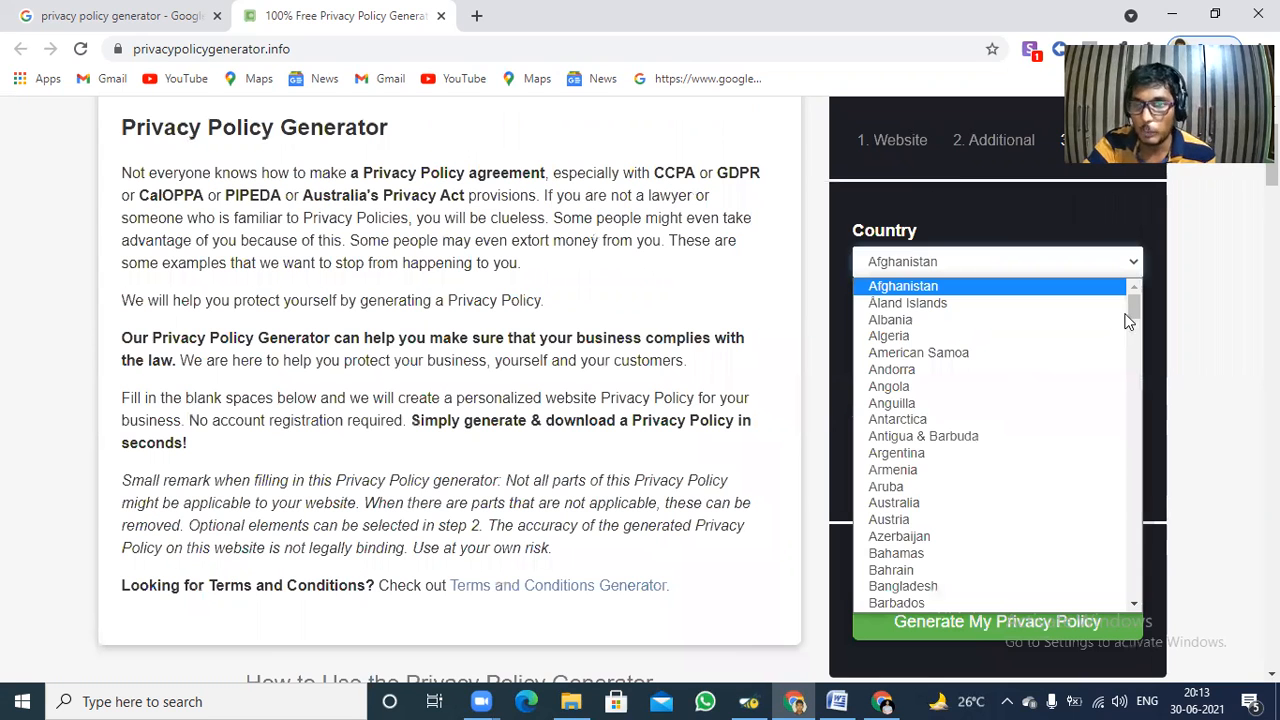
drag(1137, 313, 1163, 432)
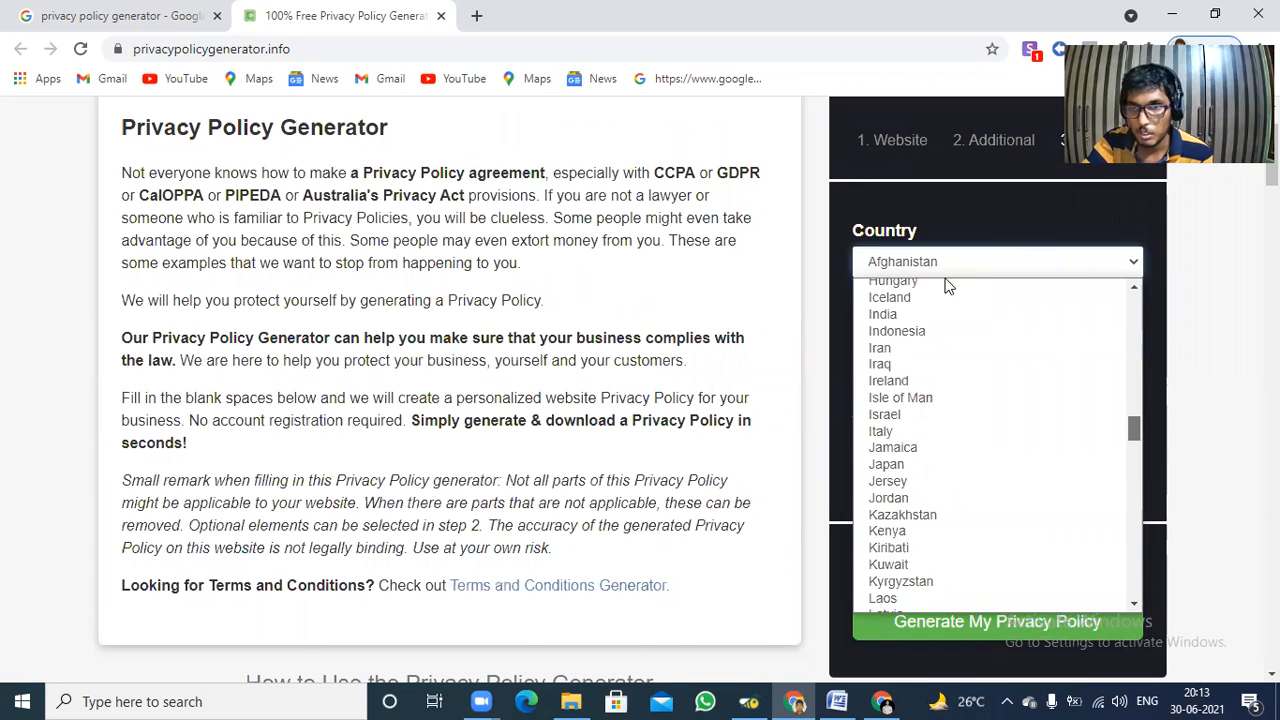
scroll(955, 304, up, 1)
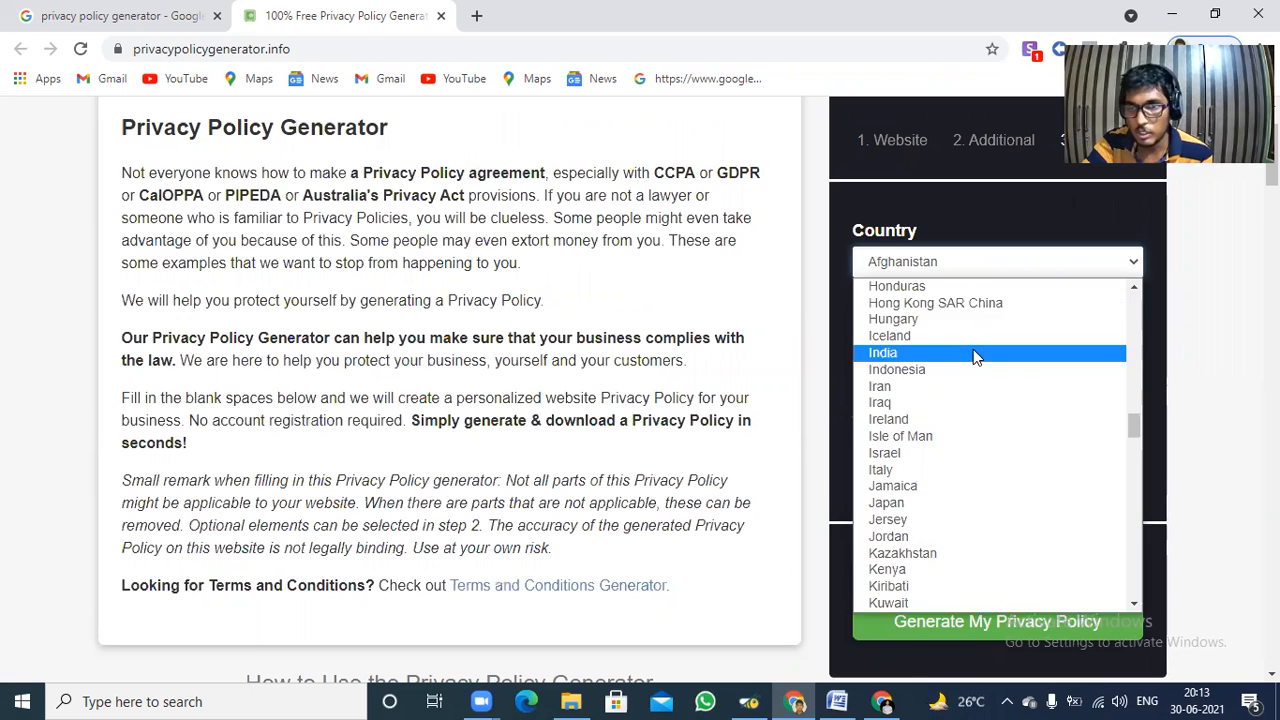
click(973, 351)
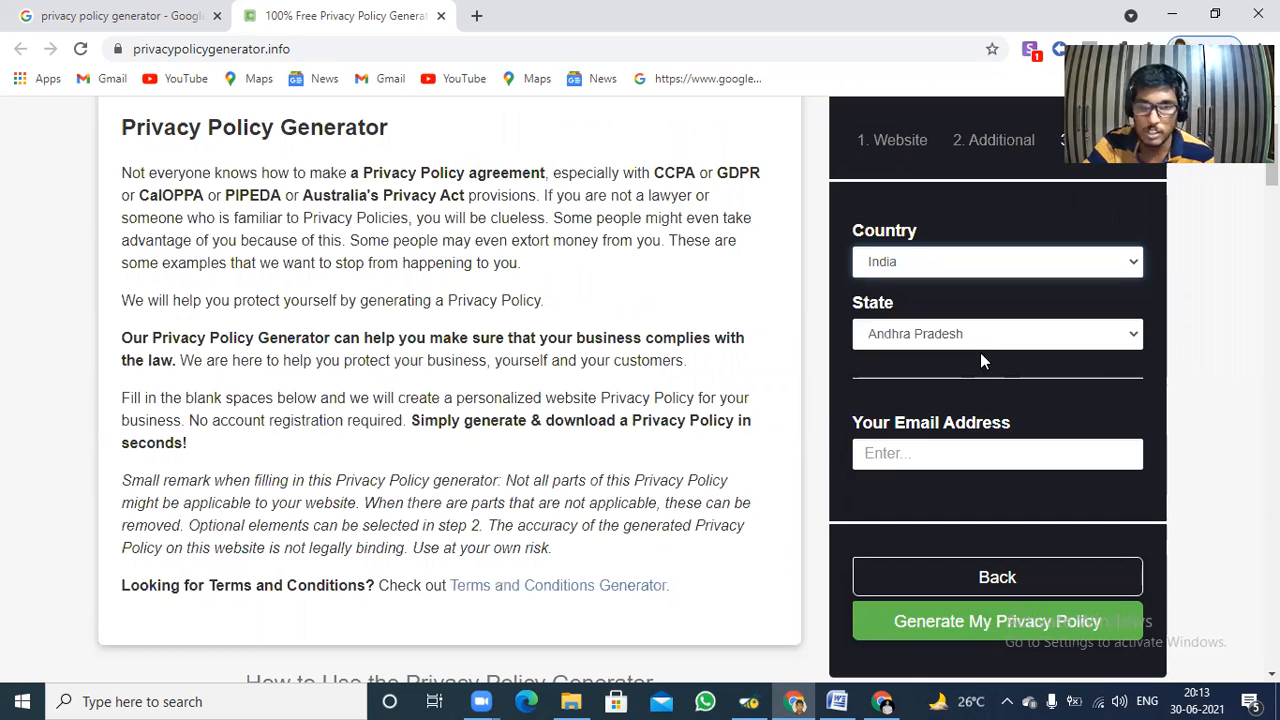
Fill in the contact e-mail address with the matching saved Andhra Pradesh entry and generate the privacy policy.
click(980, 453)
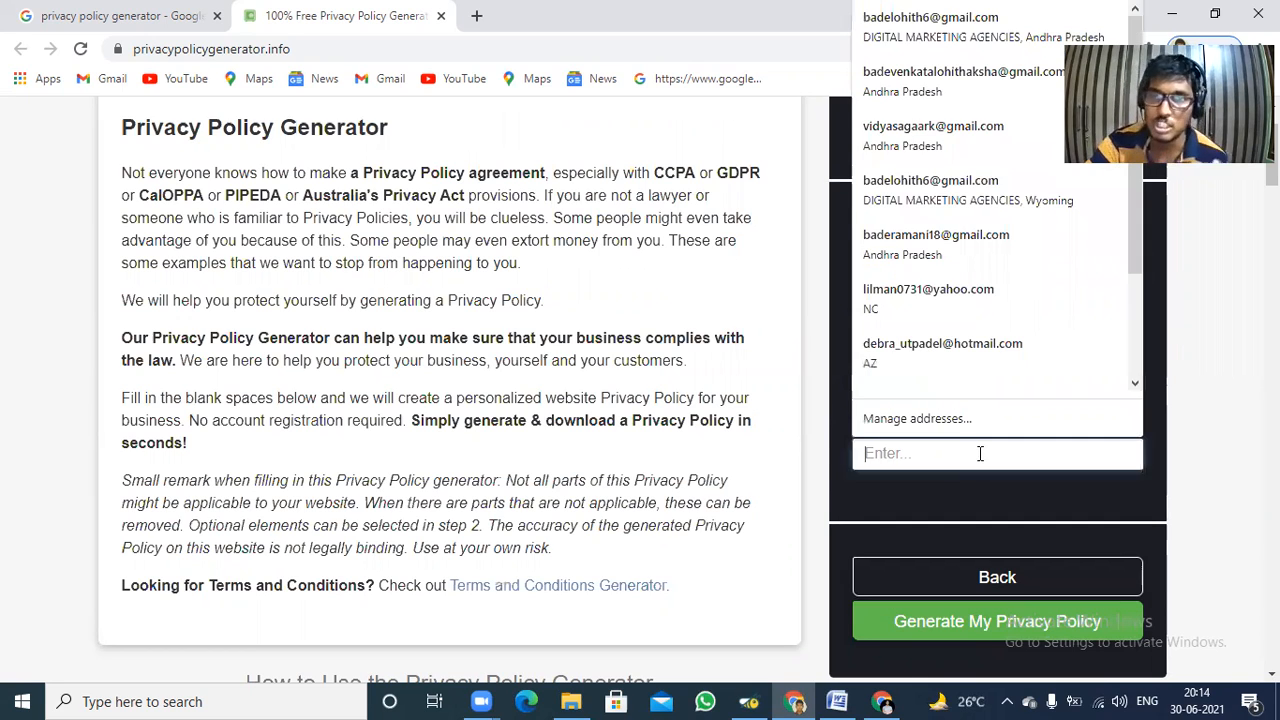
click(957, 35)
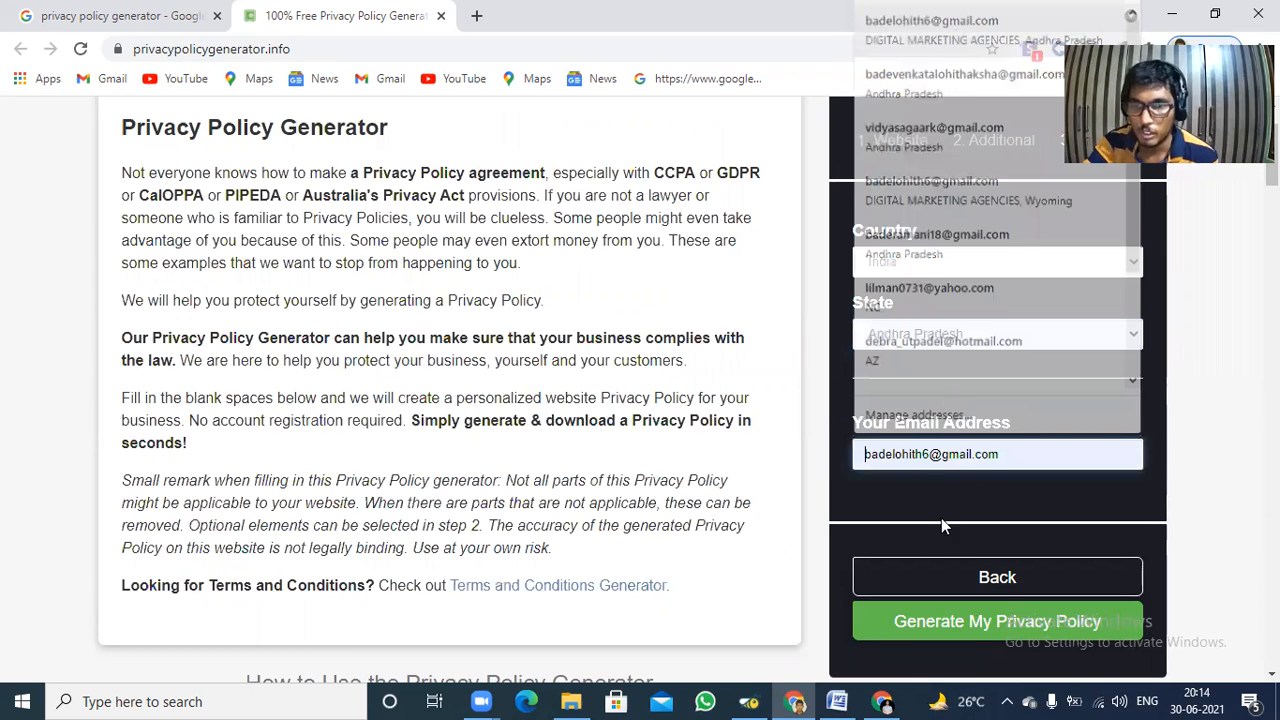
click(998, 620)
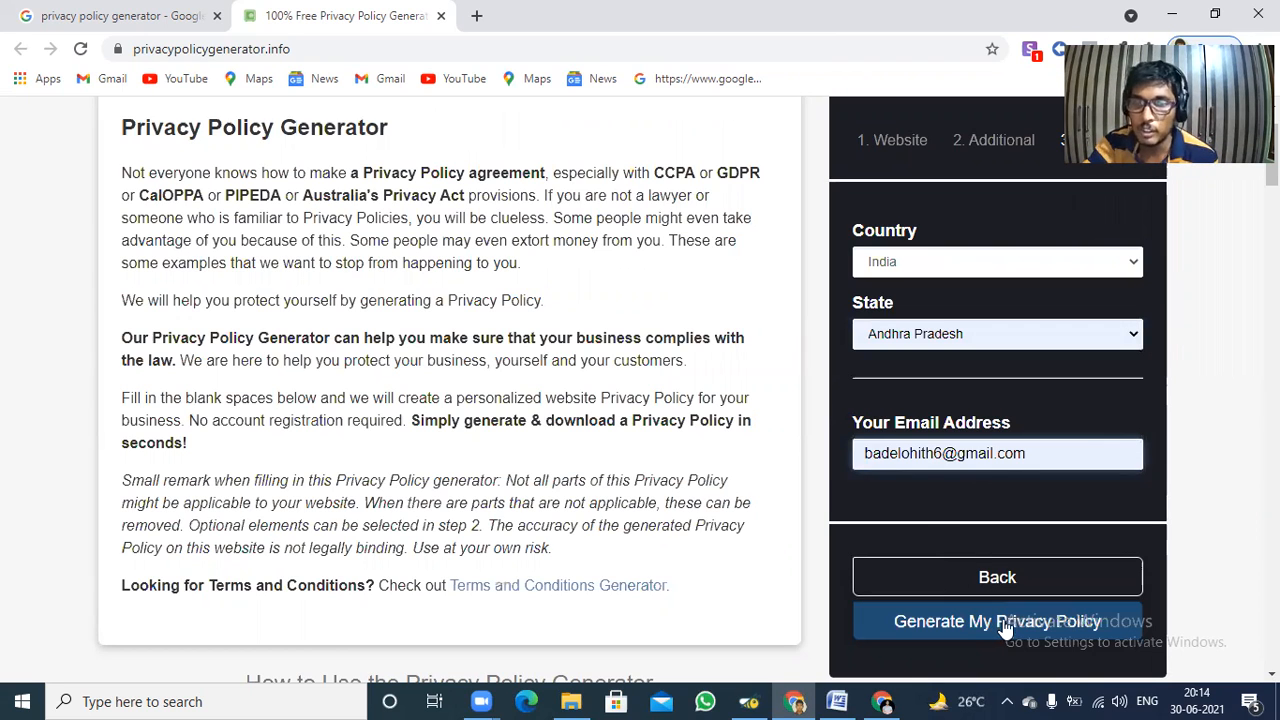
click(1005, 627)
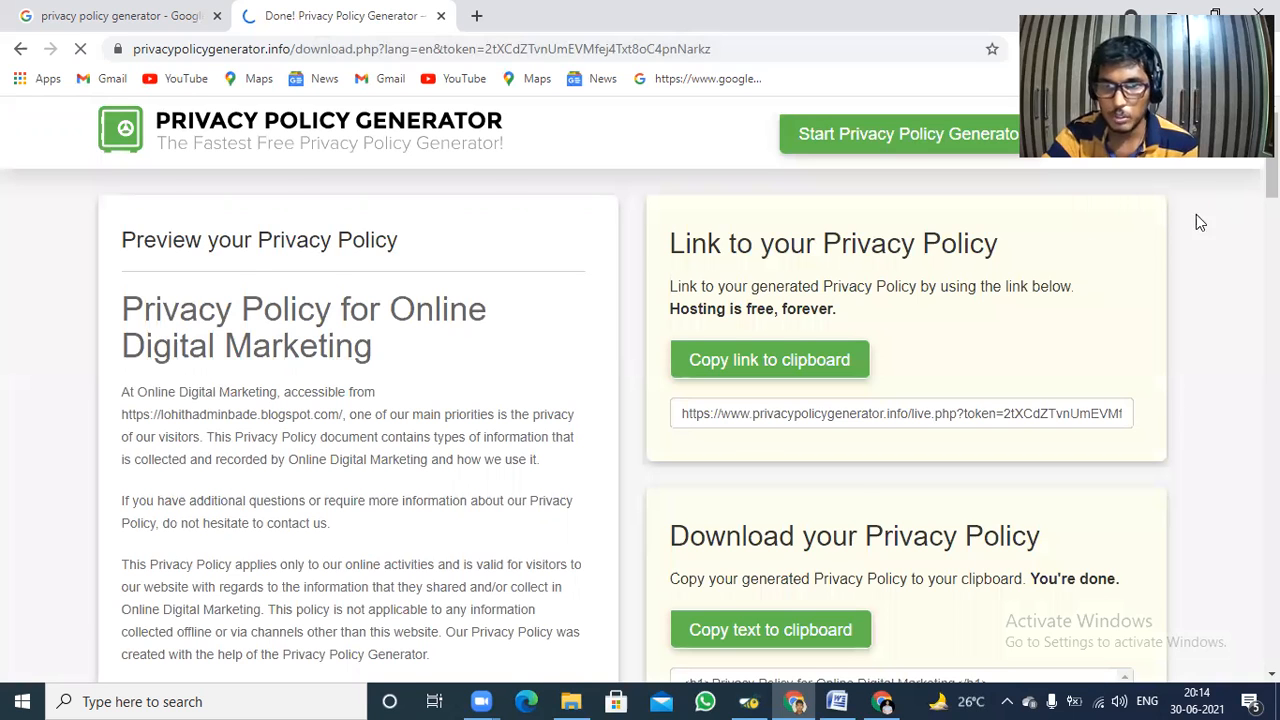
Copy the full HTML text of the generated privacy policy to the clipboard.
scroll(815, 375, down, 2)
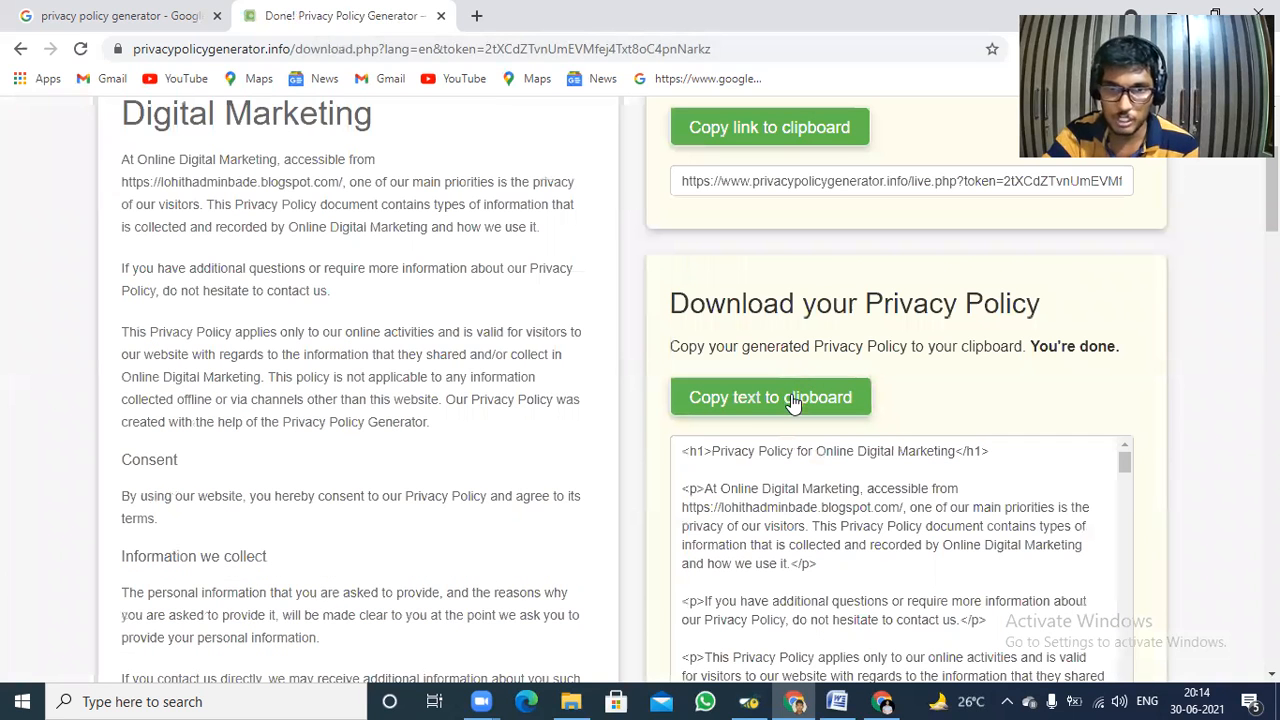
click(792, 399)
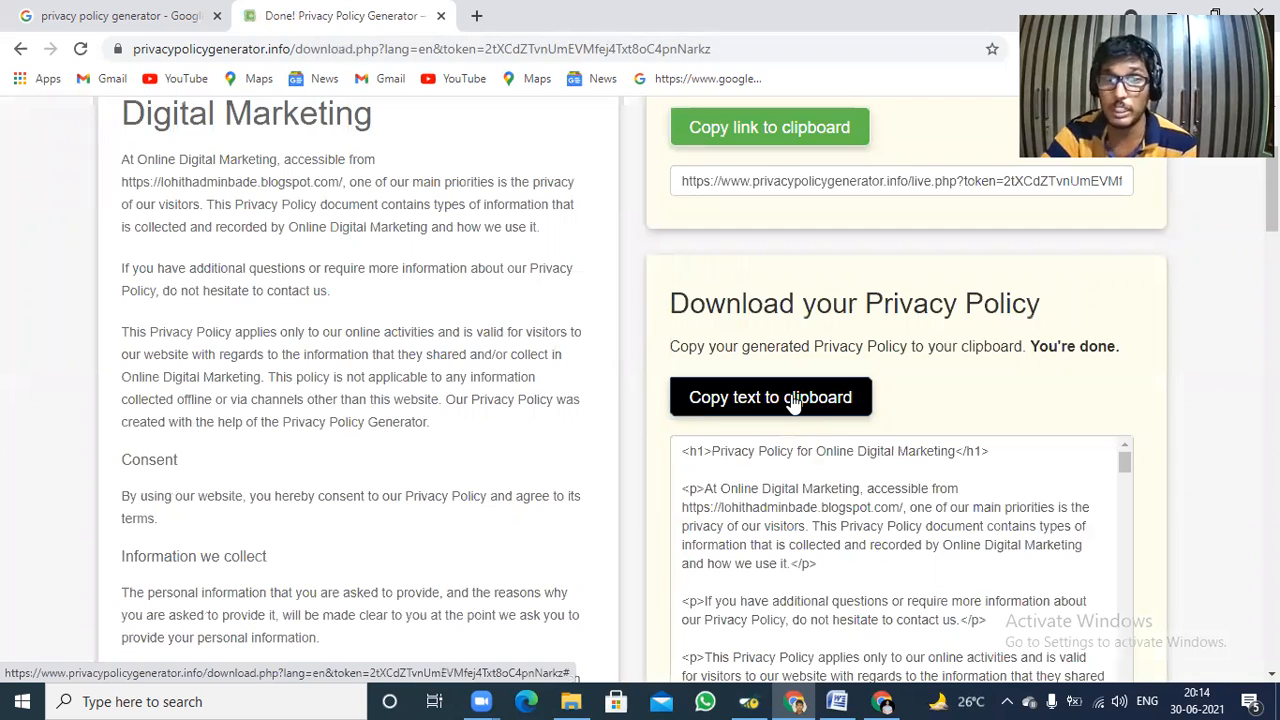
click(793, 400)
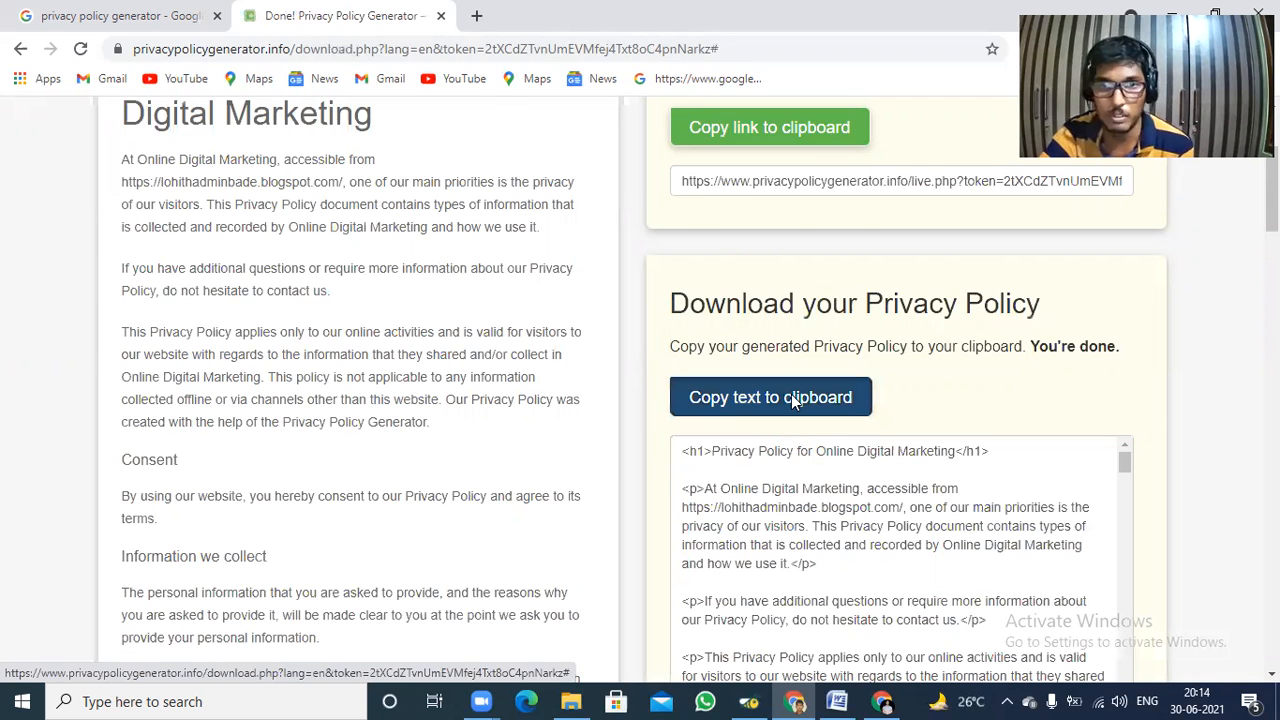
Switch to the Blogger window and change the Privacy Policy page editor to HTML view.
click(91, 12)
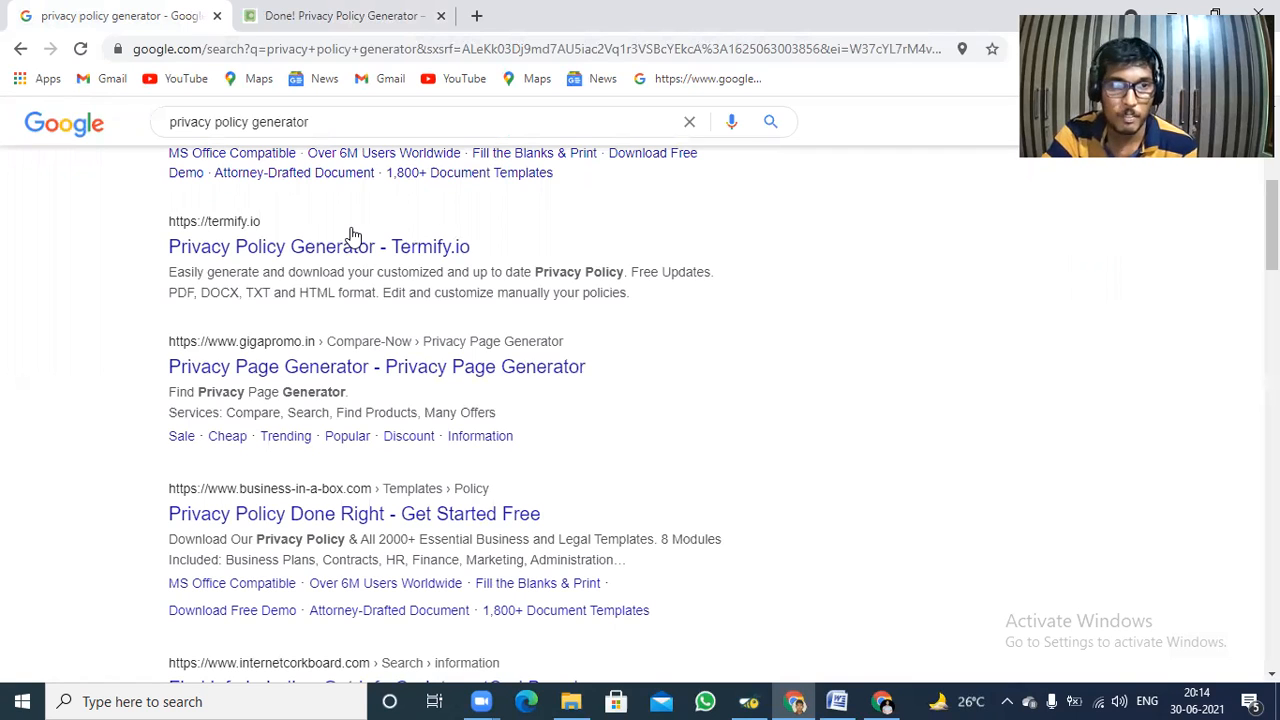
key(alt+Tab)
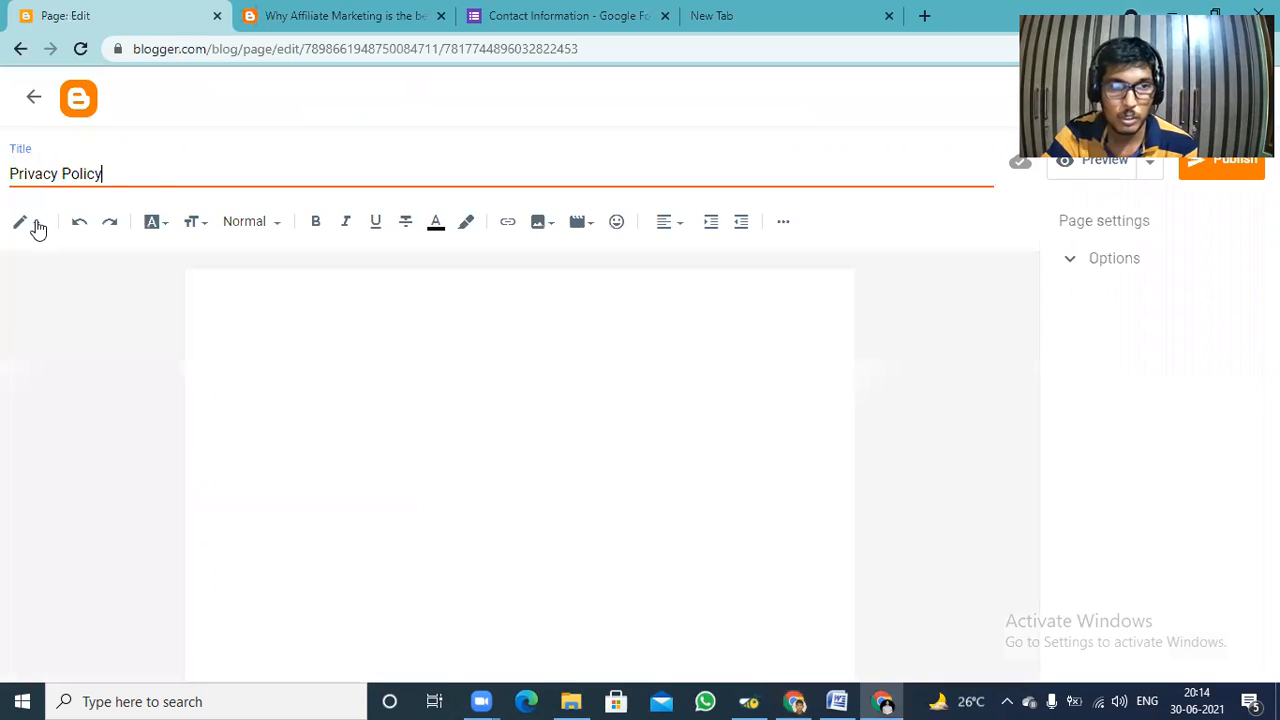
click(34, 225)
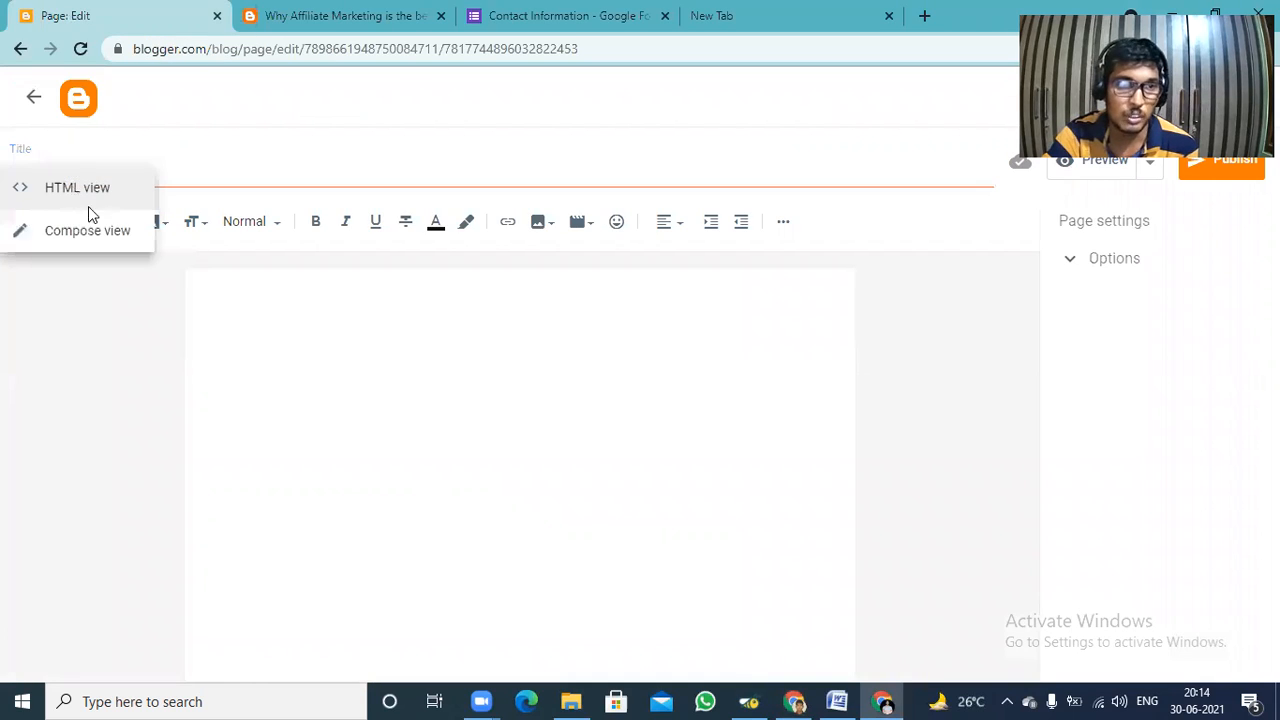
click(88, 200)
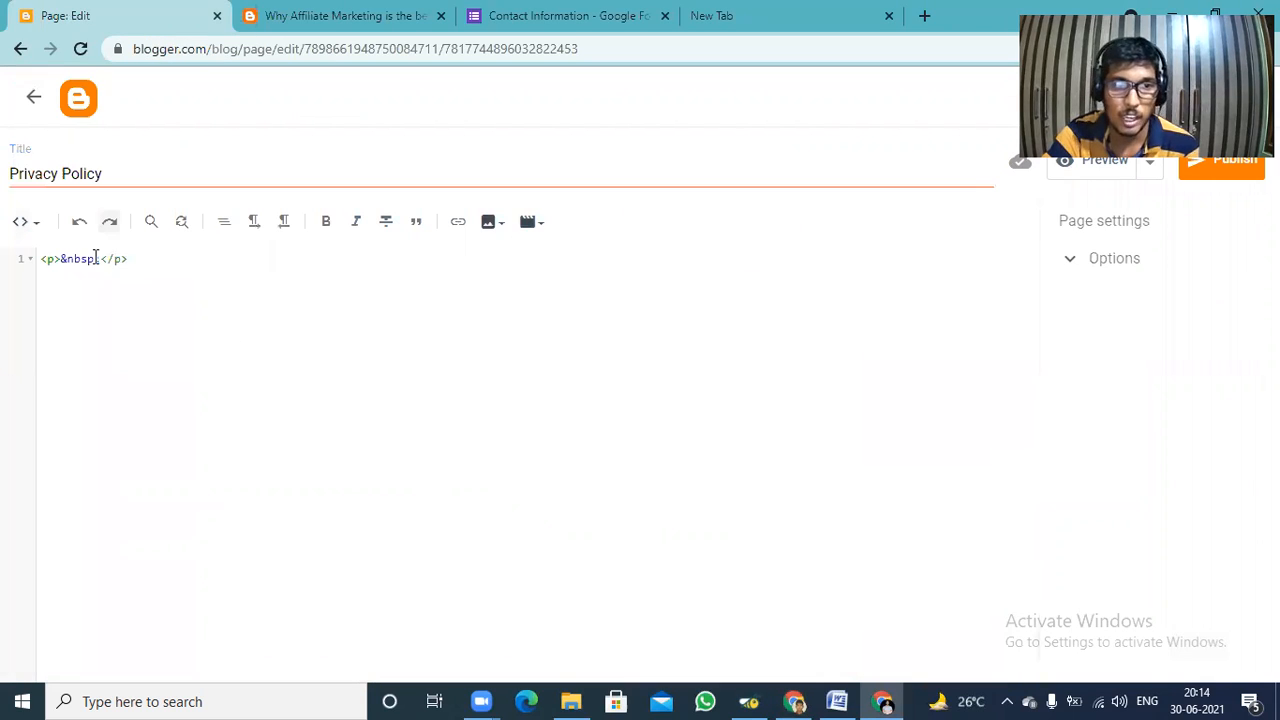
Replace the placeholder HTML with the copied privacy policy code and return the editor to Compose view.
key(ctrl+a)
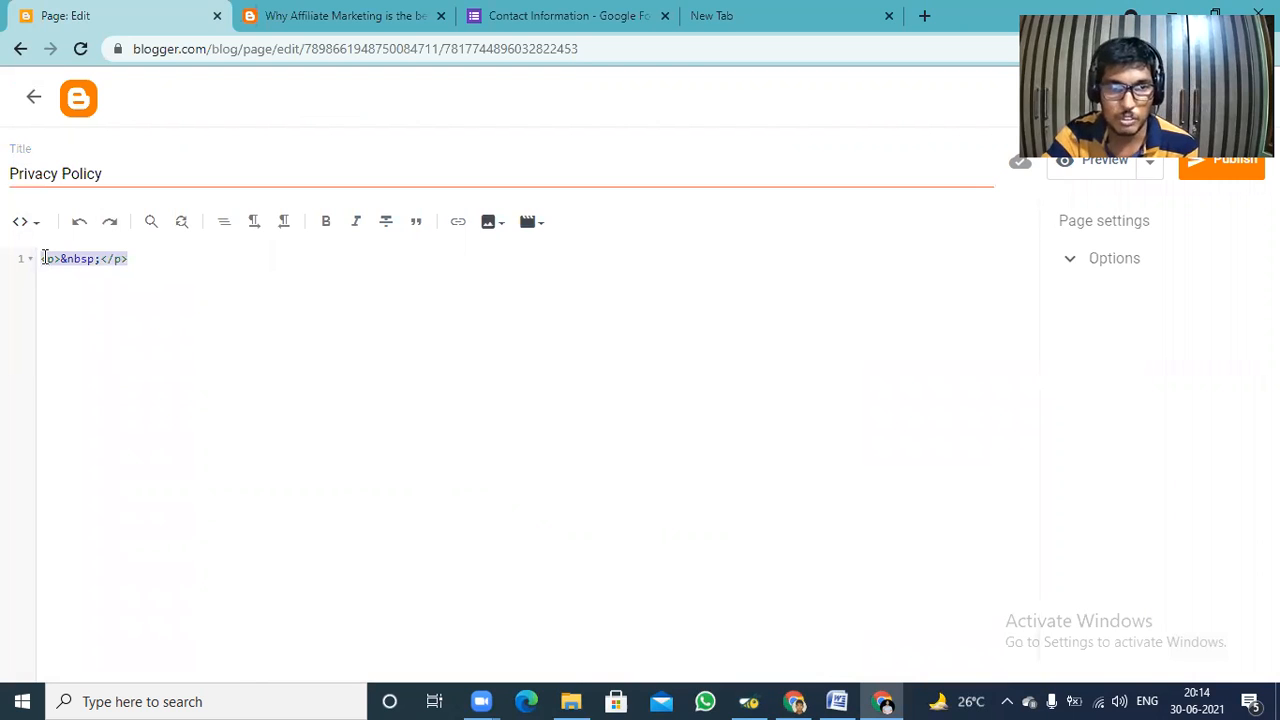
key(BackSpace)
right_click(50, 260)
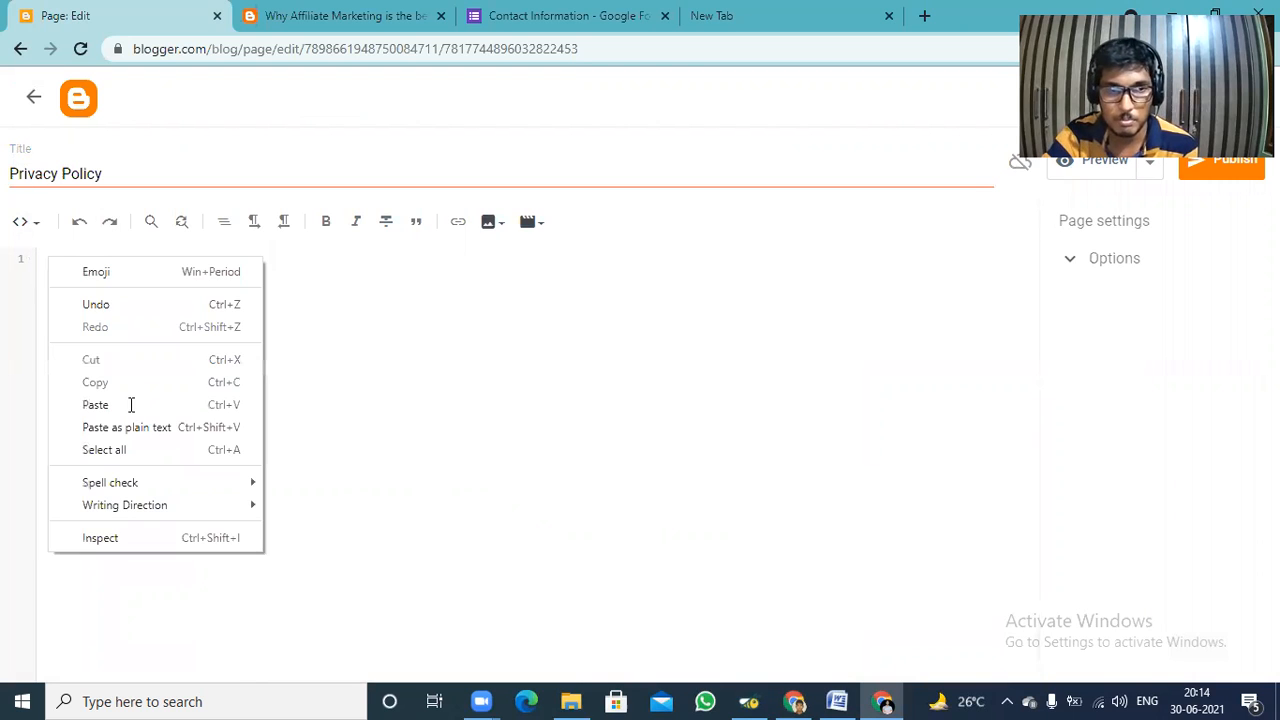
click(130, 405)
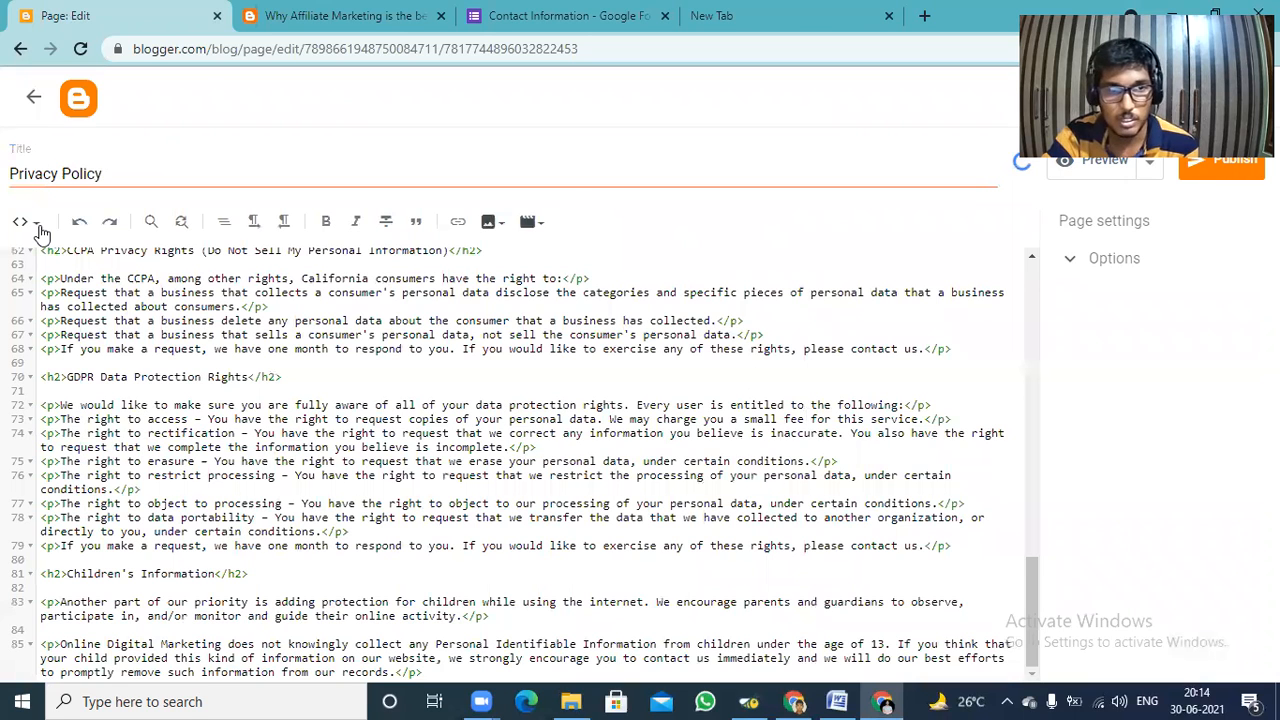
click(36, 223)
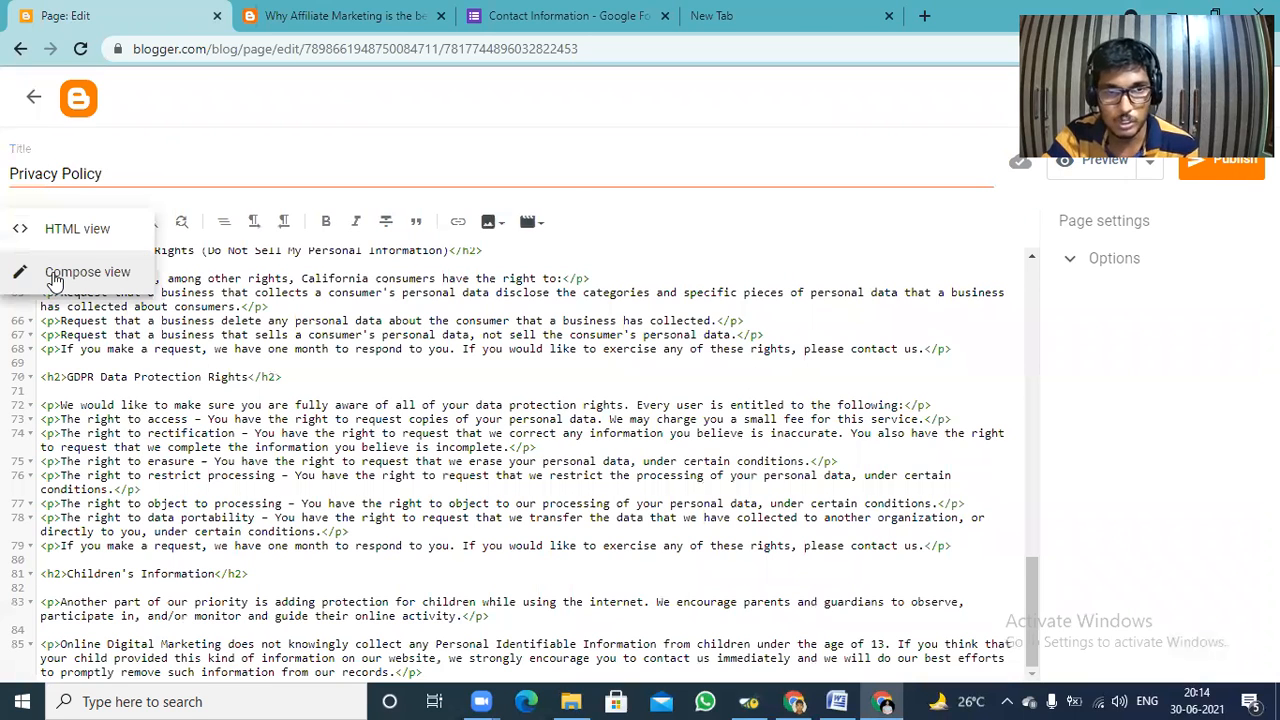
click(55, 280)
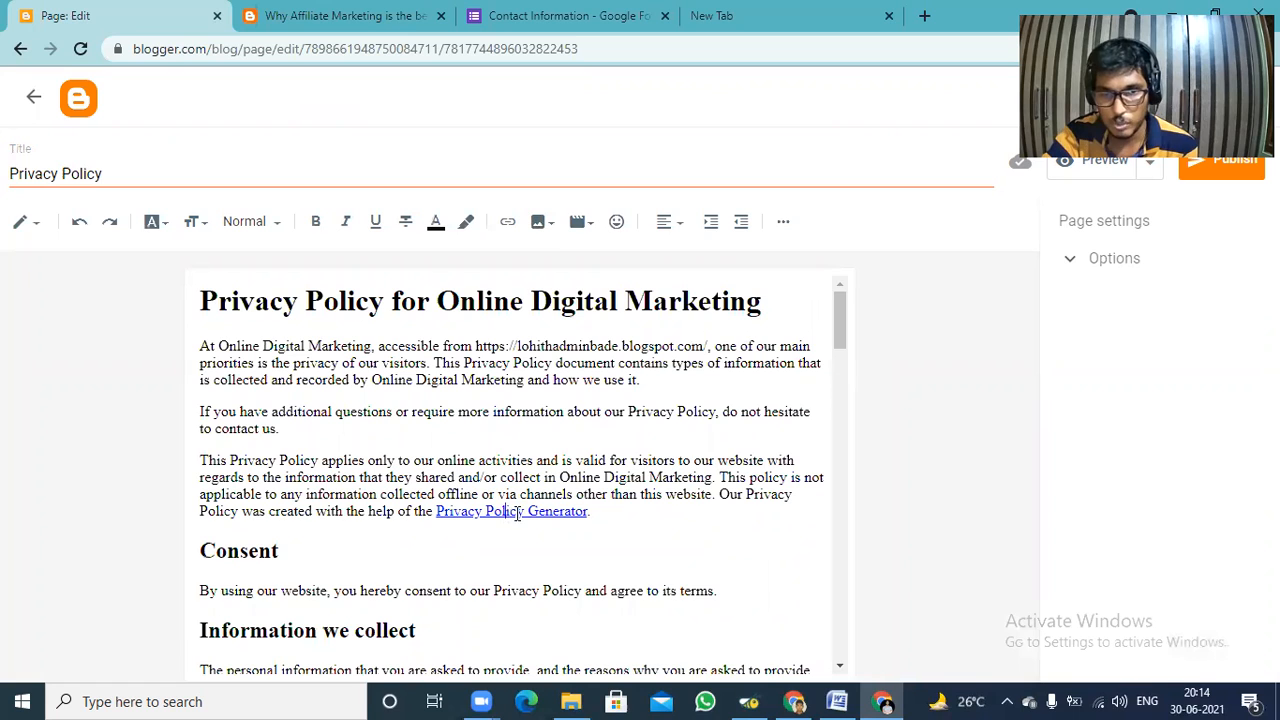
Remove the hyperlinks from "Privacy Policy Generator", "What Are Cookies" and the Google ads policy URL, keeping their text.
click(515, 513)
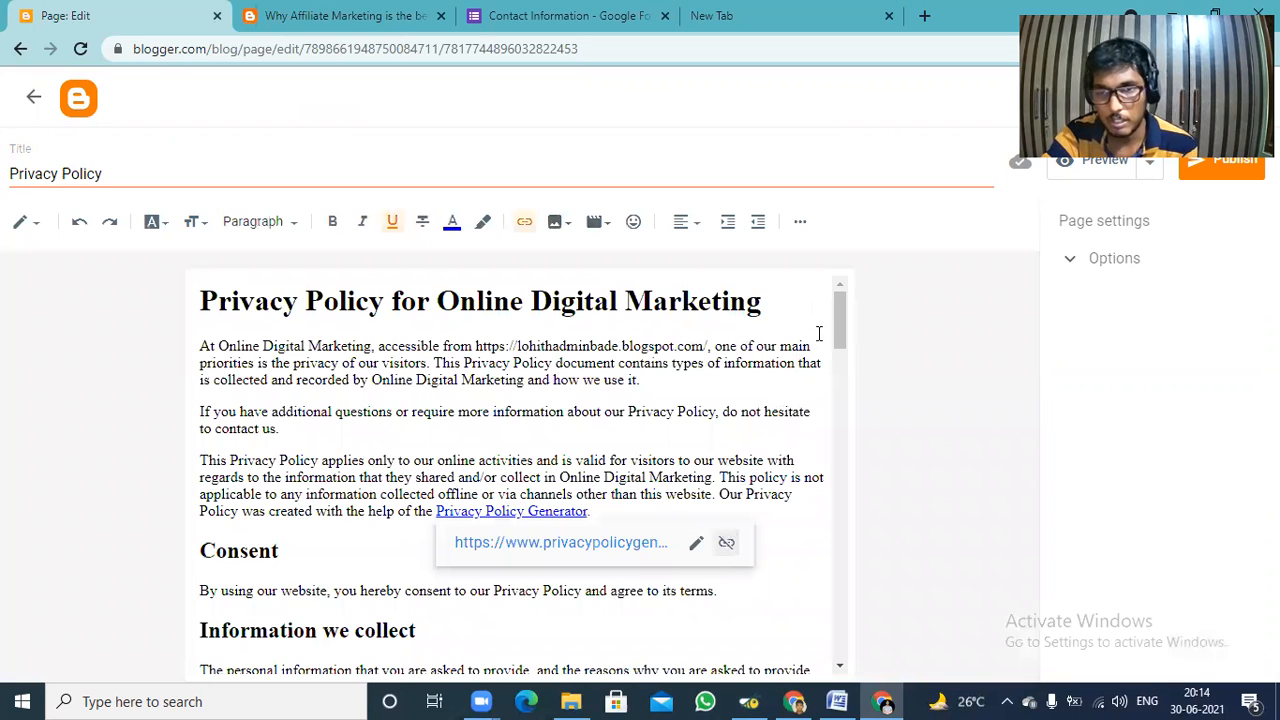
scroll(851, 407, down, 10)
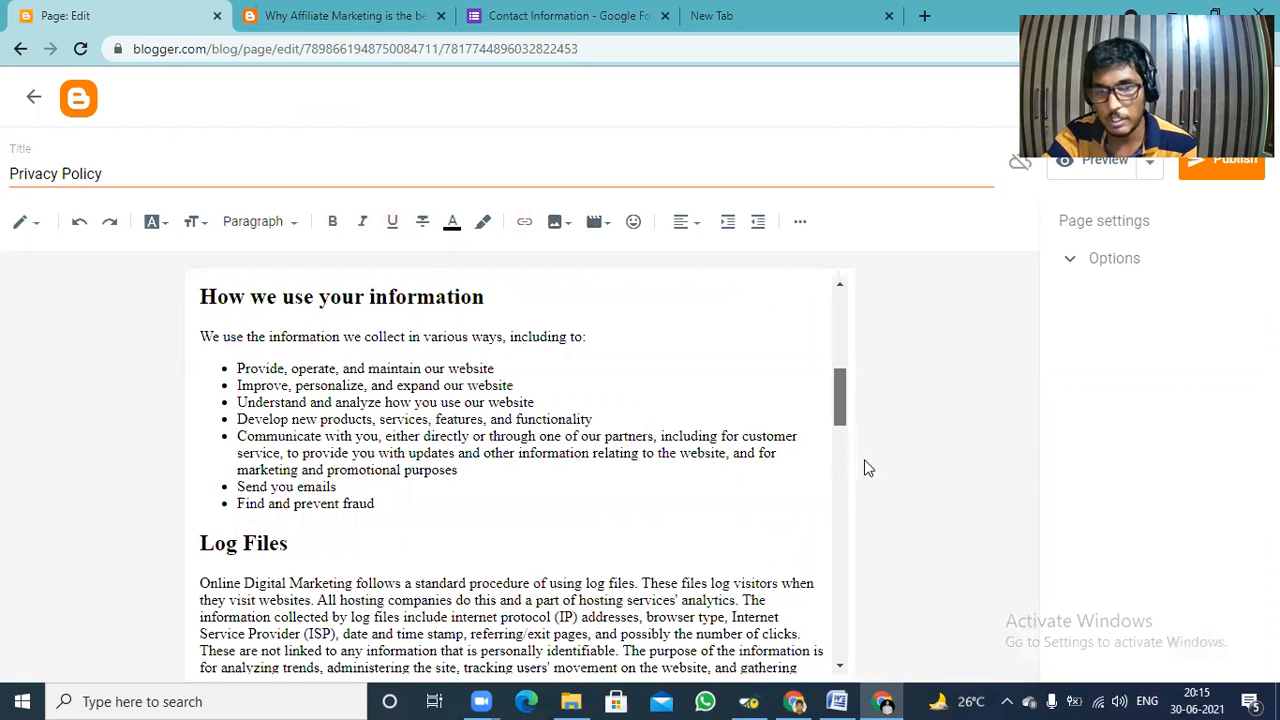
scroll(866, 469, down, 5)
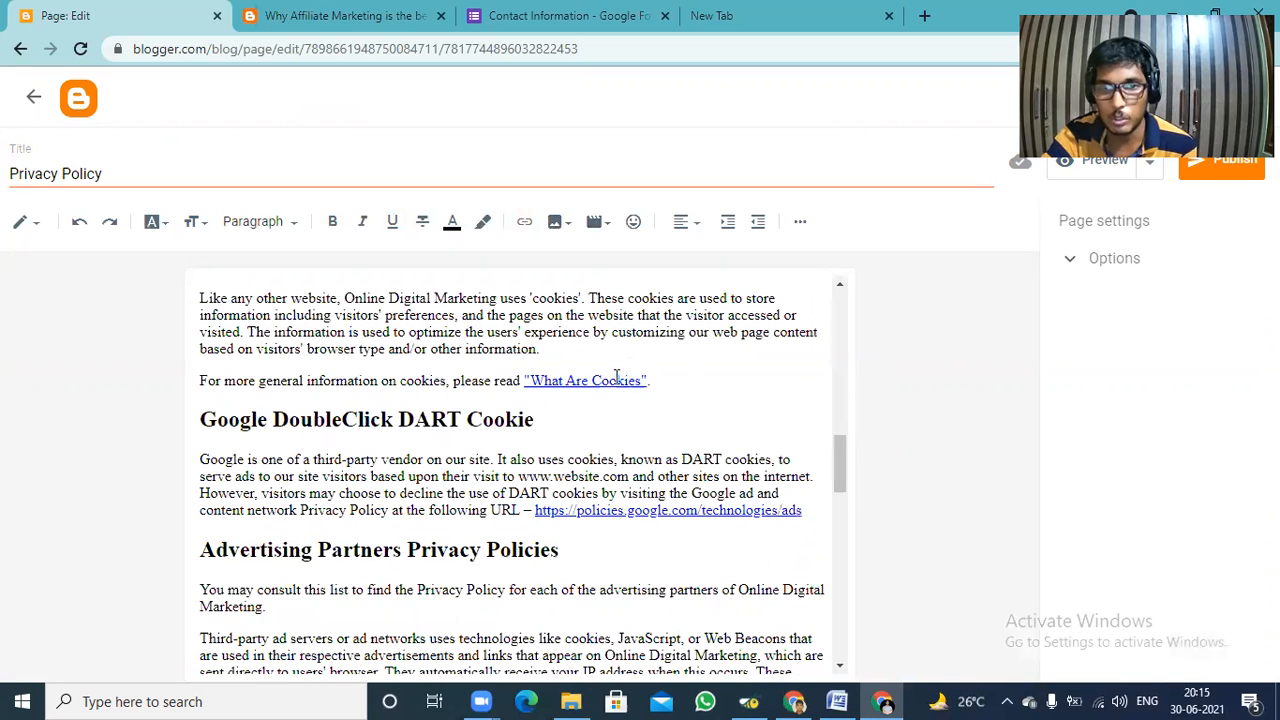
click(611, 380)
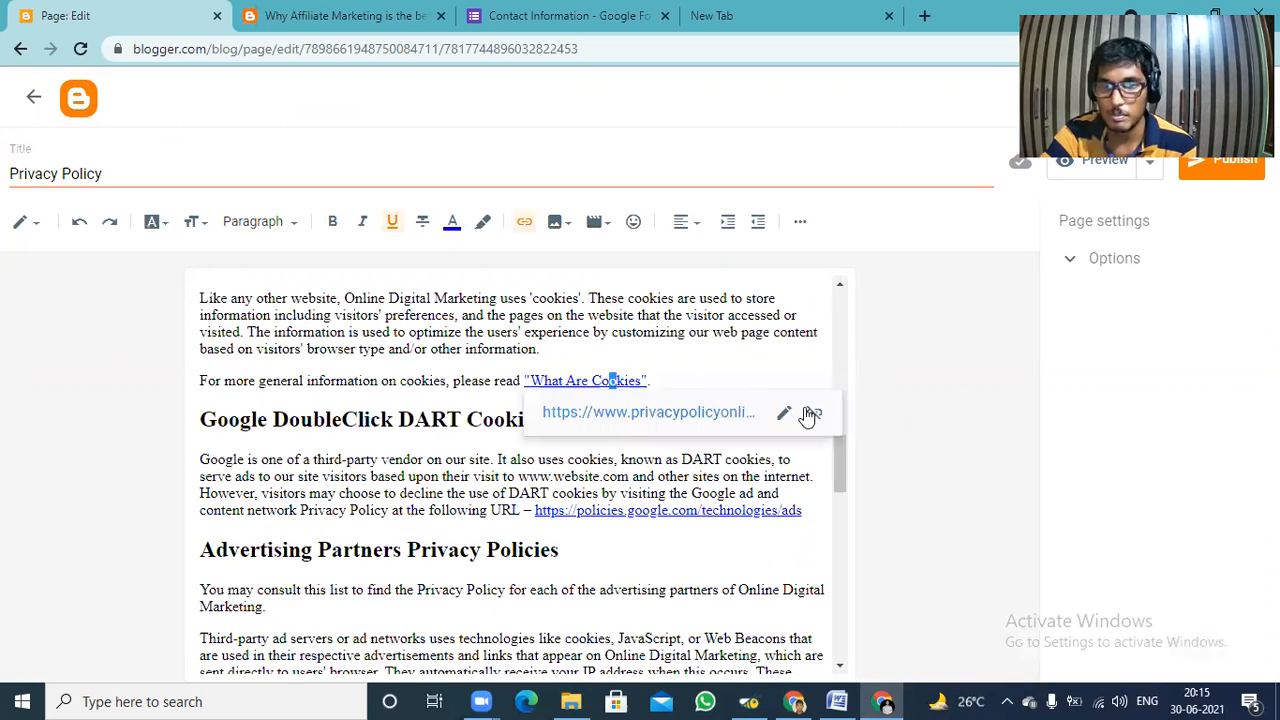
click(808, 414)
click(778, 510)
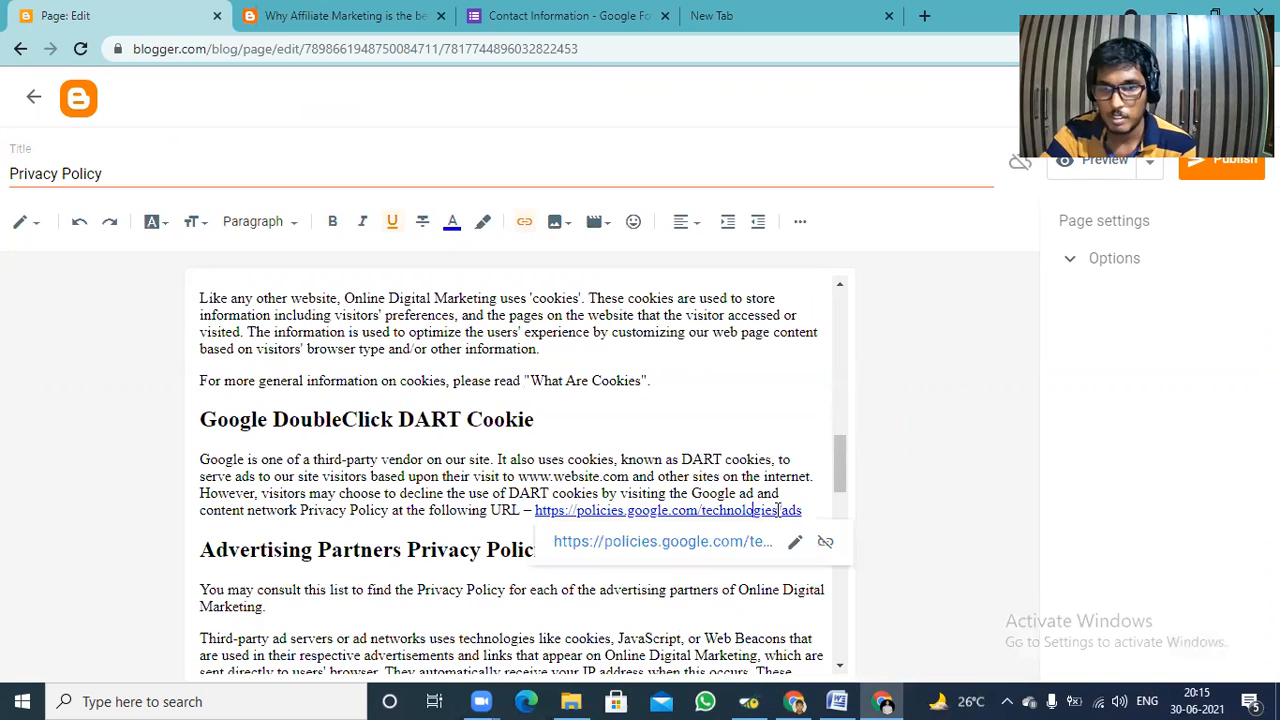
click(825, 541)
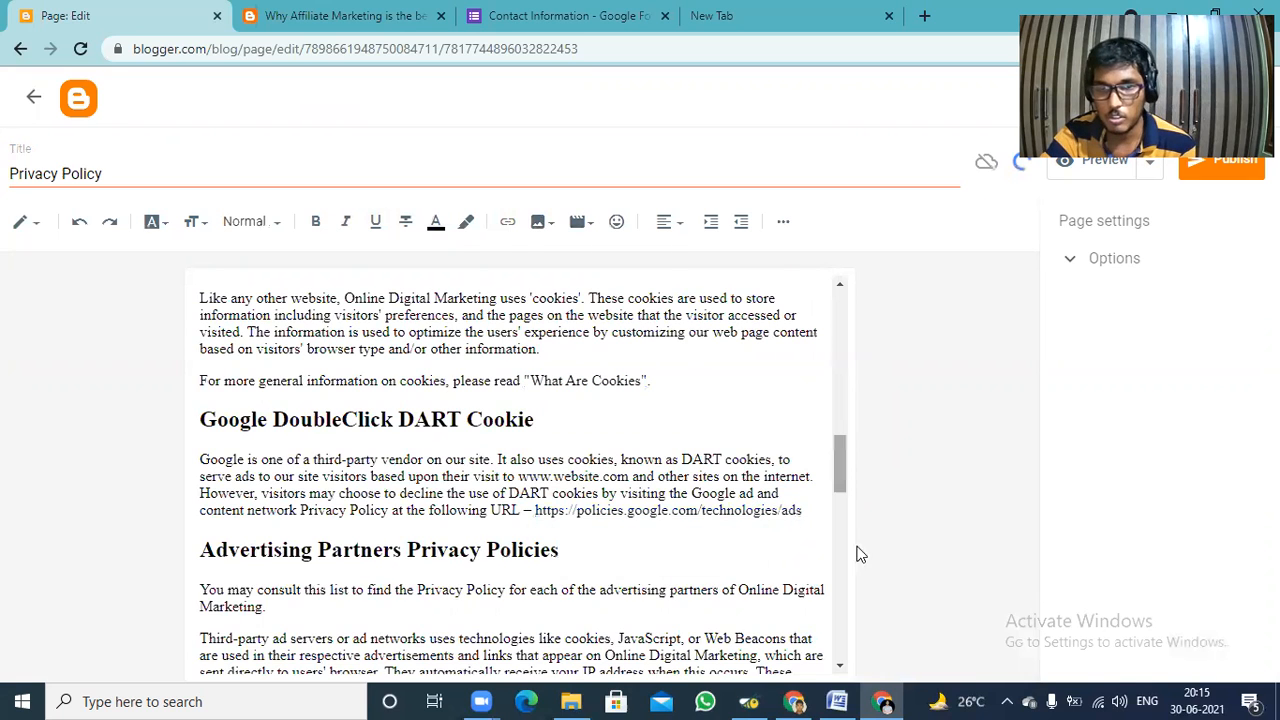
Check the rest of the policy text and publish the Privacy Policy page, confirming the publication.
scroll(860, 575, down, 10)
scroll(893, 323, up, 15)
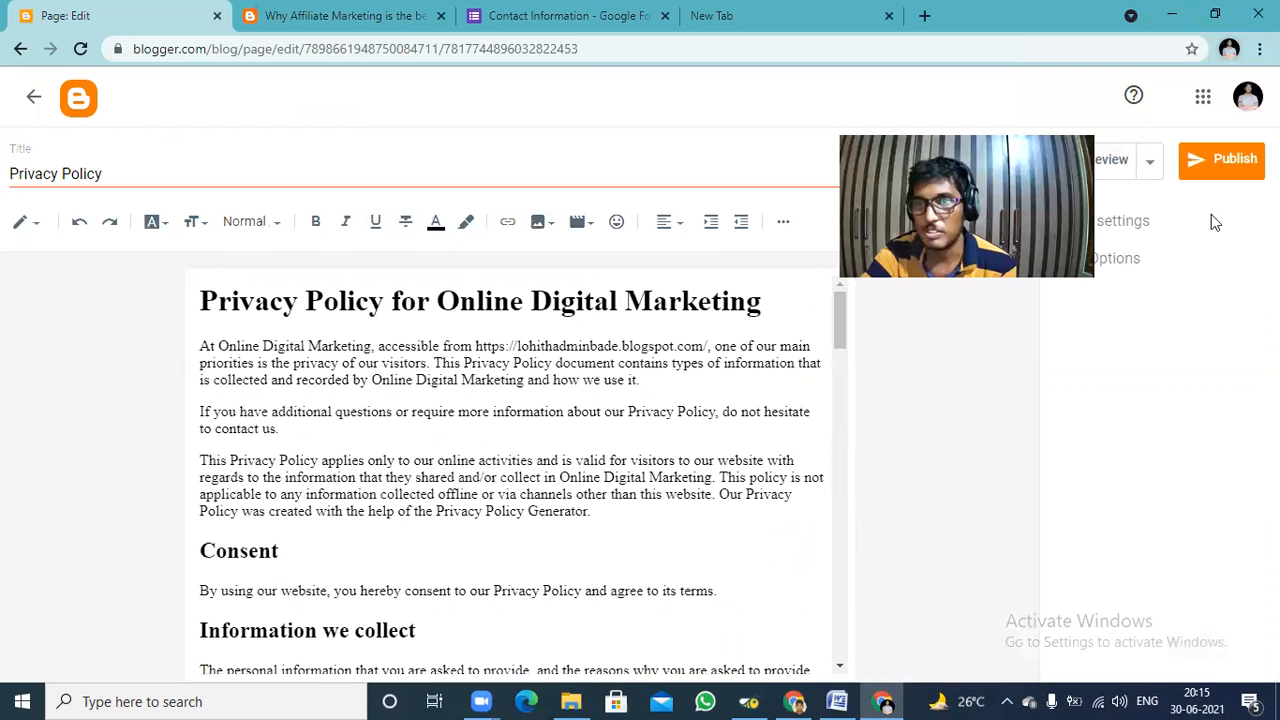
click(1228, 166)
click(716, 420)
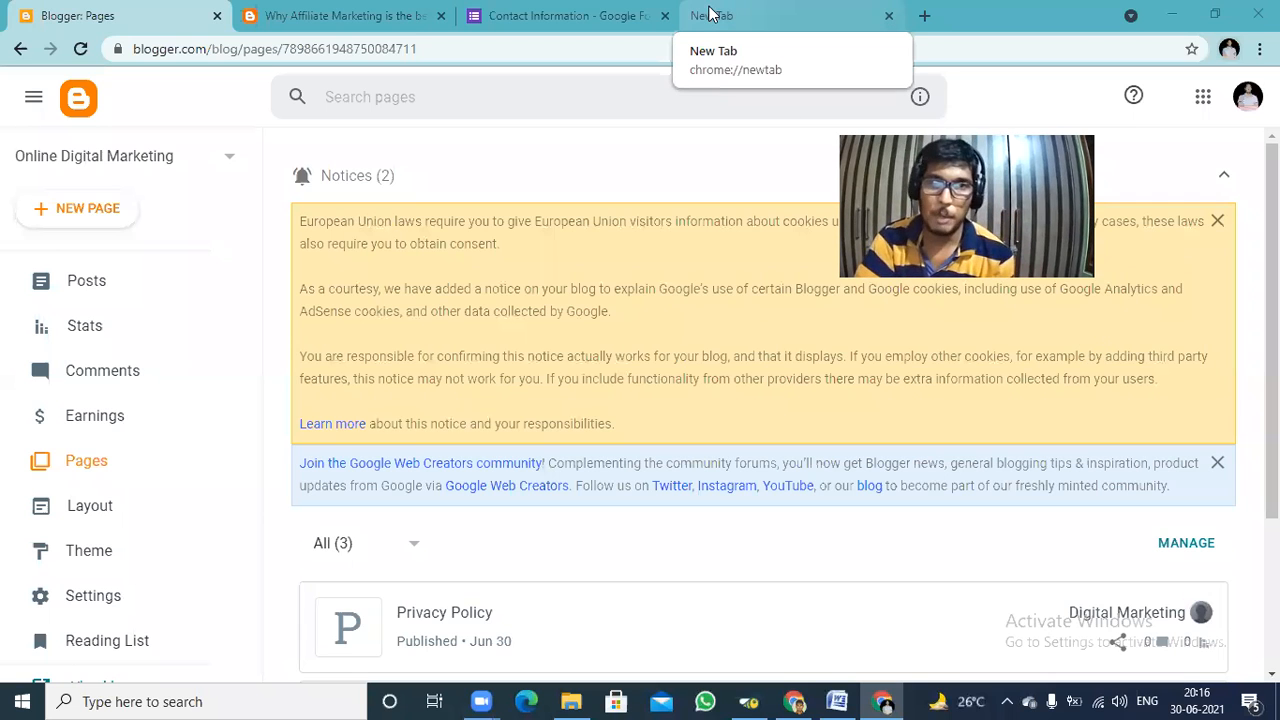
click(536, 10)
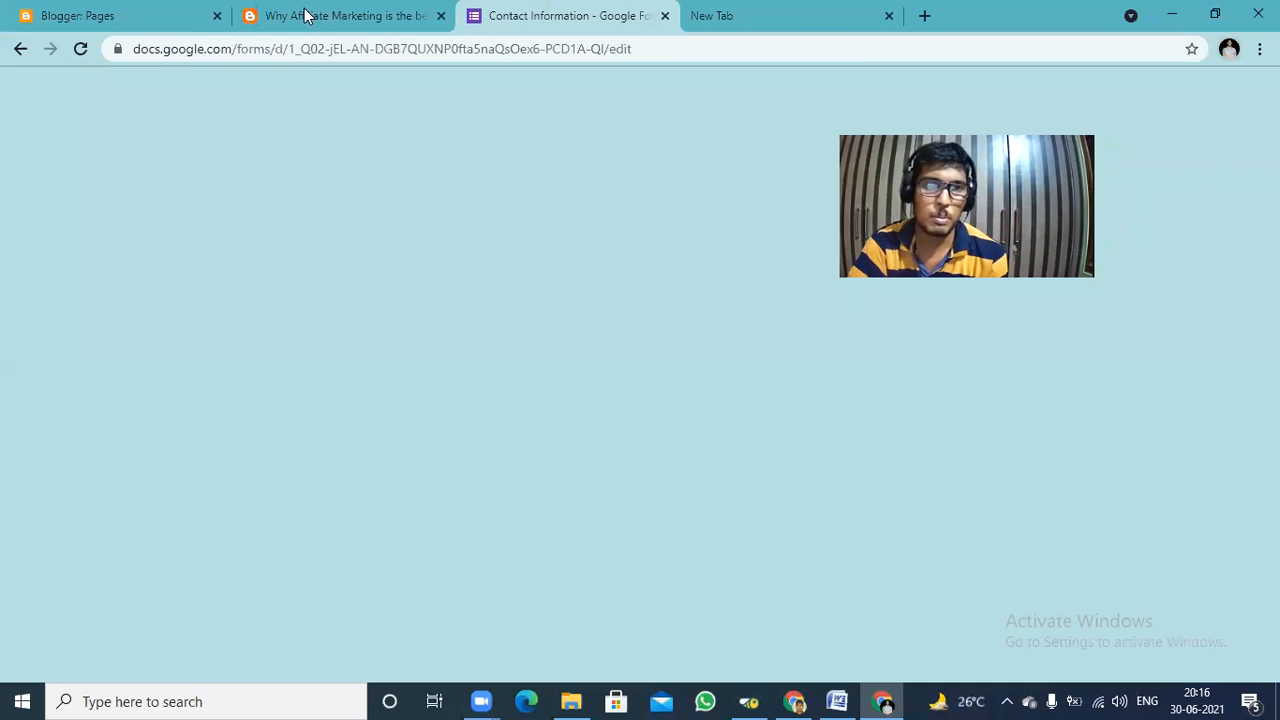
click(305, 14)
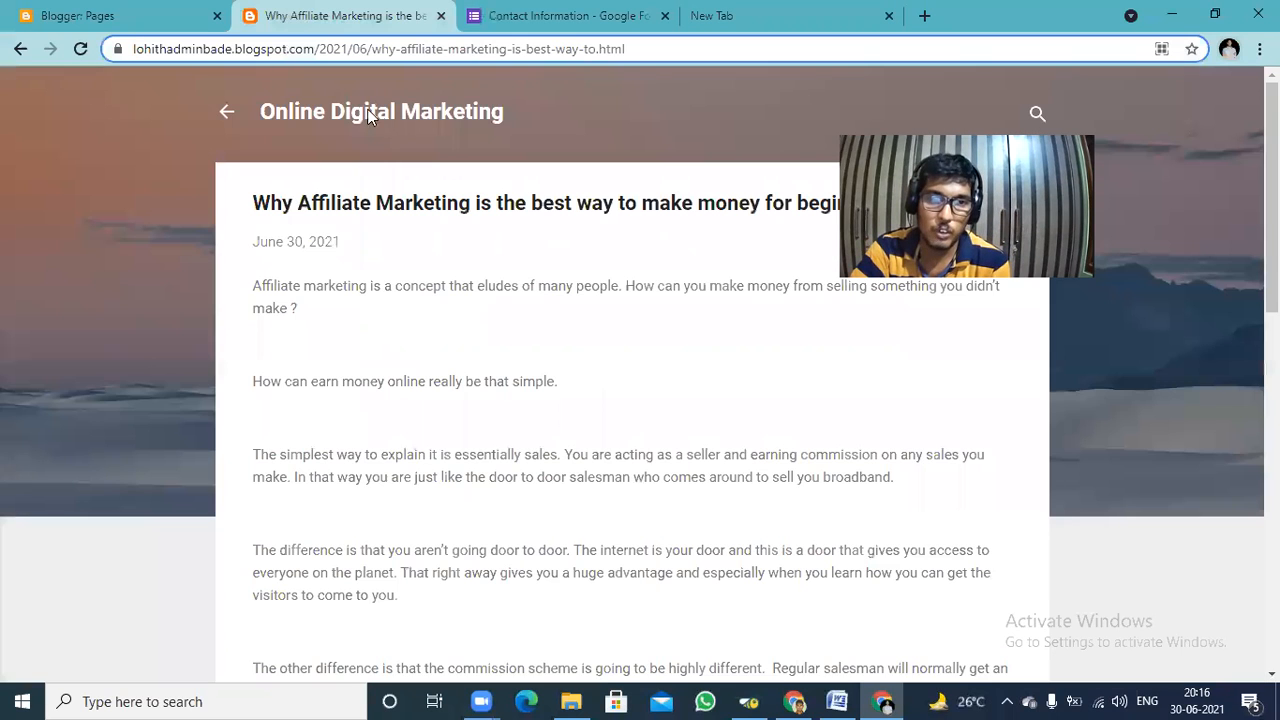
click(118, 12)
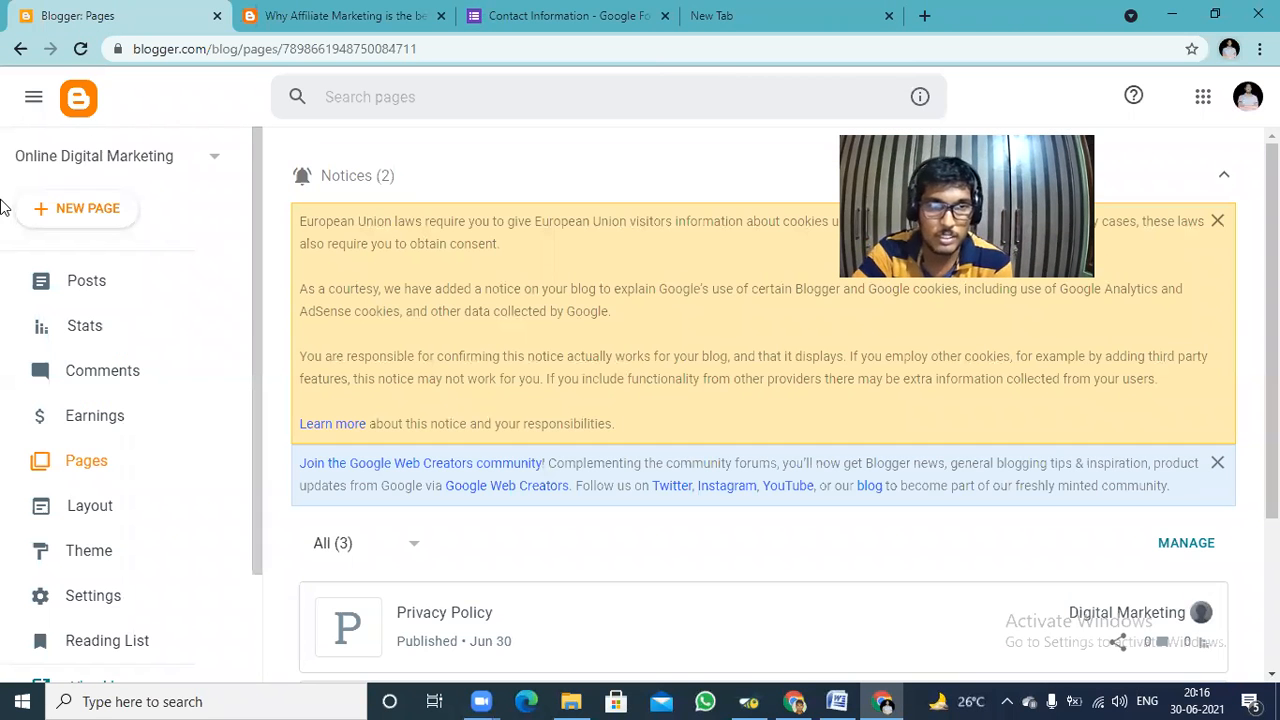
Create a new blog page and title it "Disclaimer".
click(65, 219)
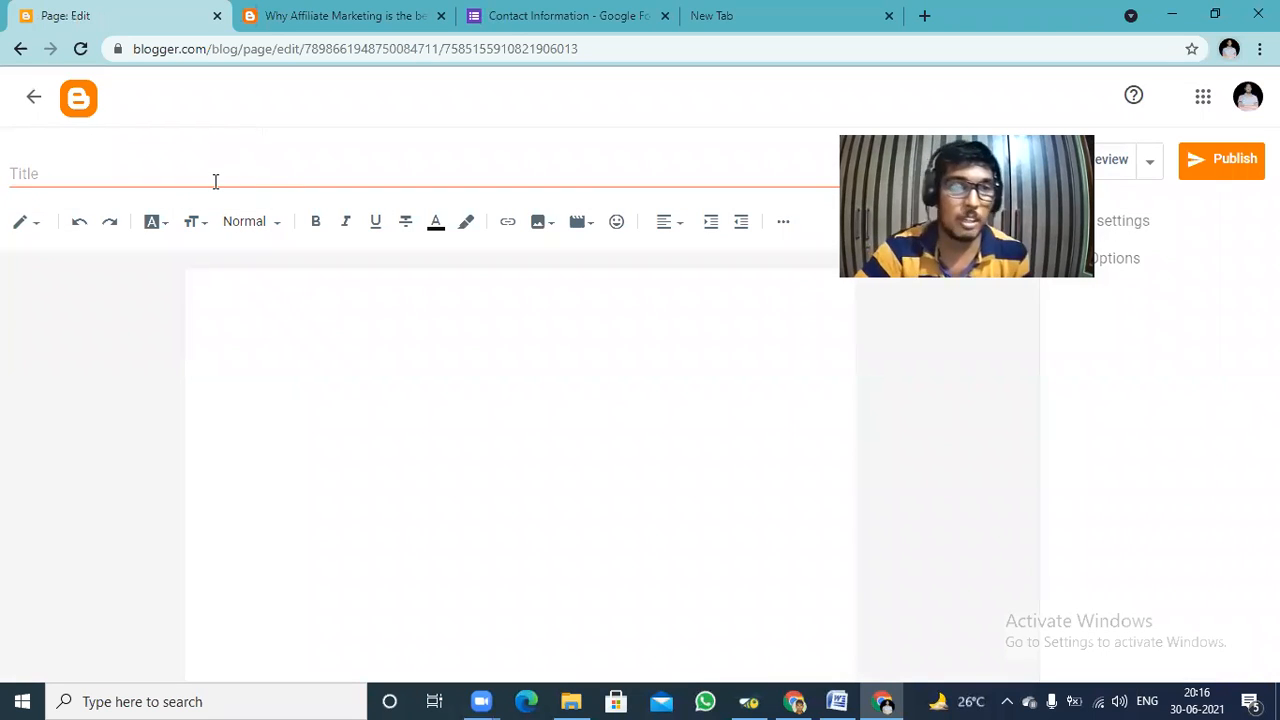
click(215, 180)
text(Discl)
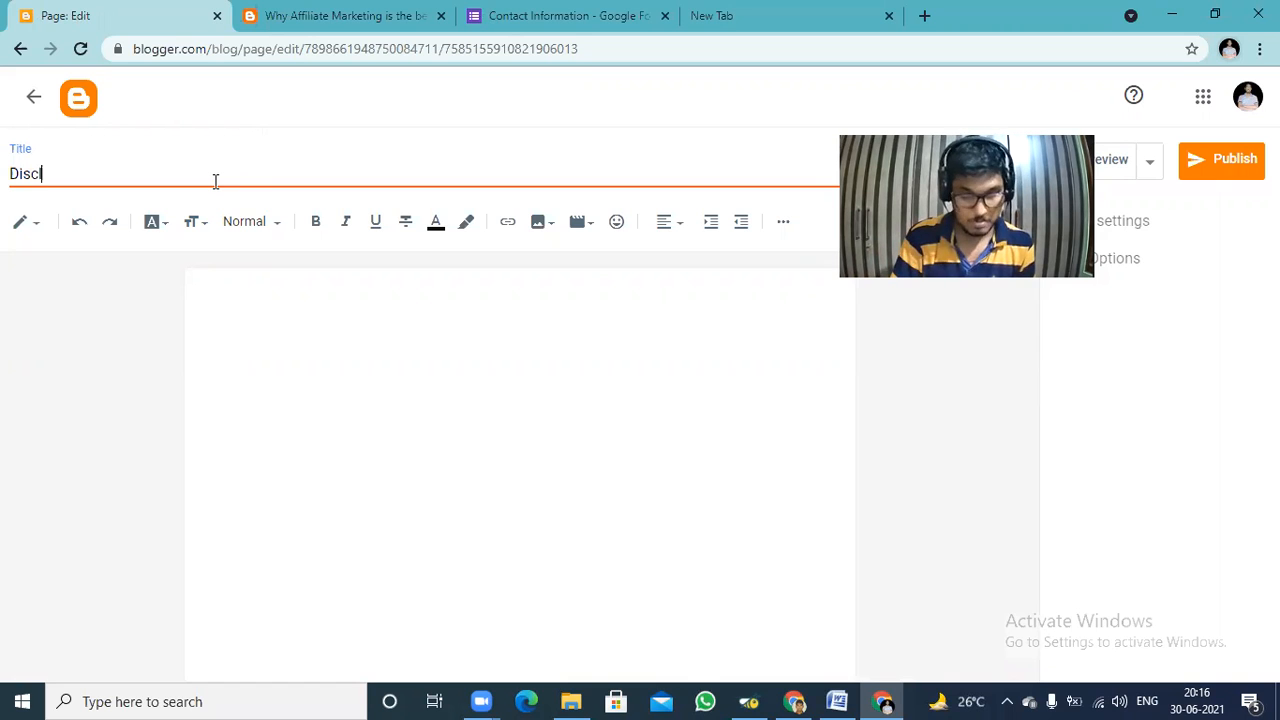
text(aimer)
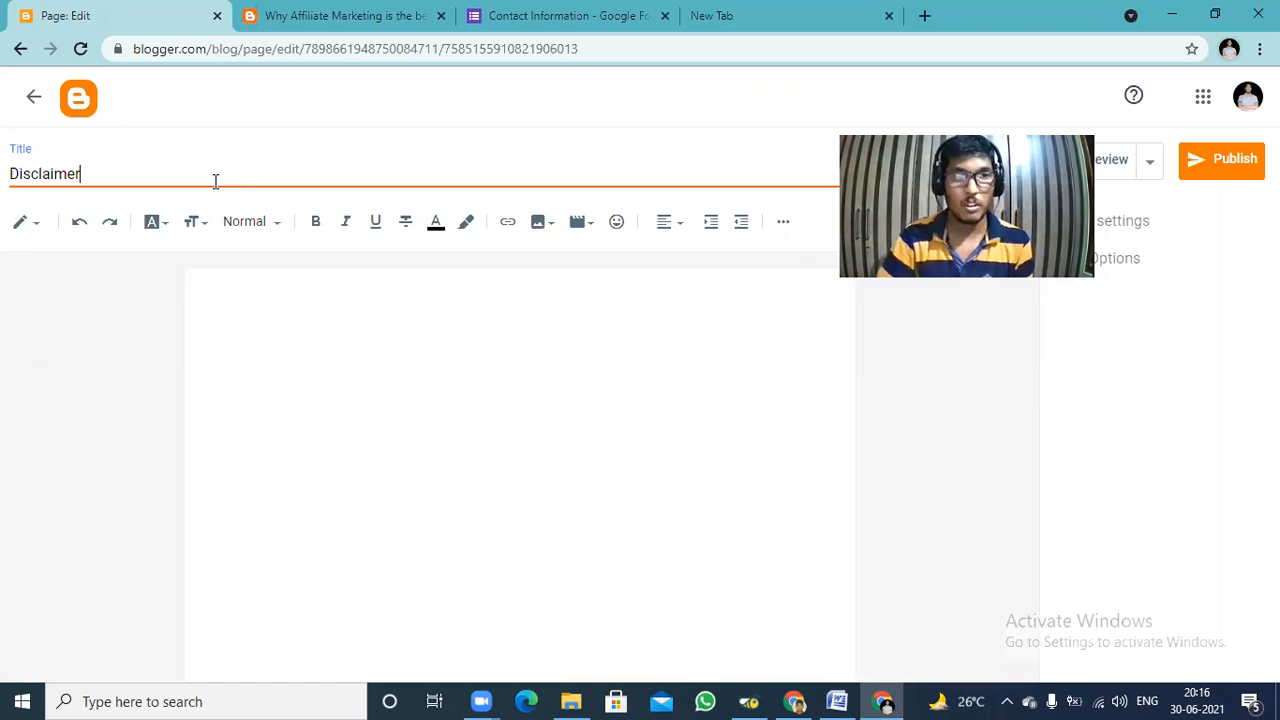
Load google.com in the empty browser tab.
click(744, 11)
click(733, 45)
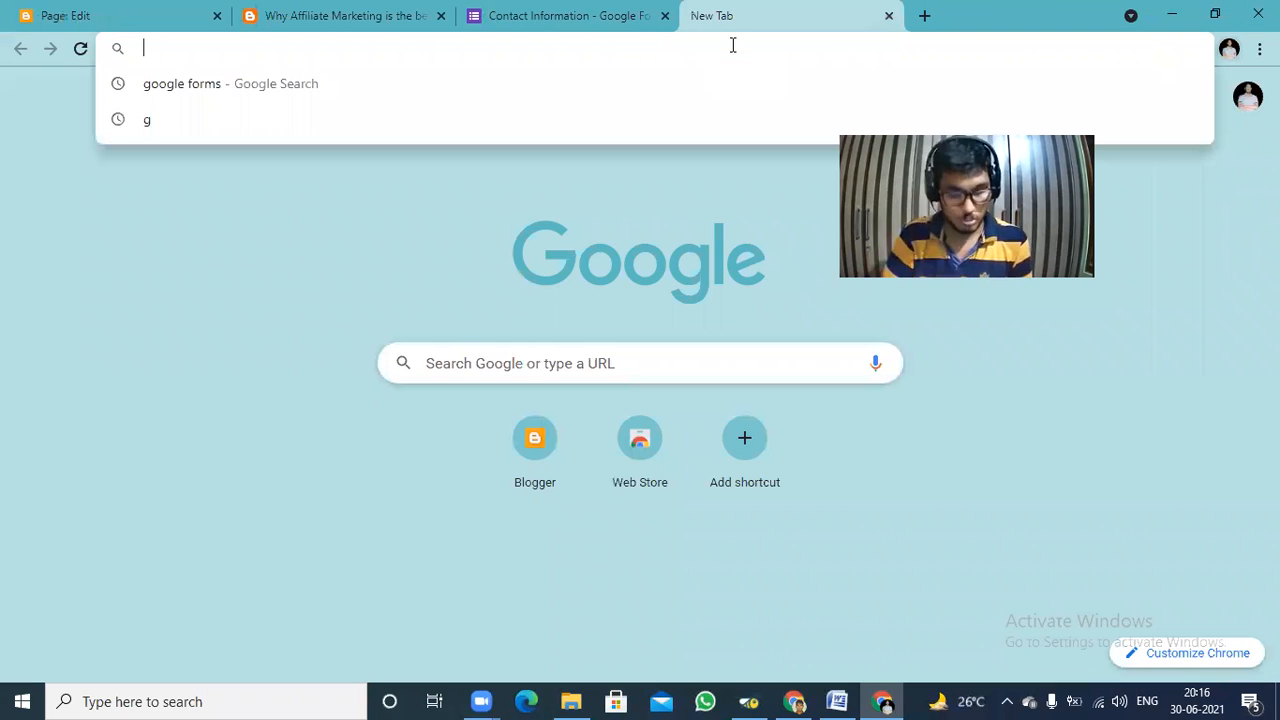
text(g)
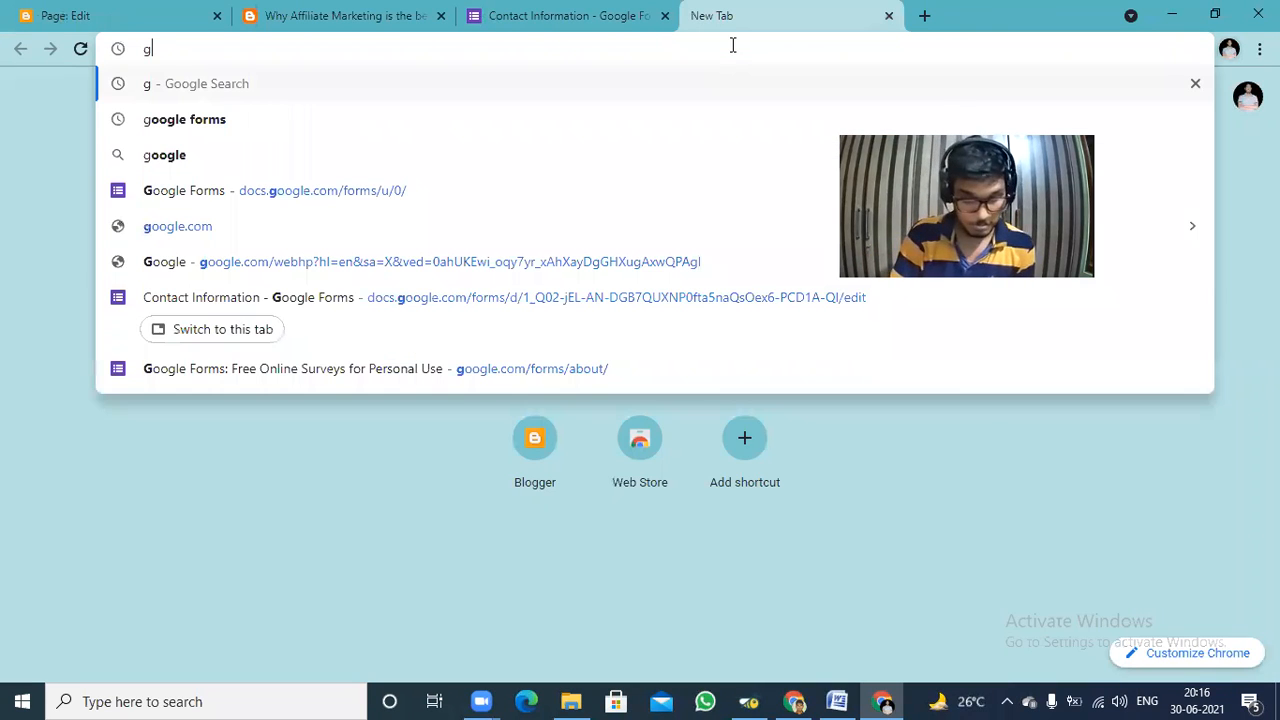
text(oogle)
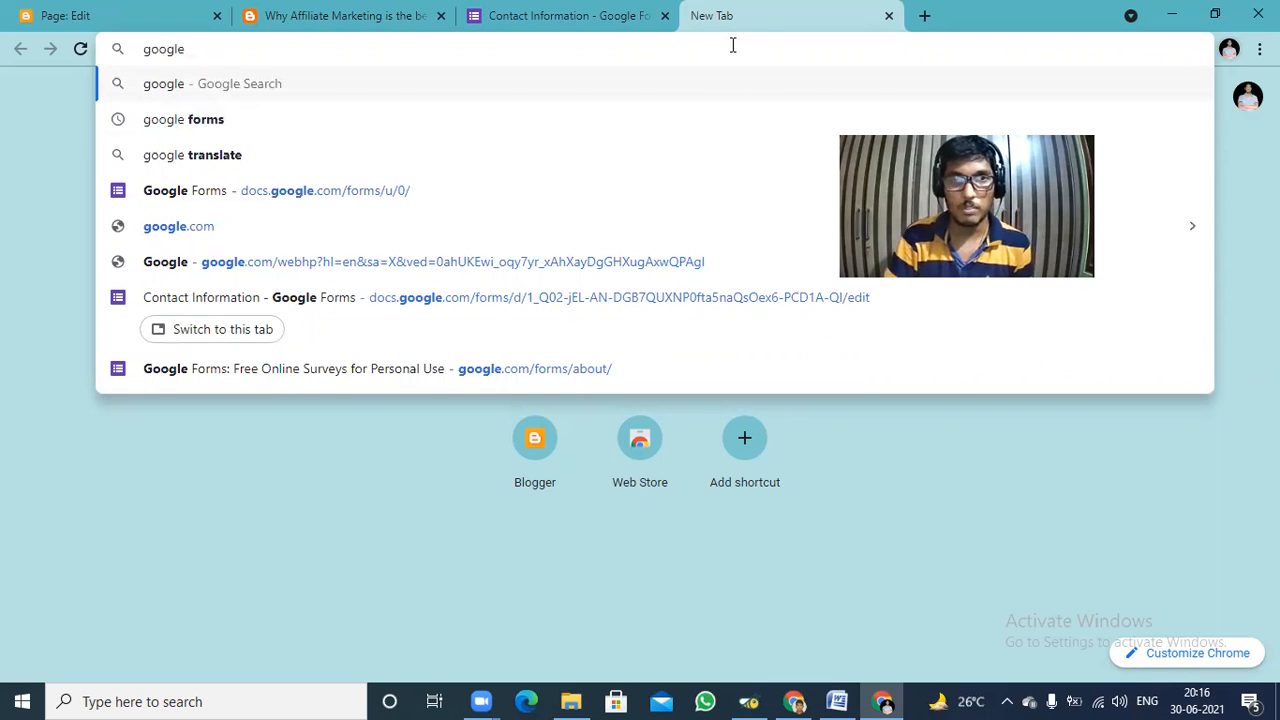
text( .cpo)
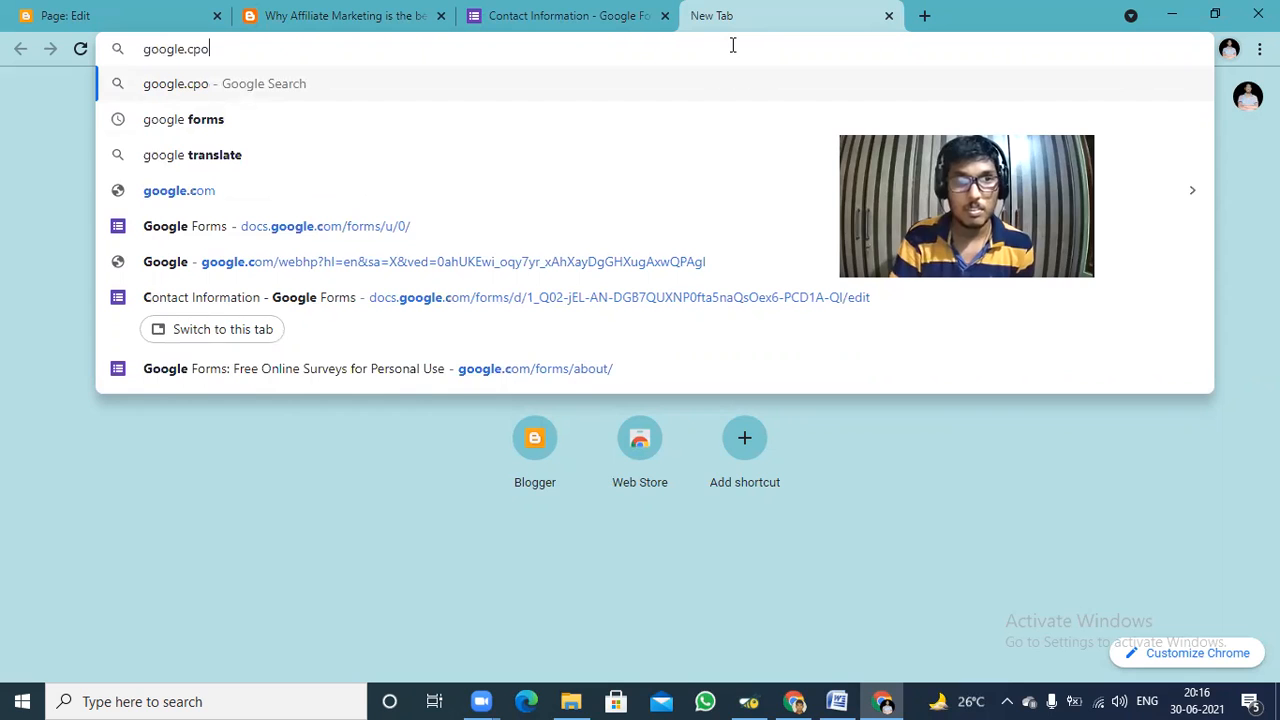
key(BackSpace)
key(BackSpace)
text(om)
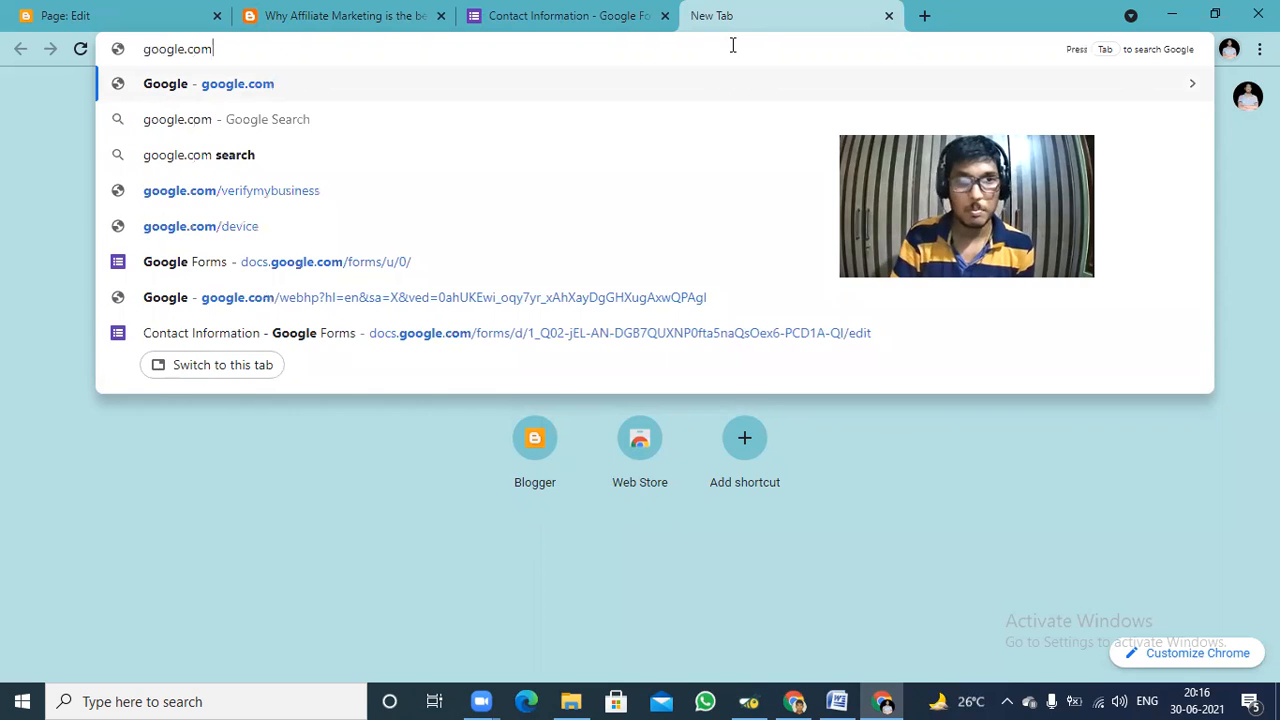
key(Return)
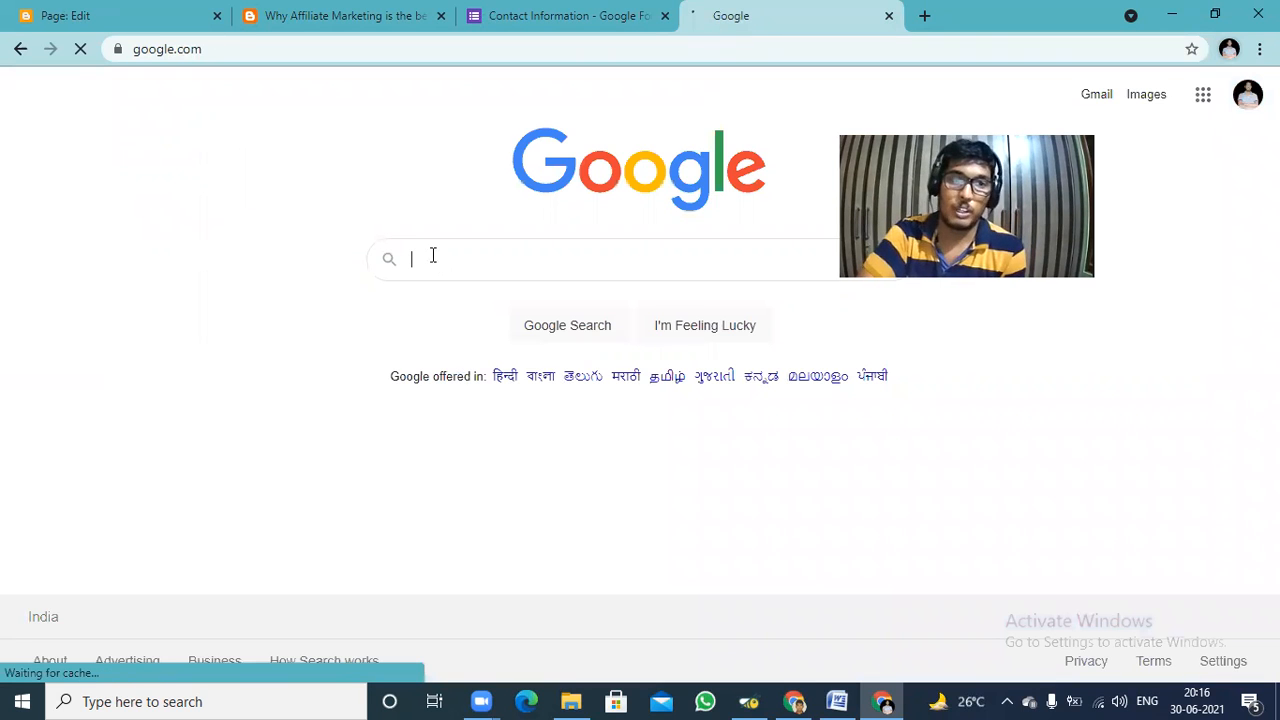
Search Google for "disclaimer generator" and open the disclaimergenerator.net result.
text(discla)
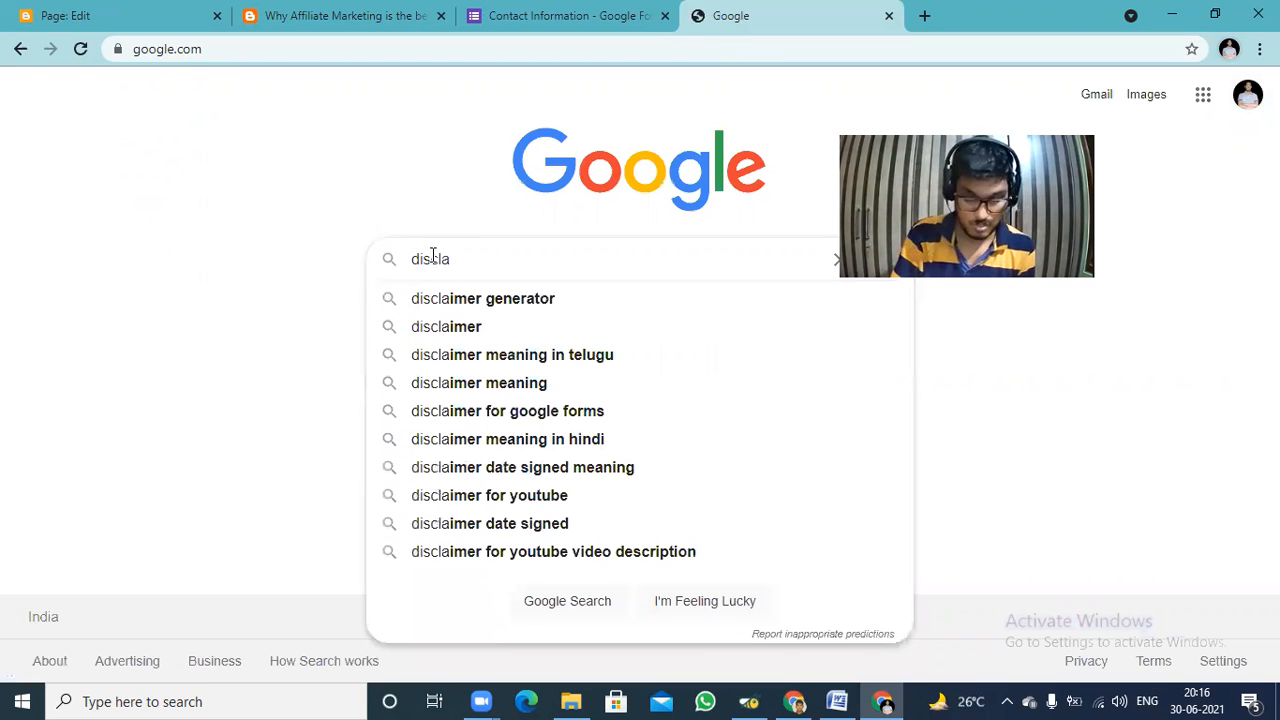
text(imer)
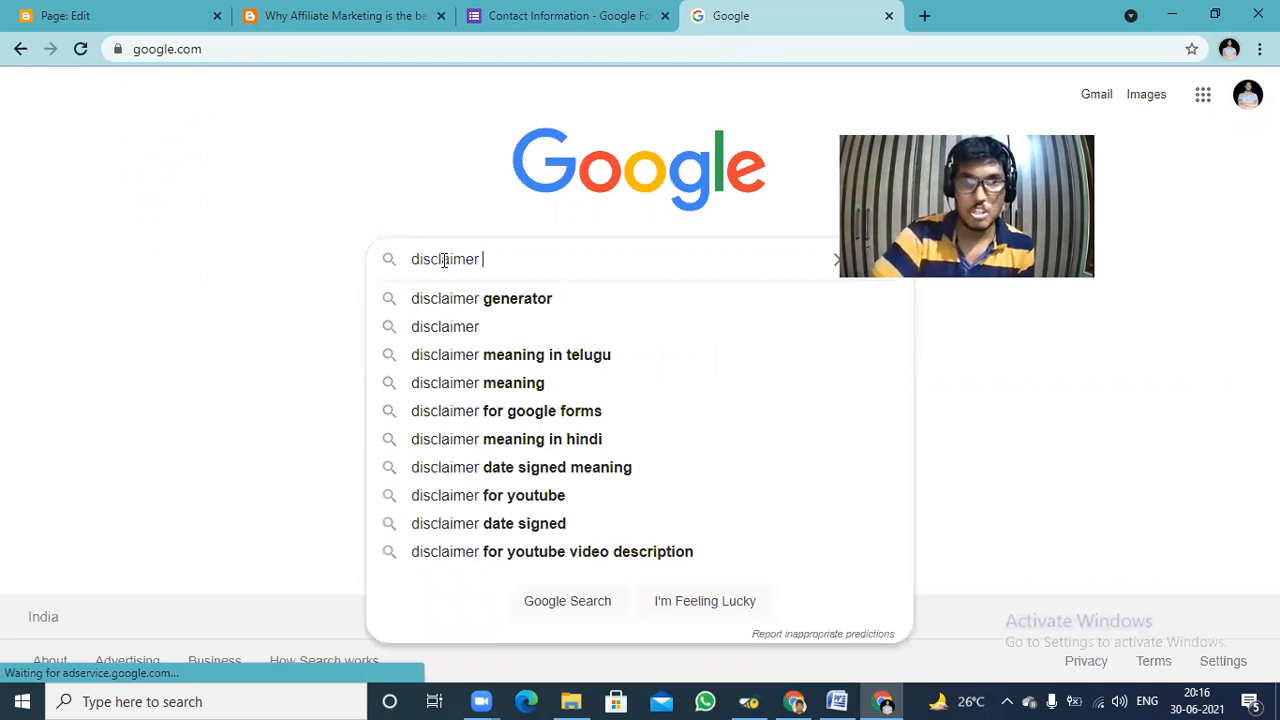
click(480, 300)
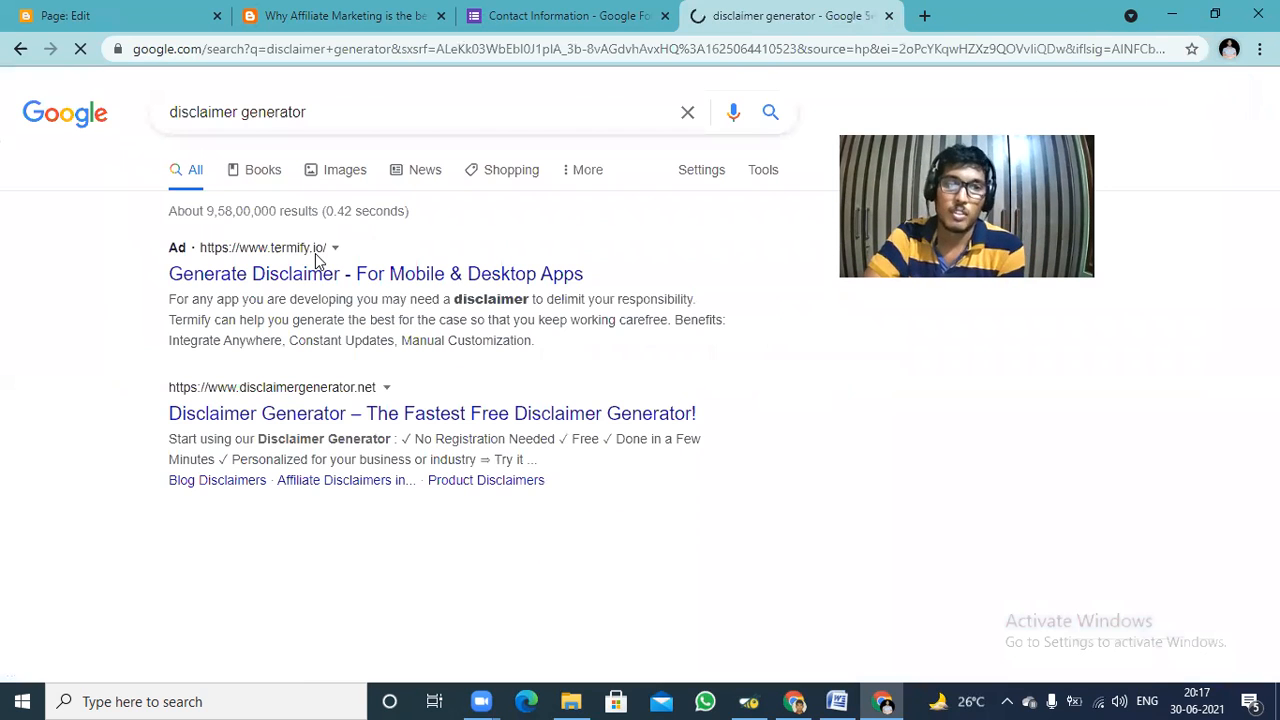
click(400, 418)
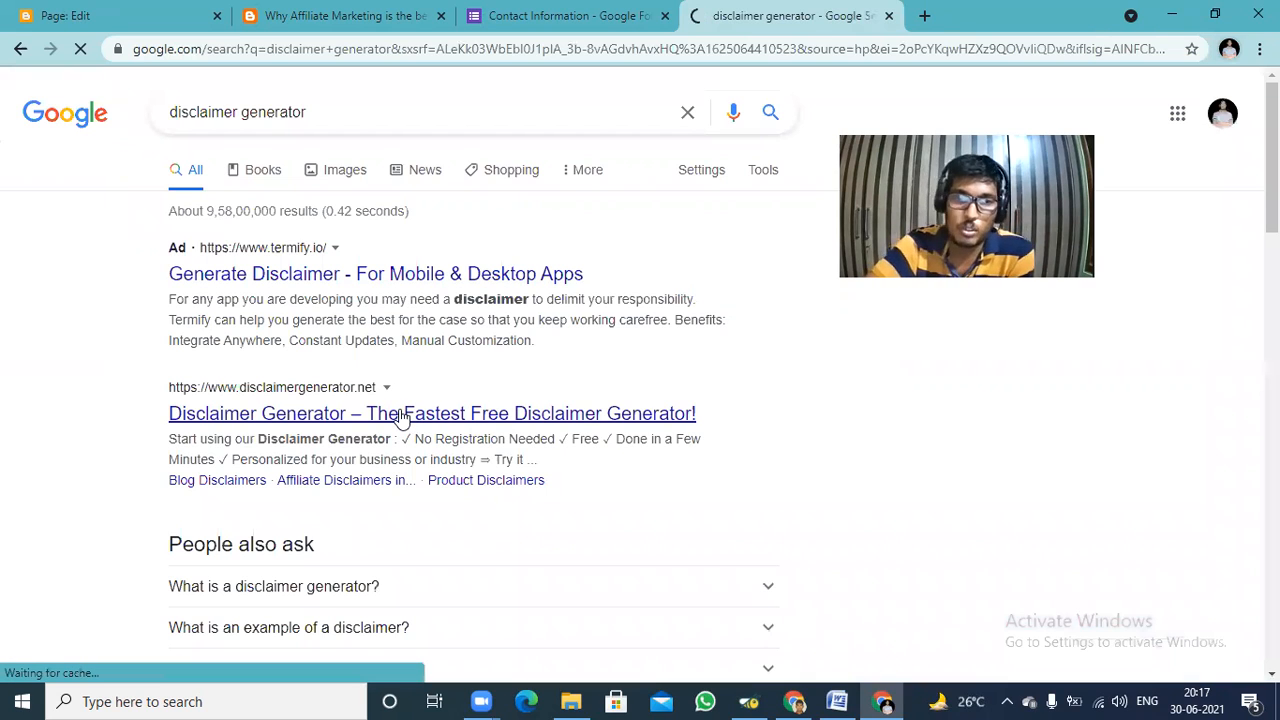
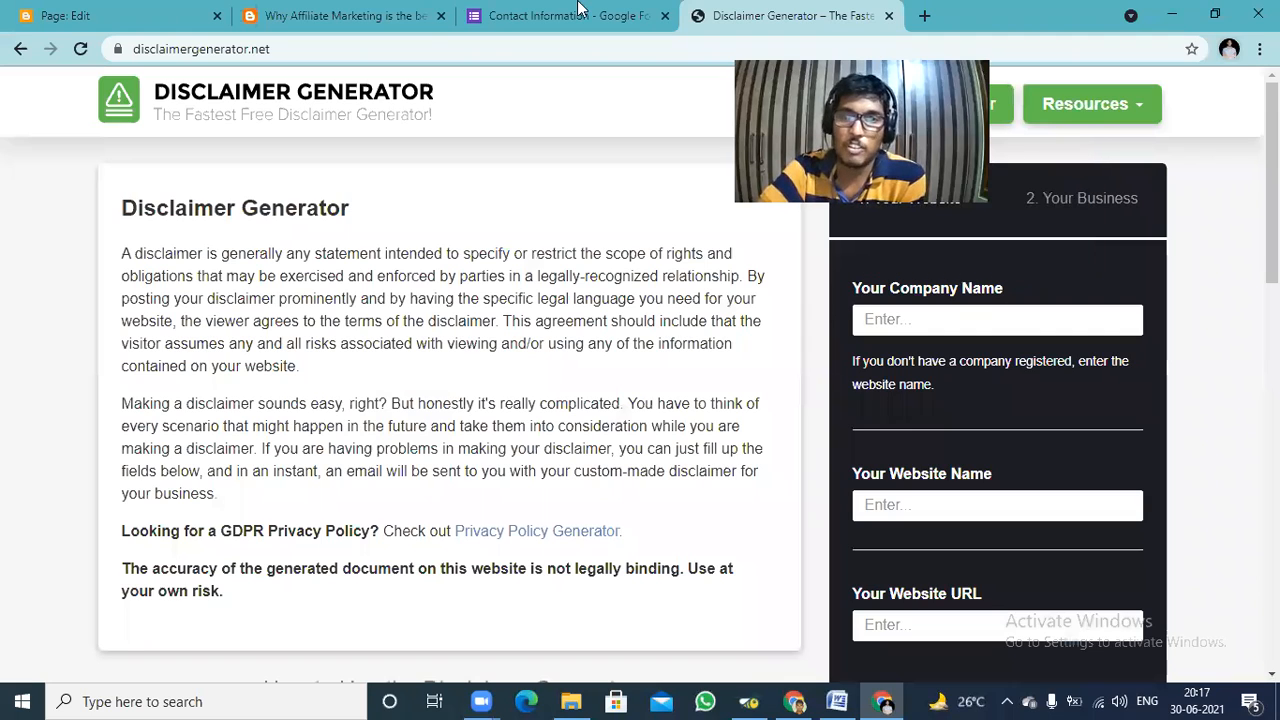
Enter "Online Digital Marketing" as the company name in the disclaimer generator form.
click(884, 325)
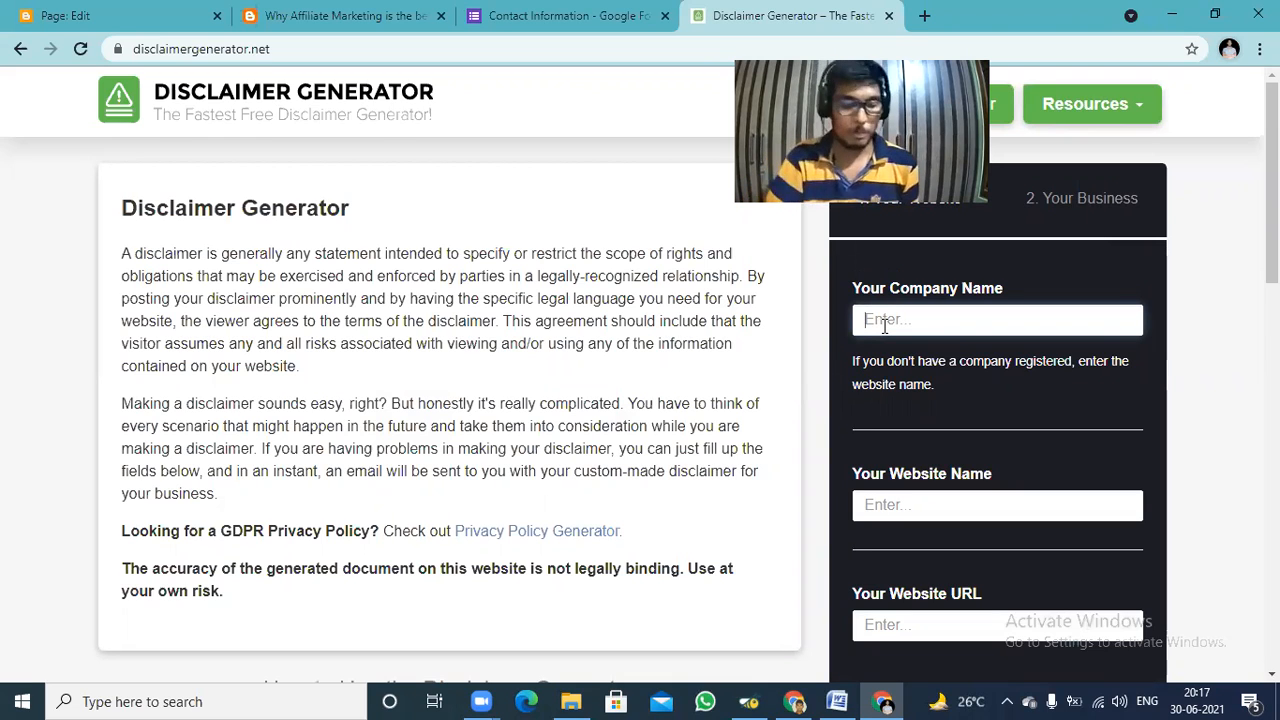
text(O)
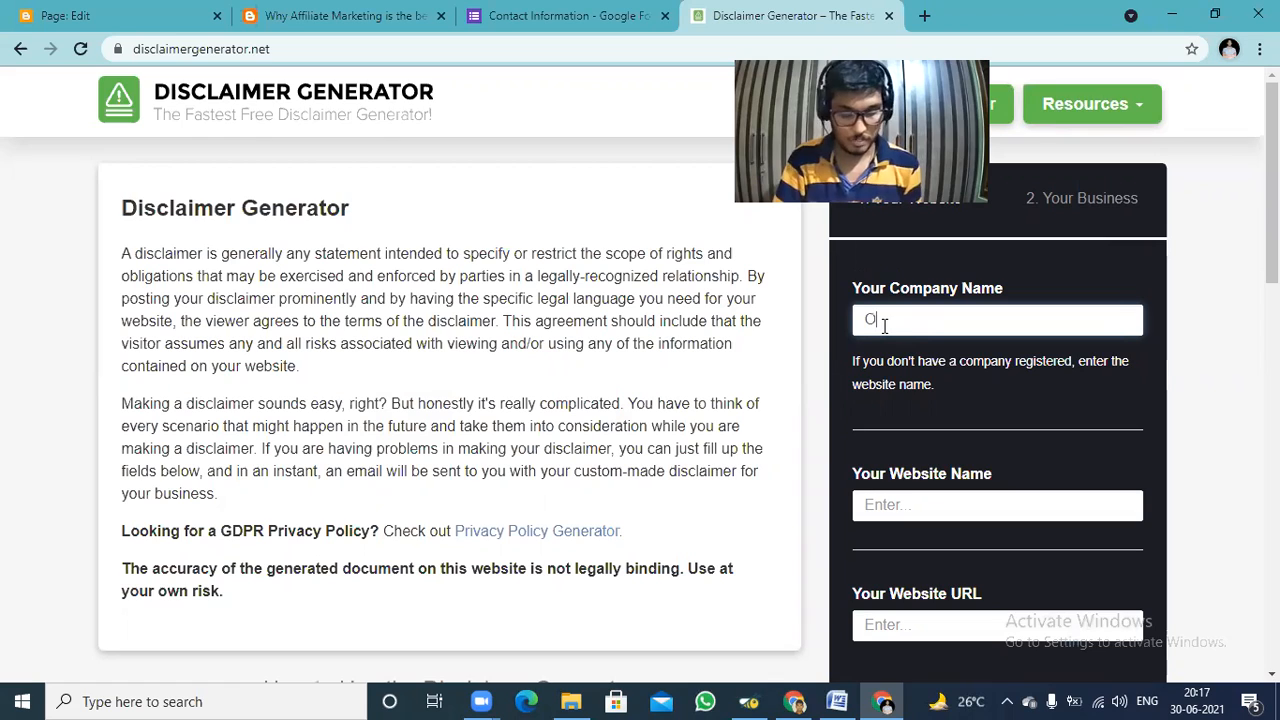
text(nline)
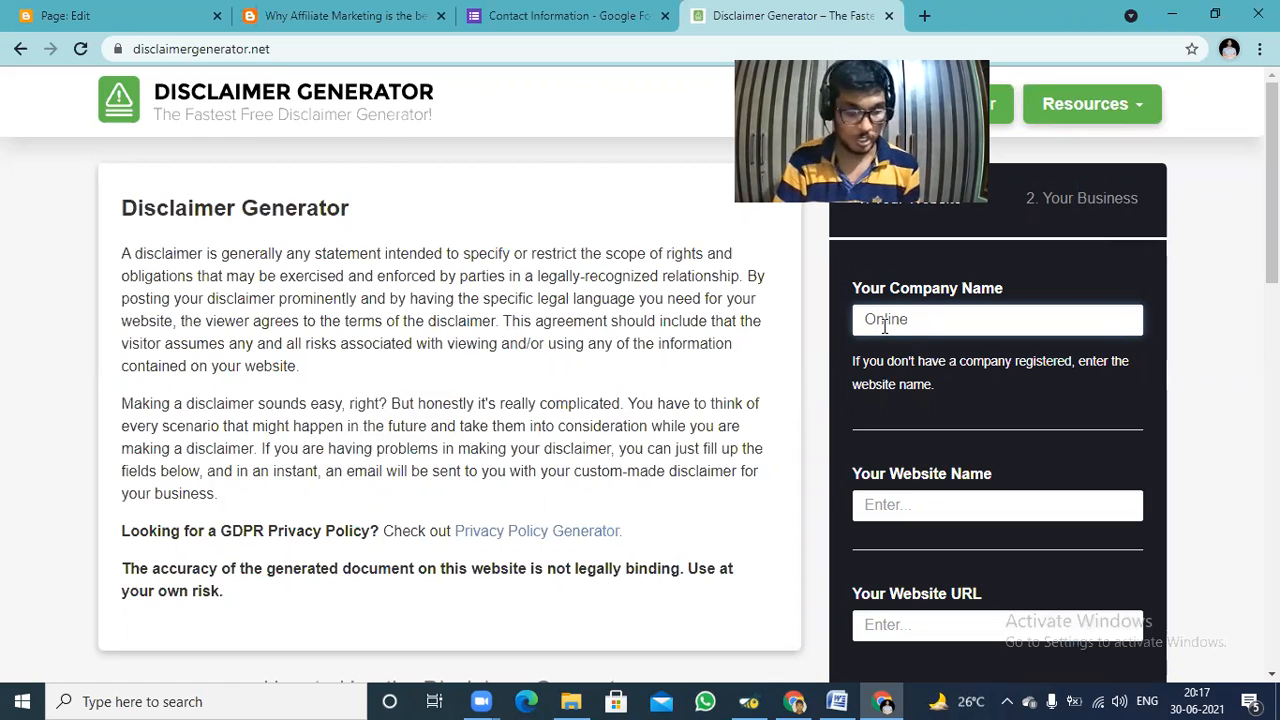
text( Digit)
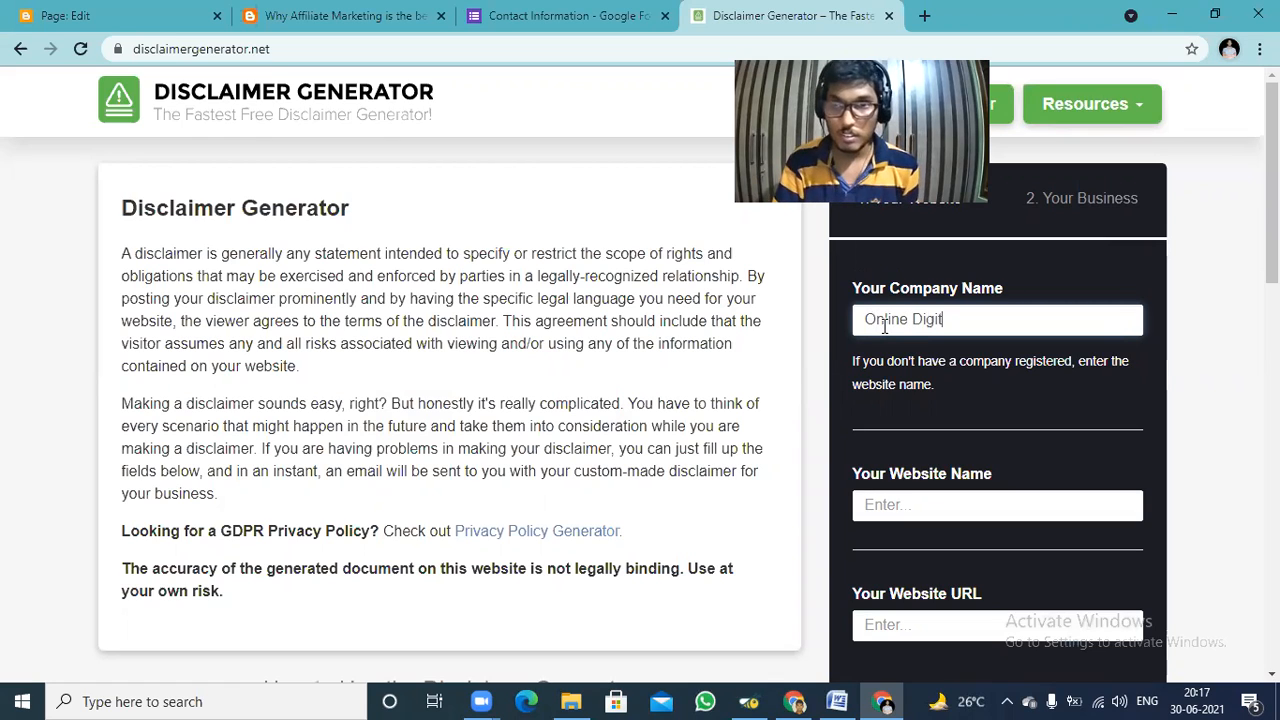
text(a)
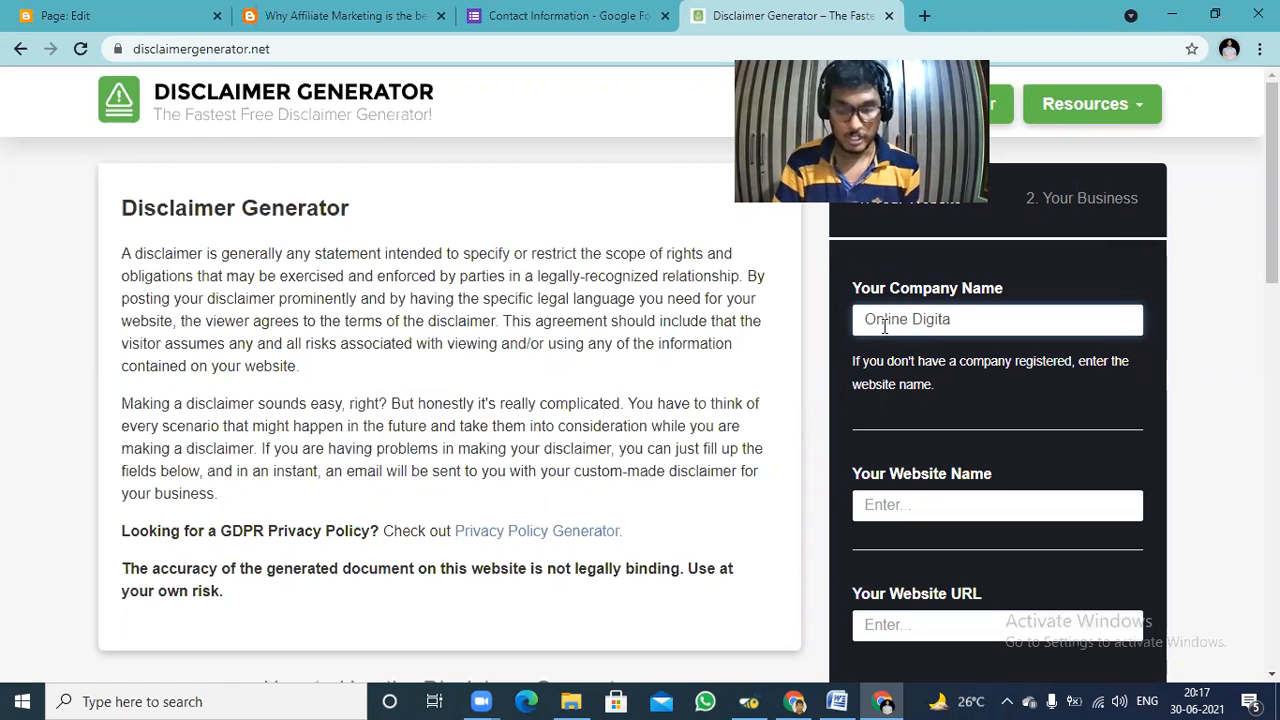
text(l Ma)
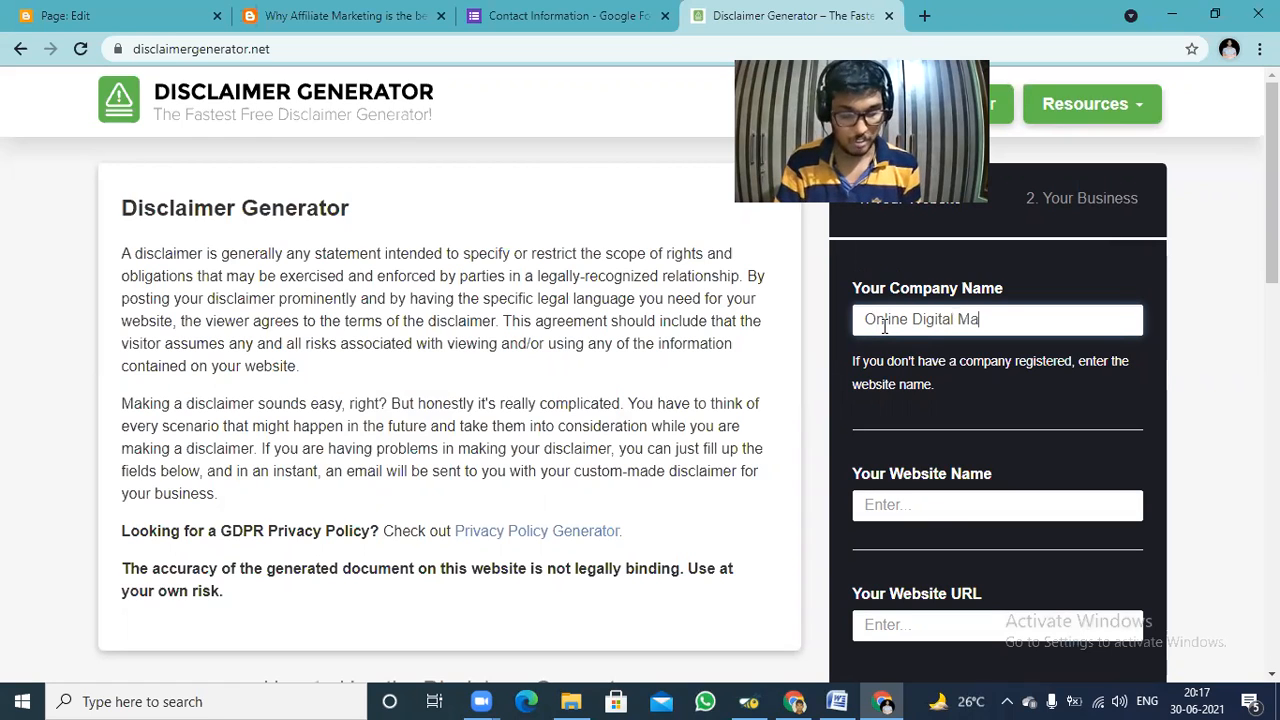
text(rketing)
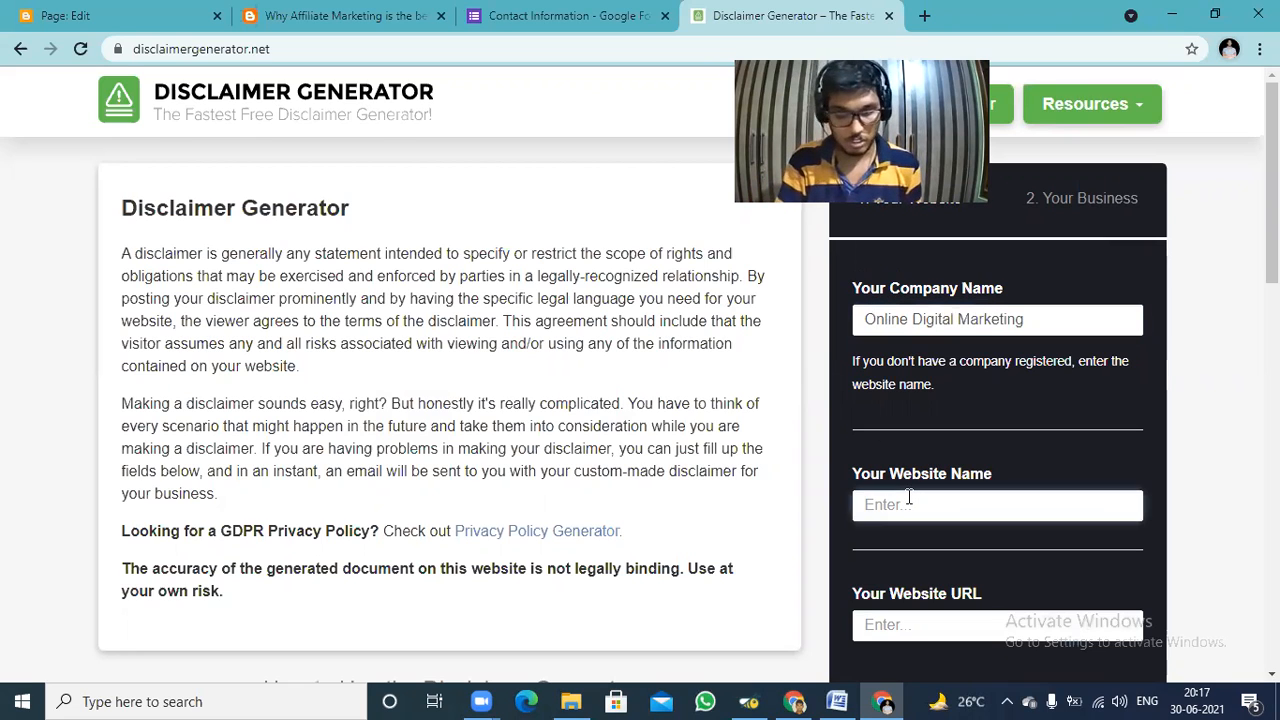
text(Online)
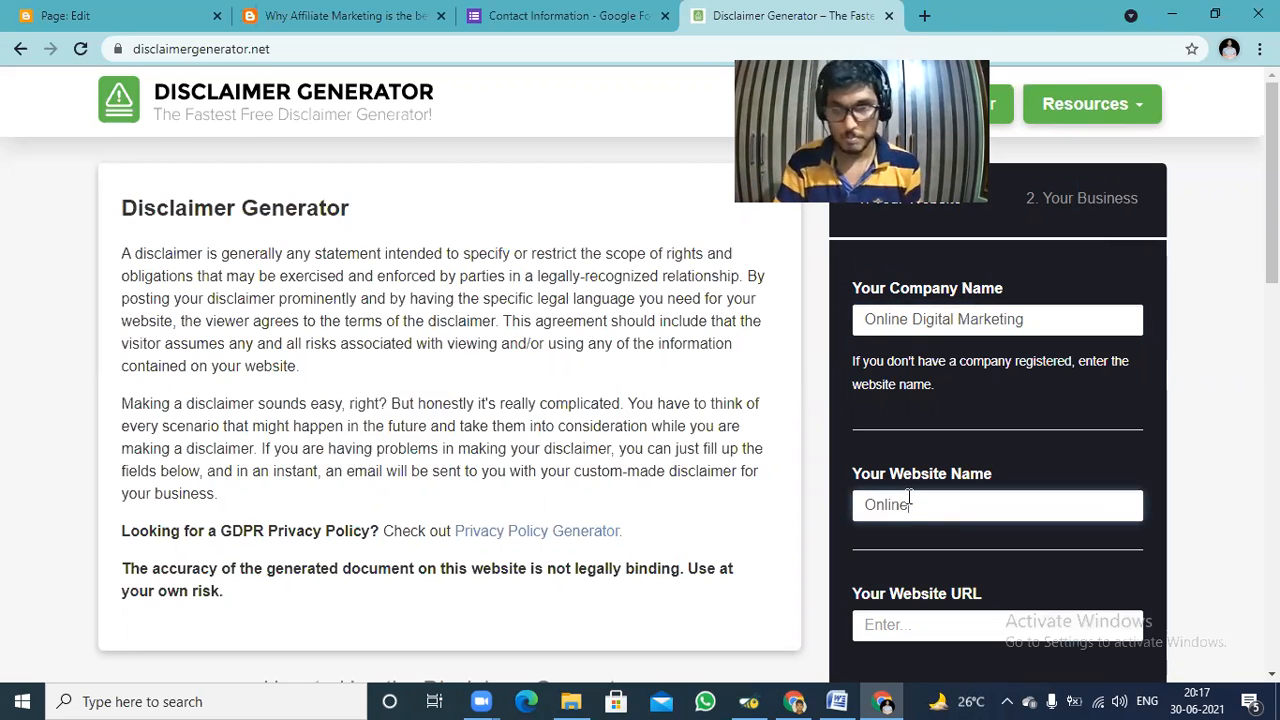
text( Market)
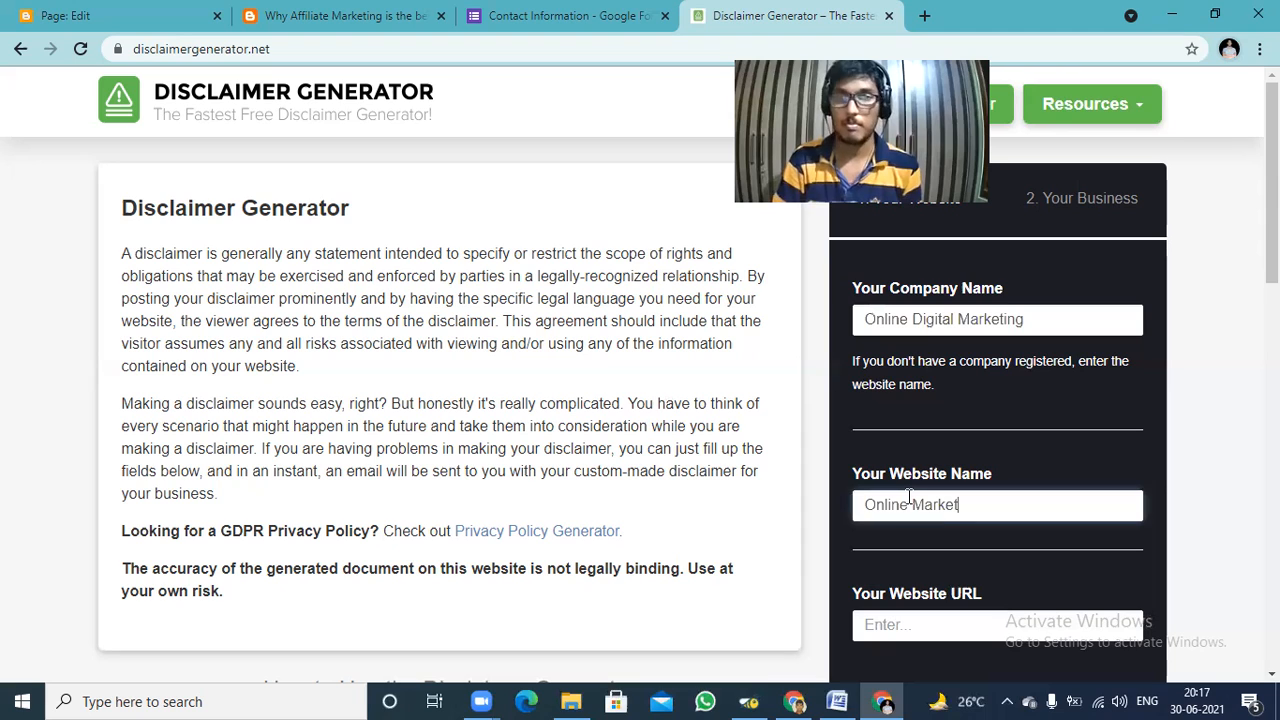
text(ing)
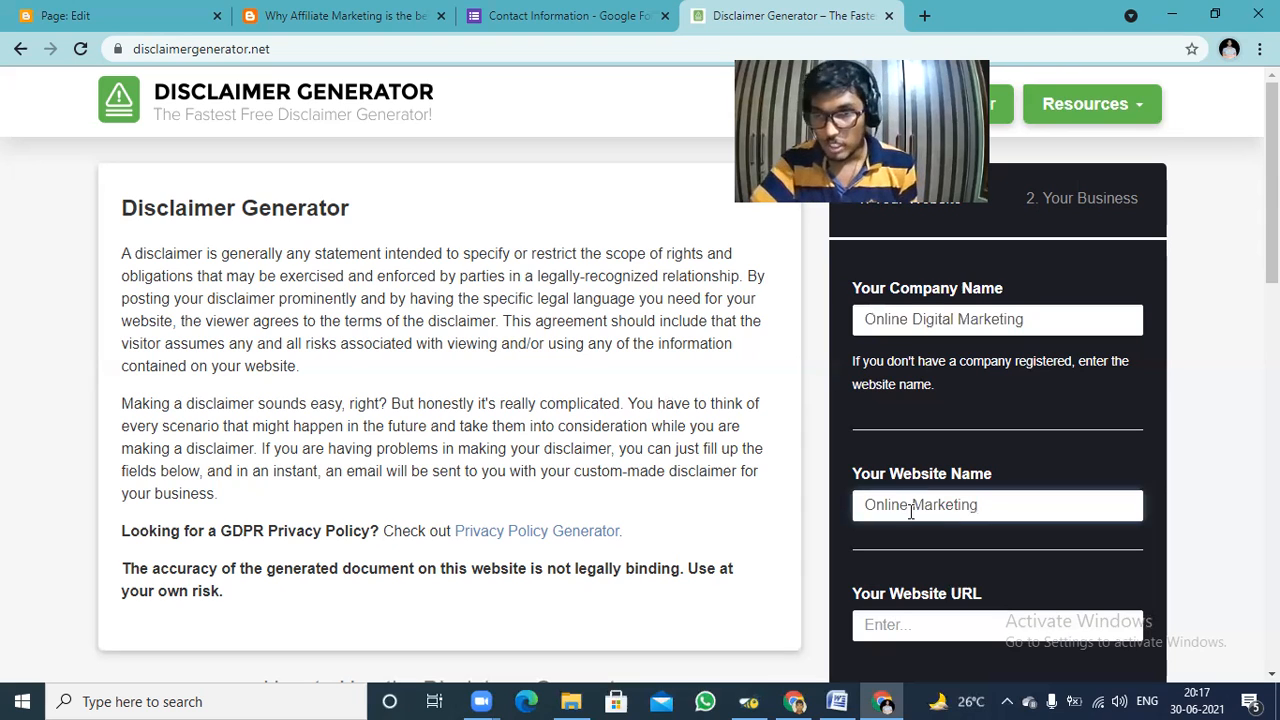
Fill in the website name as "Online Digital Marketing", inserting the missing word "Digital" between the other two words.
click(907, 505)
text(D)
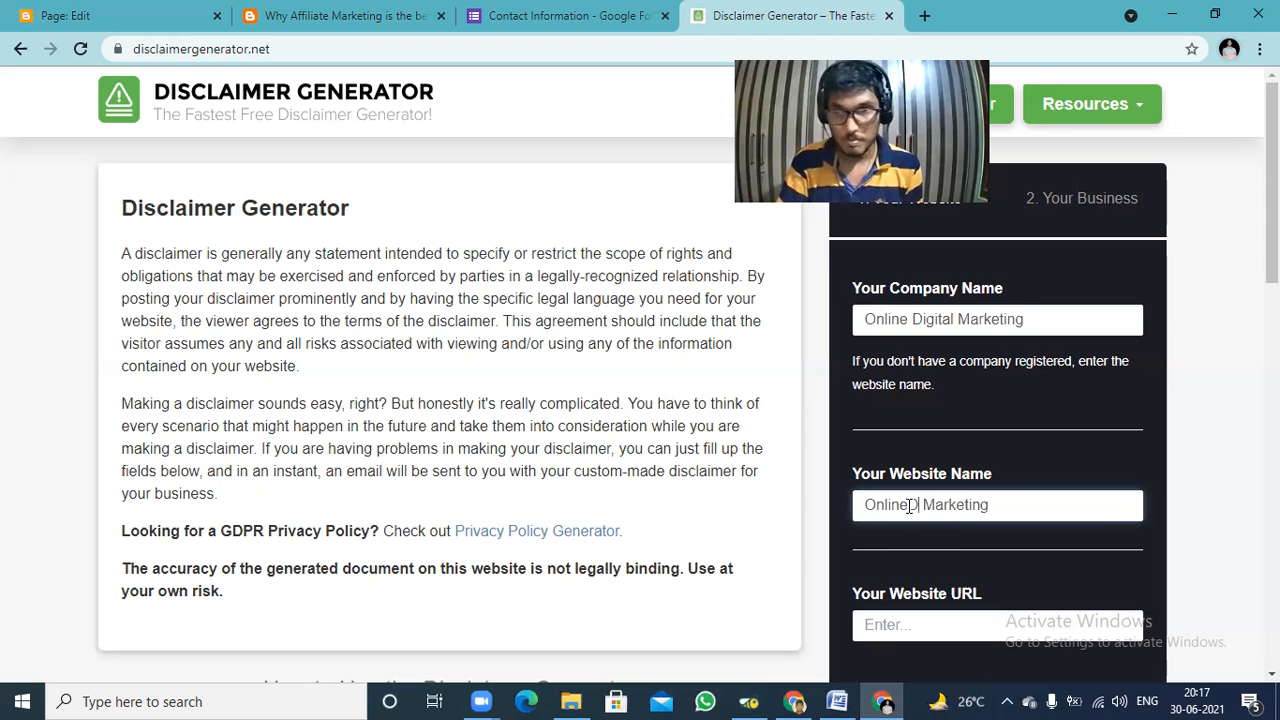
key(BackSpace)
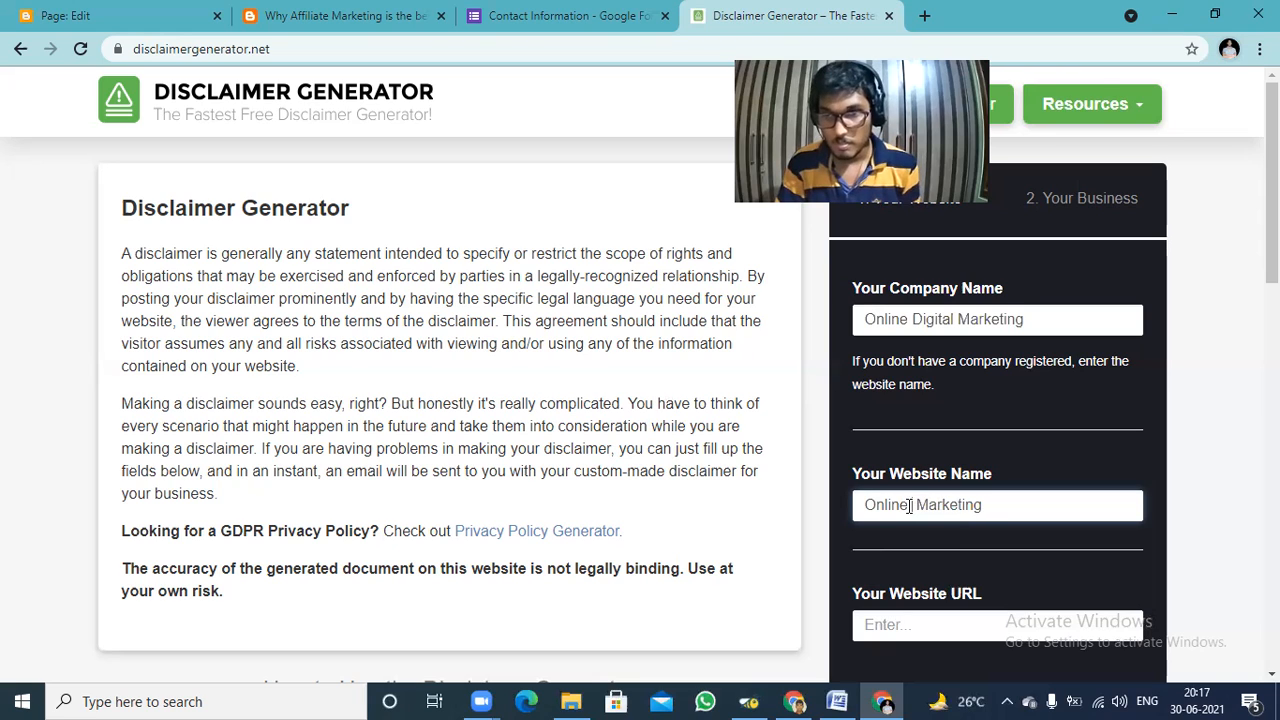
text(D)
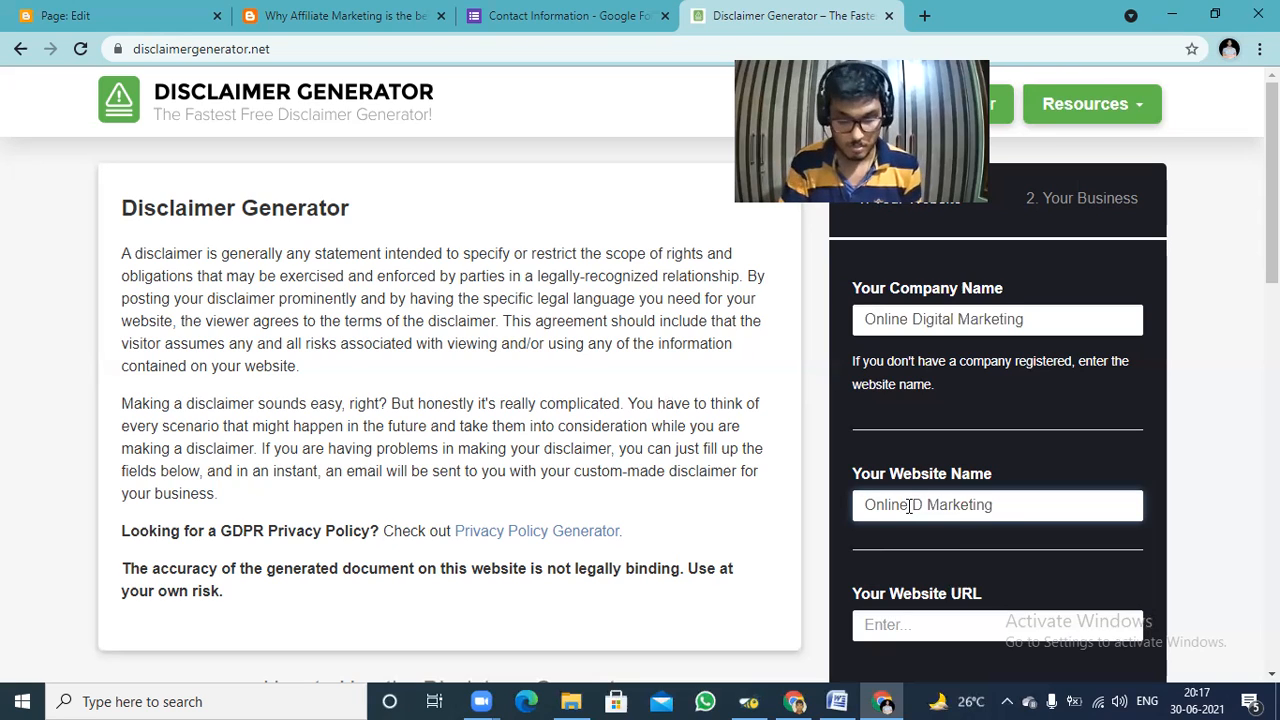
text(igital)
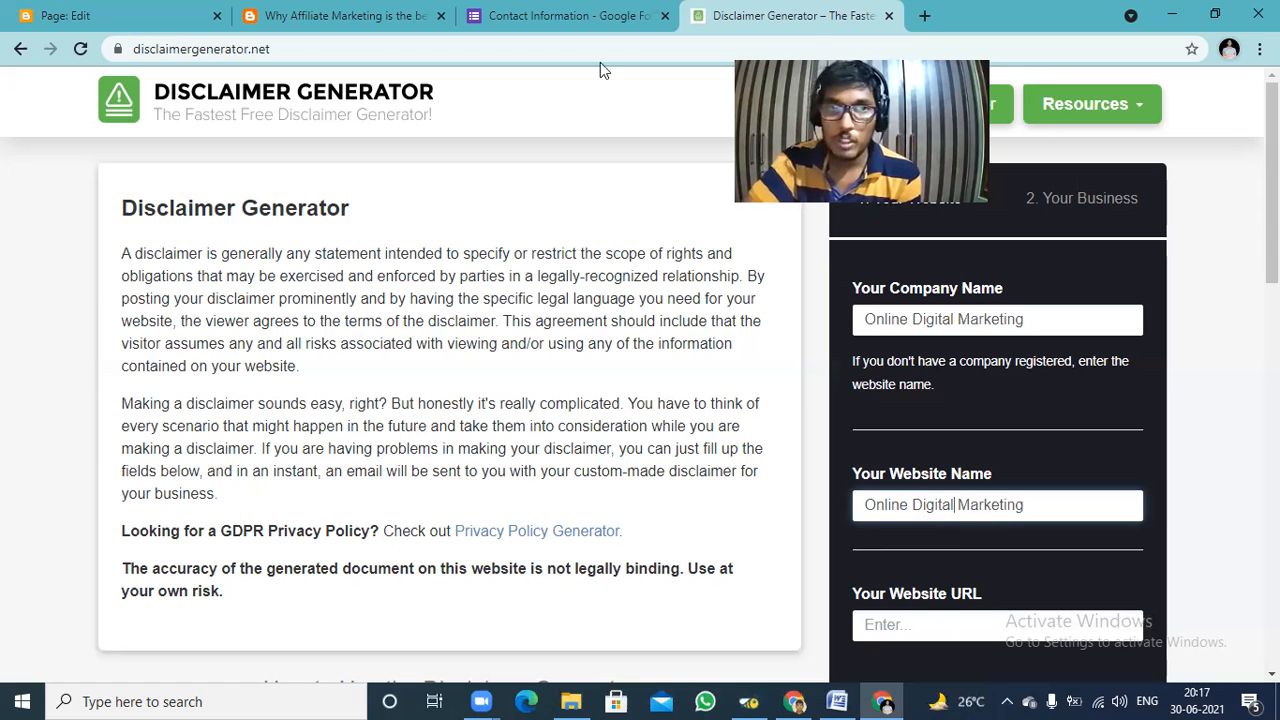
Copy the blog's base address, without the post path, from the published affiliate marketing post and paste it as the website URL.
click(308, 12)
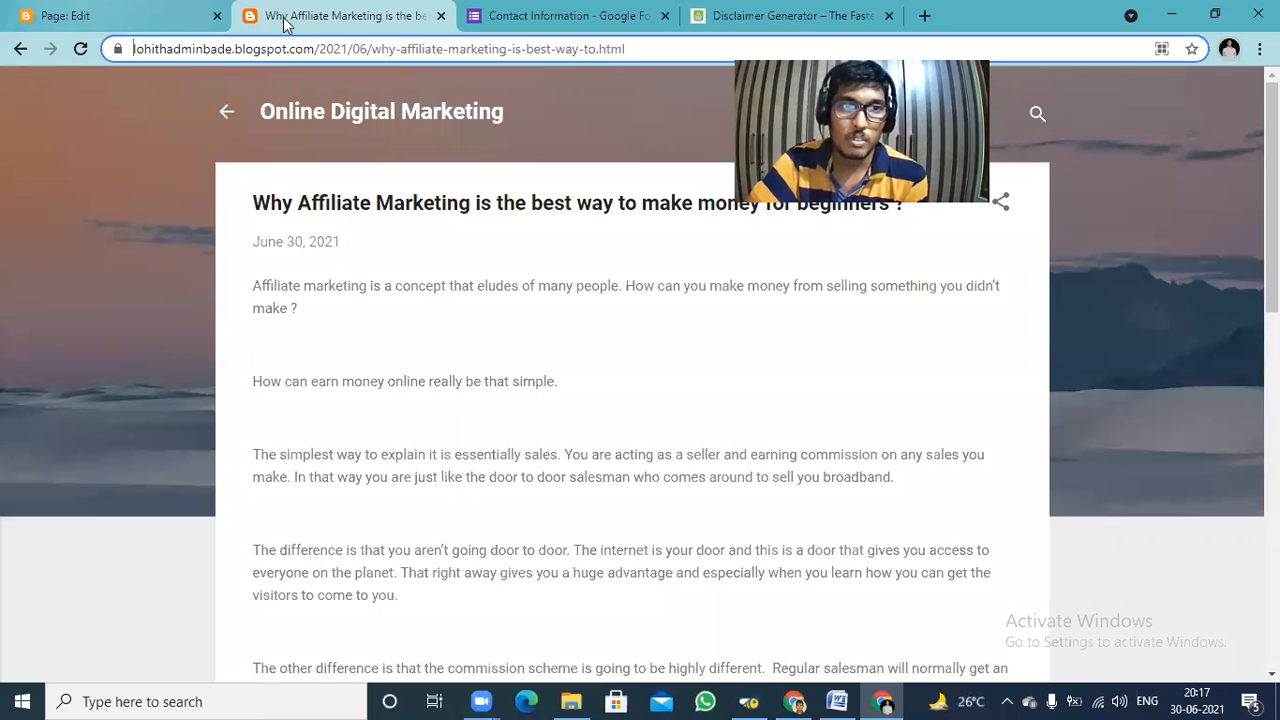
double_click(172, 47)
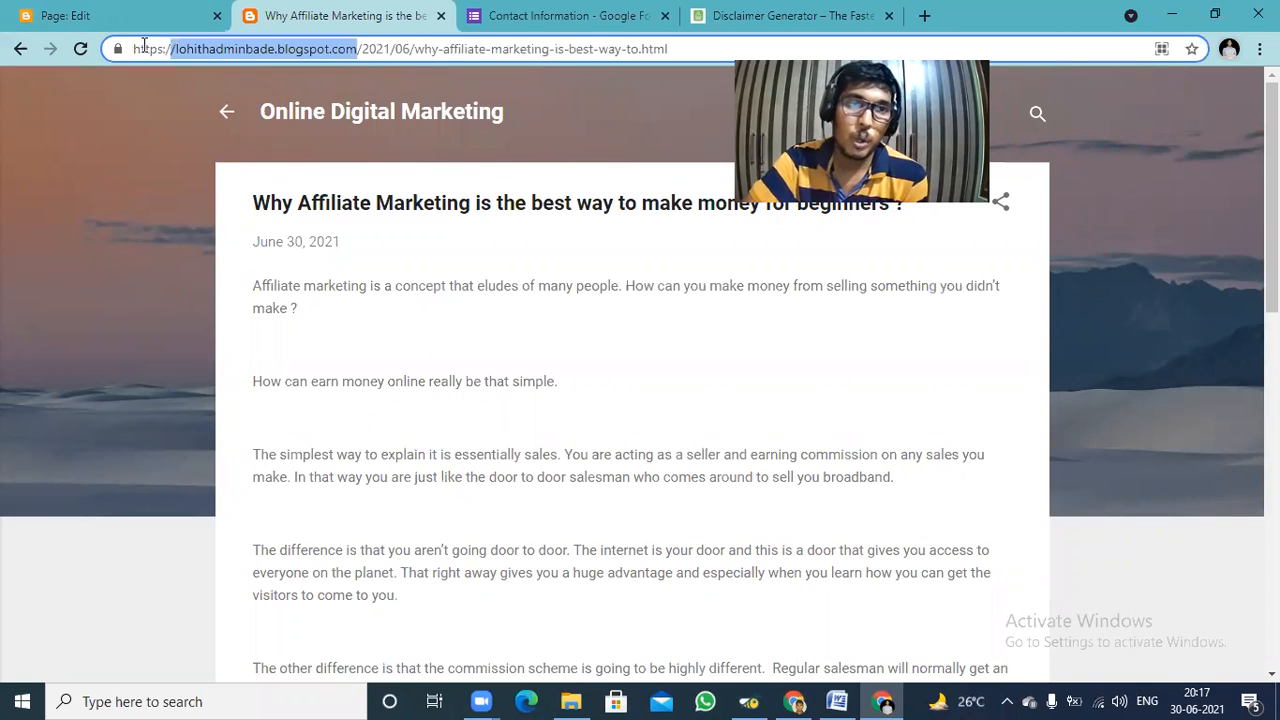
shift+click(135, 47)
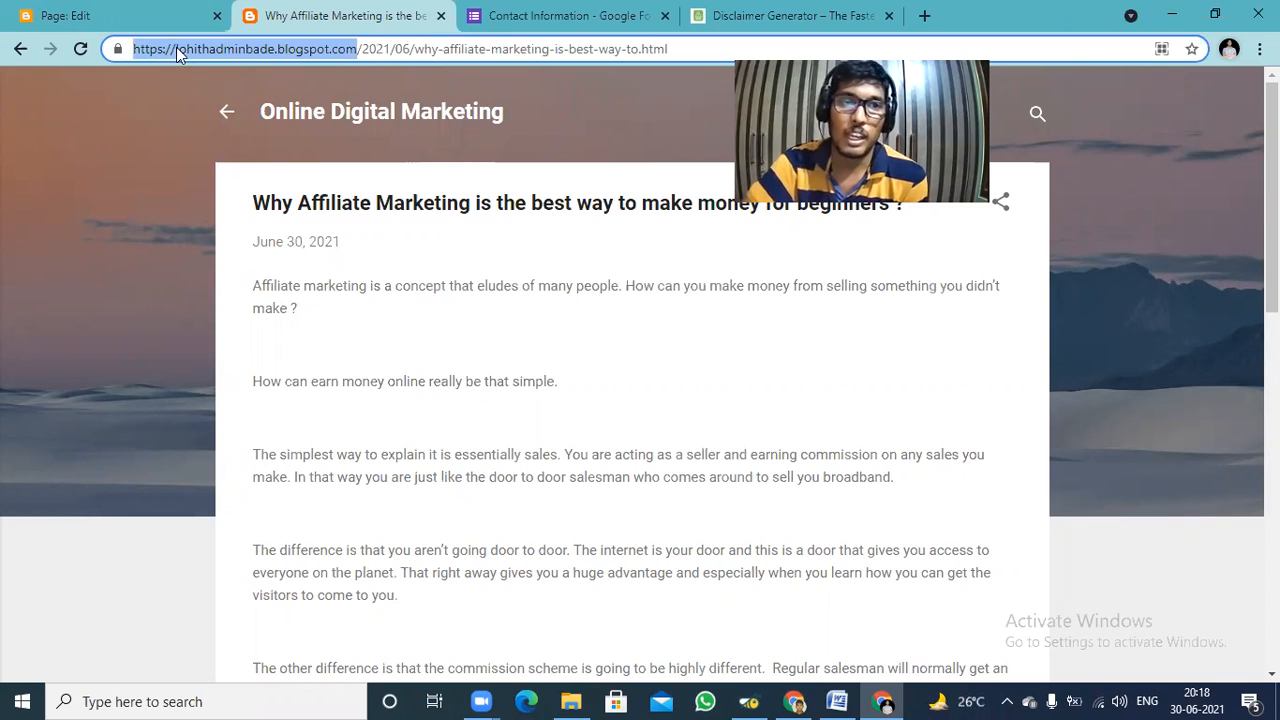
right_click(176, 47)
click(810, 12)
click(805, 15)
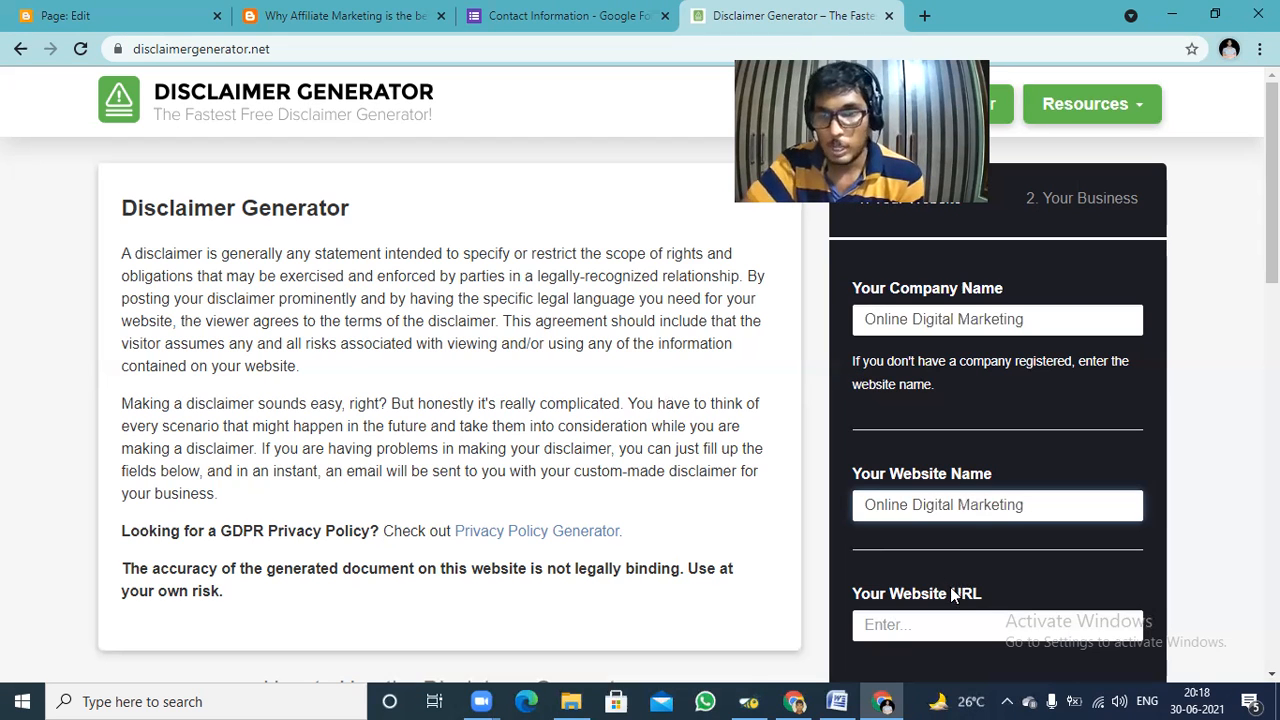
right_click(950, 626)
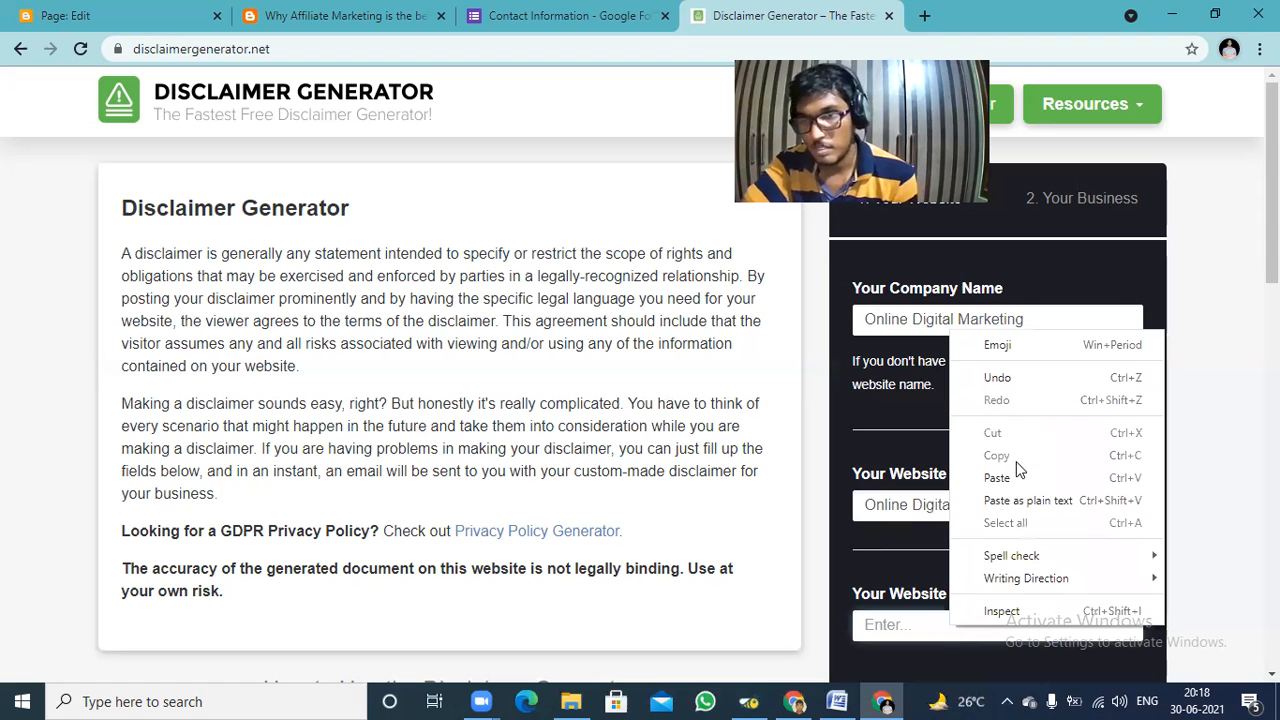
click(1000, 478)
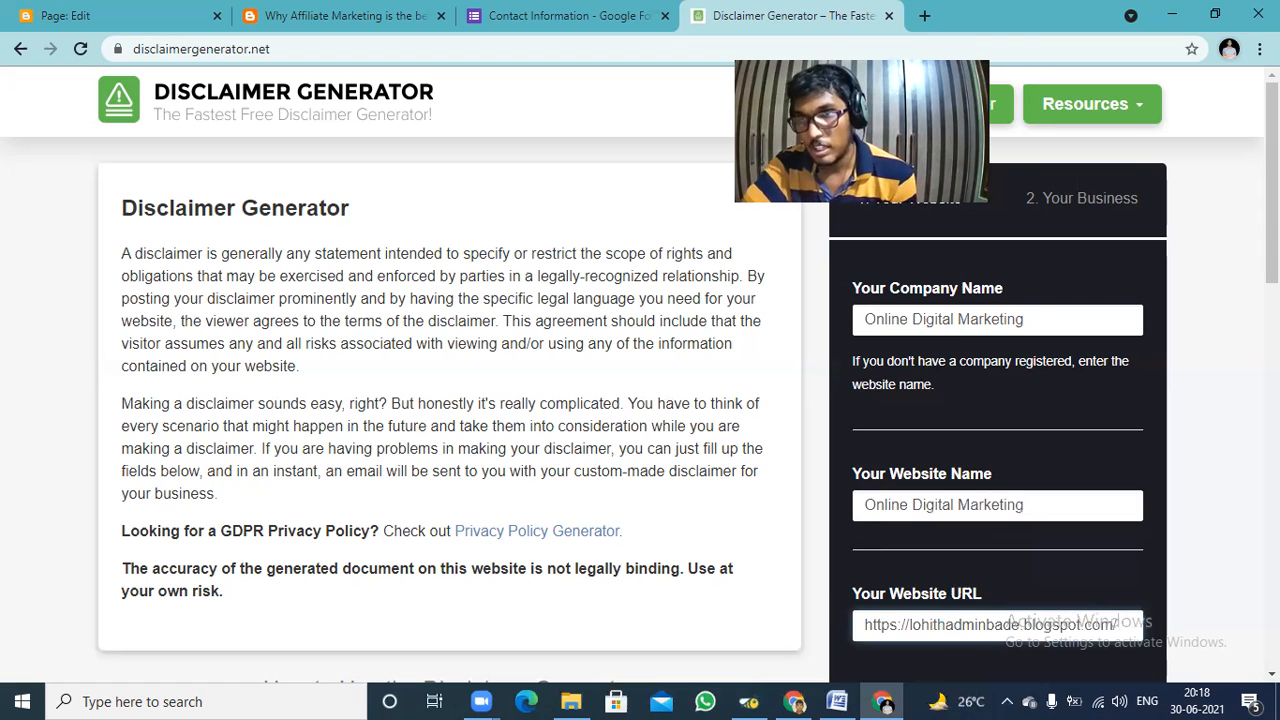
Continue to the business details of the disclaimer form and choose India as the country.
scroll(995, 510, down, 2)
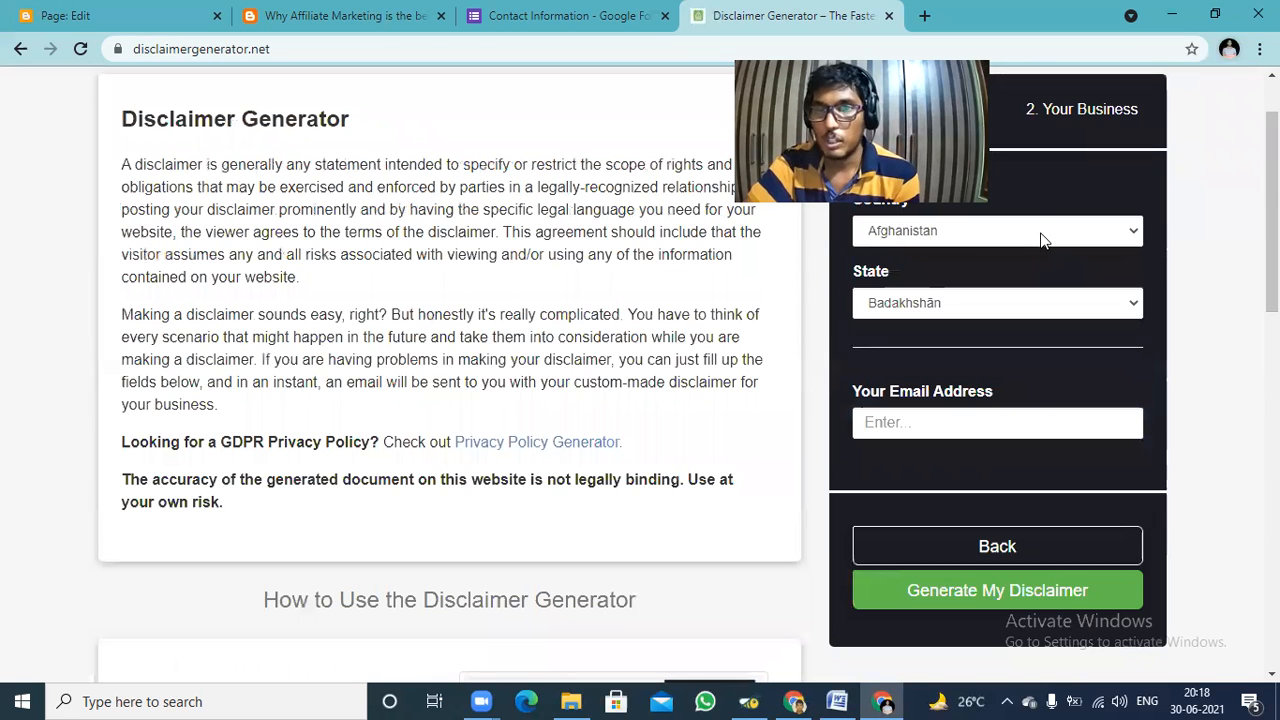
click(1041, 241)
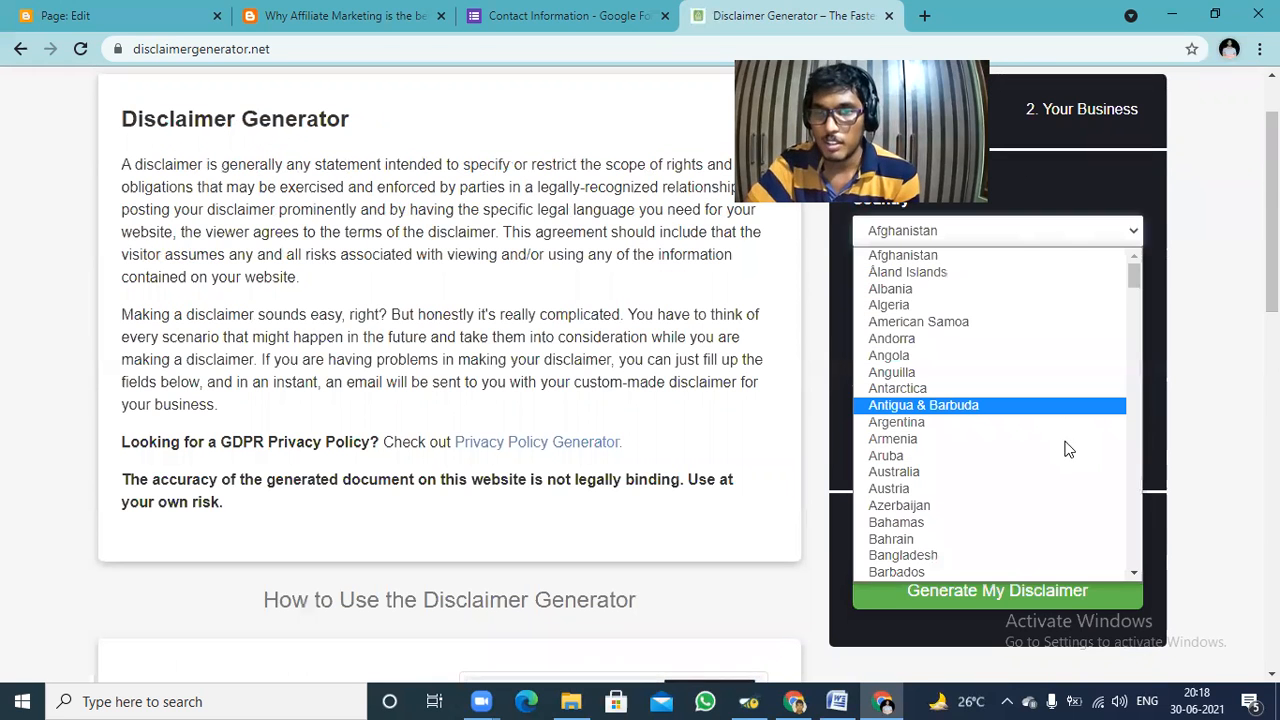
drag(1132, 283, 1158, 386)
scroll(1158, 386, down, 3)
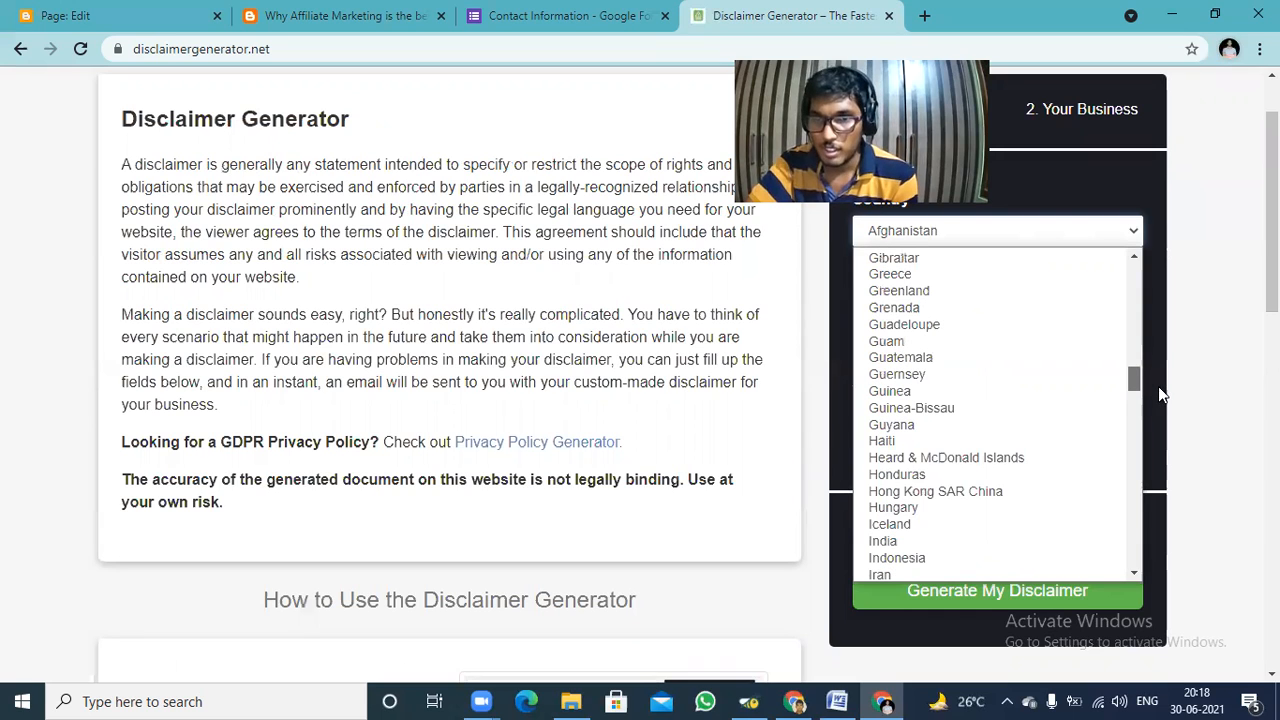
click(951, 545)
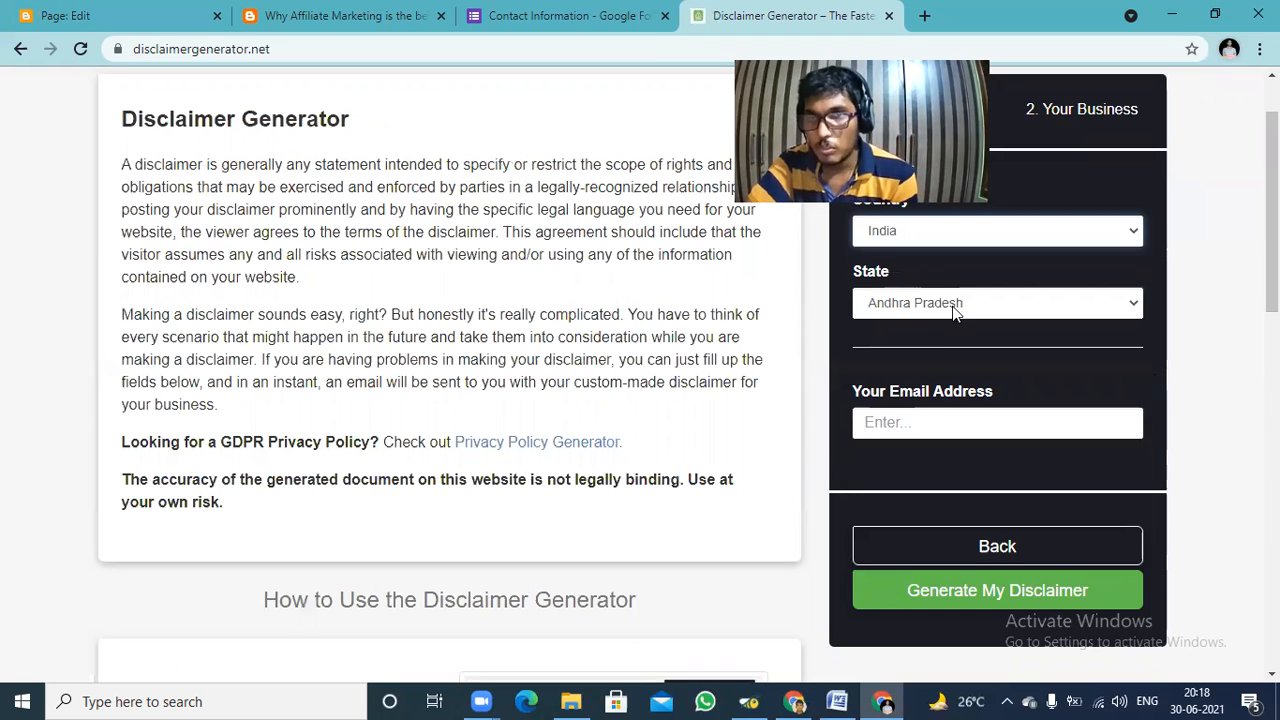
Fill in the contact email address and generate the disclaimer.
click(967, 425)
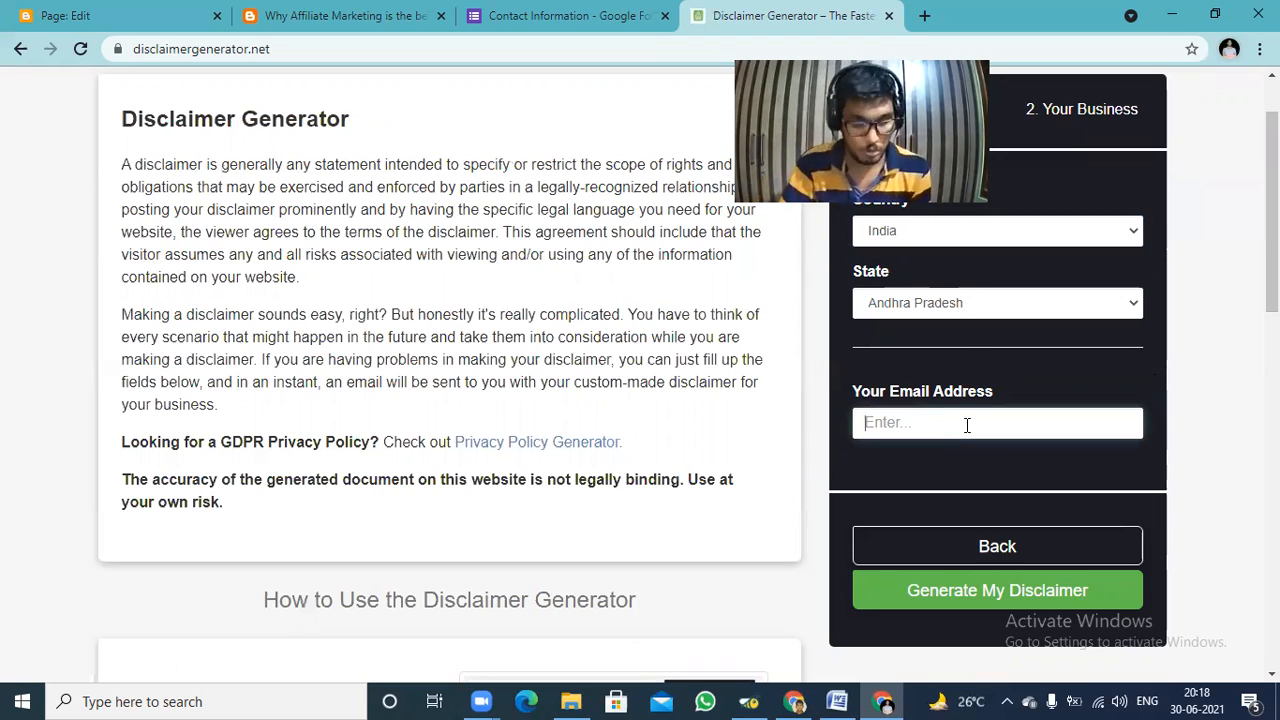
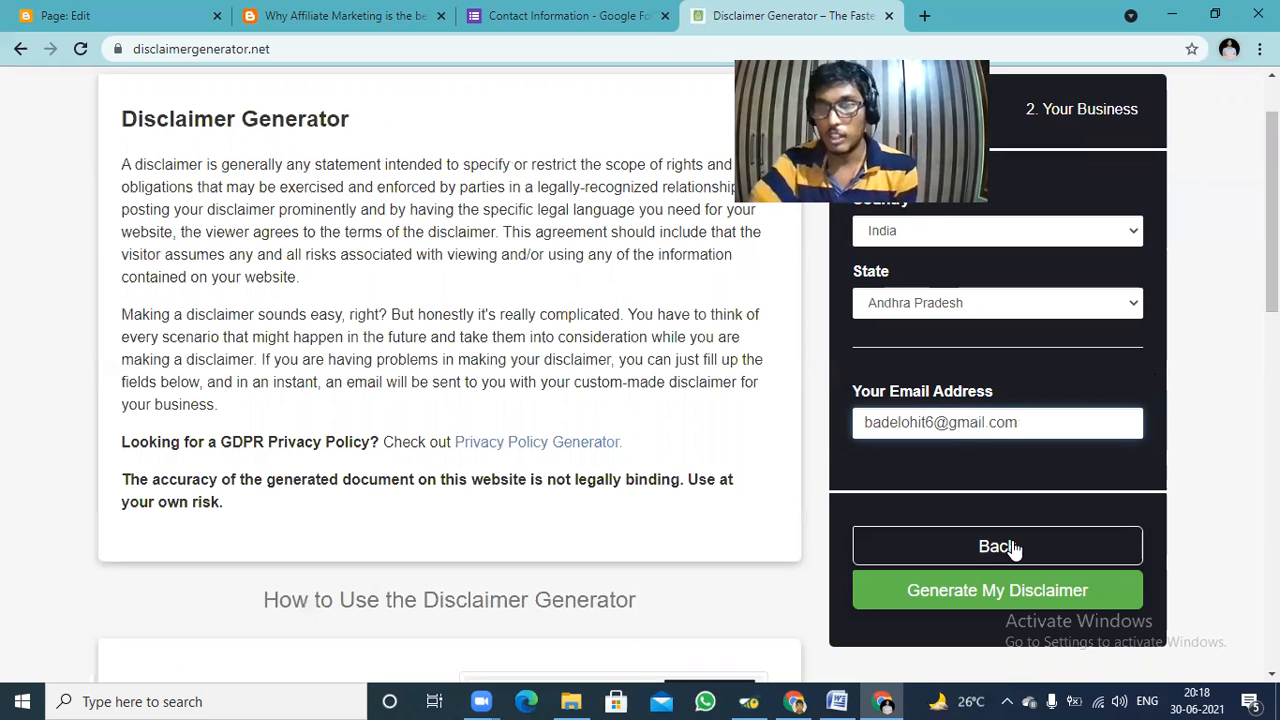
click(1022, 590)
click(1022, 590)
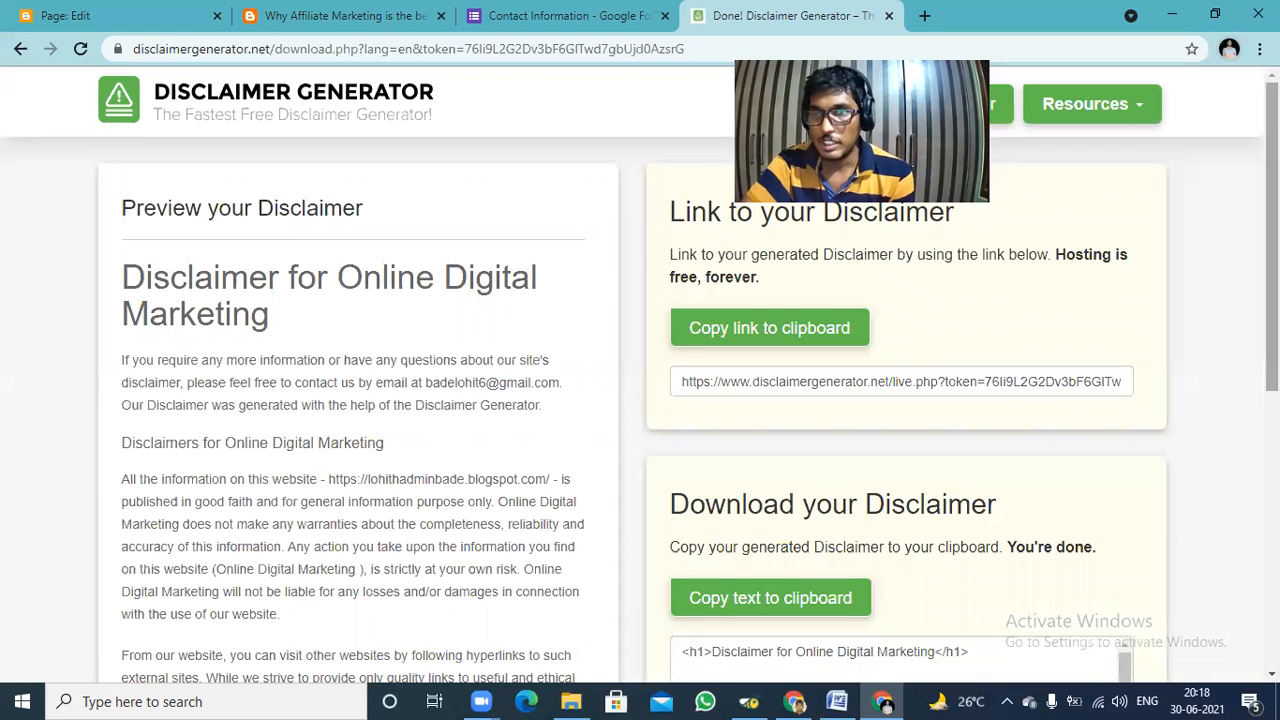
Copy the generated disclaimer's HTML text to the clipboard and return to the Disclaimer page being edited in Blogger.
scroll(795, 486, down, 2)
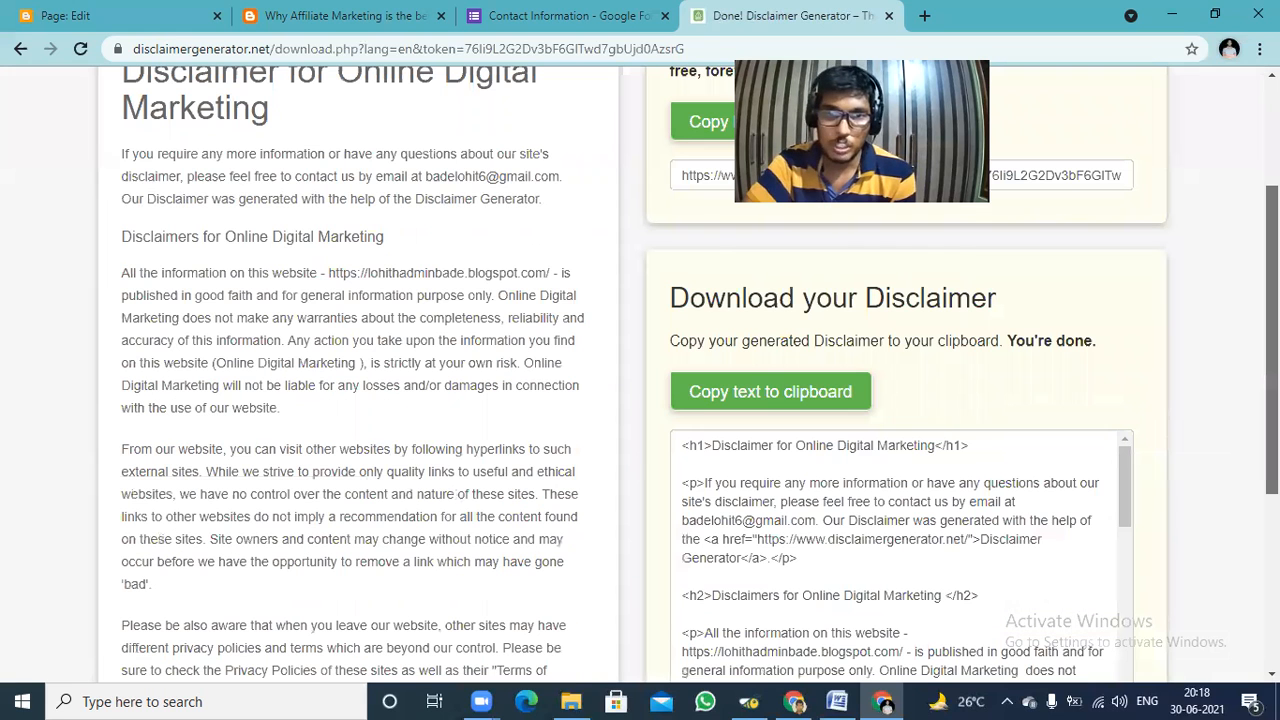
click(751, 409)
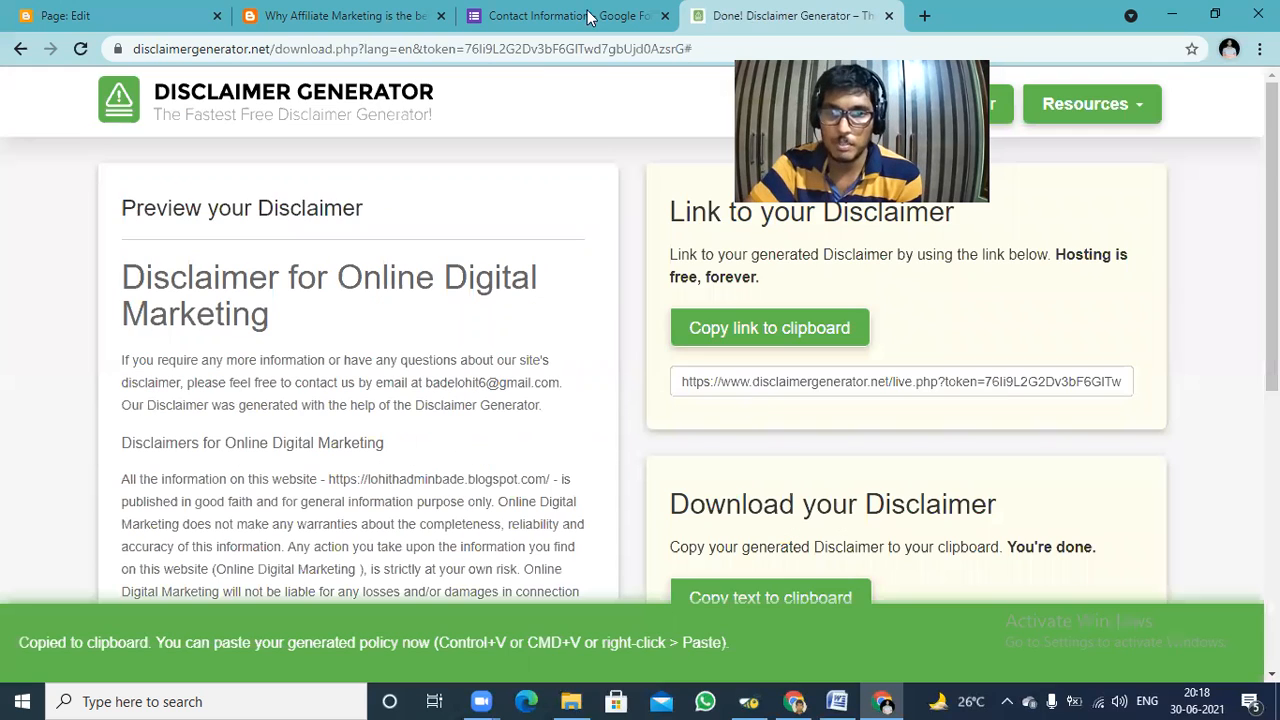
click(295, 12)
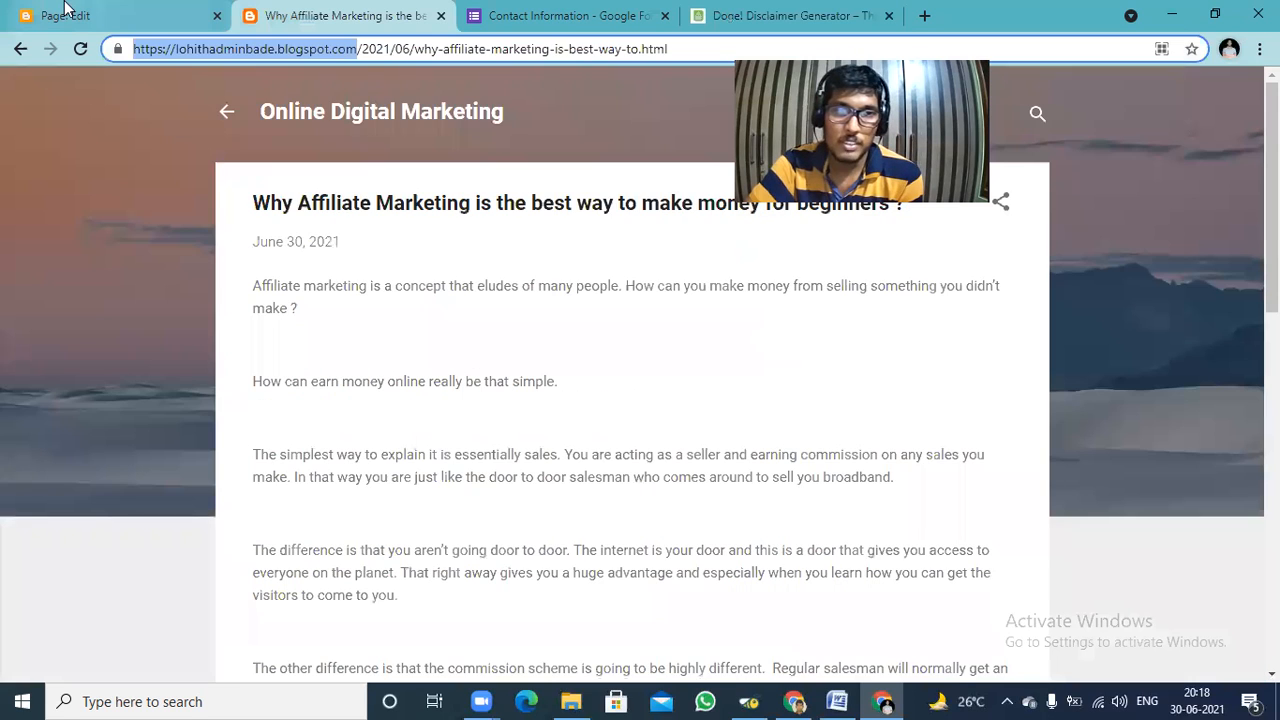
click(65, 8)
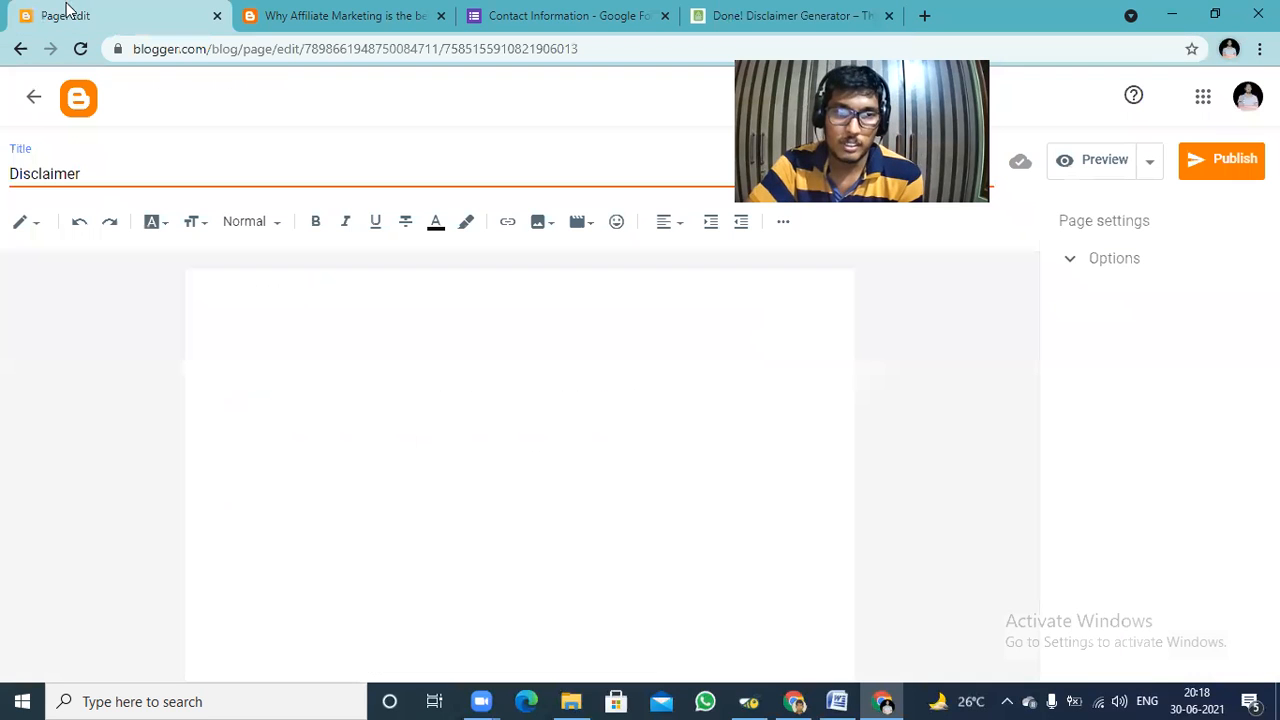
Switch the Disclaimer page to HTML view and replace its placeholder code with the copied disclaimer HTML.
click(40, 222)
click(62, 196)
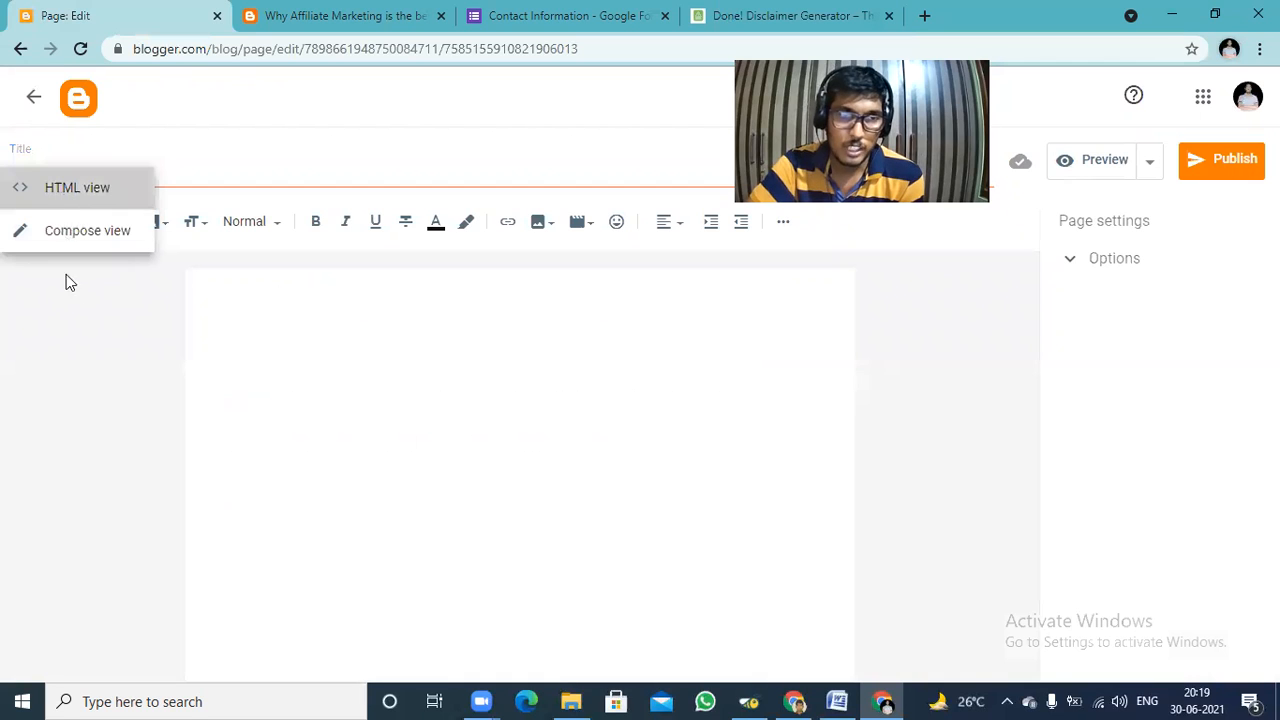
key(ctrl+a)
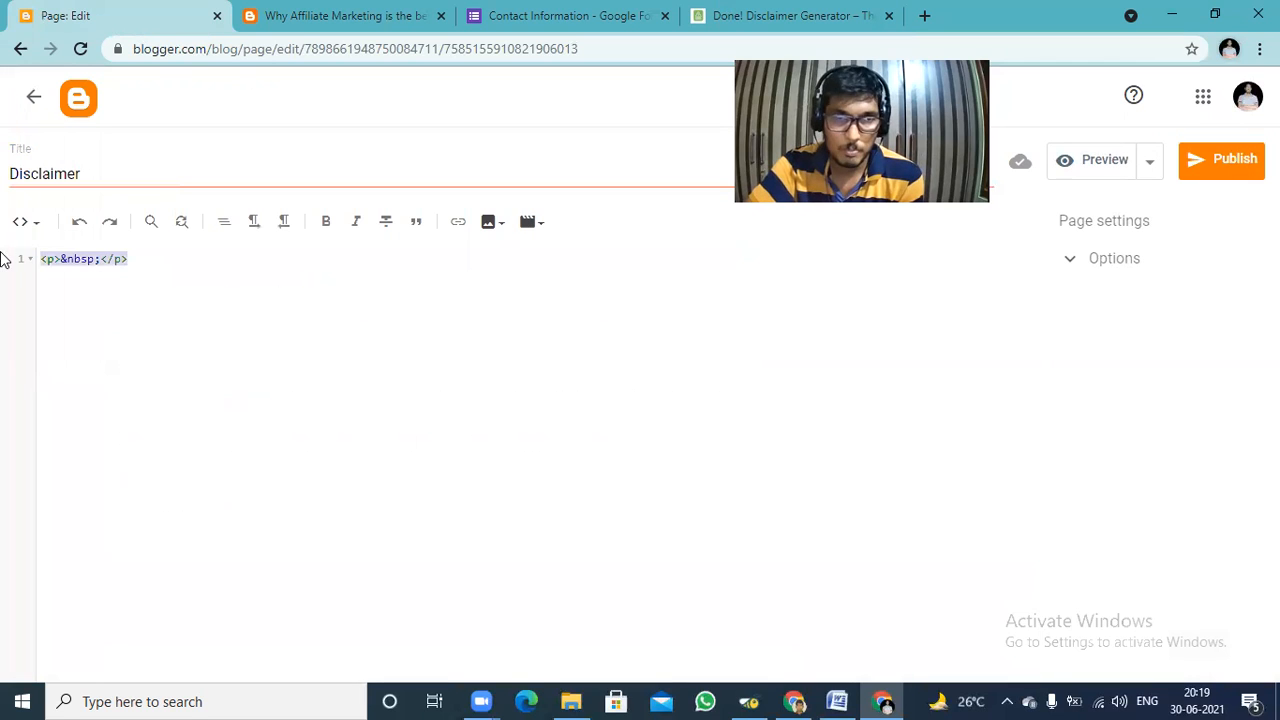
key(BackSpace)
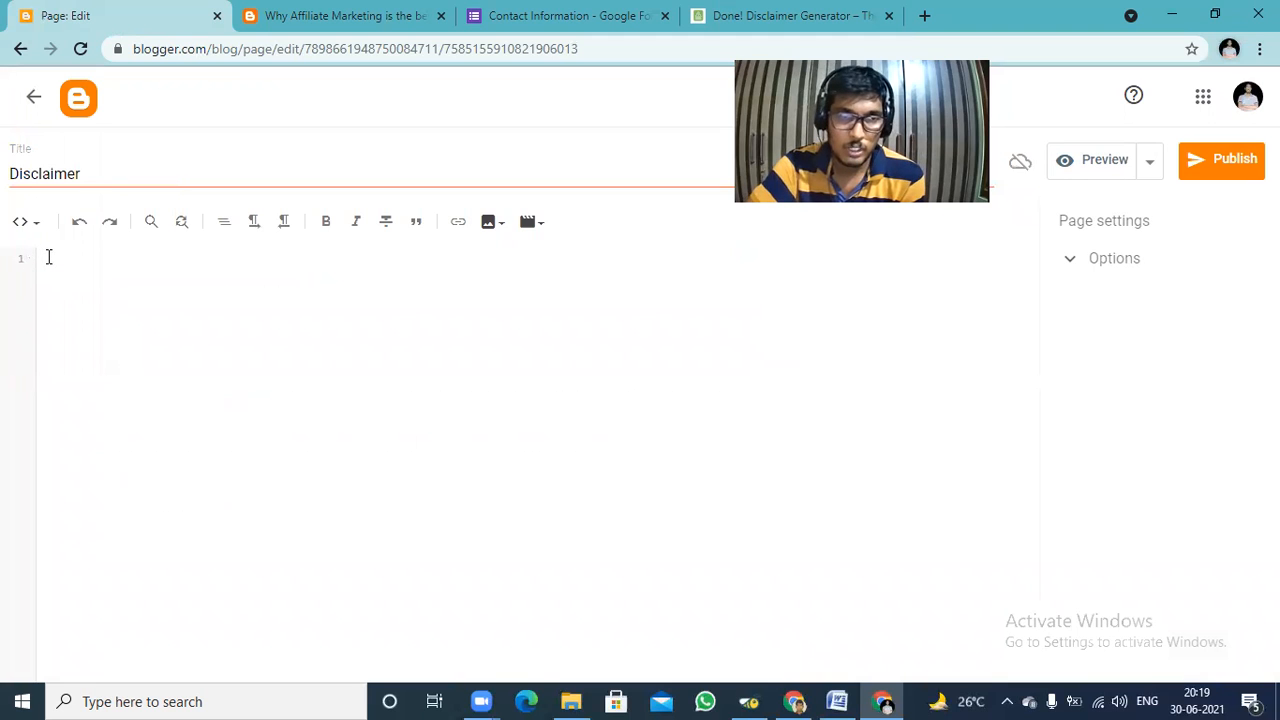
right_click(50, 258)
click(125, 403)
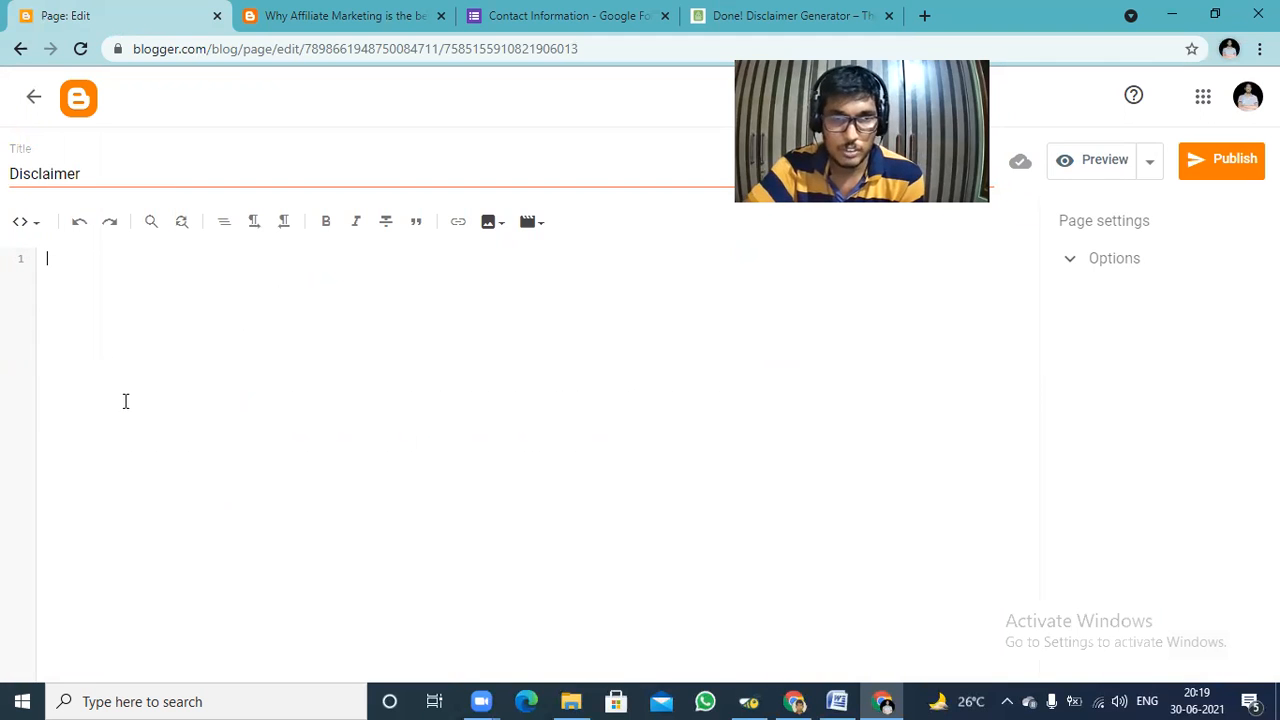
key(ctrl+v)
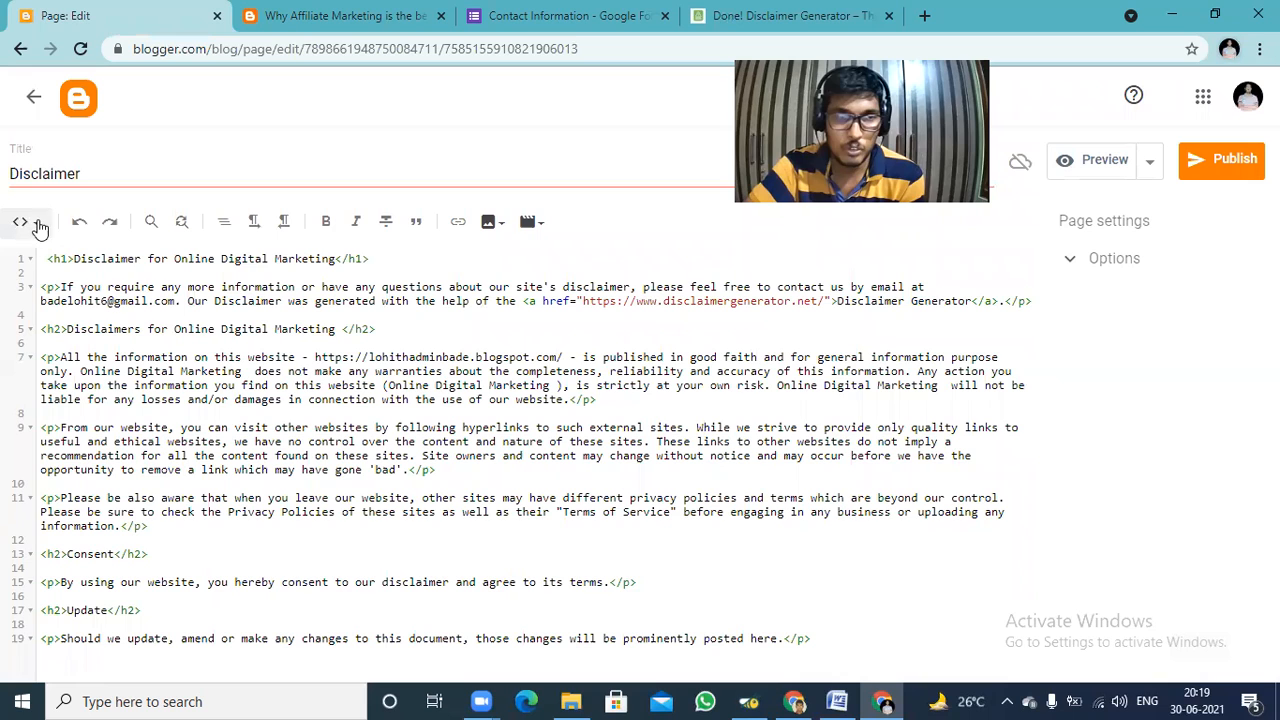
Switch the Disclaimer page back to Compose view and remove the hyperlink from the "Disclaimer Generator" text.
click(30, 222)
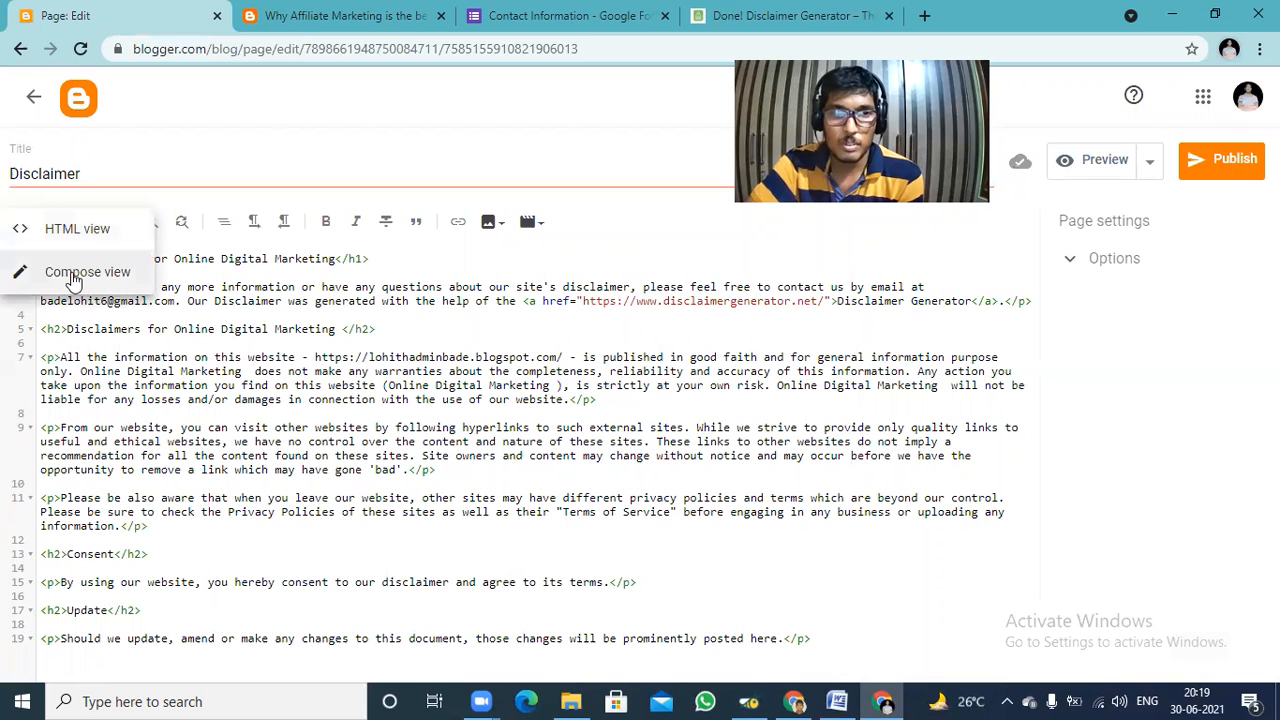
click(75, 276)
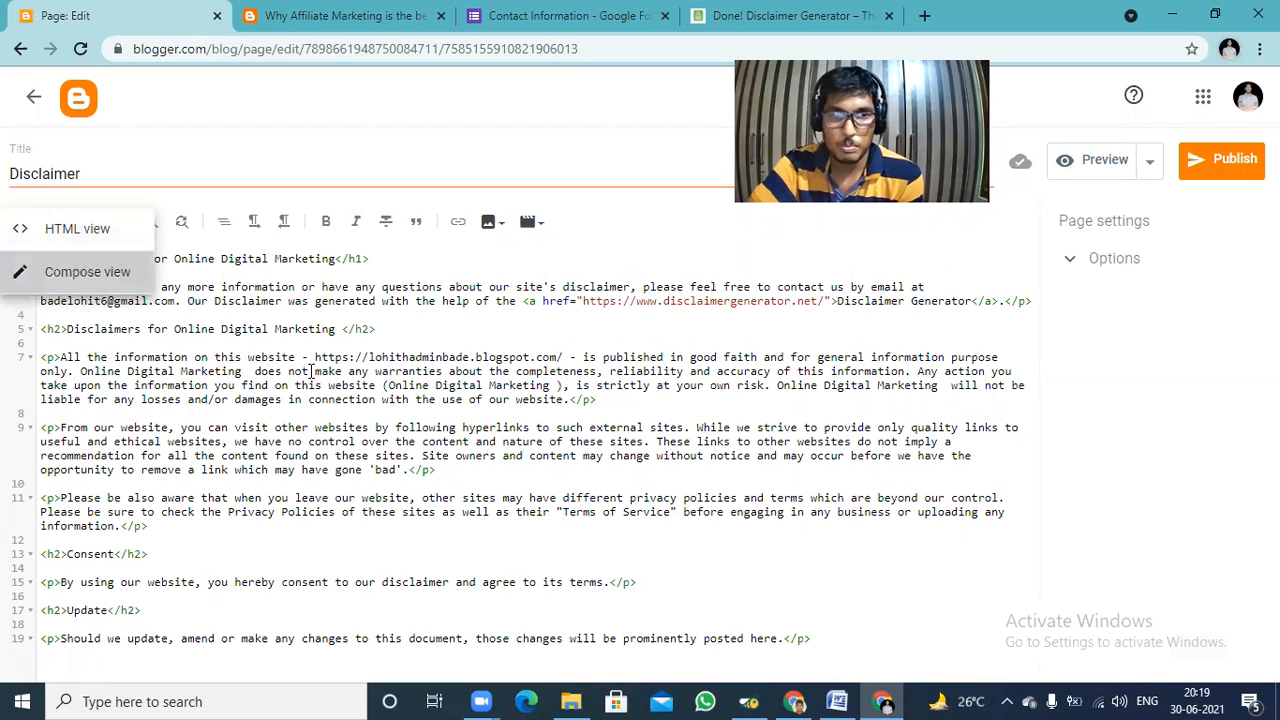
click(301, 379)
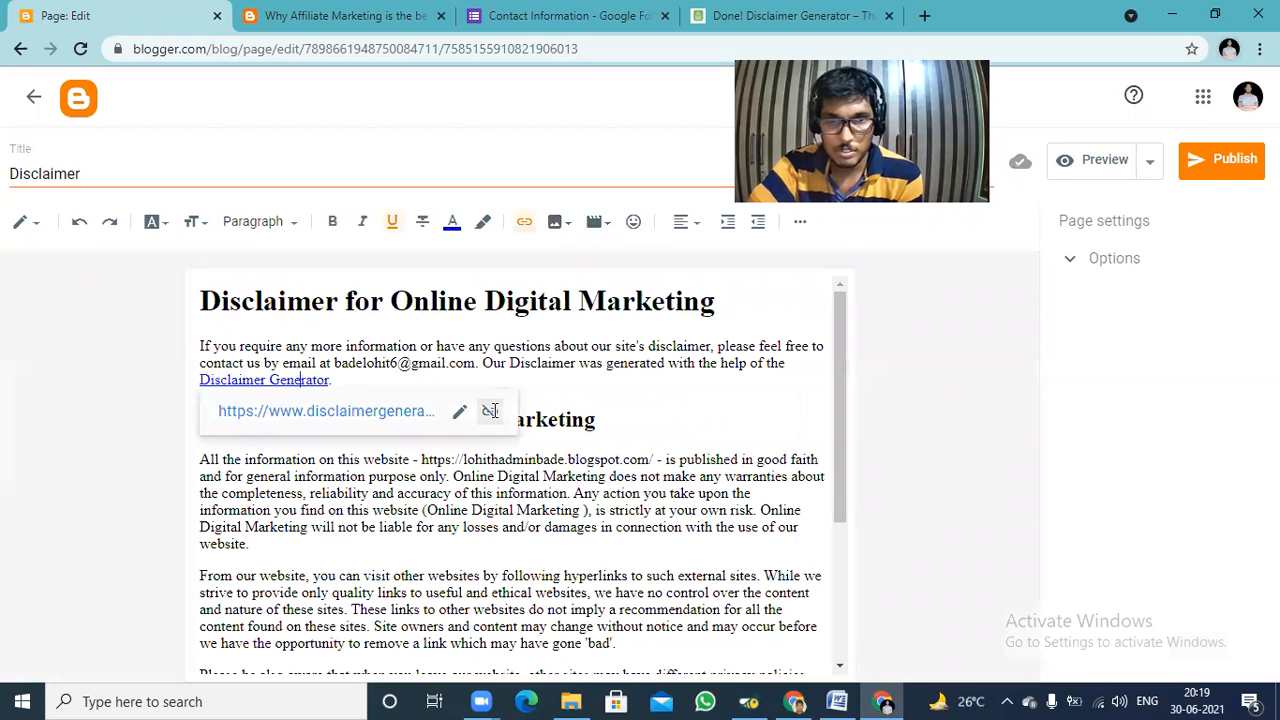
drag(838, 401, 868, 286)
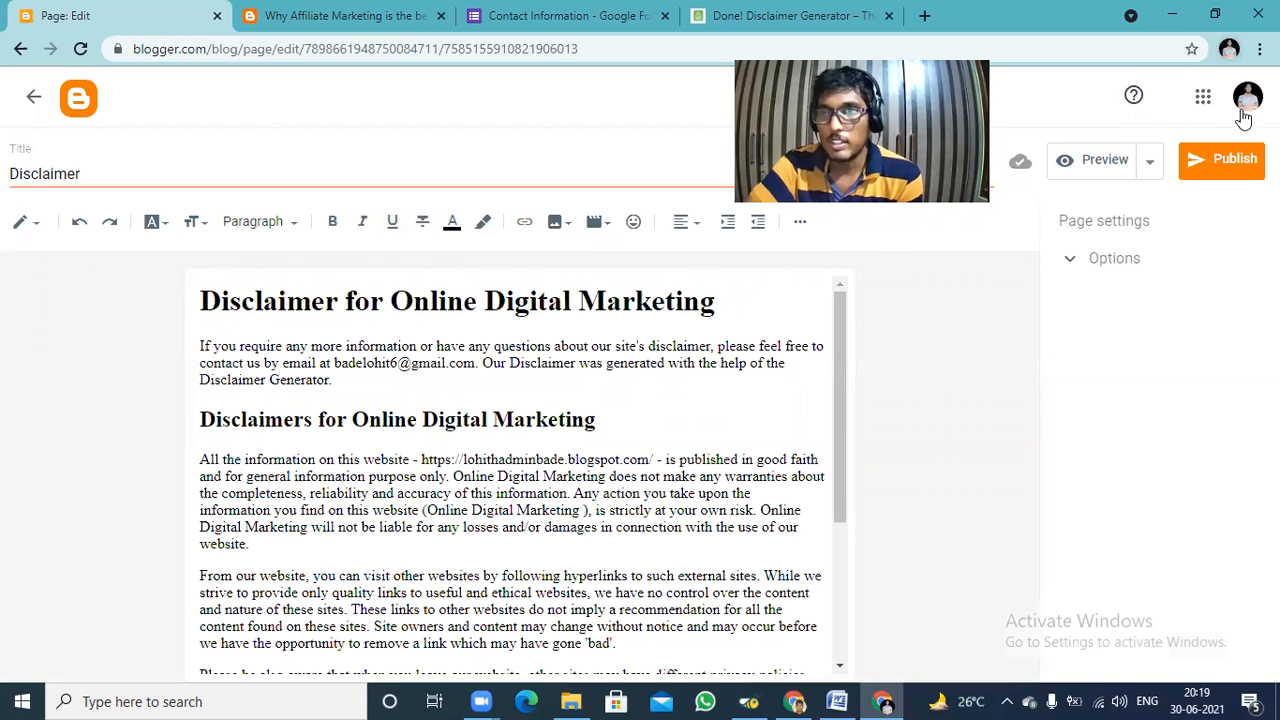
Publish the Disclaimer page and check it in the blog's list of pages.
click(1238, 168)
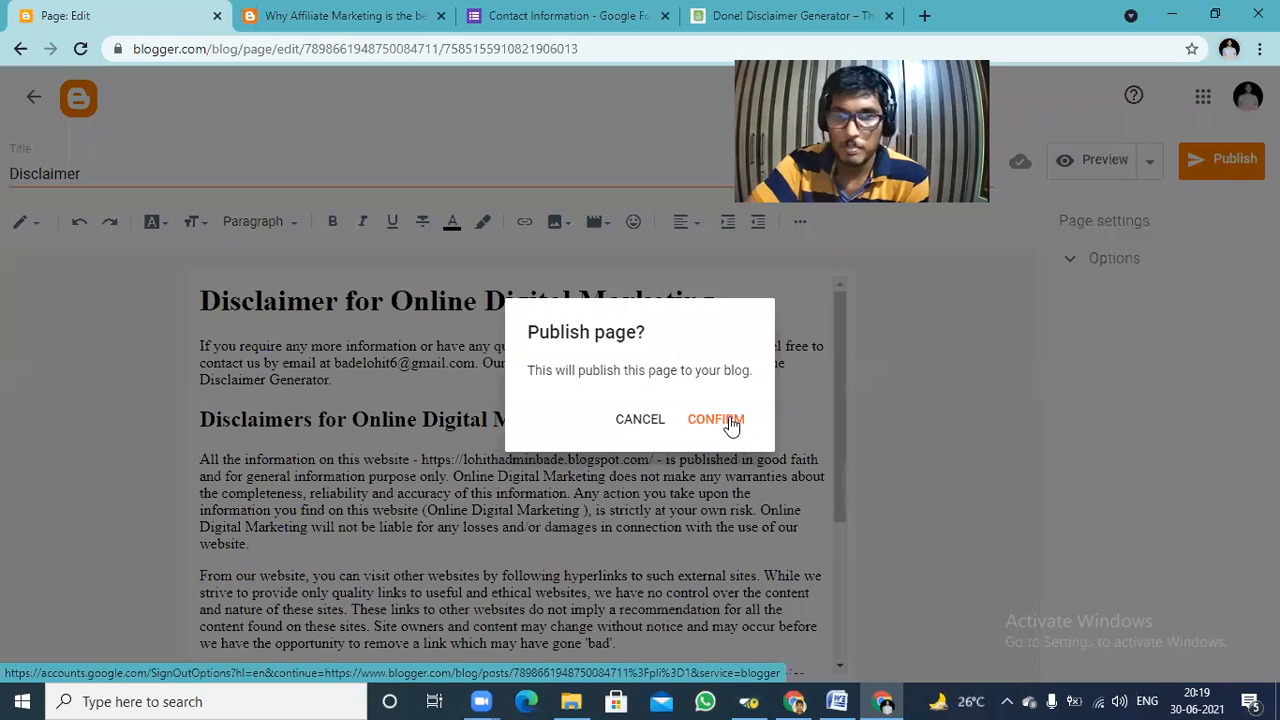
click(729, 420)
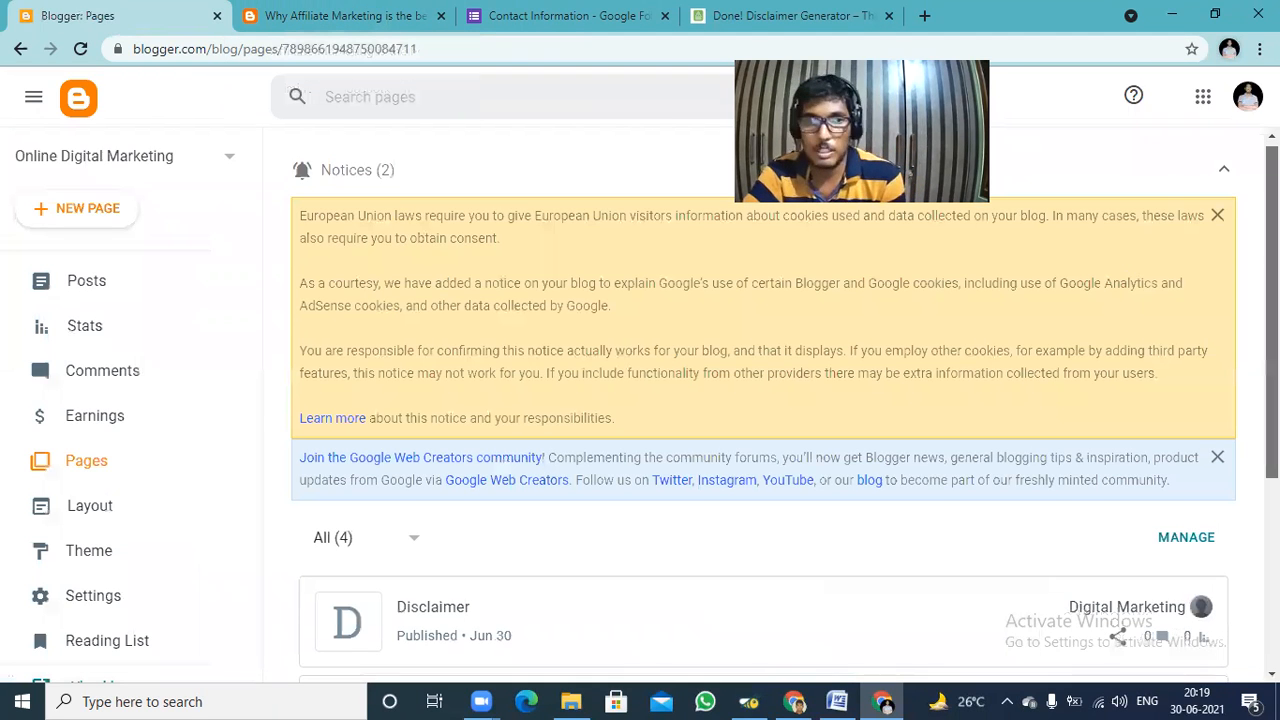
scroll(481, 392, down, 3)
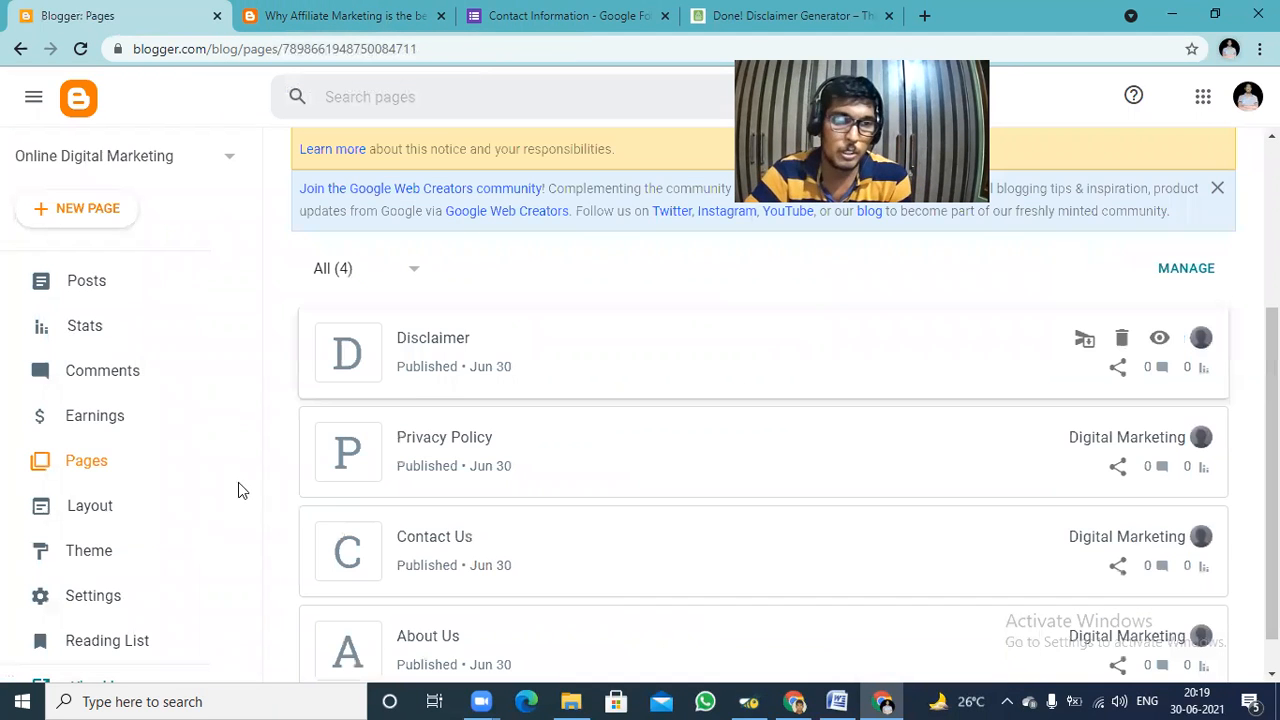
Open the blog's Layout settings and dismiss the European Union cookie notice and the FollowByEmail widget notice.
click(87, 512)
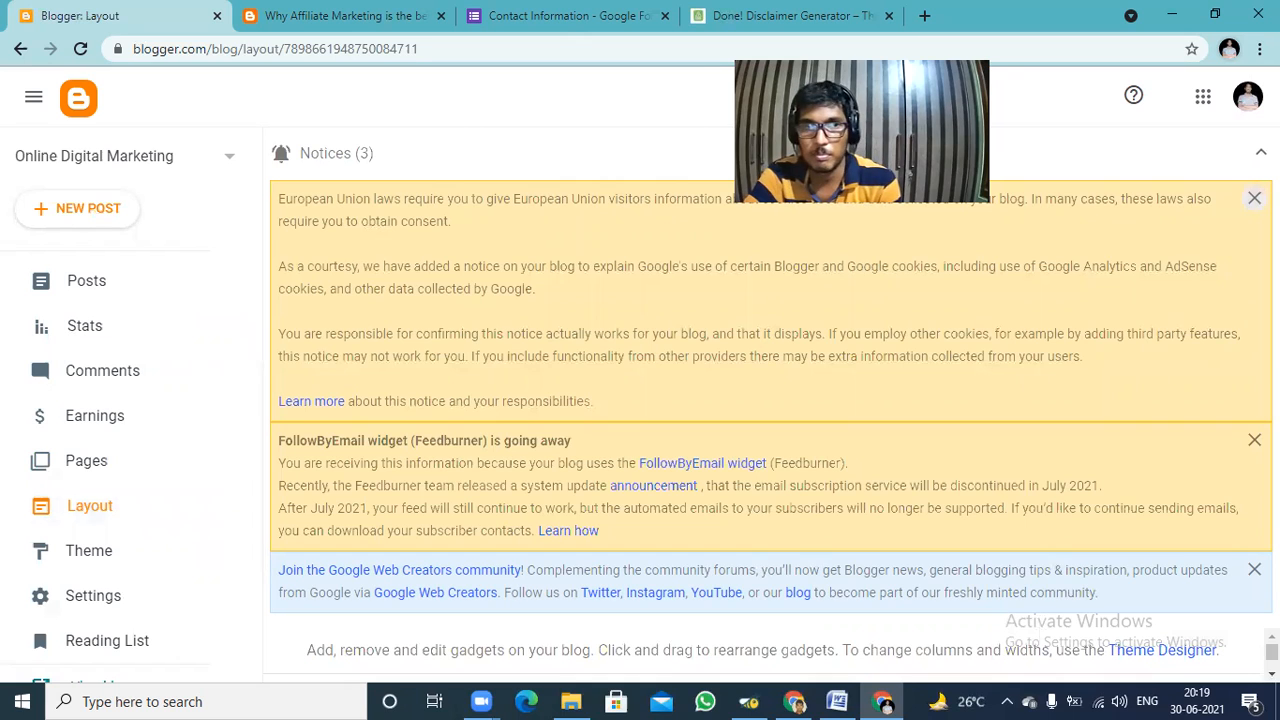
click(1254, 198)
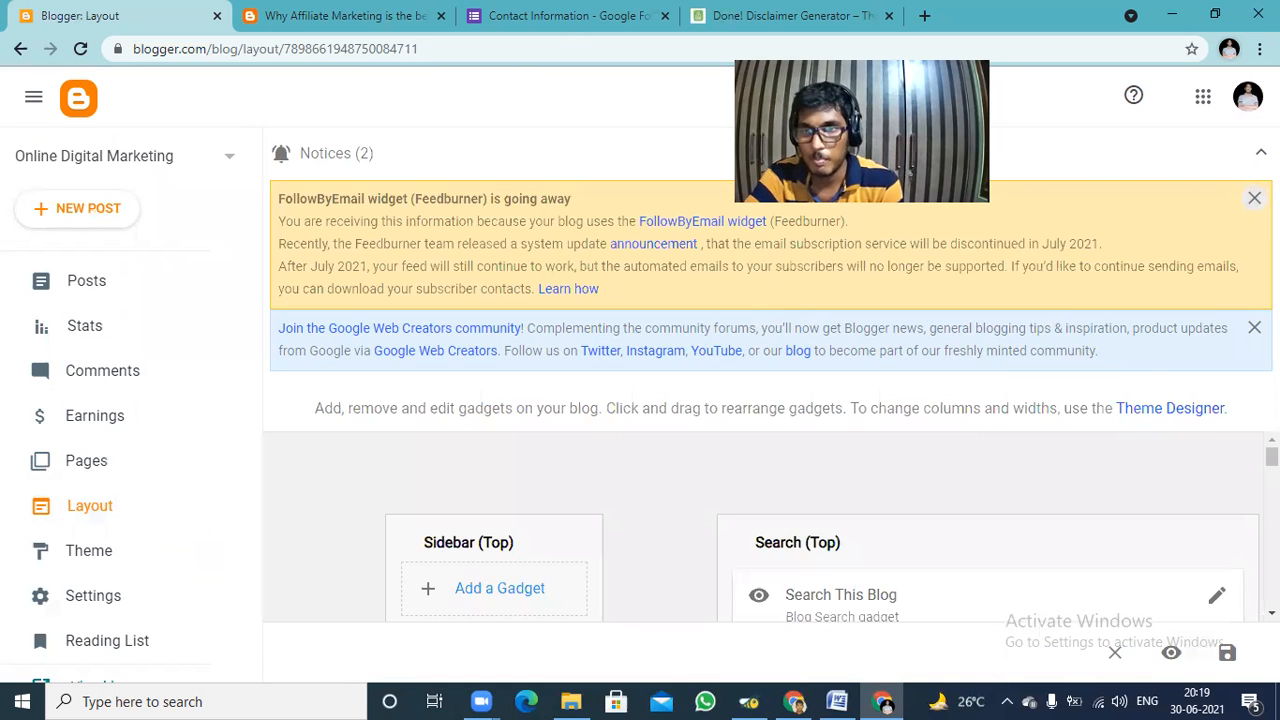
click(1254, 198)
Open the Pages gadget under Page List (Top) for editing and enter "Online Digital Marketing" as its title.
scroll(1226, 437, down, 4)
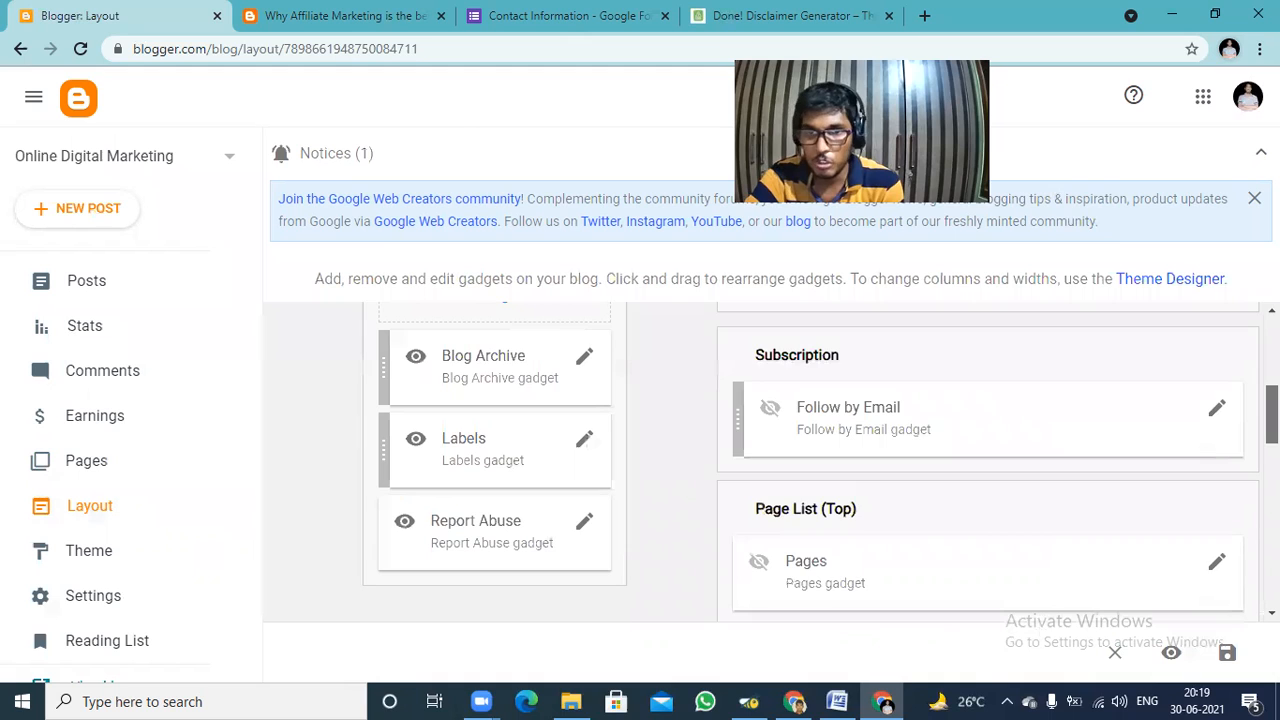
scroll(1111, 426, down, 1)
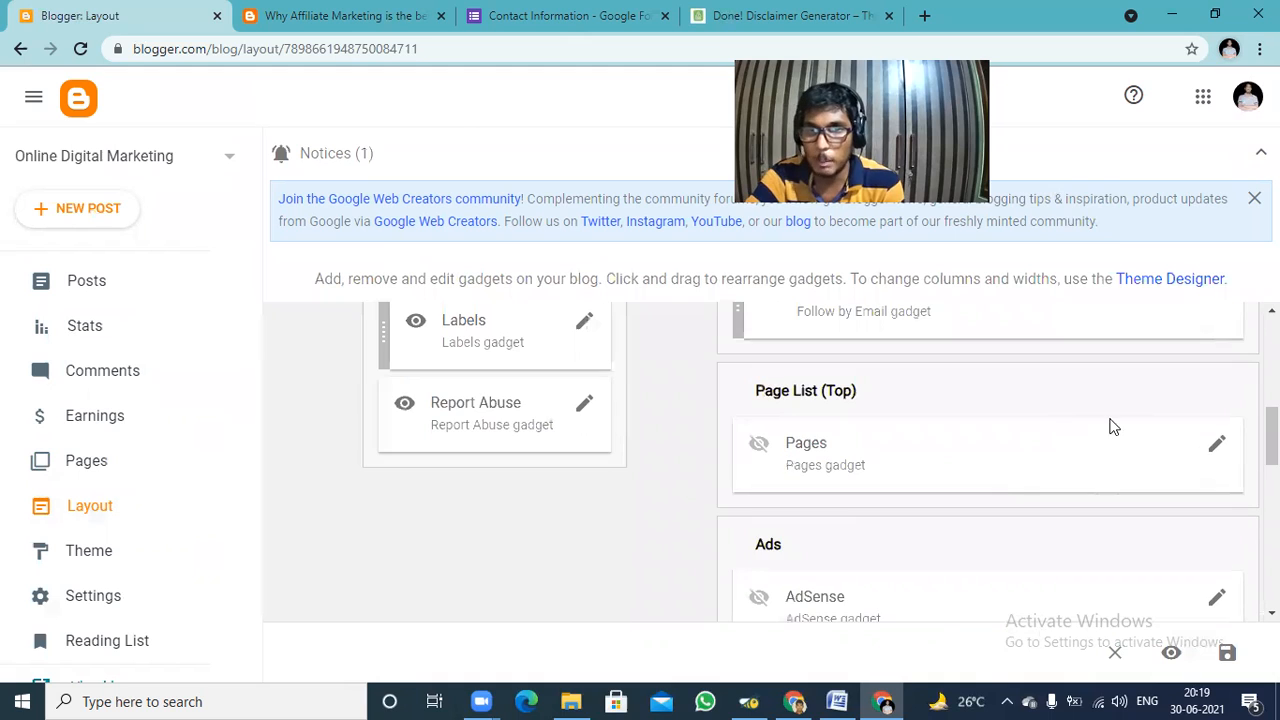
click(1217, 445)
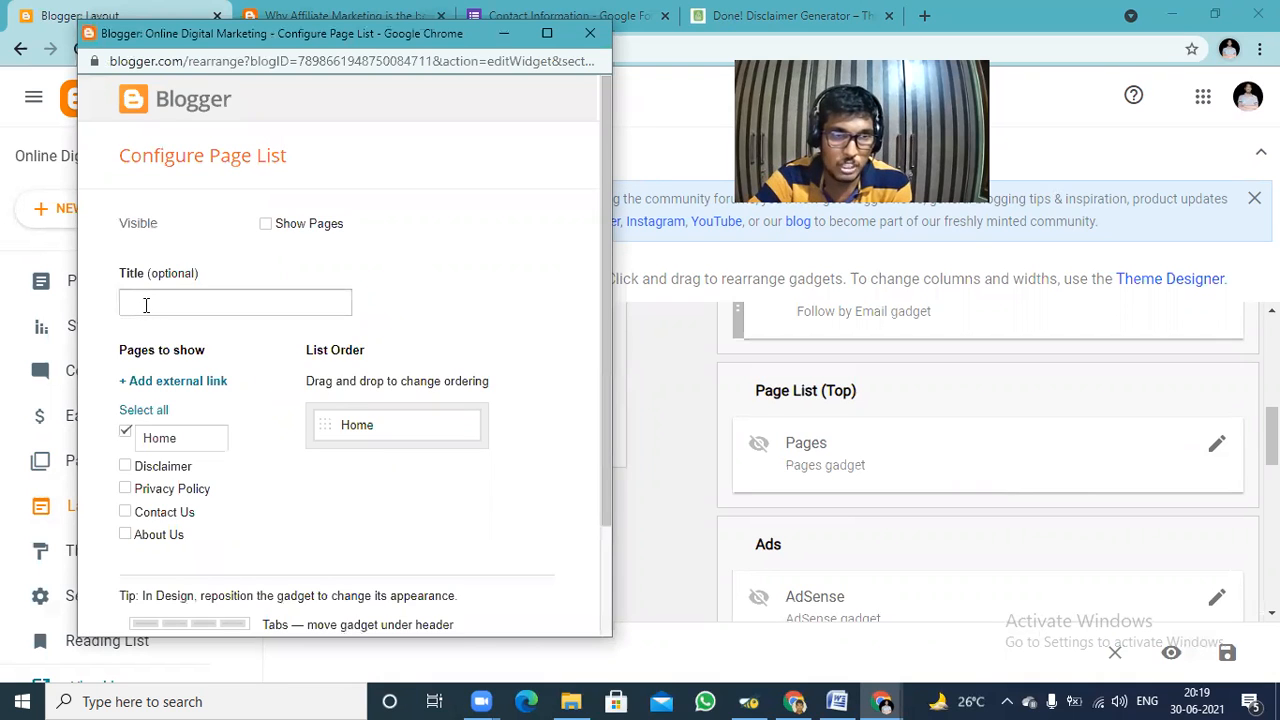
click(145, 305)
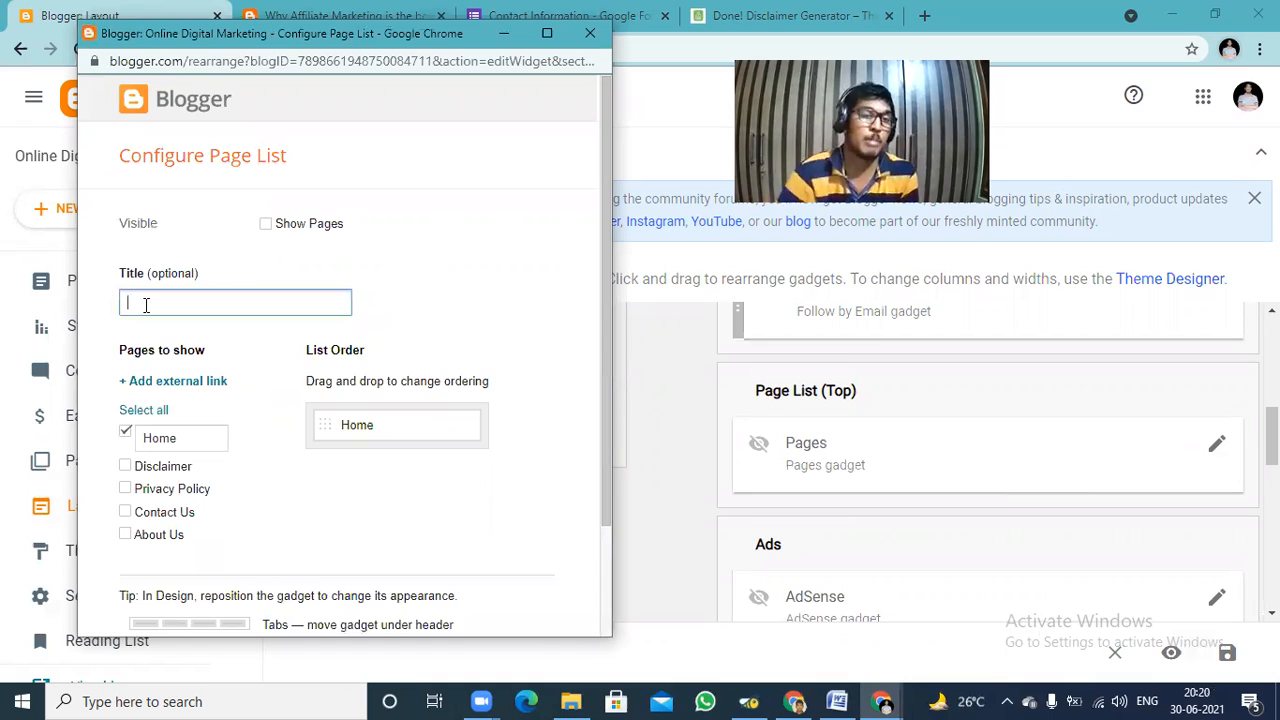
text(On)
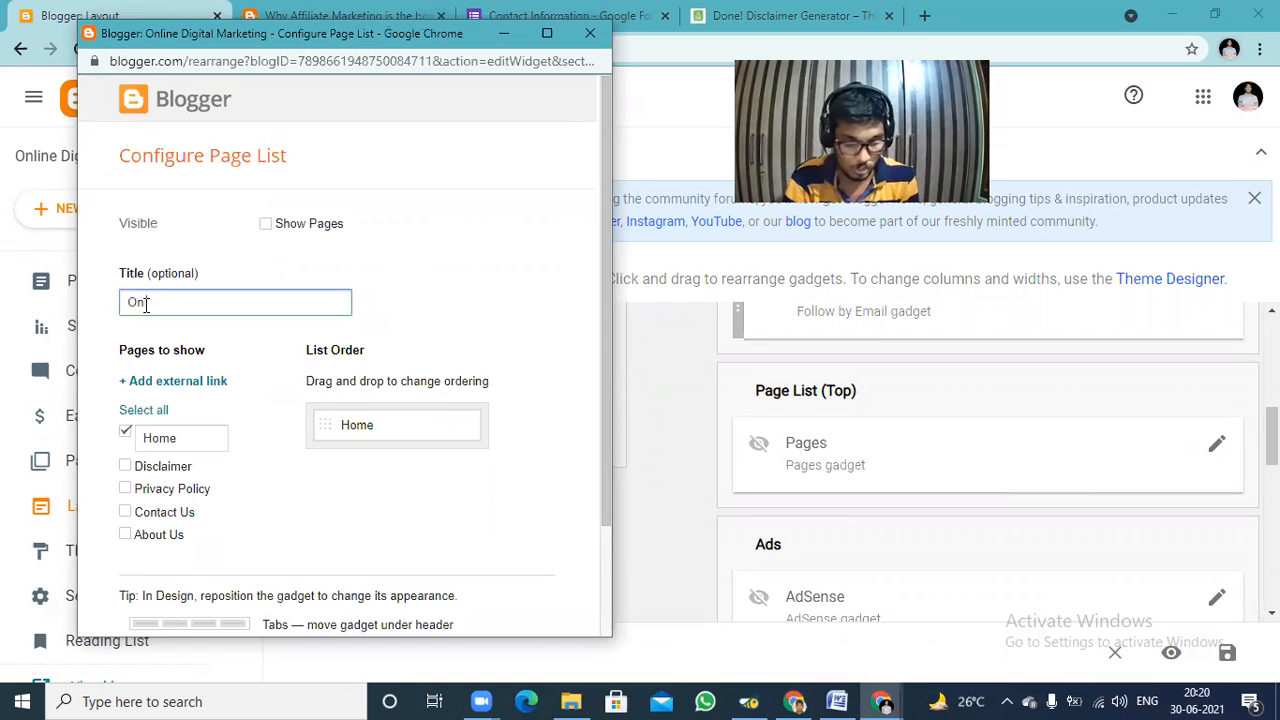
text(line D)
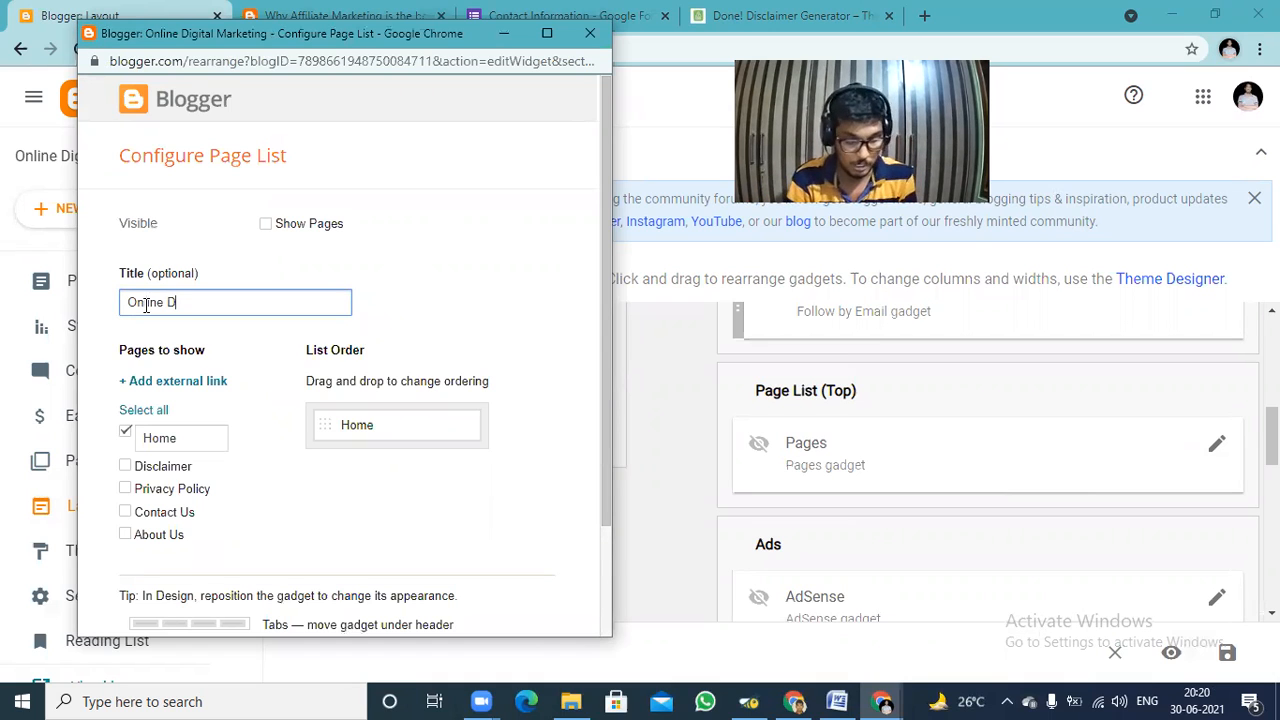
text(igital M,ar)
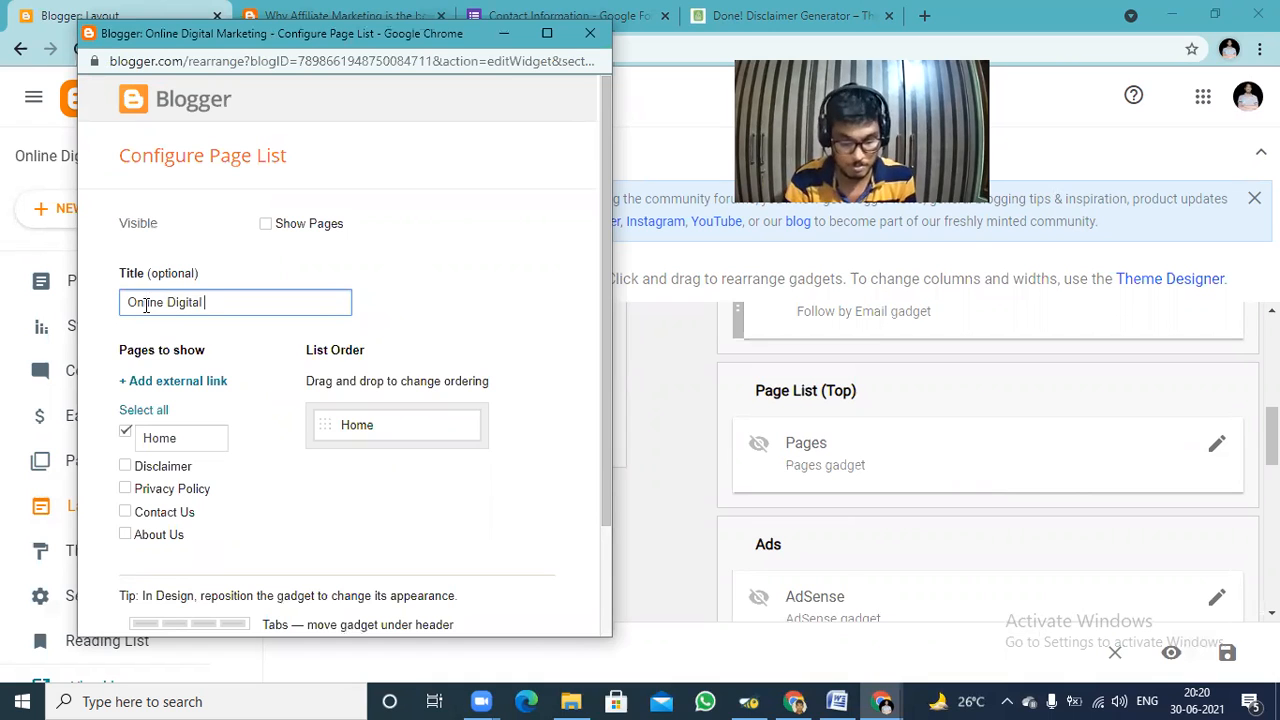
key(BackSpace)
key(BackSpace)
key(BackSpace)
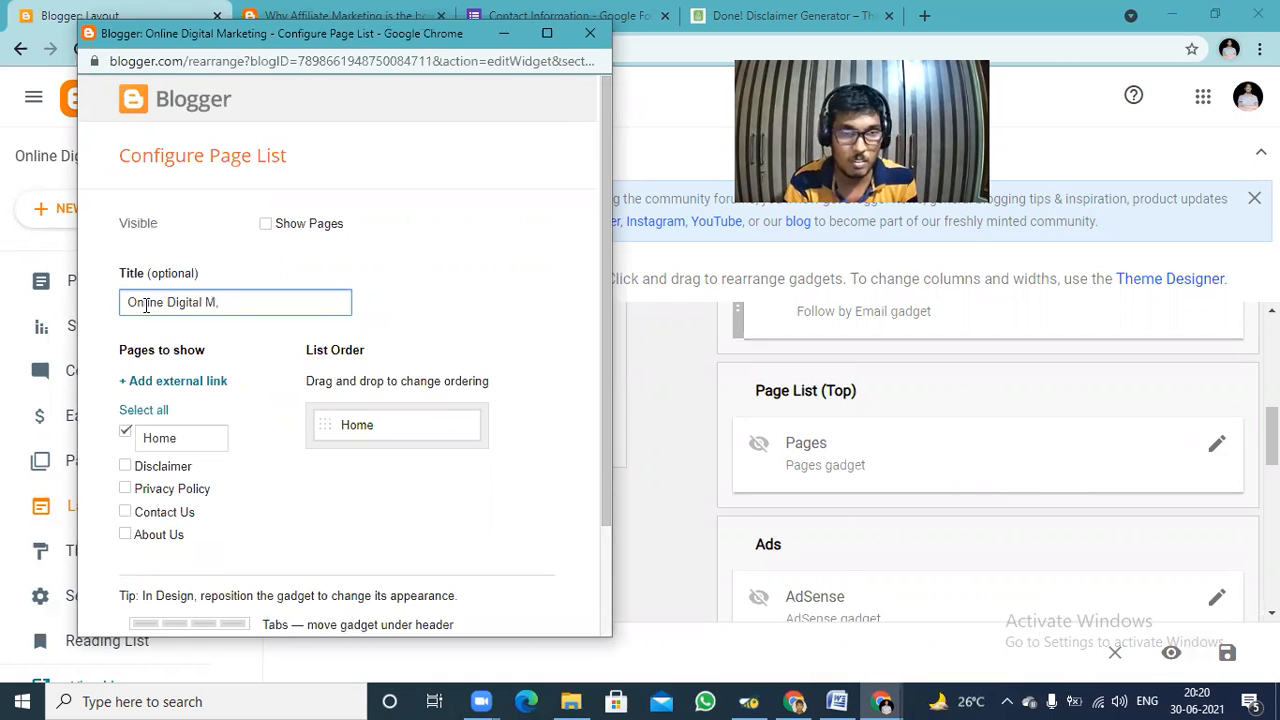
text(arketing)
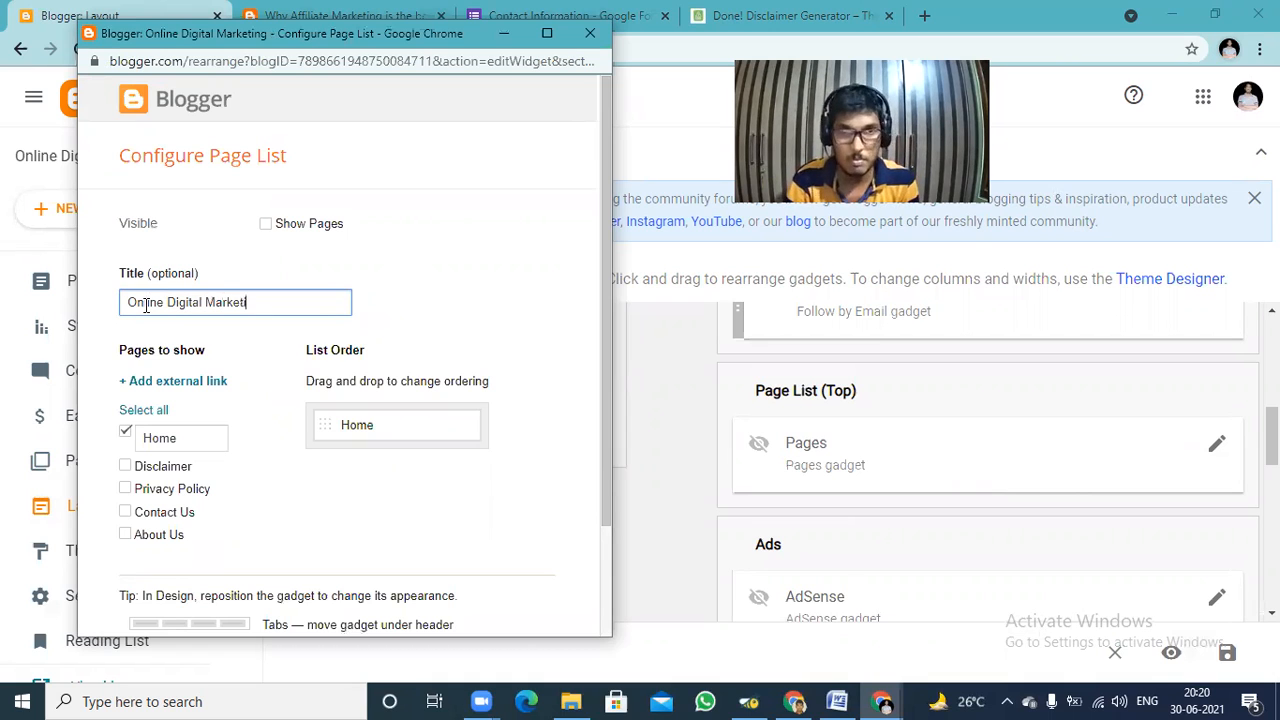
Include Home, Disclaimer, Privacy Policy, Contact Us and About Us in the page list and save the gadget.
click(129, 416)
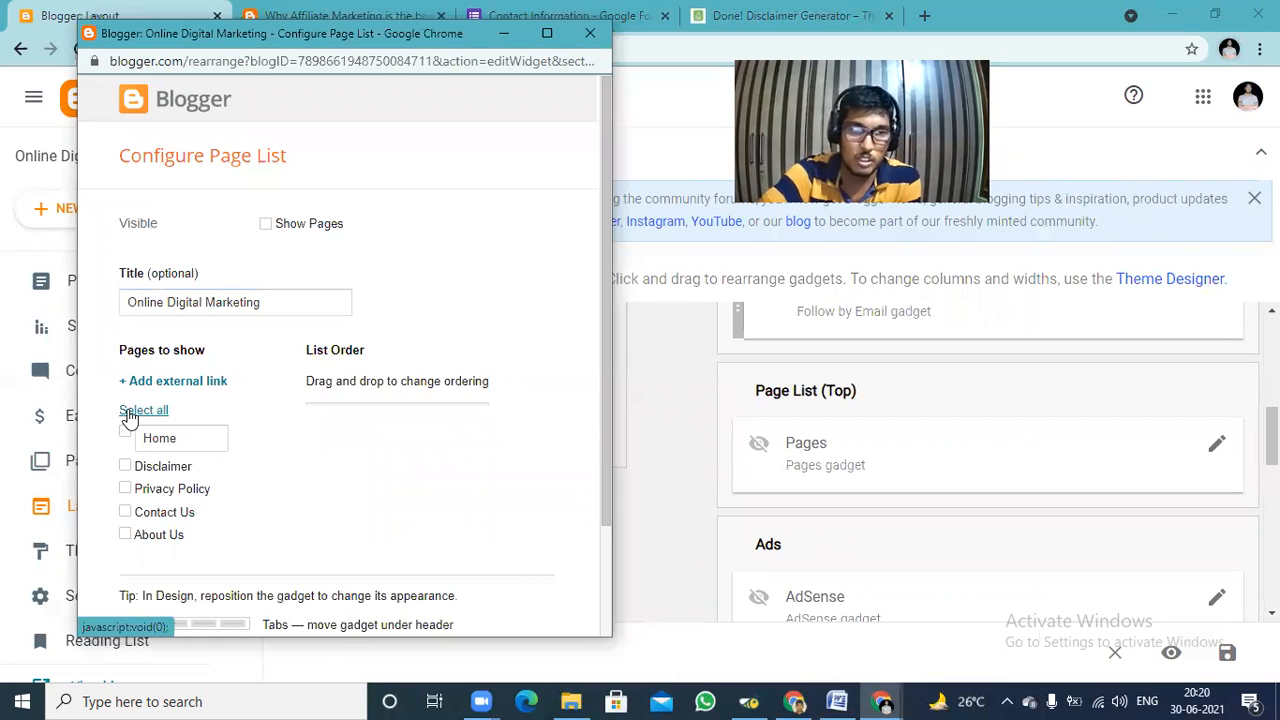
click(129, 416)
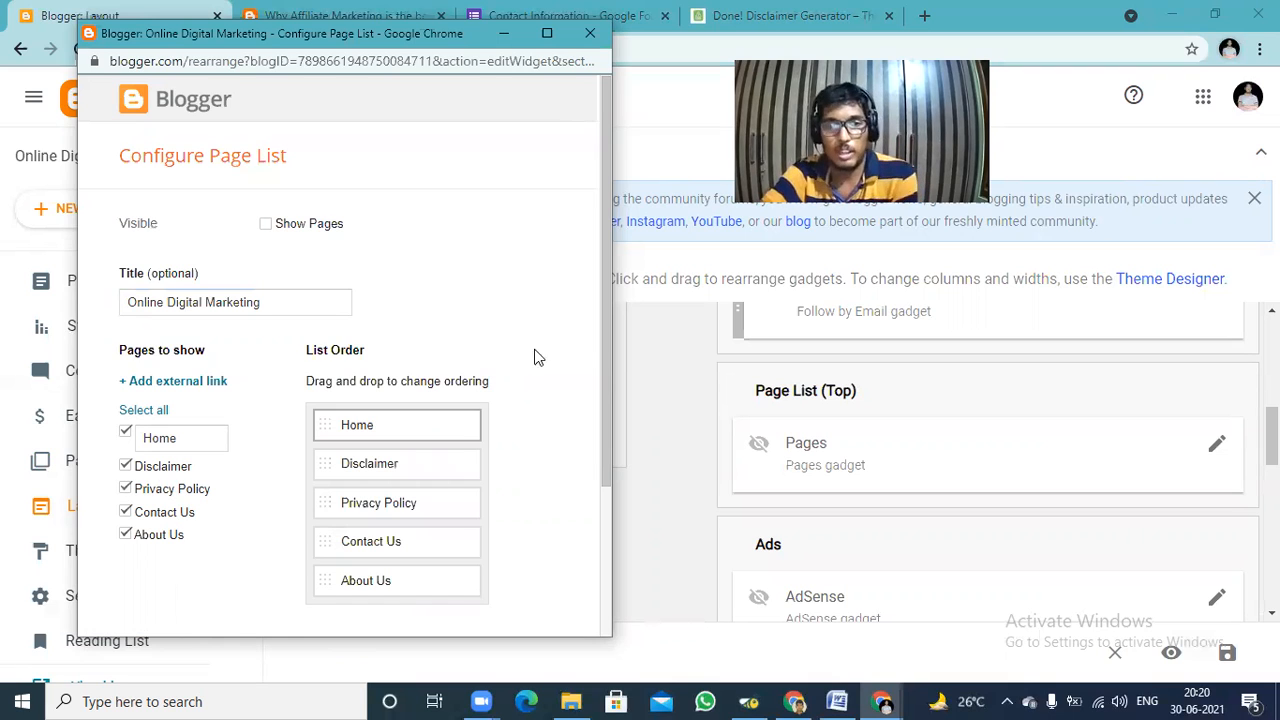
drag(602, 333, 614, 446)
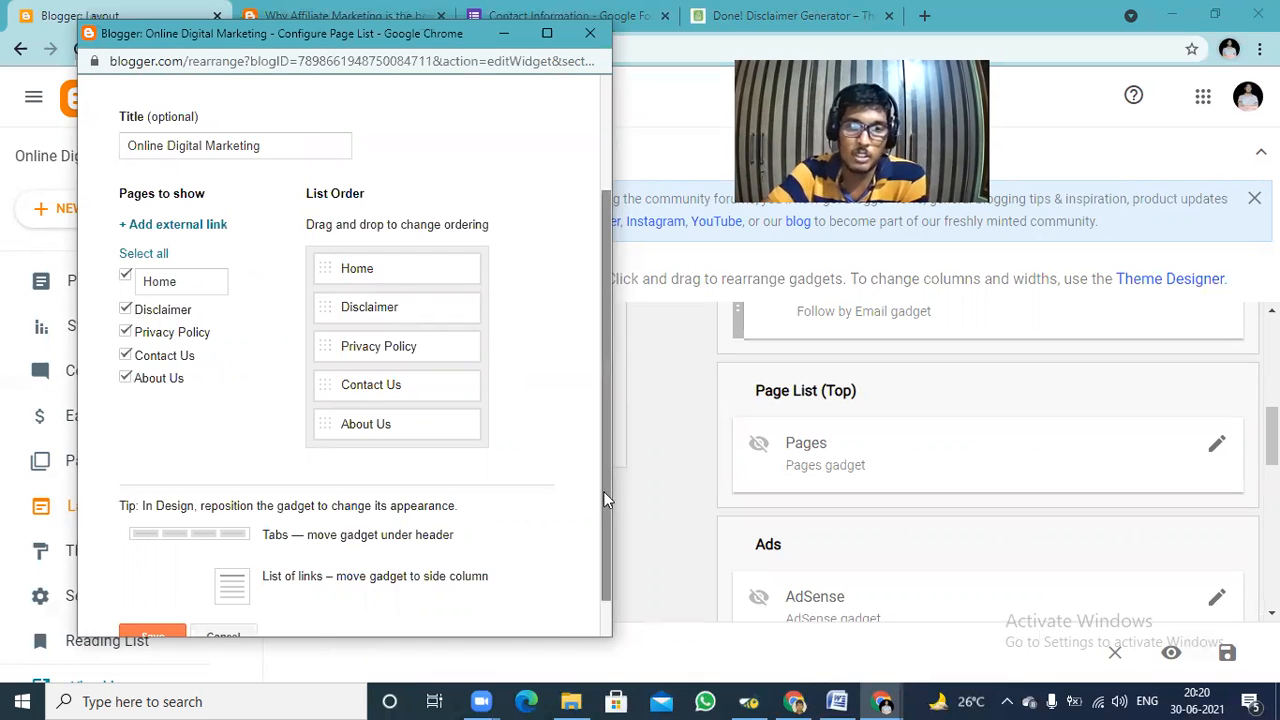
scroll(129, 543, down, 1)
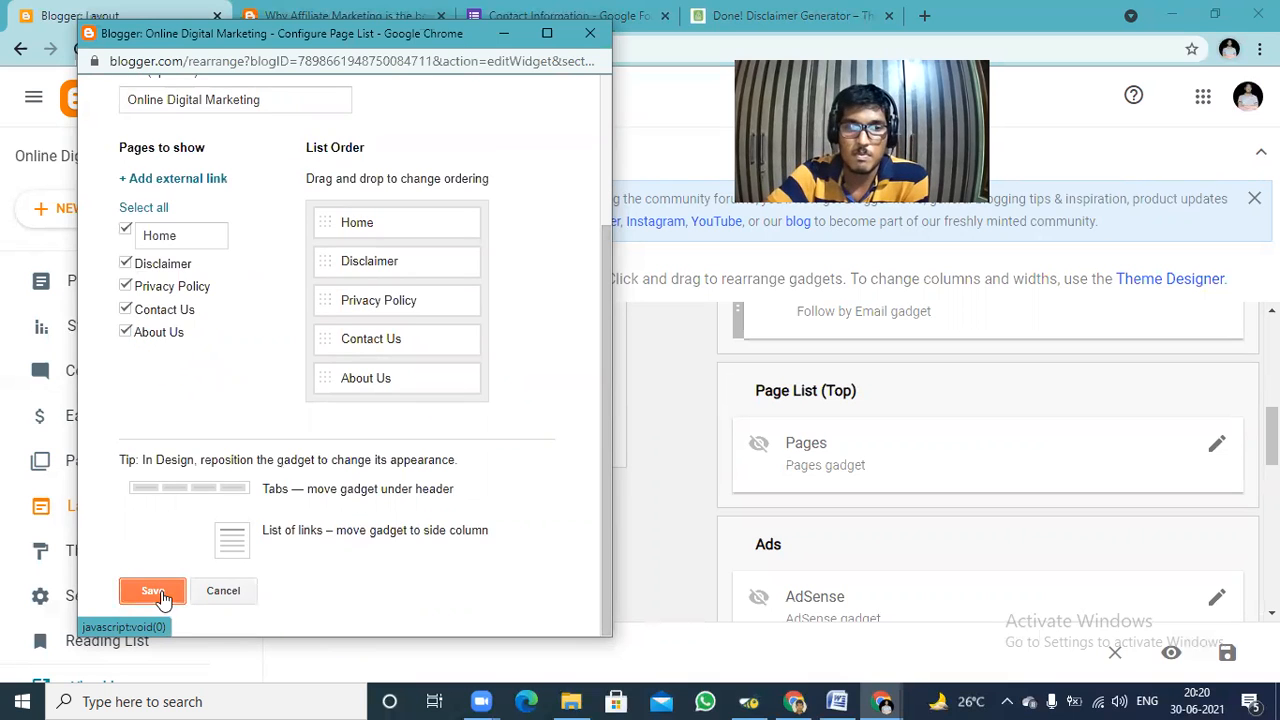
click(152, 591)
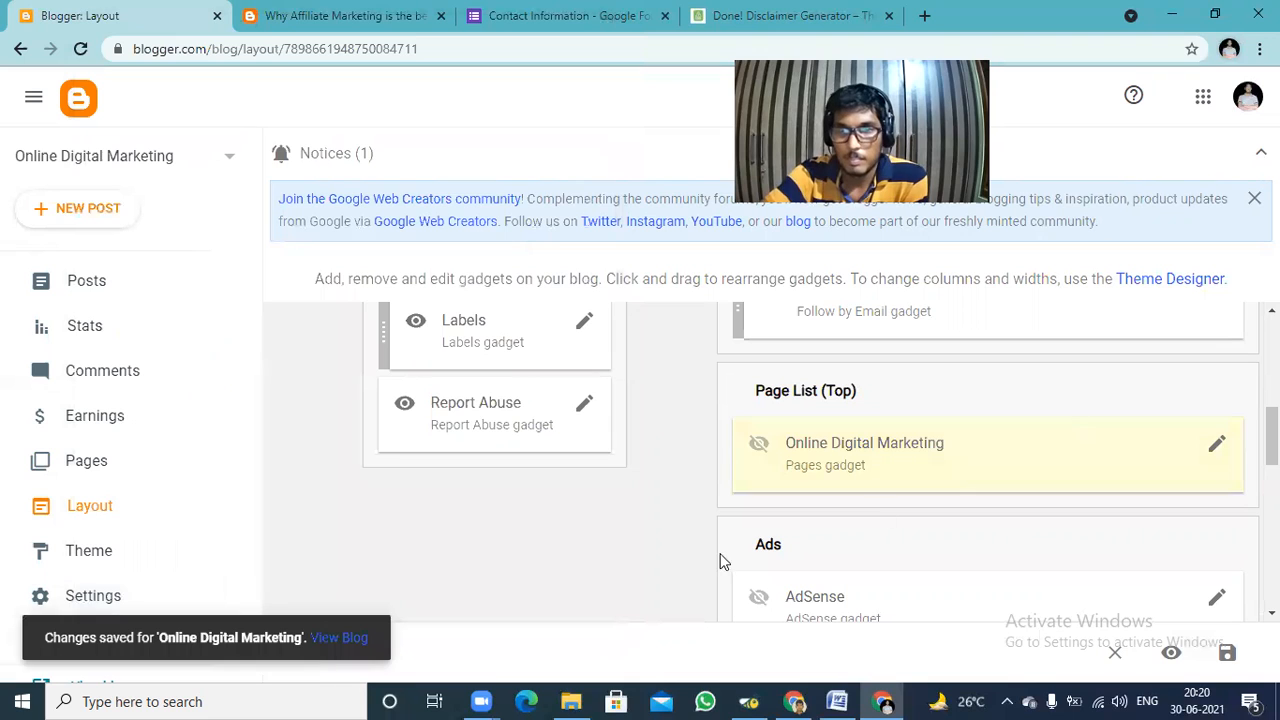
View the live blog in a new tab to check for the page list, and return to the layout editor.
right_click(332, 638)
click(408, 476)
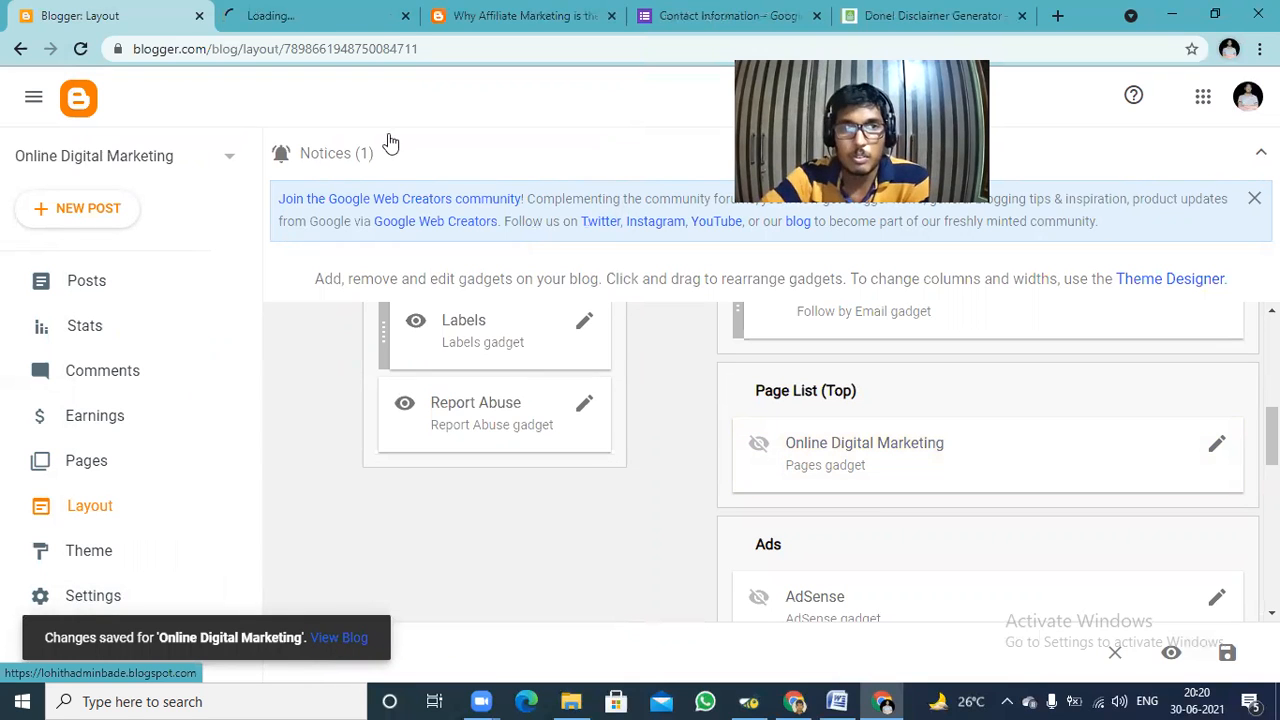
click(308, 12)
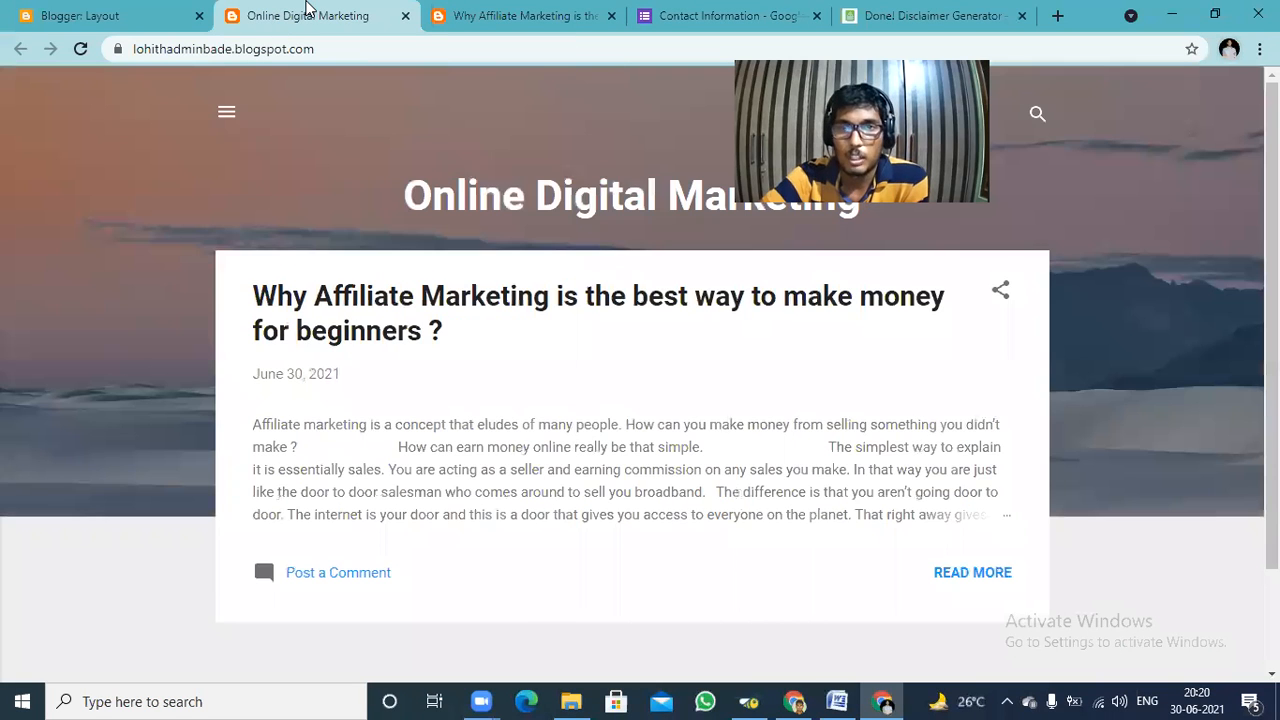
click(96, 12)
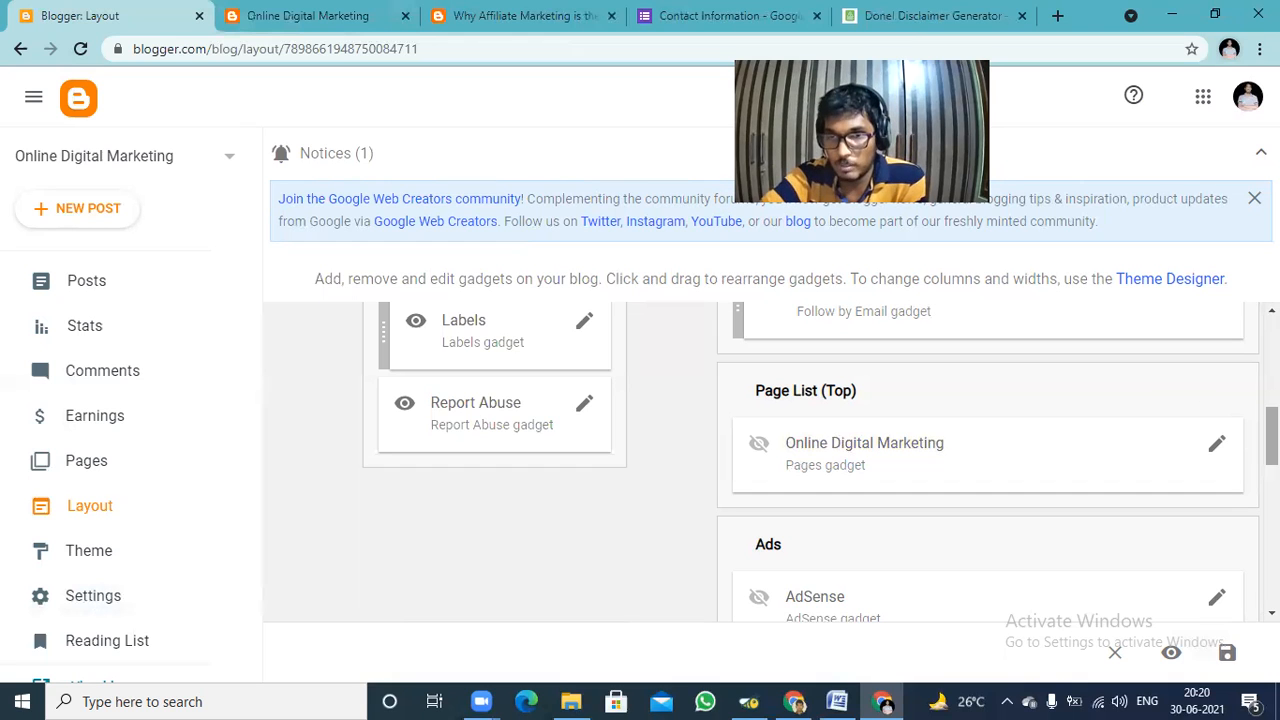
Save the blog's layout arrangement and open the live blog again in a new tab.
scroll(1000, 460, down, 3)
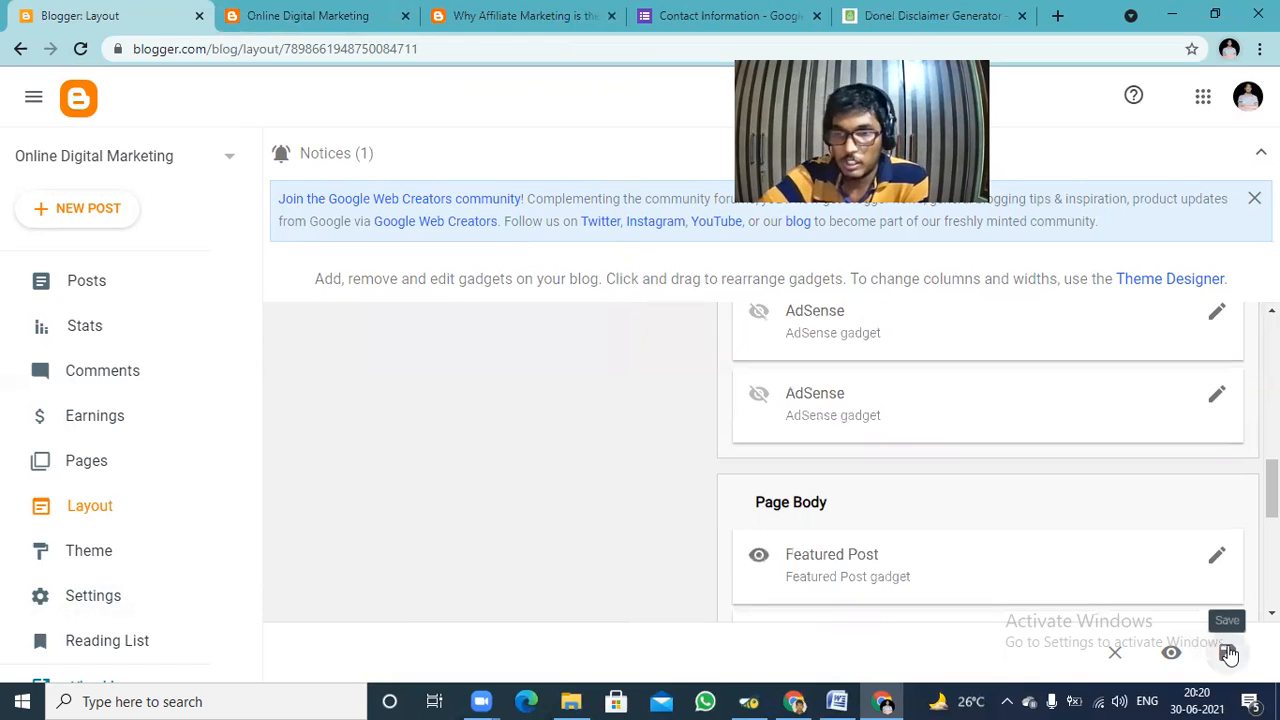
click(1228, 653)
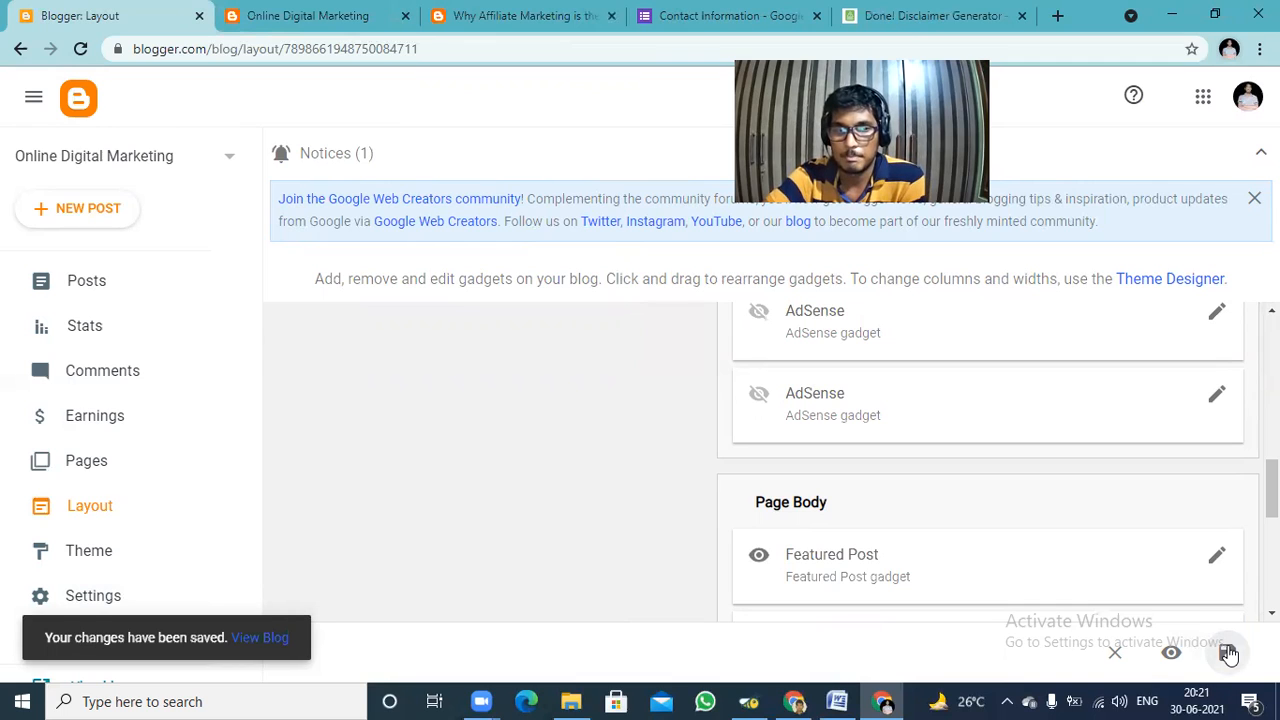
right_click(251, 636)
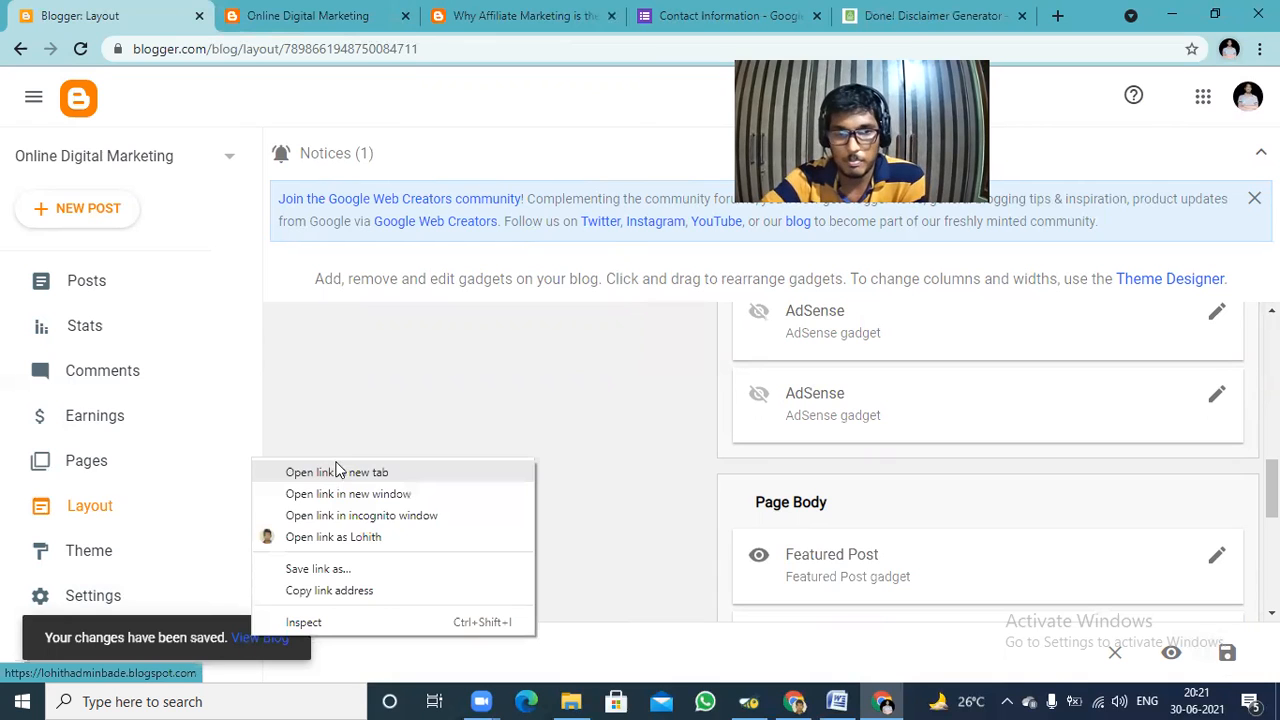
click(336, 471)
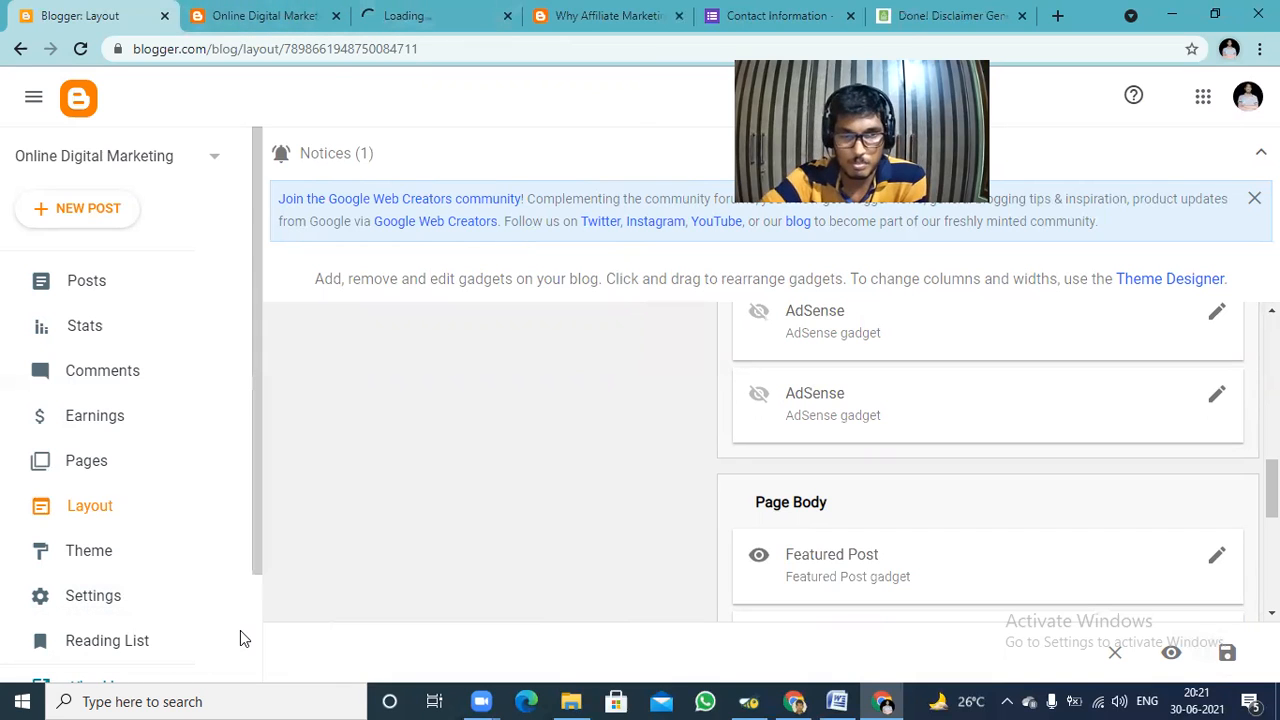
Check the open live blog tabs for the page list, reloading the earlier one.
click(420, 8)
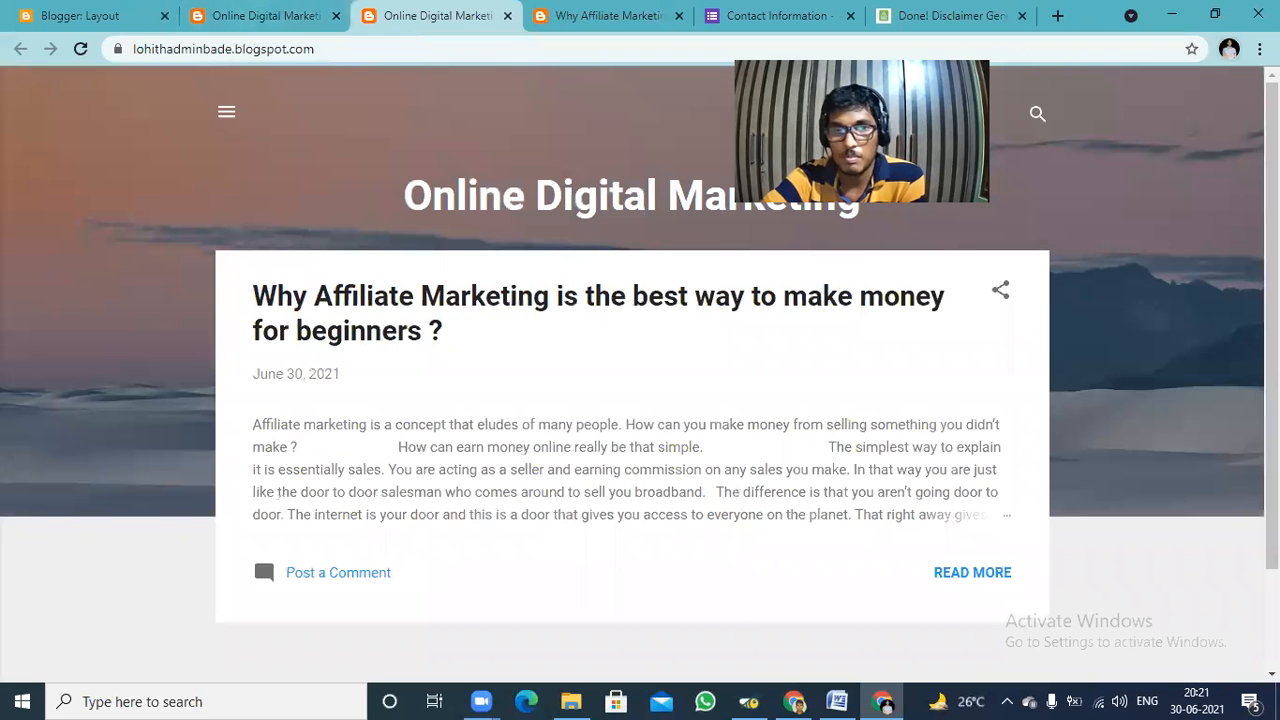
click(265, 15)
click(80, 48)
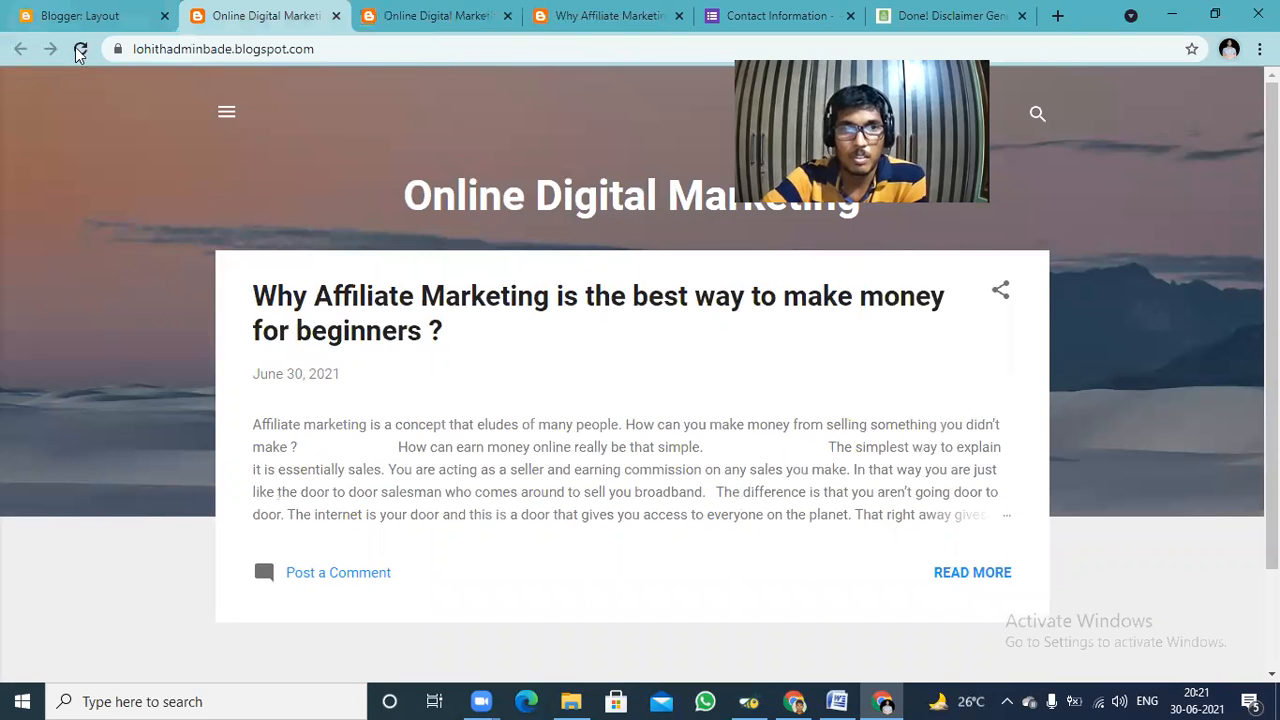
click(82, 50)
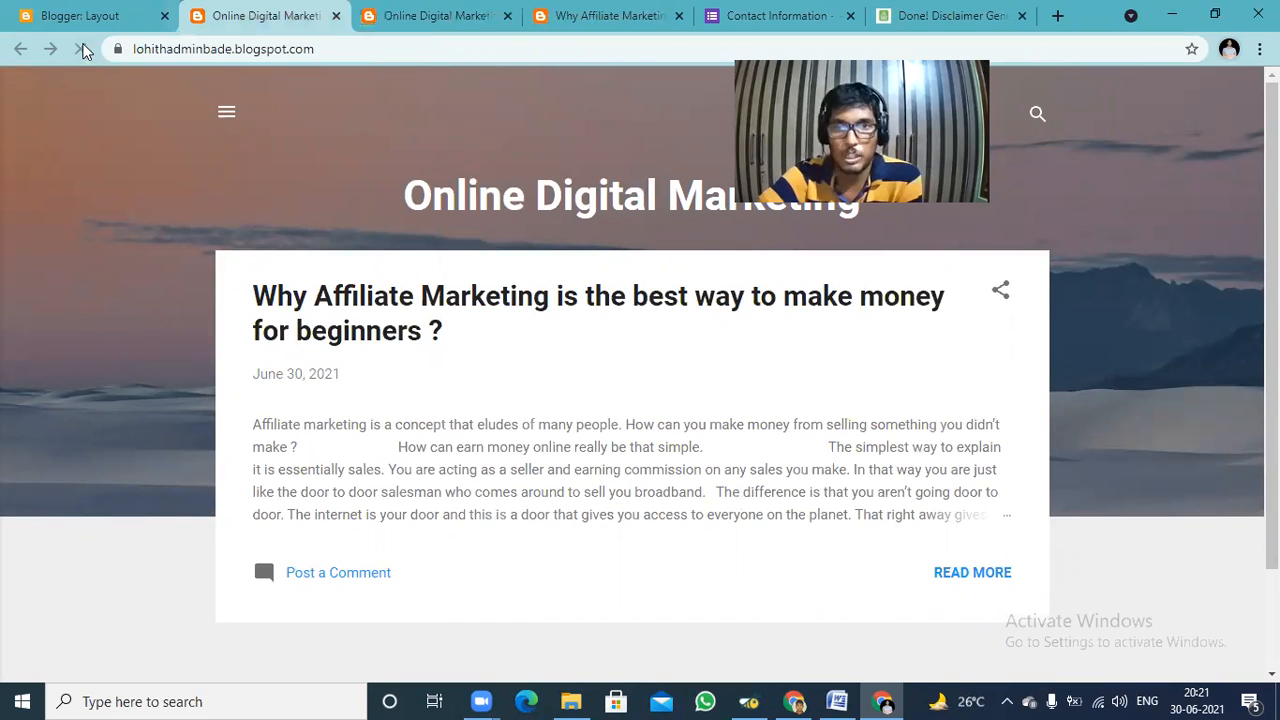
Return to the layout editor, save the arrangement again, and inspect the live blog for the page list.
click(90, 14)
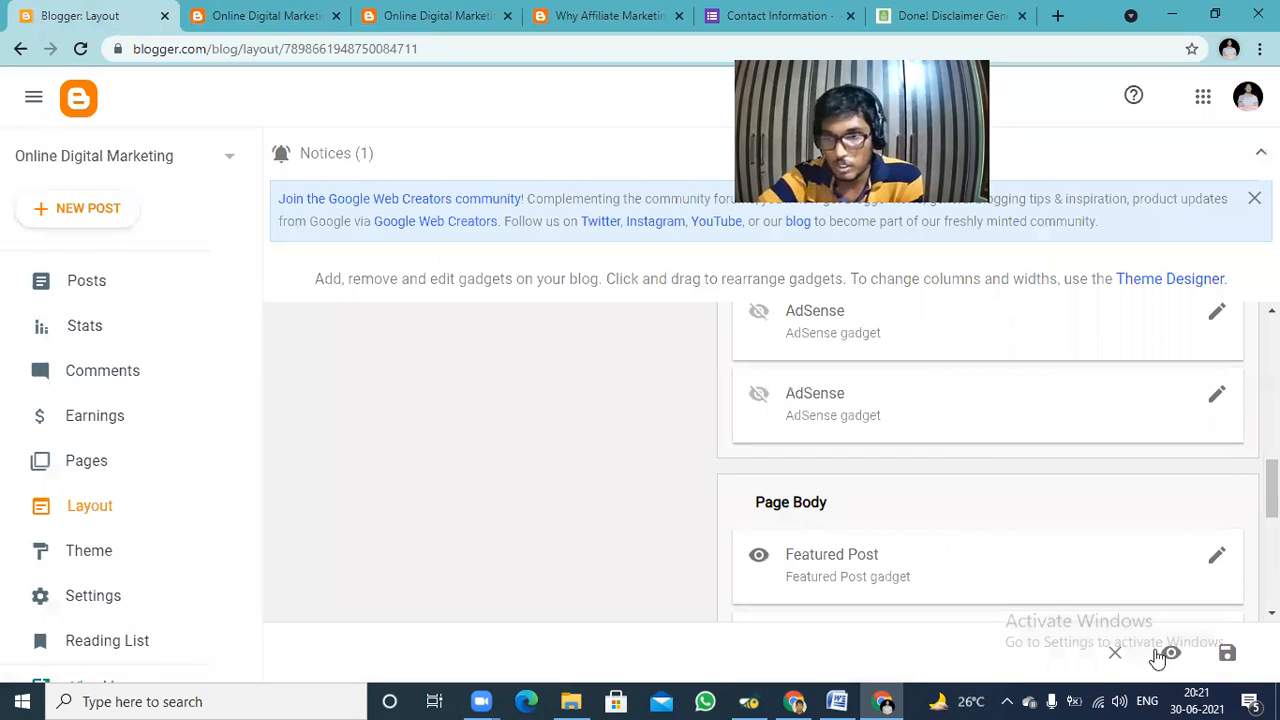
click(1227, 654)
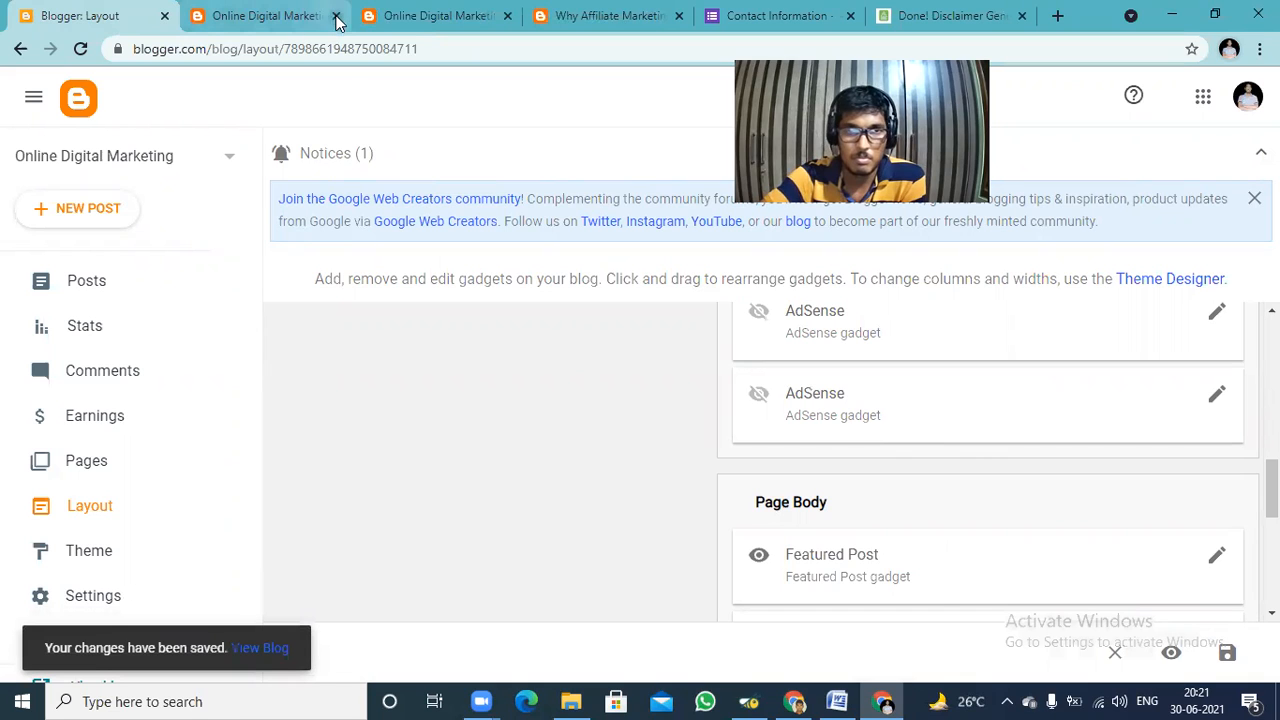
click(261, 639)
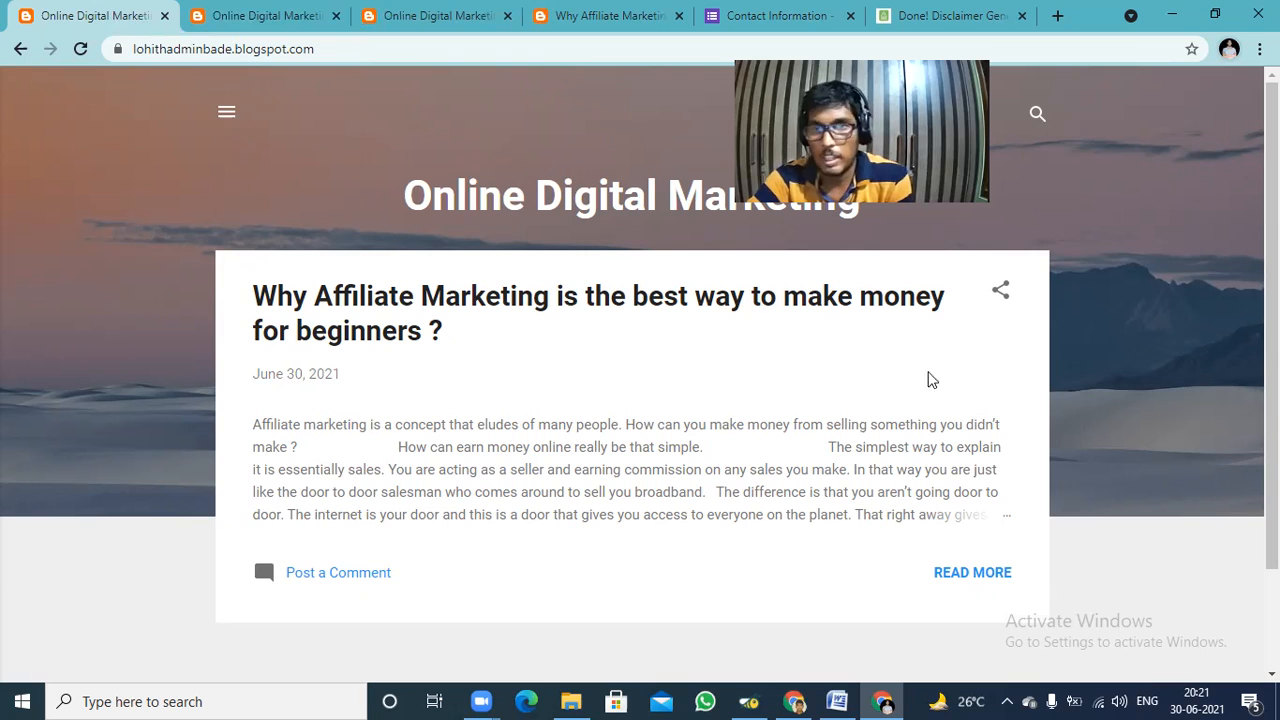
scroll(1222, 146, down, 2)
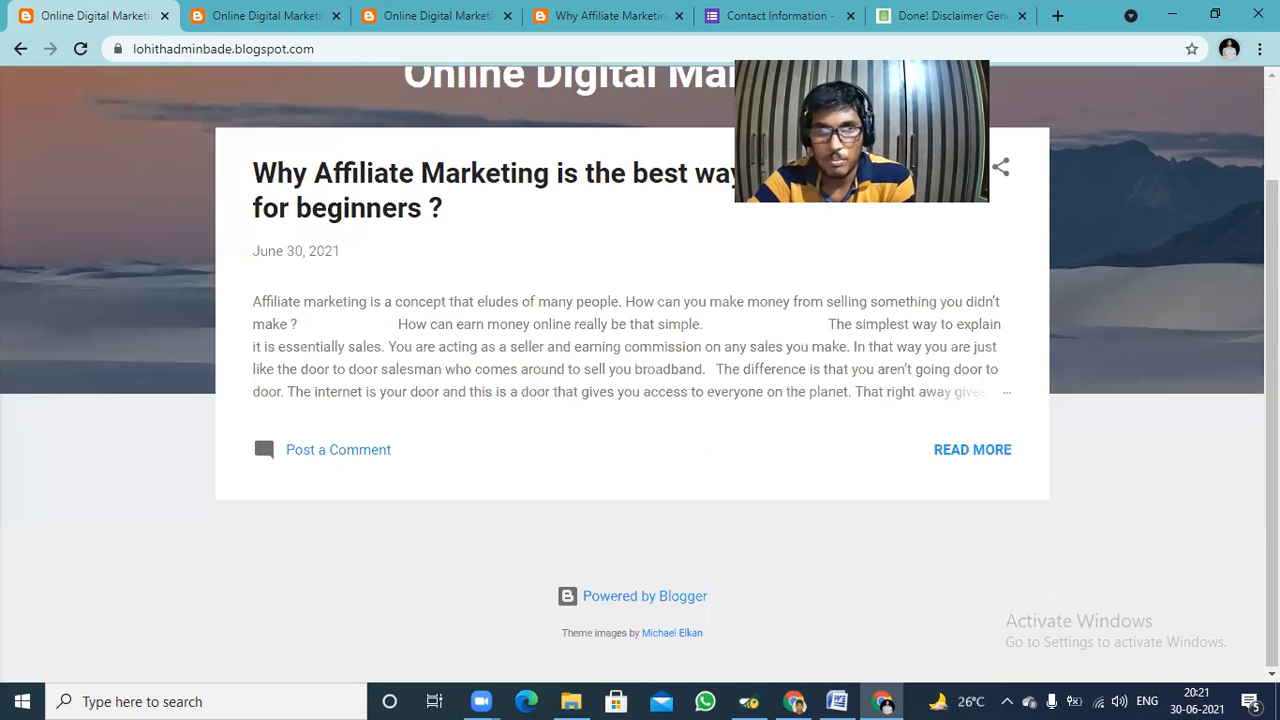
scroll(1117, 126, up, 2)
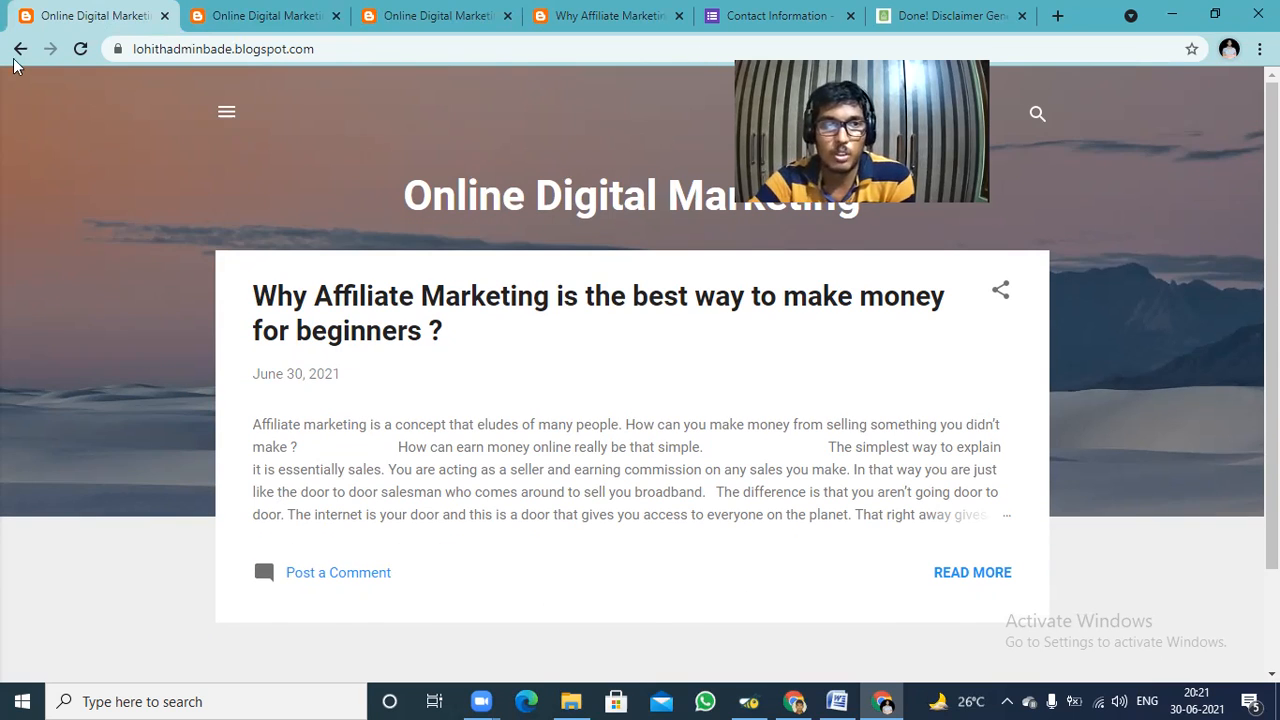
click(225, 113)
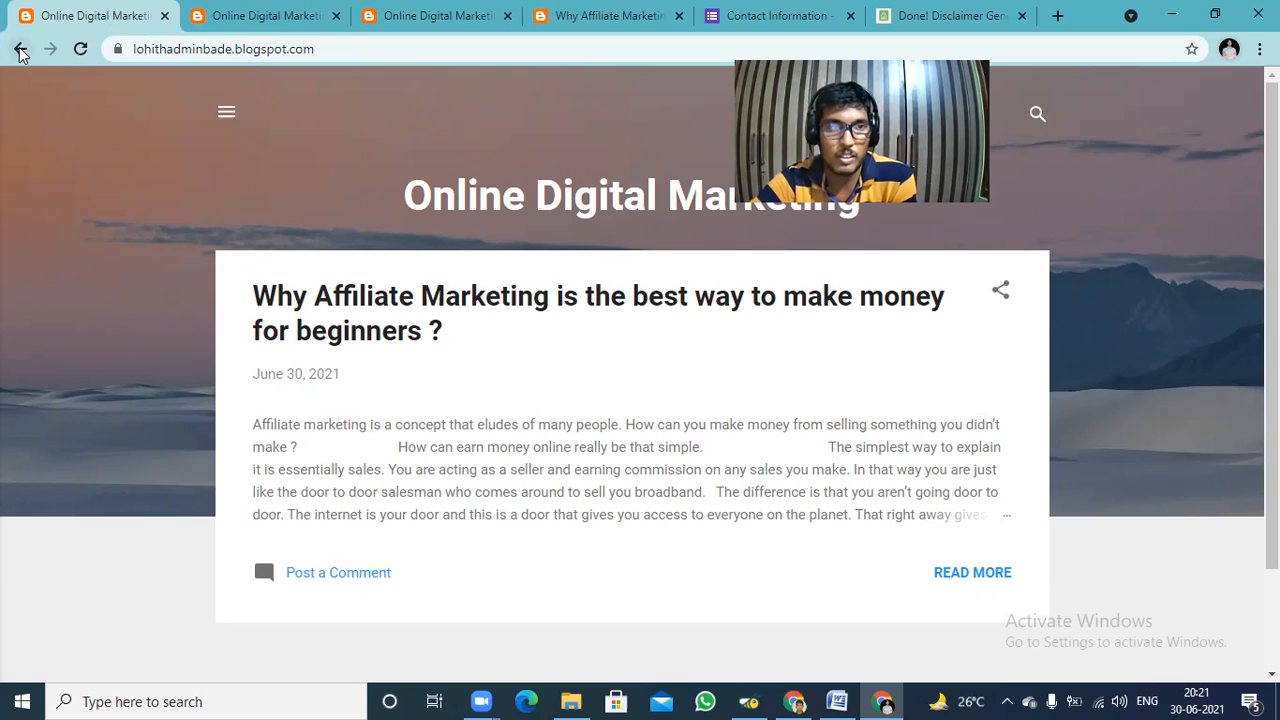
Reopen the Page List (Top) gadget, clear and reselect Home, Disclaimer, Privacy Policy, Contact Us and About Us, and save it.
click(20, 51)
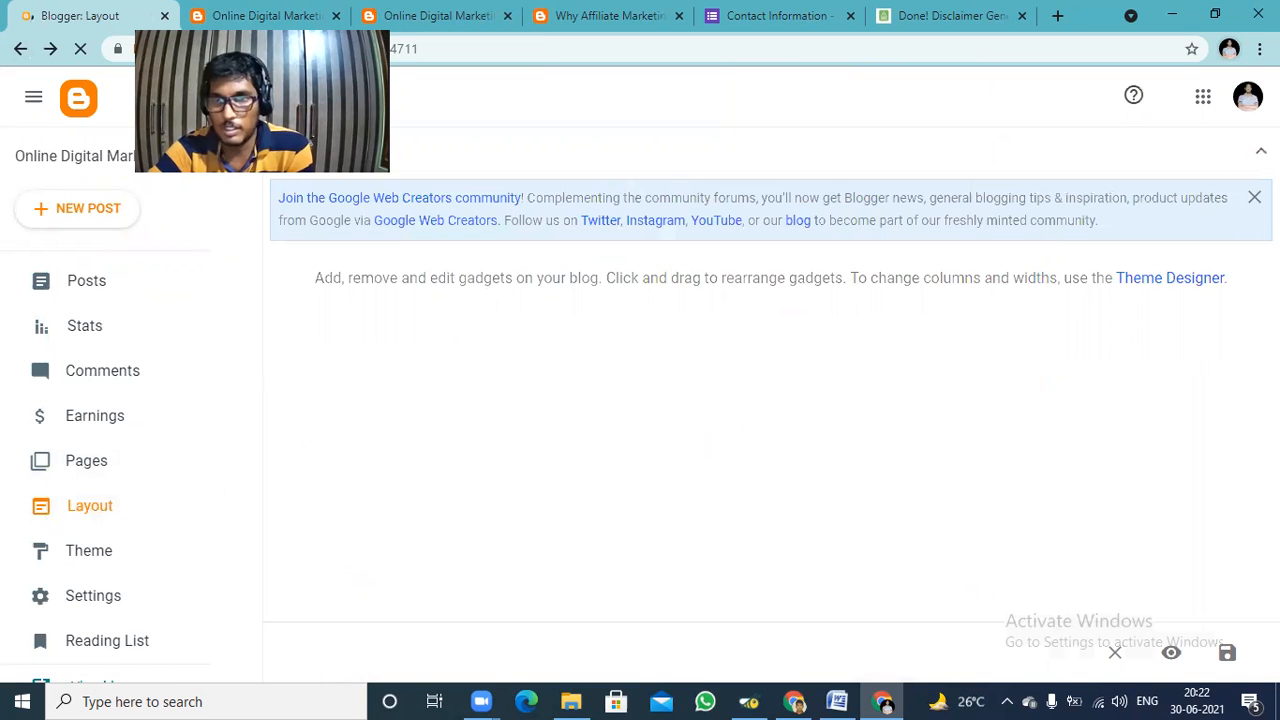
scroll(770, 461, down, 2)
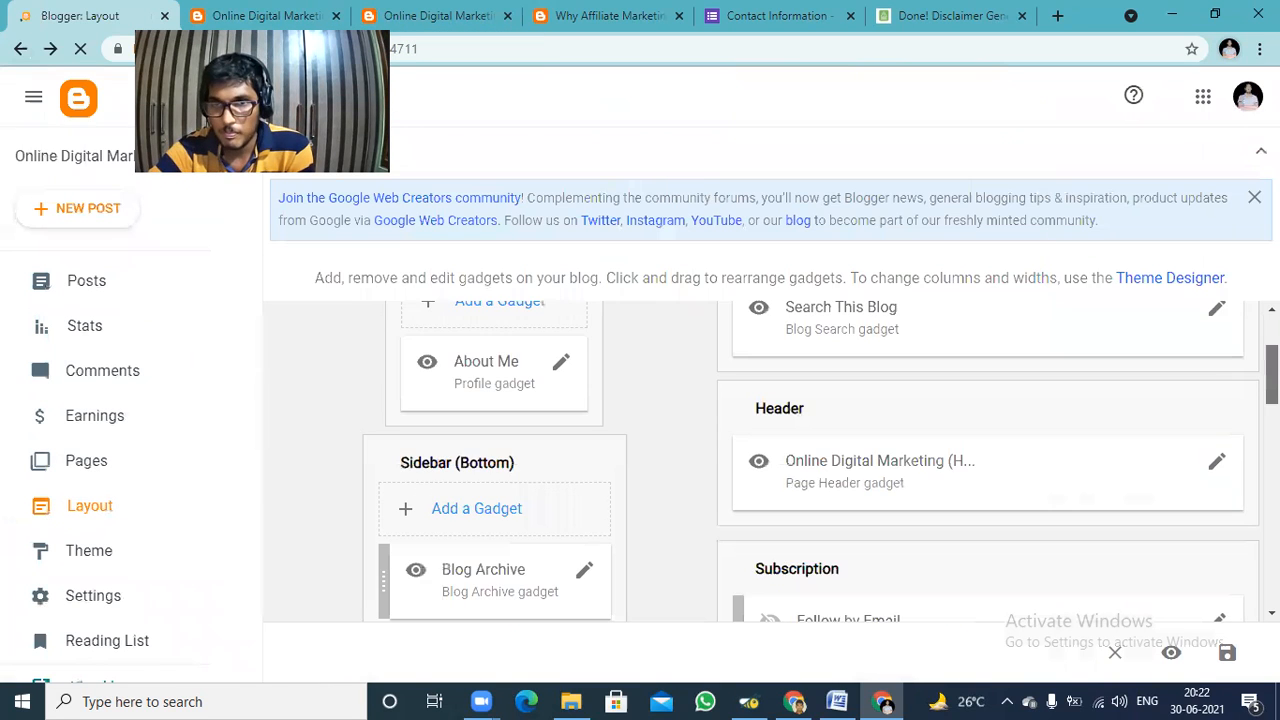
scroll(770, 461, down, 3)
scroll(1175, 410, down, 1)
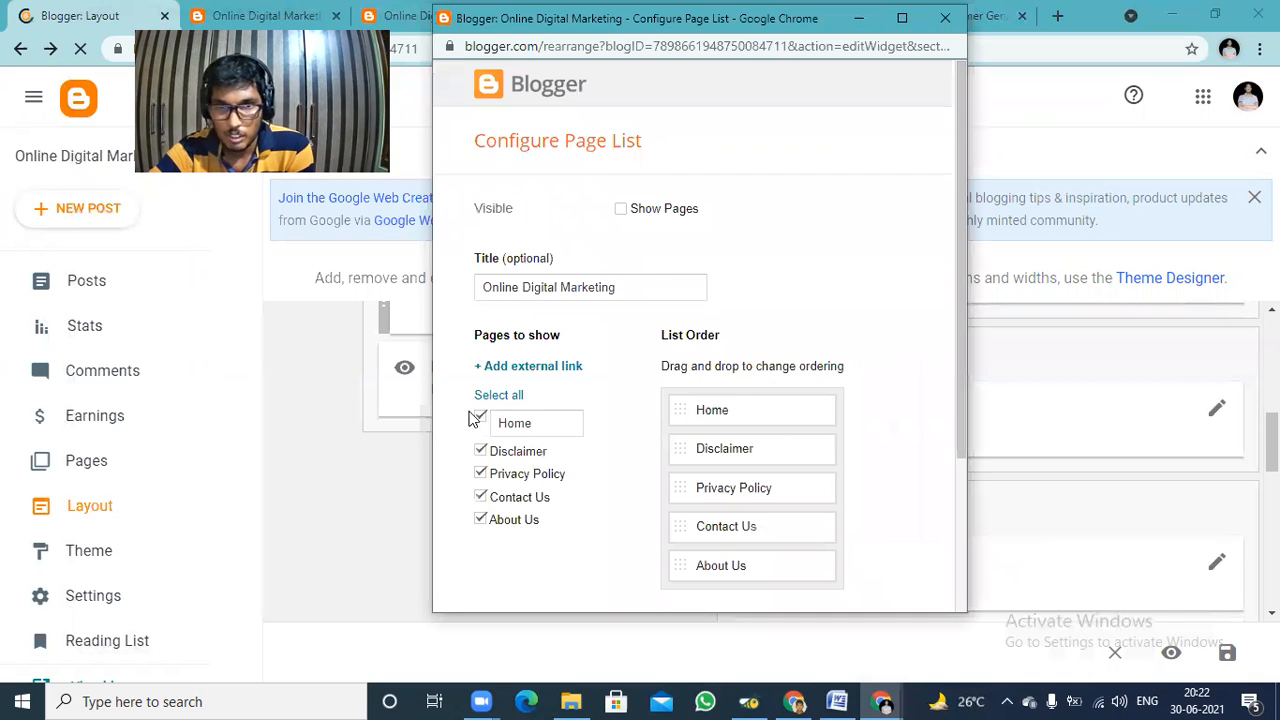
click(489, 400)
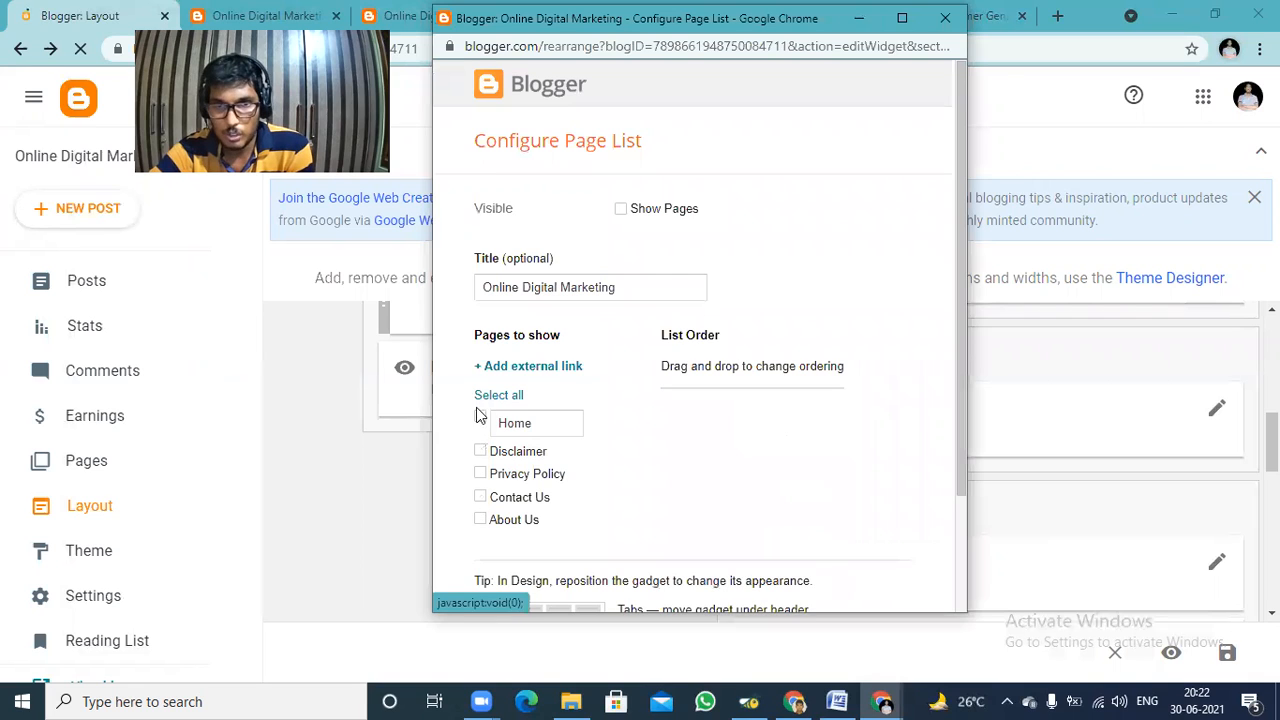
click(480, 417)
click(480, 452)
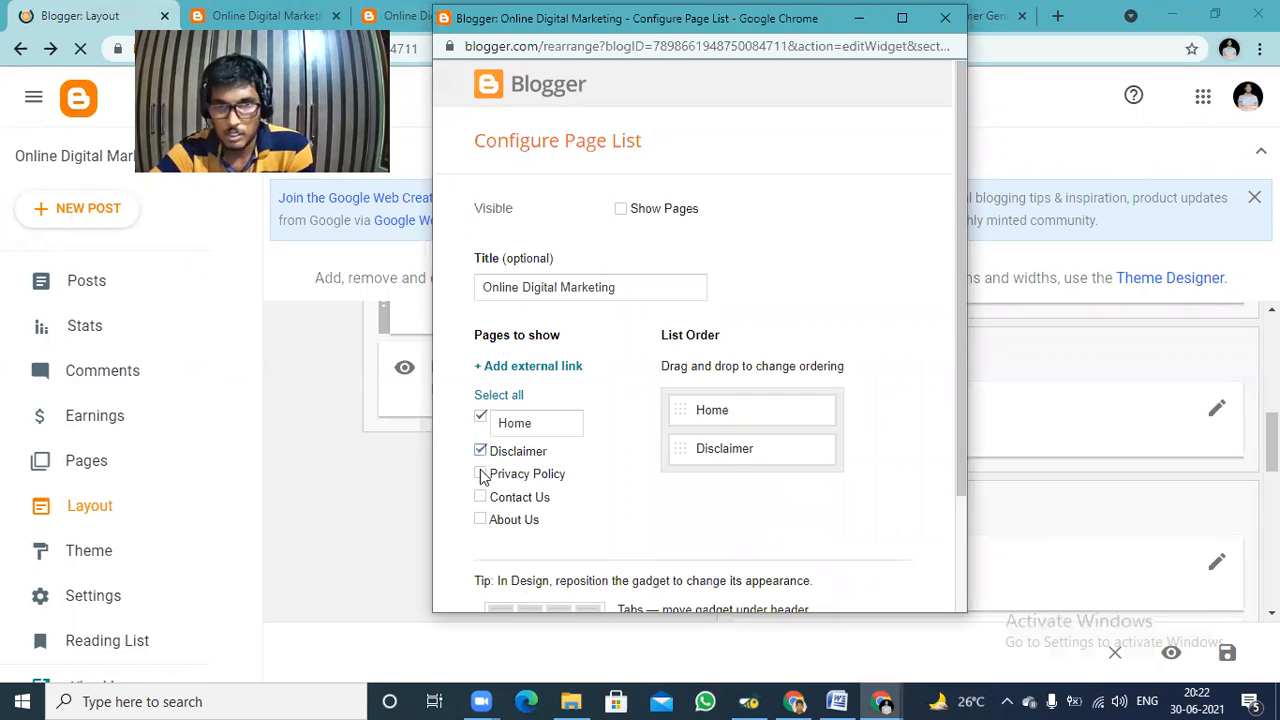
click(480, 474)
click(480, 497)
click(481, 519)
drag(962, 382, 980, 538)
scroll(639, 604, down, 1)
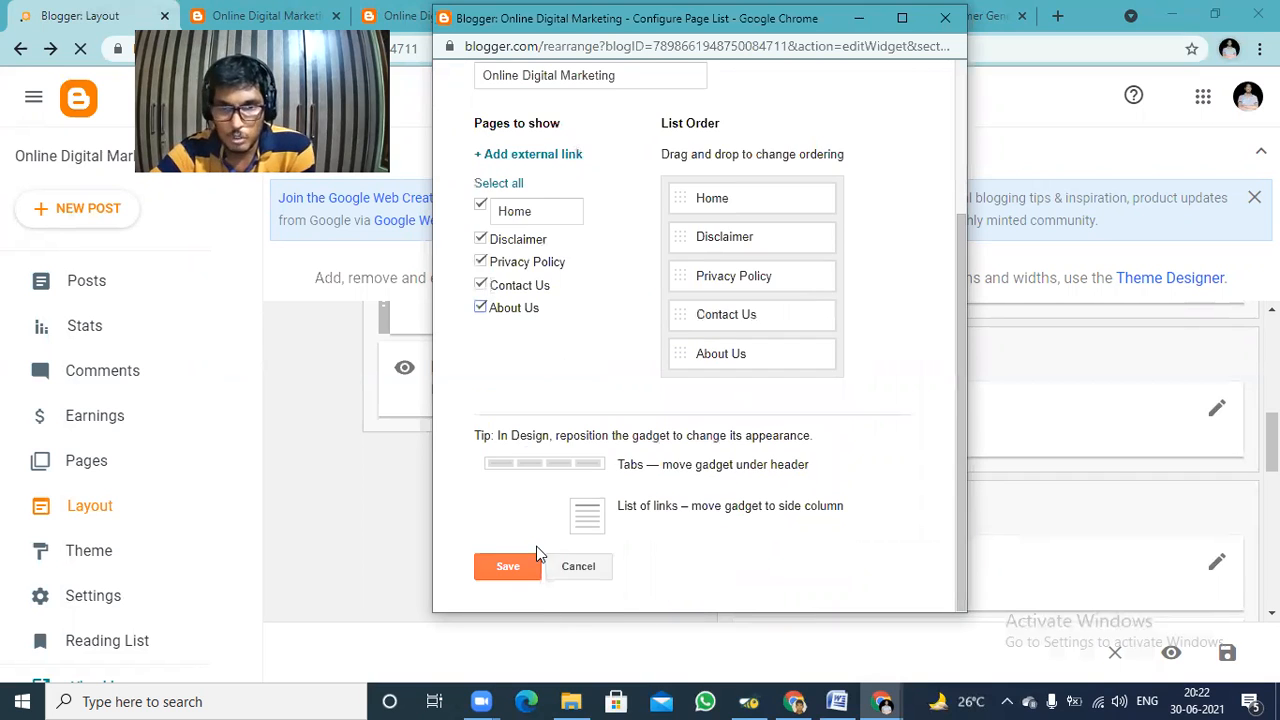
click(507, 567)
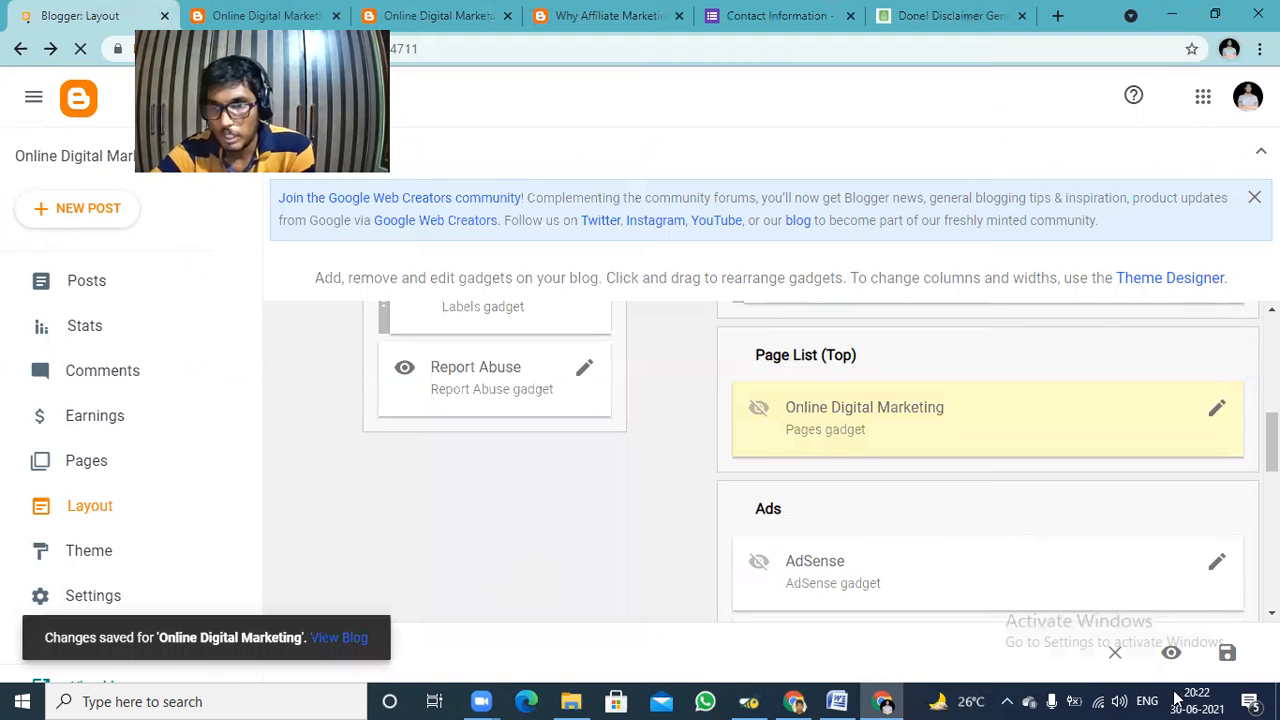
Save the layout with the reselected pages and look over the live blog for the page list.
click(1228, 653)
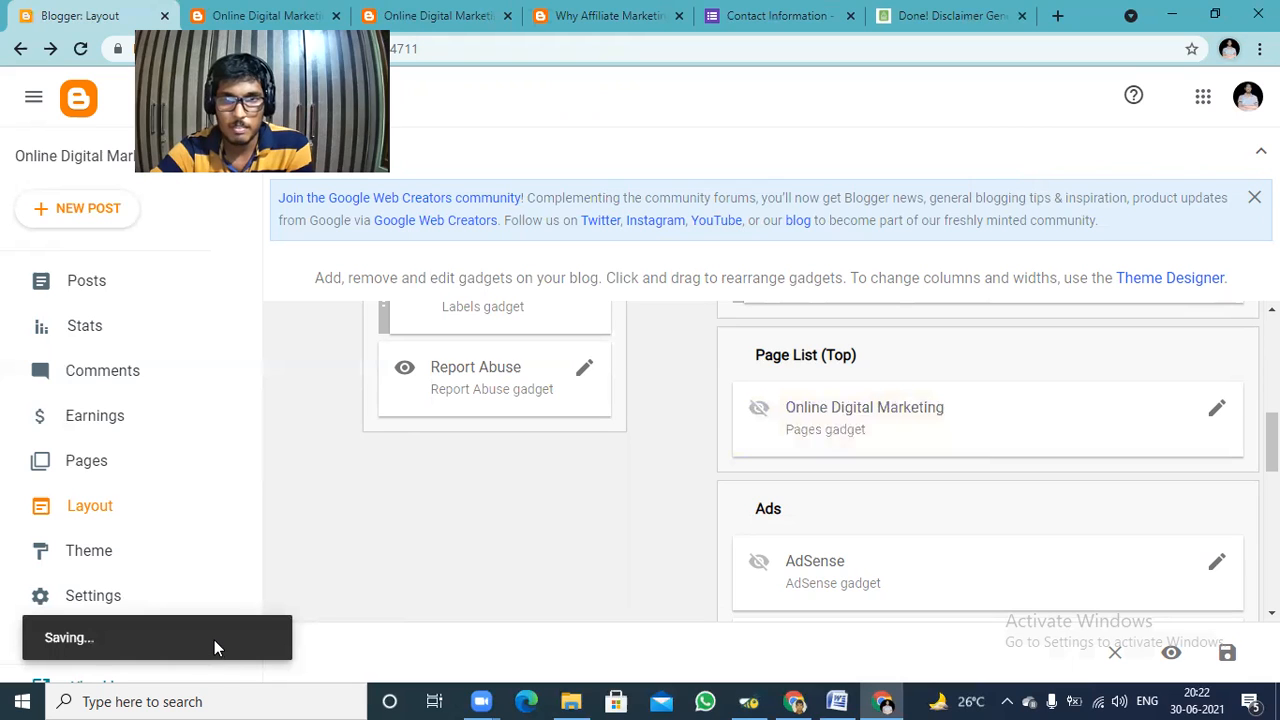
click(255, 637)
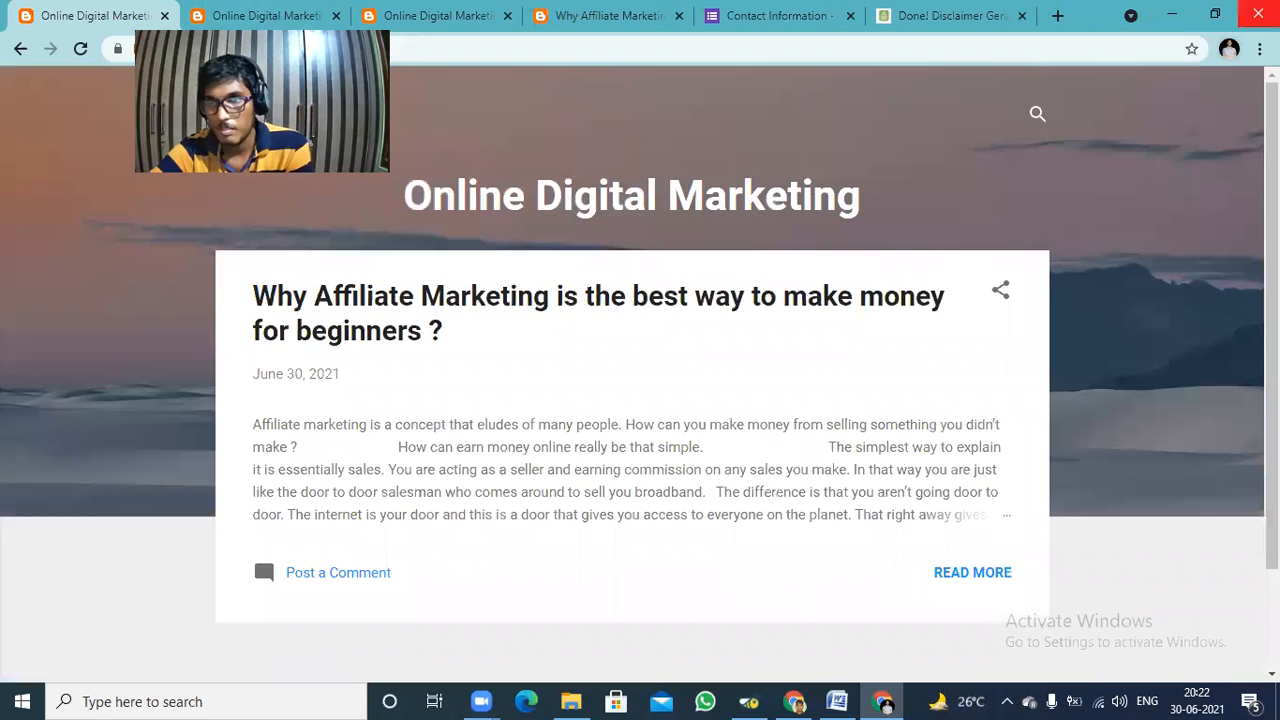
scroll(640, 400, down, 2)
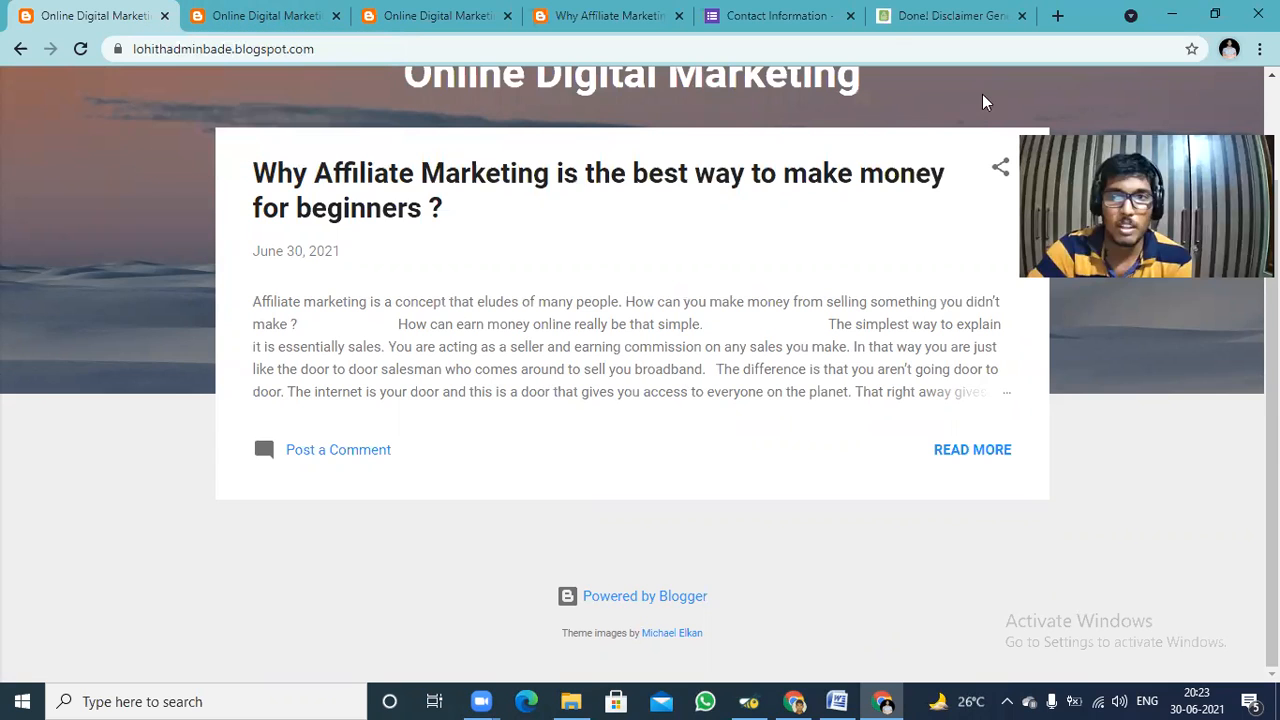
Return to the layout editor, enable Show Pages in the Page List (Top) gadget, and save the gadget.
click(17, 49)
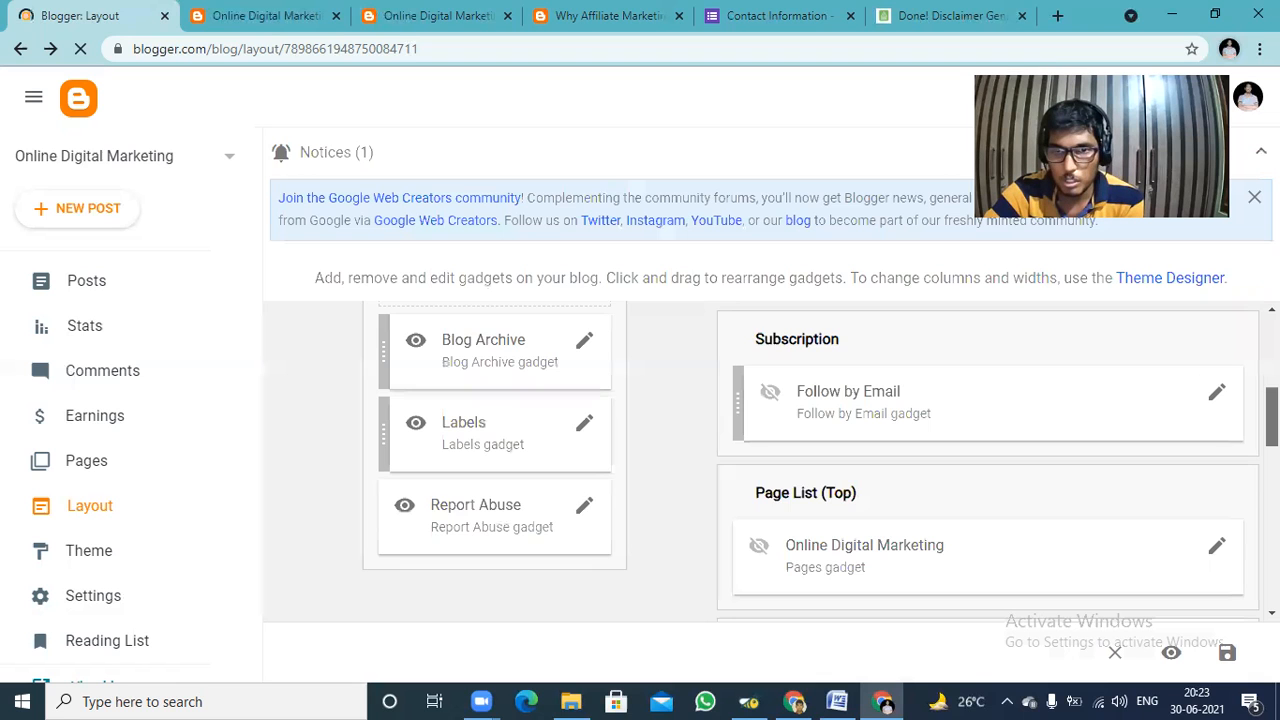
scroll(760, 460, down, 3)
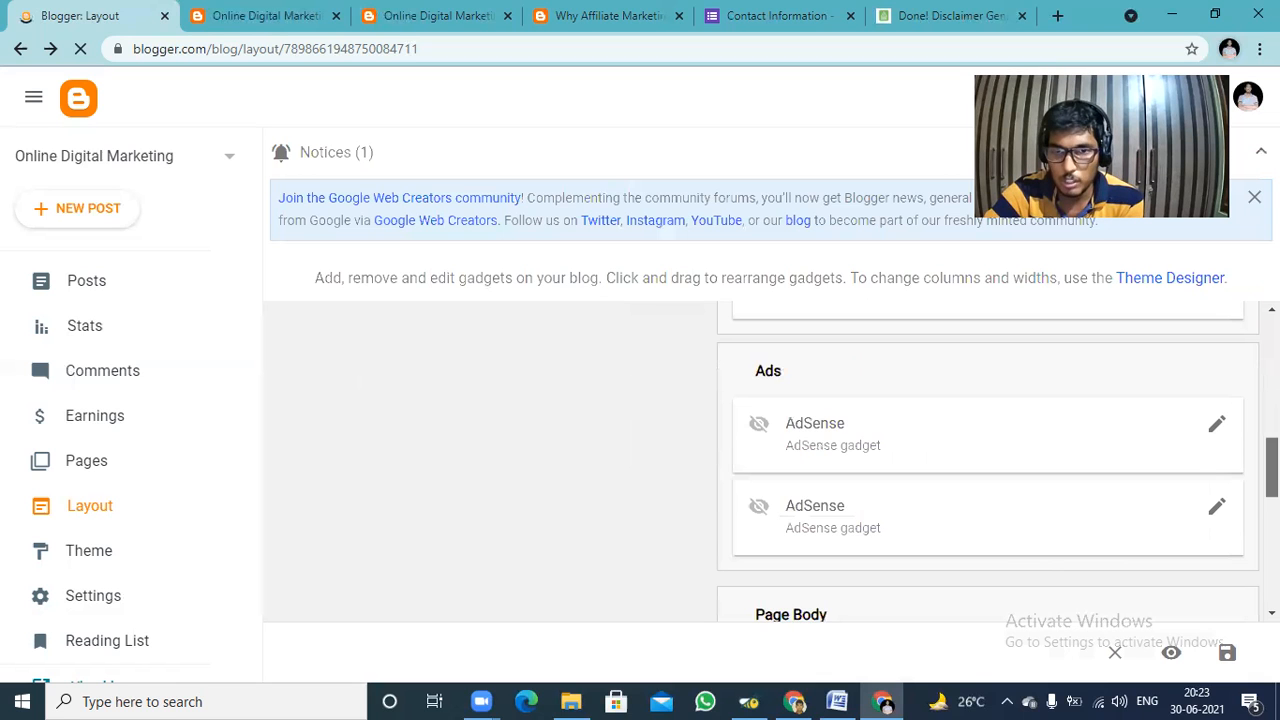
scroll(988, 460, down, 2)
scroll(988, 460, down, 2)
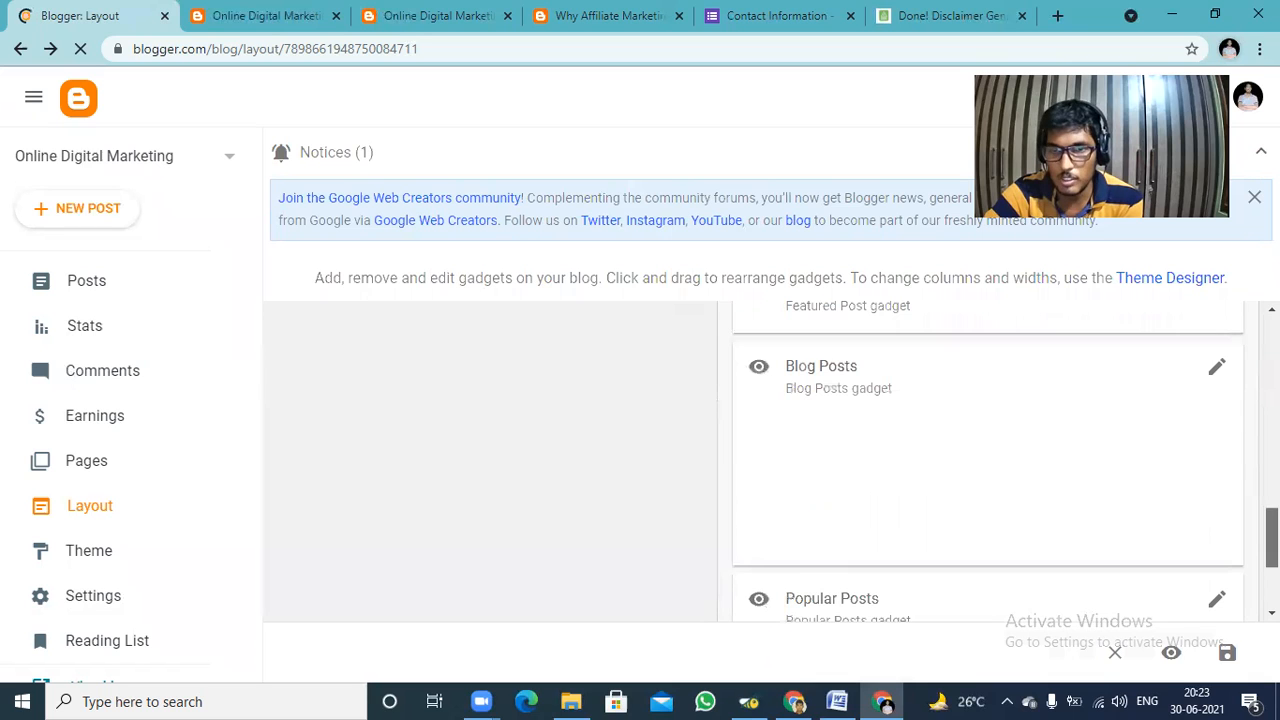
scroll(988, 460, down, 2)
drag(1272, 576, 1272, 405)
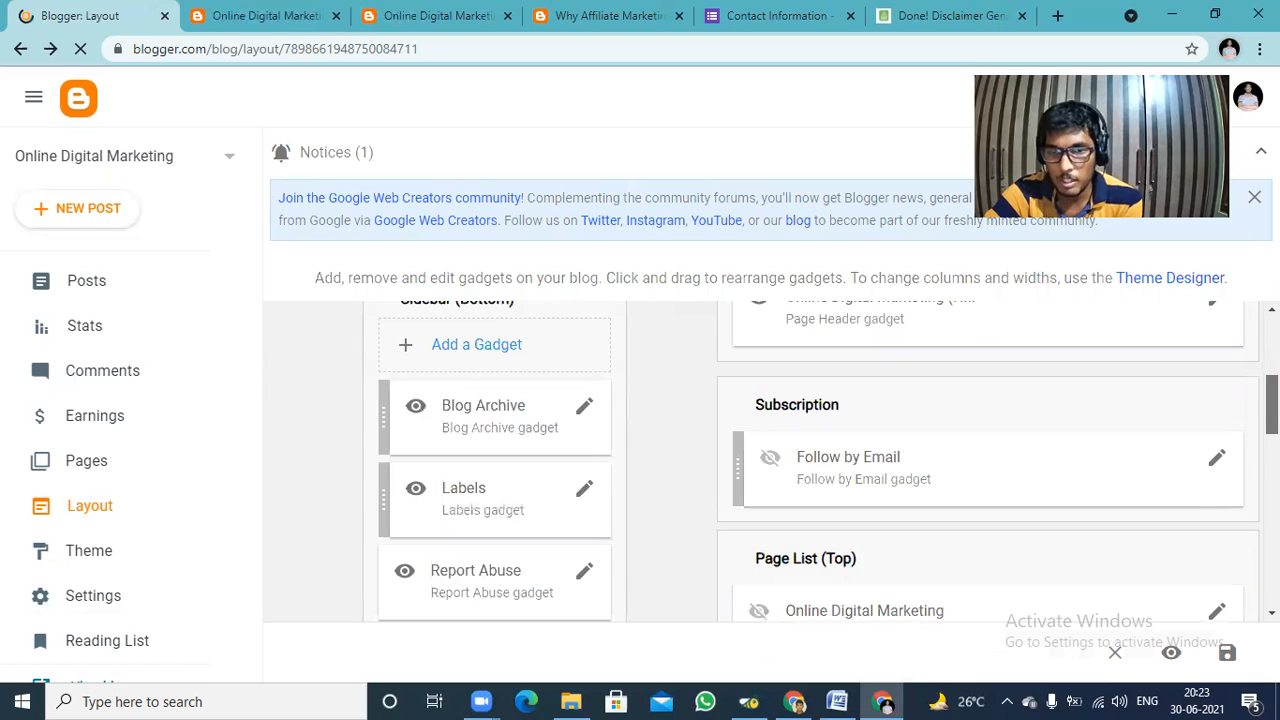
scroll(1198, 412, down, 2)
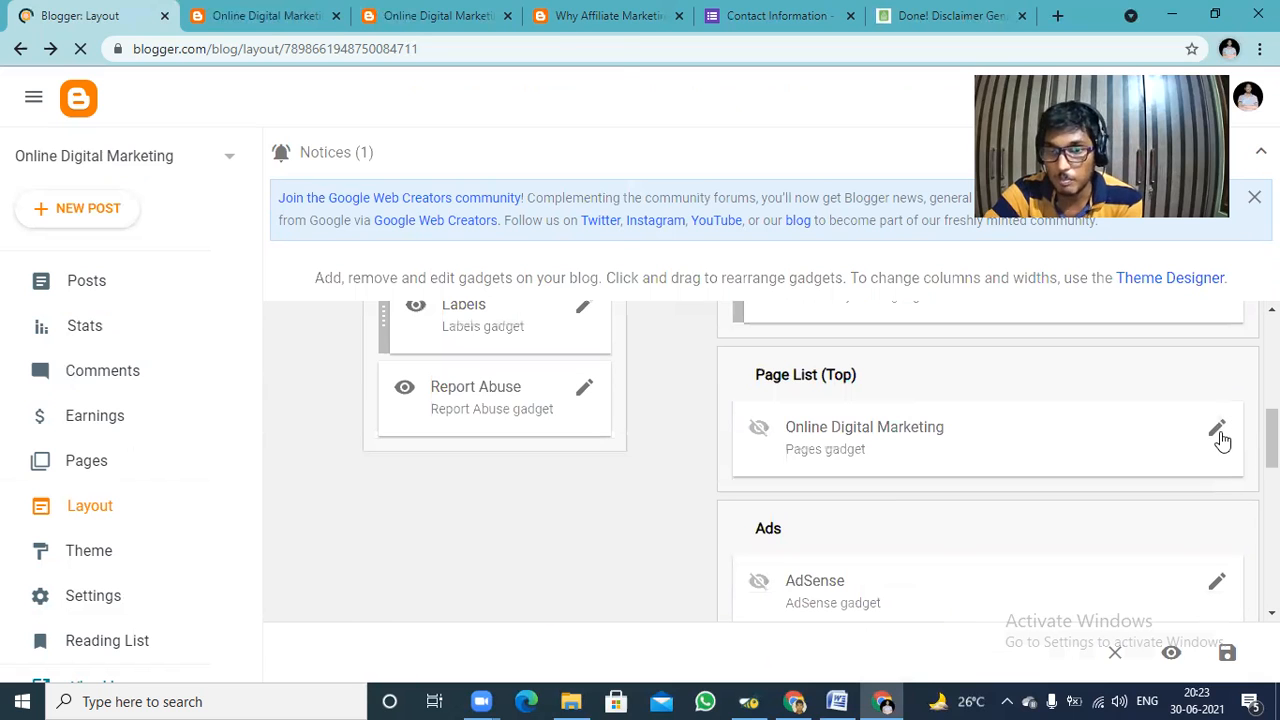
click(1218, 432)
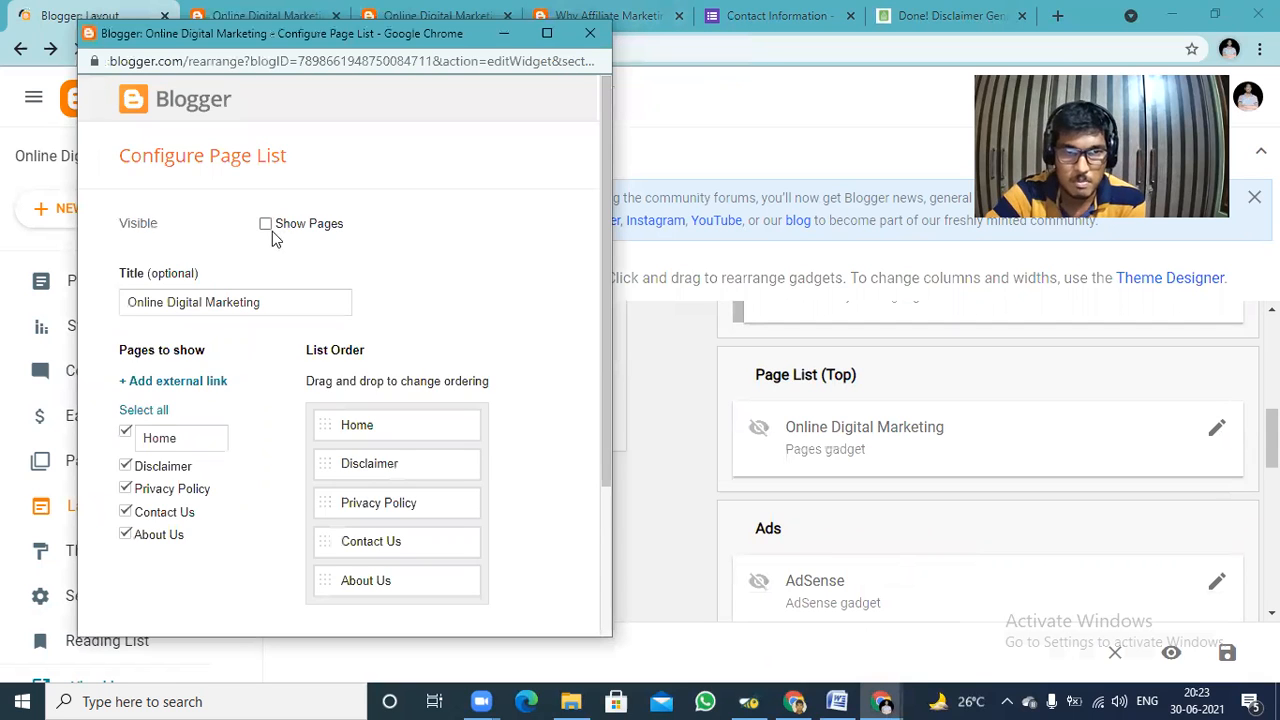
click(266, 225)
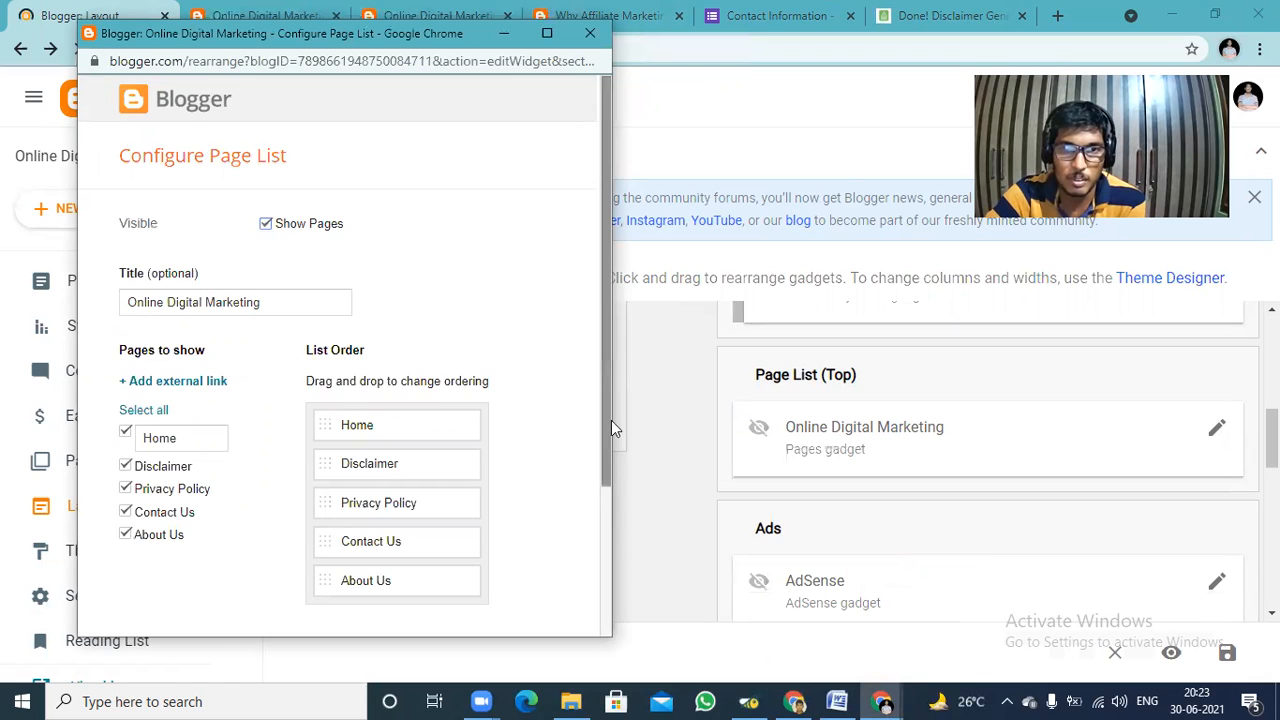
scroll(400, 500, down, 3)
click(149, 598)
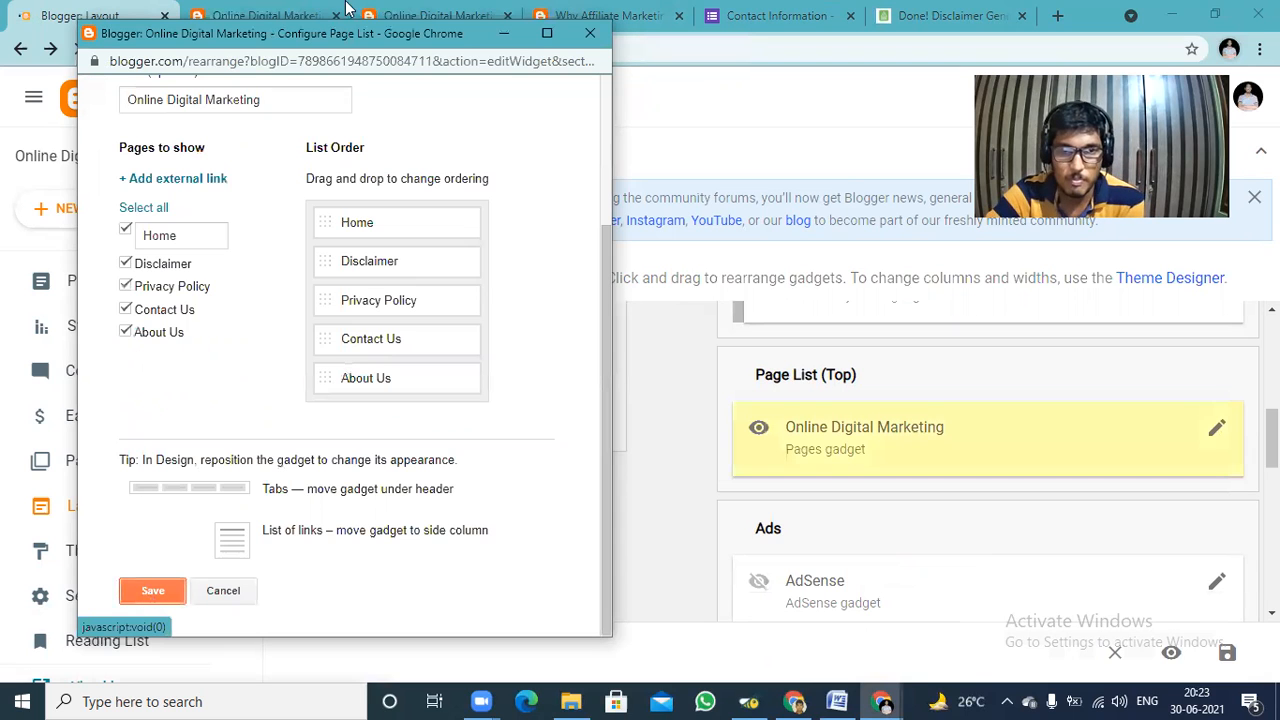
Save the layout with the page list enabled and open the live blog.
click(1228, 652)
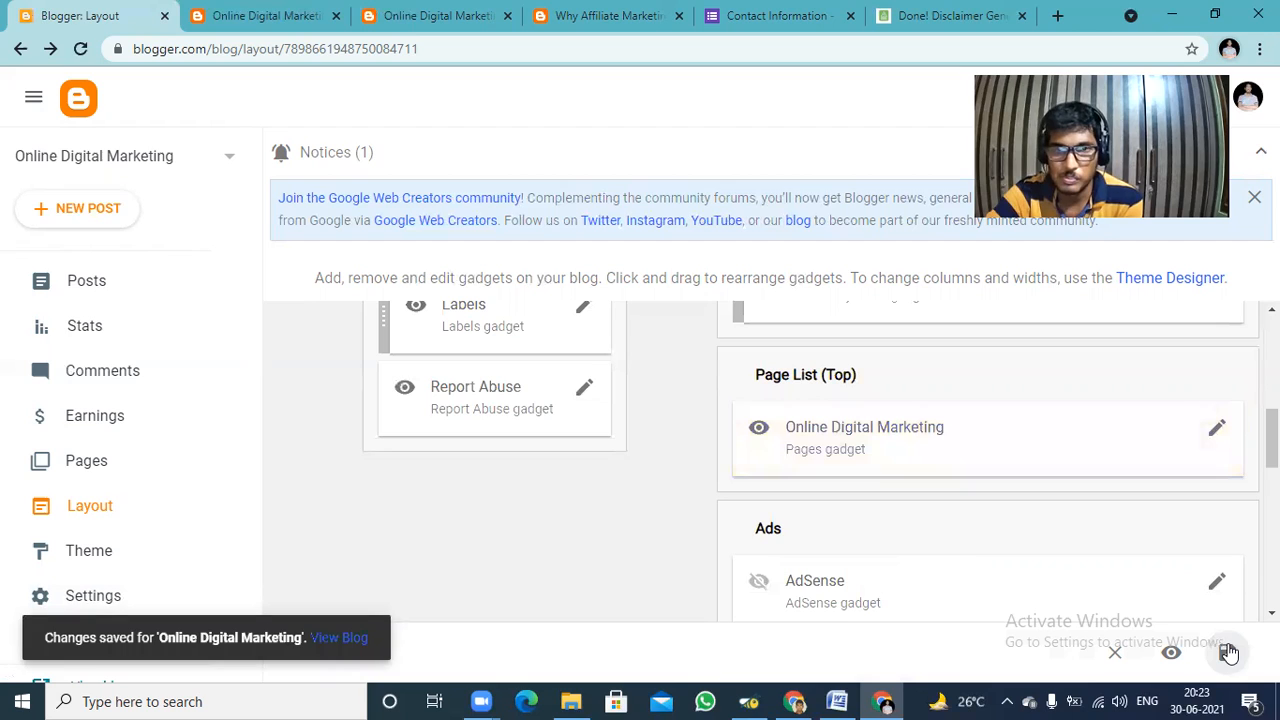
click(1228, 652)
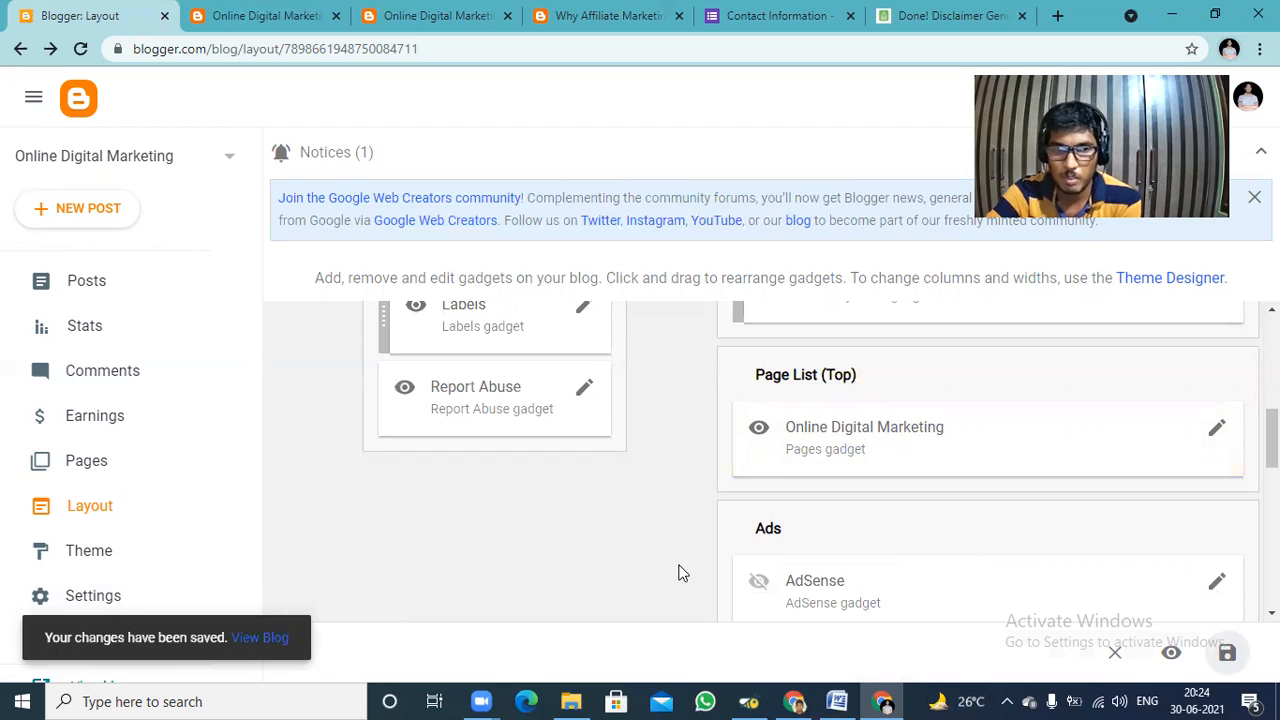
click(259, 637)
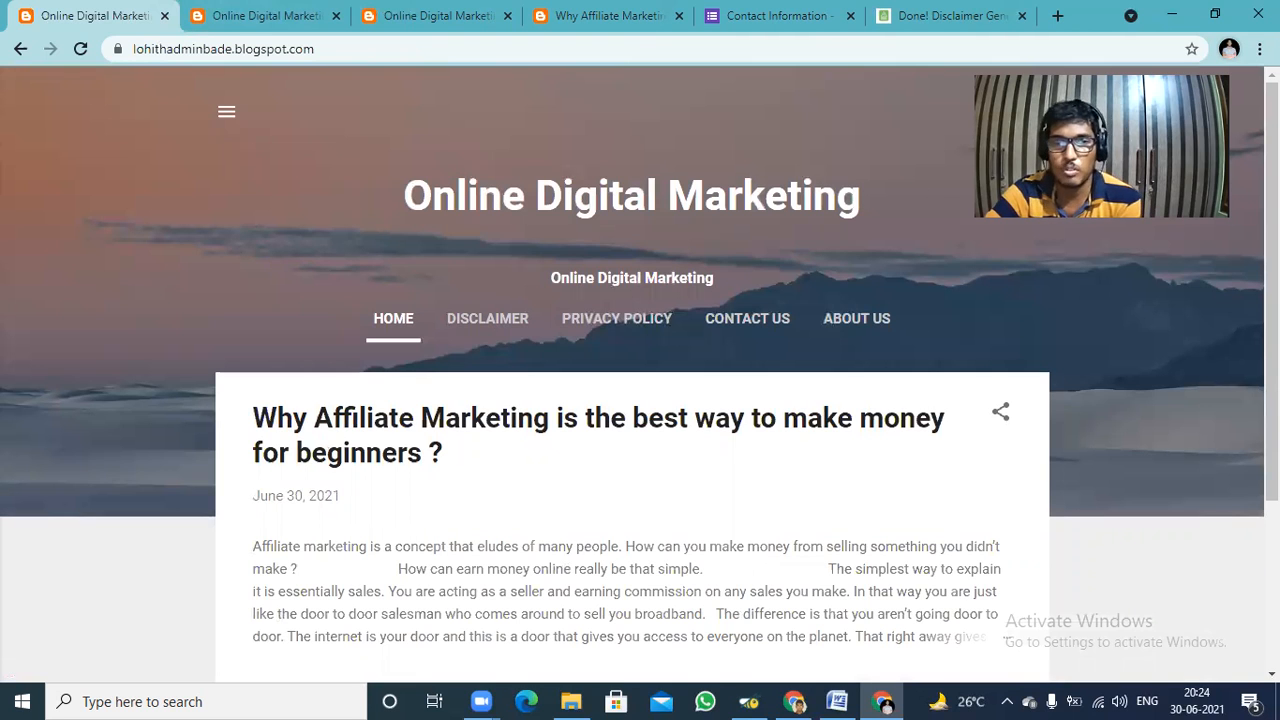
Test the Disclaimer link in the live blog's page list, return to the home page, and go back one page.
click(488, 318)
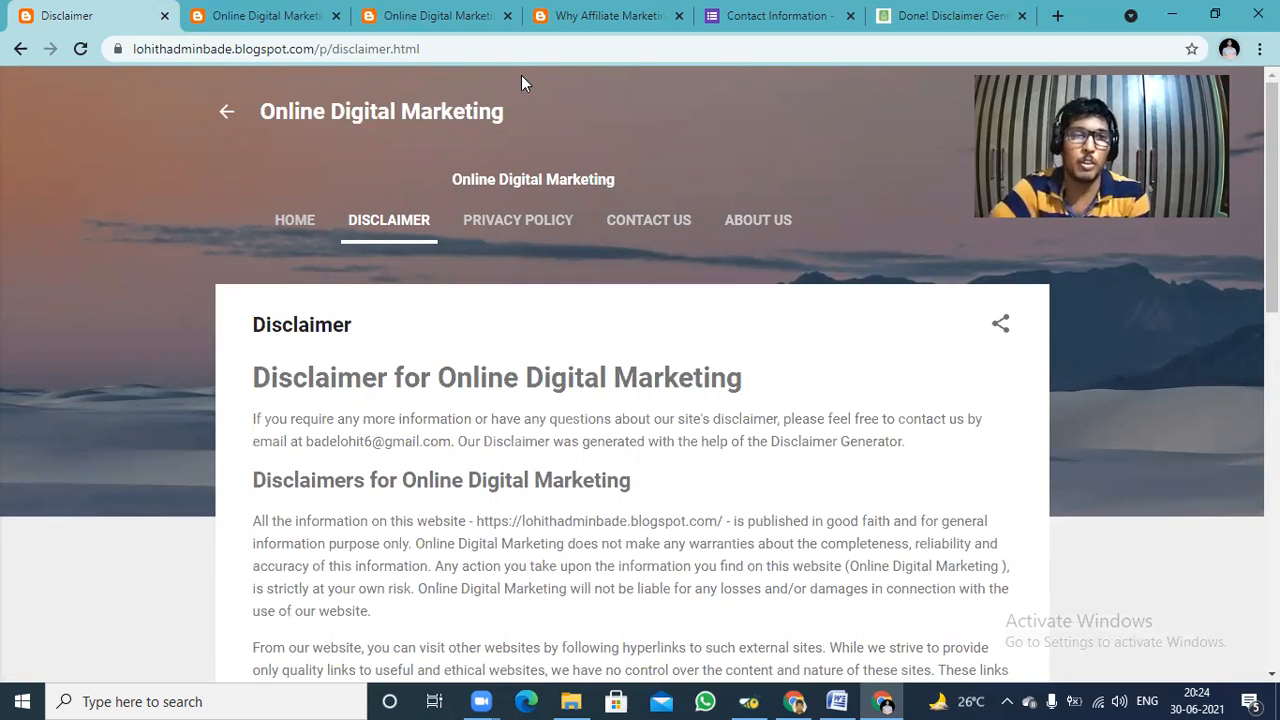
click(234, 114)
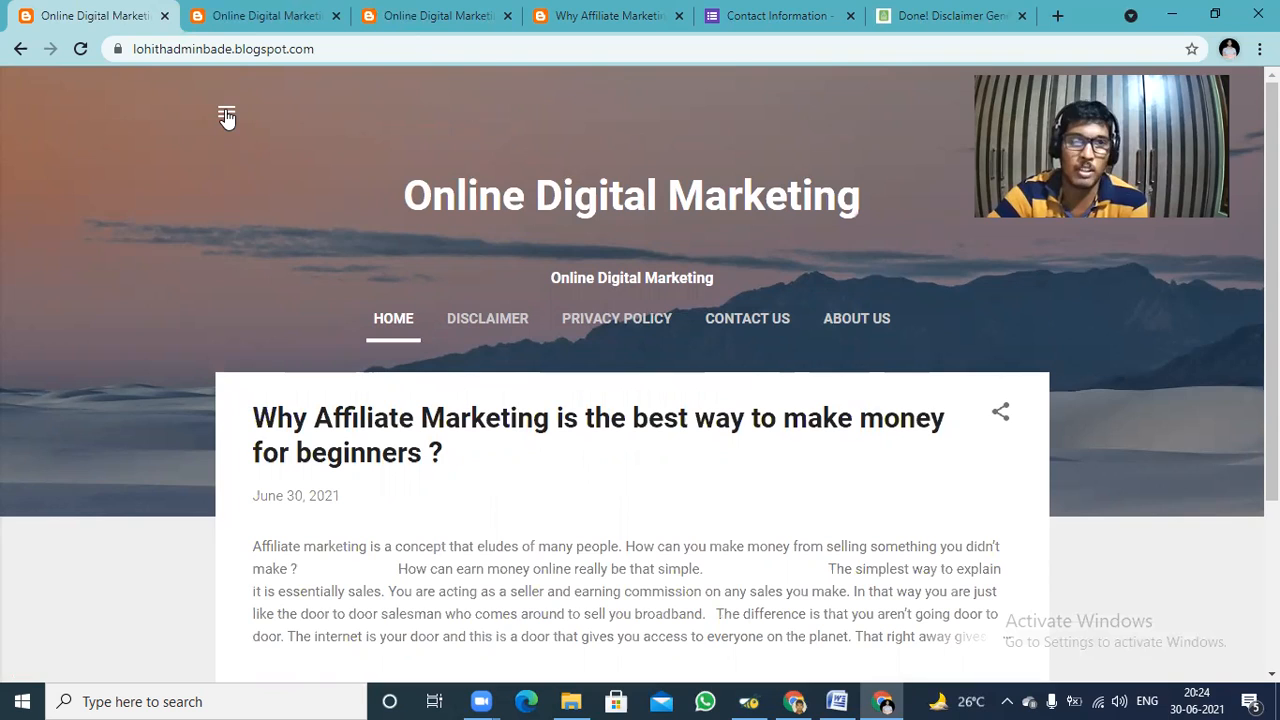
click(20, 49)
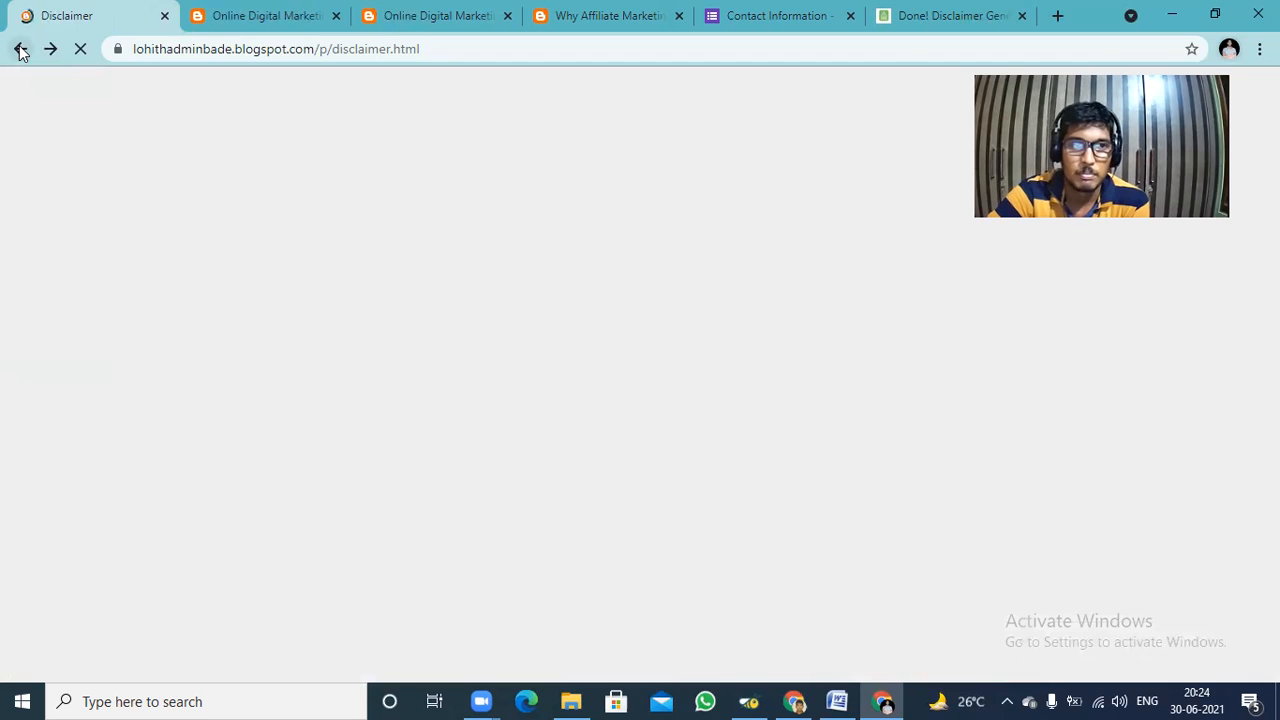
Reload the other open tabs that show the live blog's home page and the affiliate marketing post.
click(248, 12)
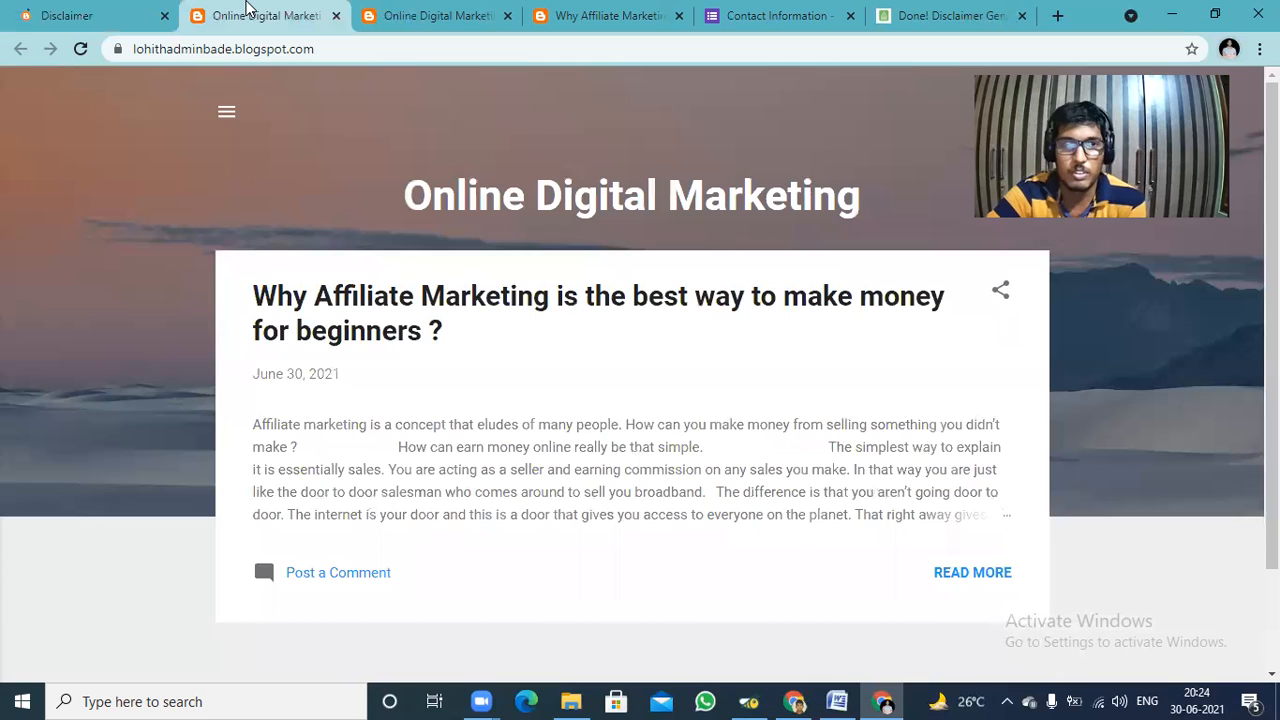
click(80, 16)
click(268, 12)
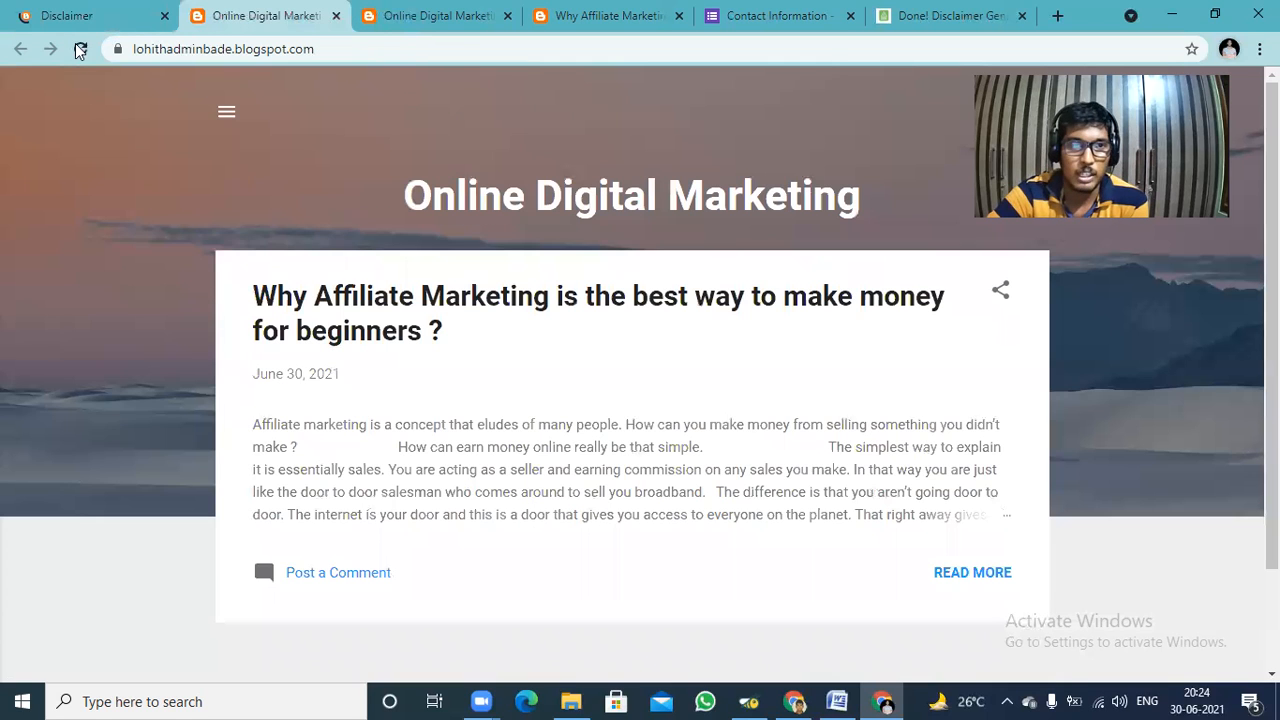
click(401, 13)
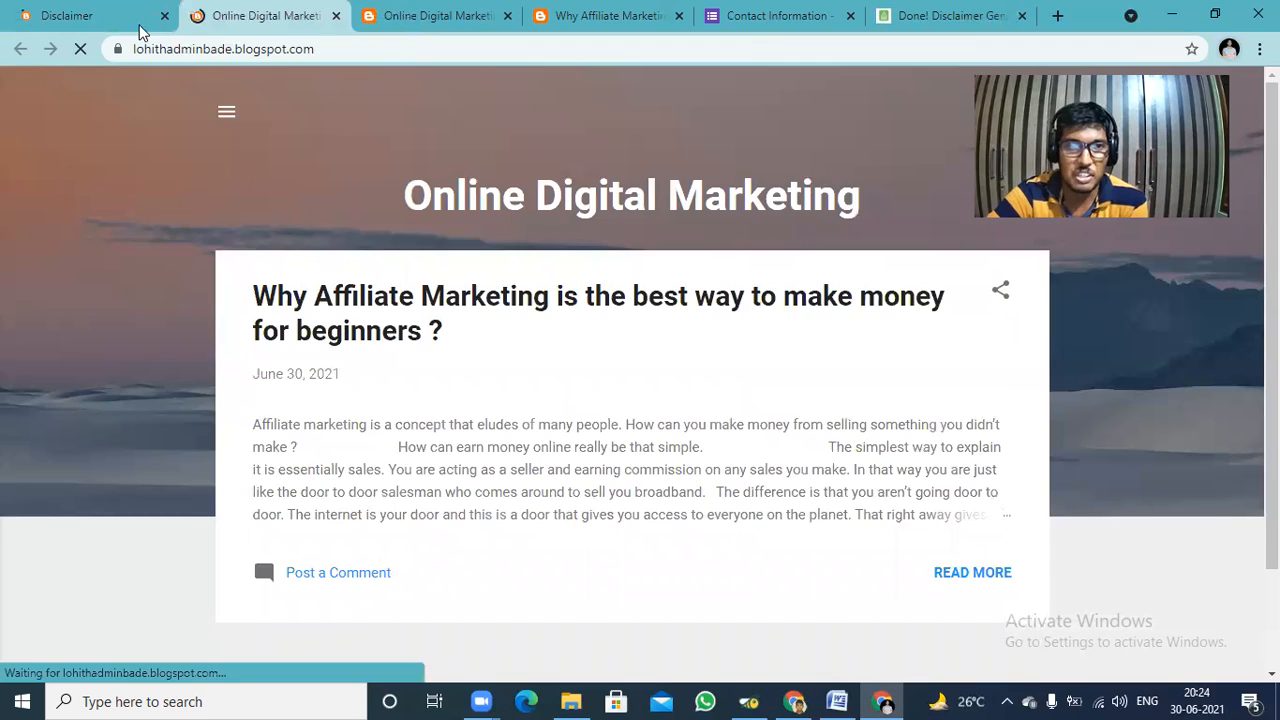
click(81, 49)
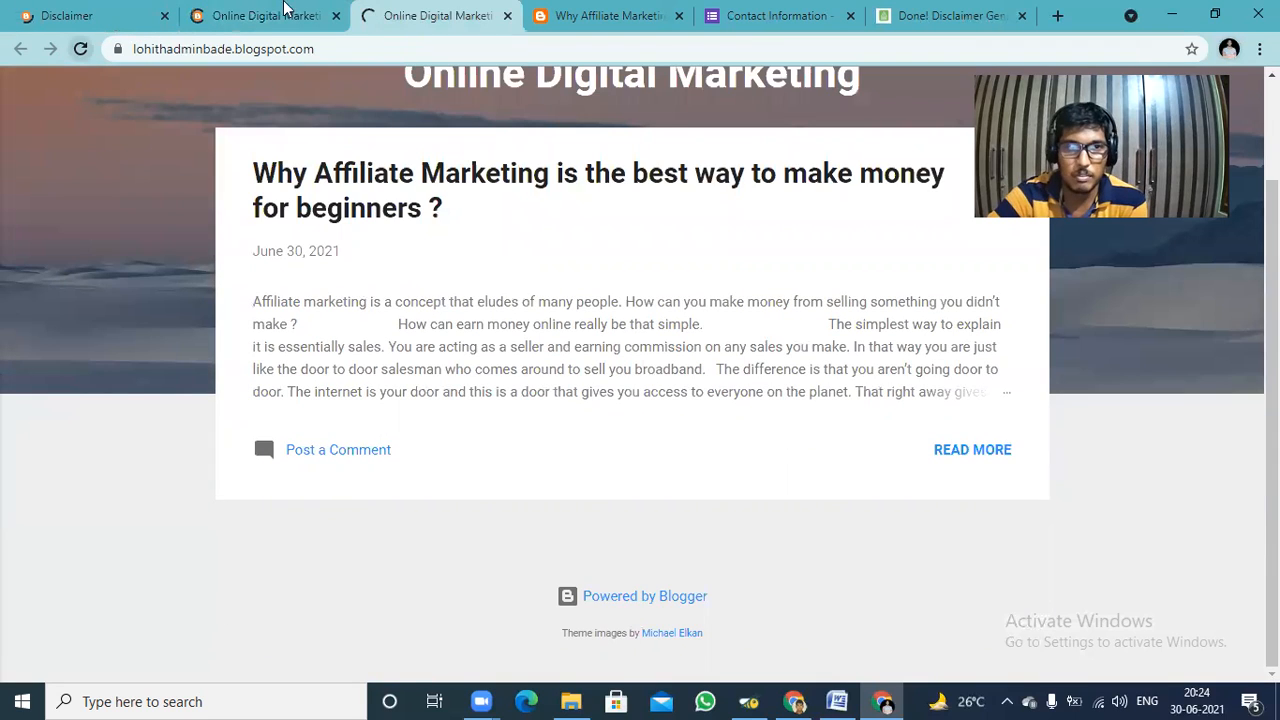
click(628, 9)
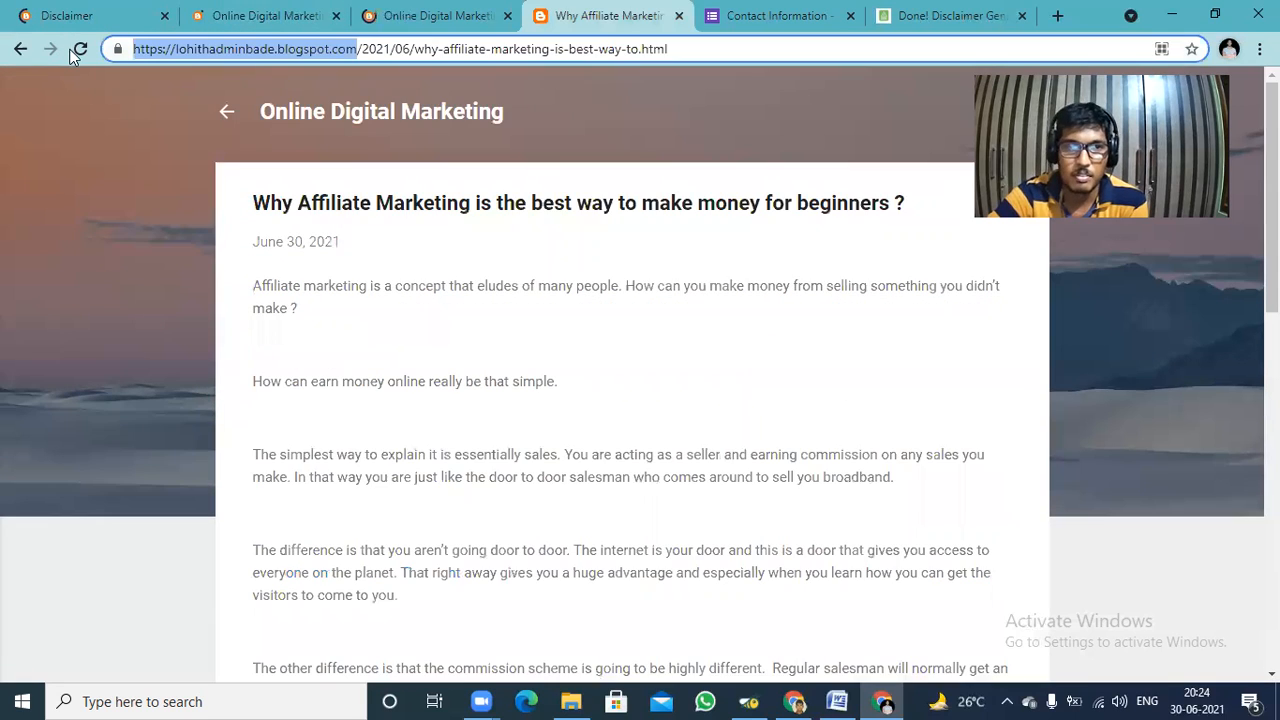
click(79, 50)
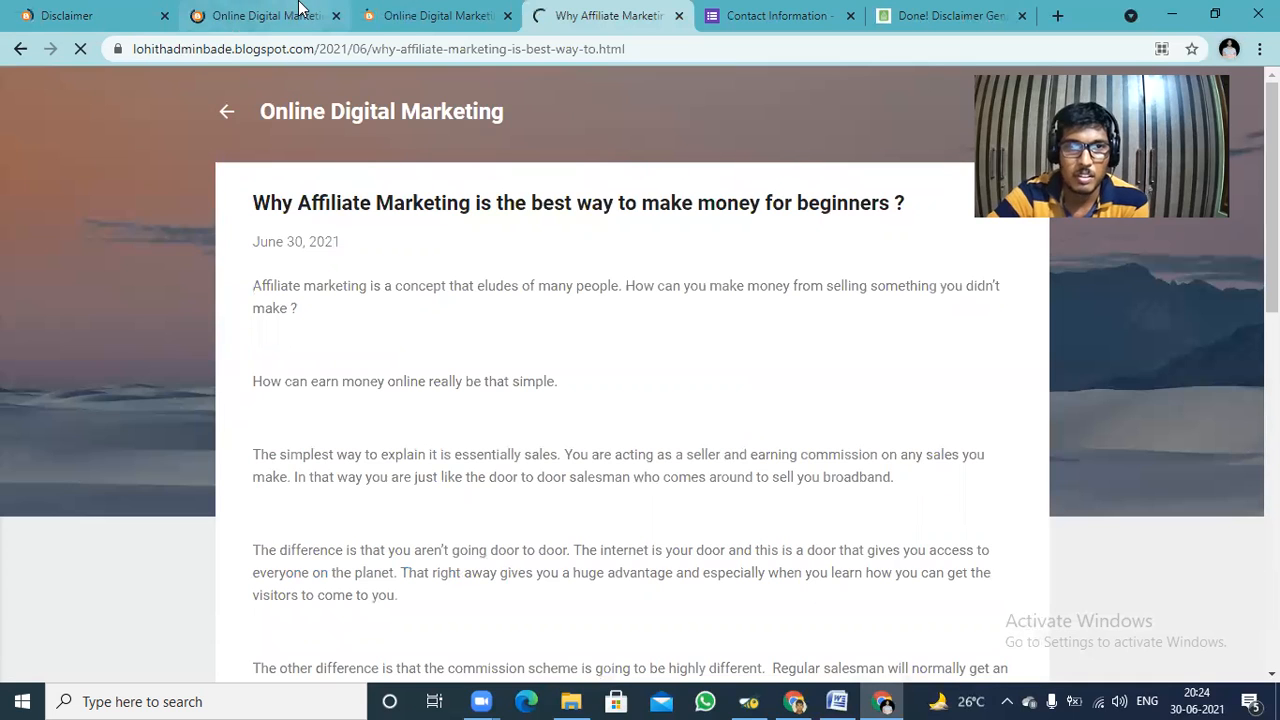
Go from the Disclaimer page to the live blog's home page and check the page list in the other reloaded home tab.
click(50, 10)
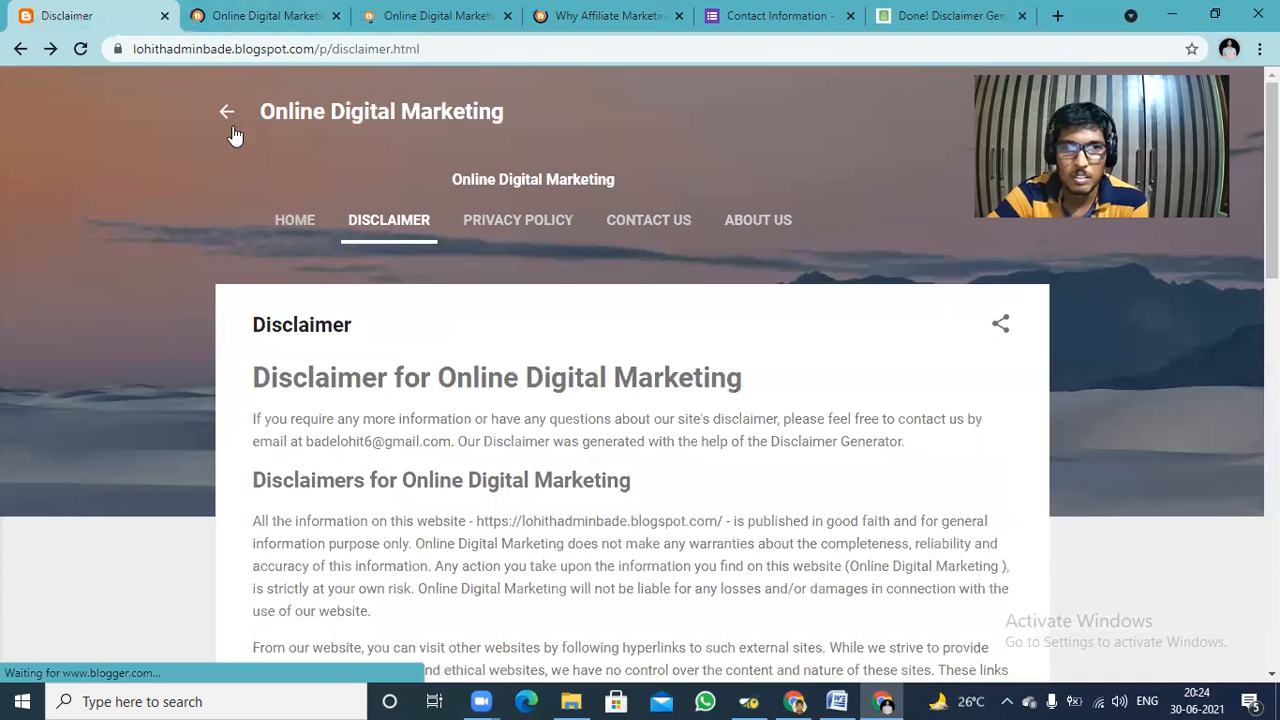
click(296, 217)
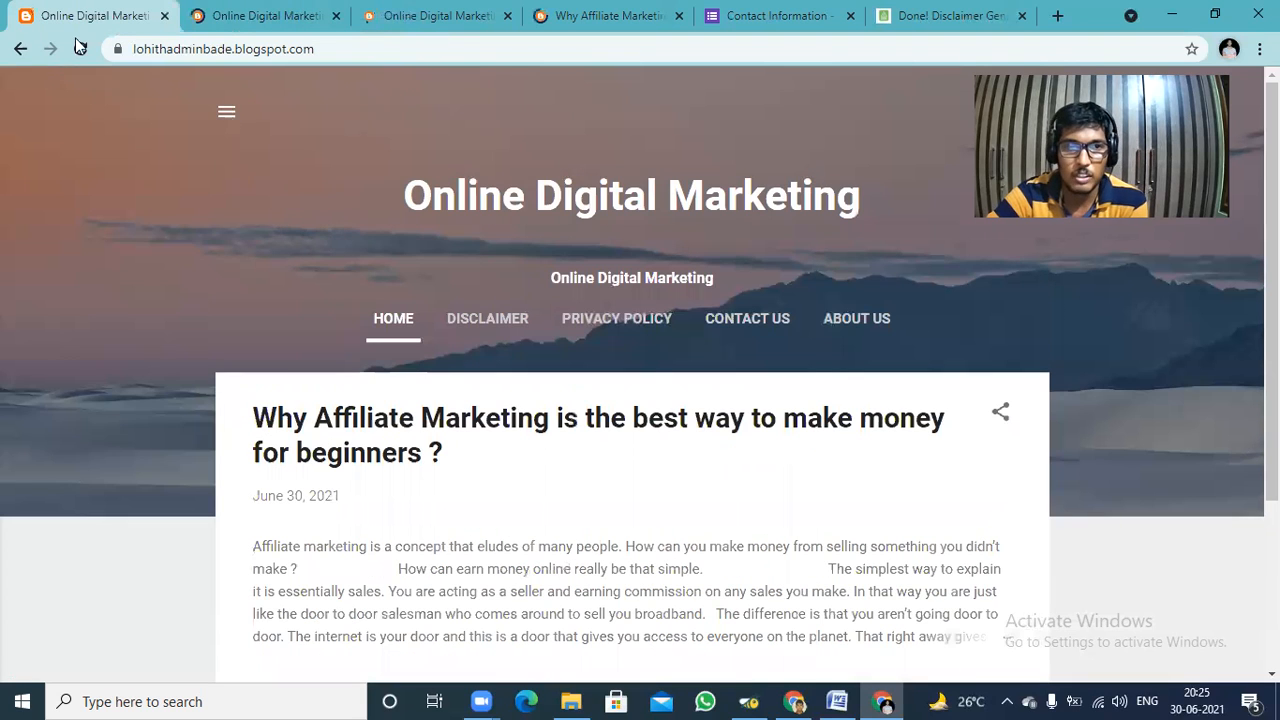
click(342, 54)
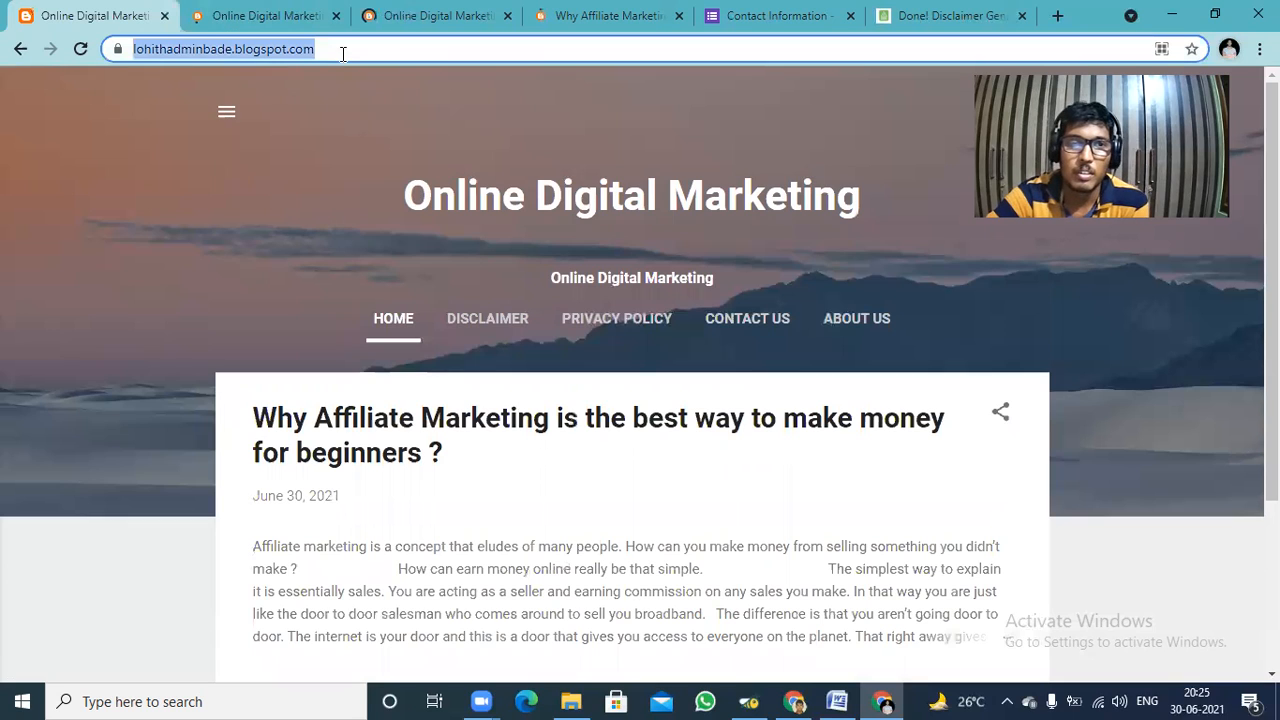
click(343, 54)
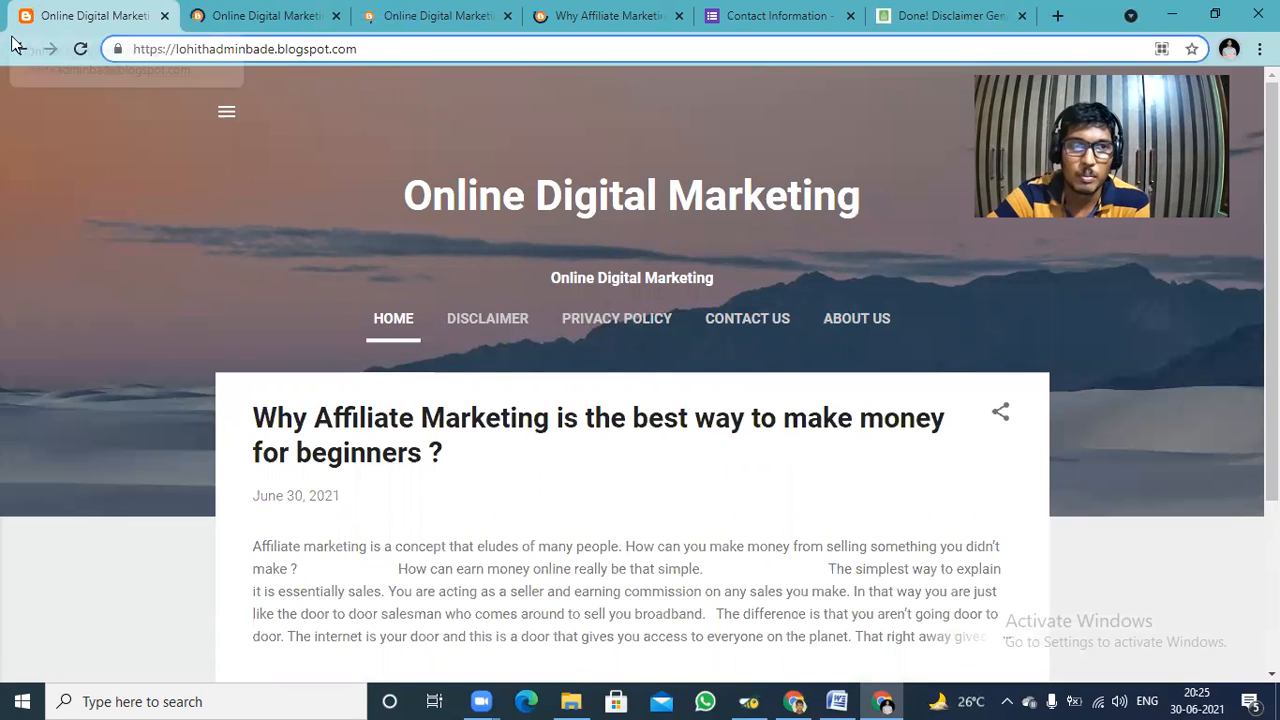
click(275, 10)
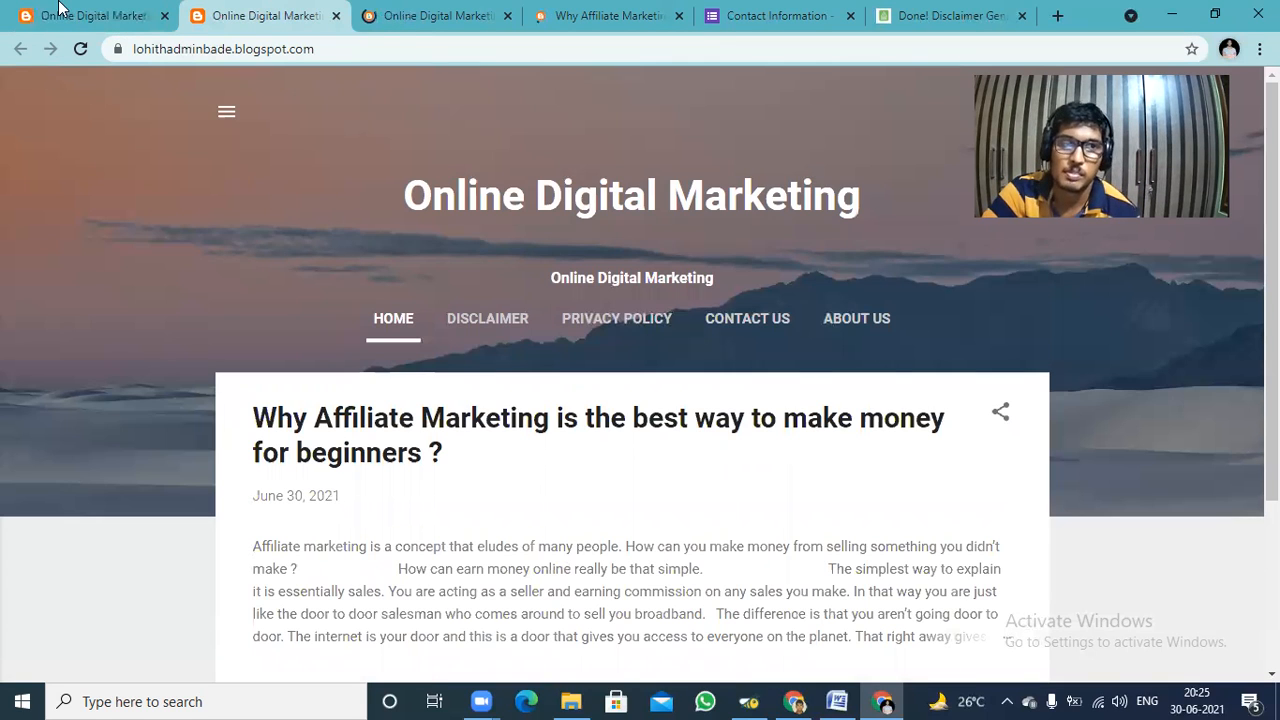
click(58, 8)
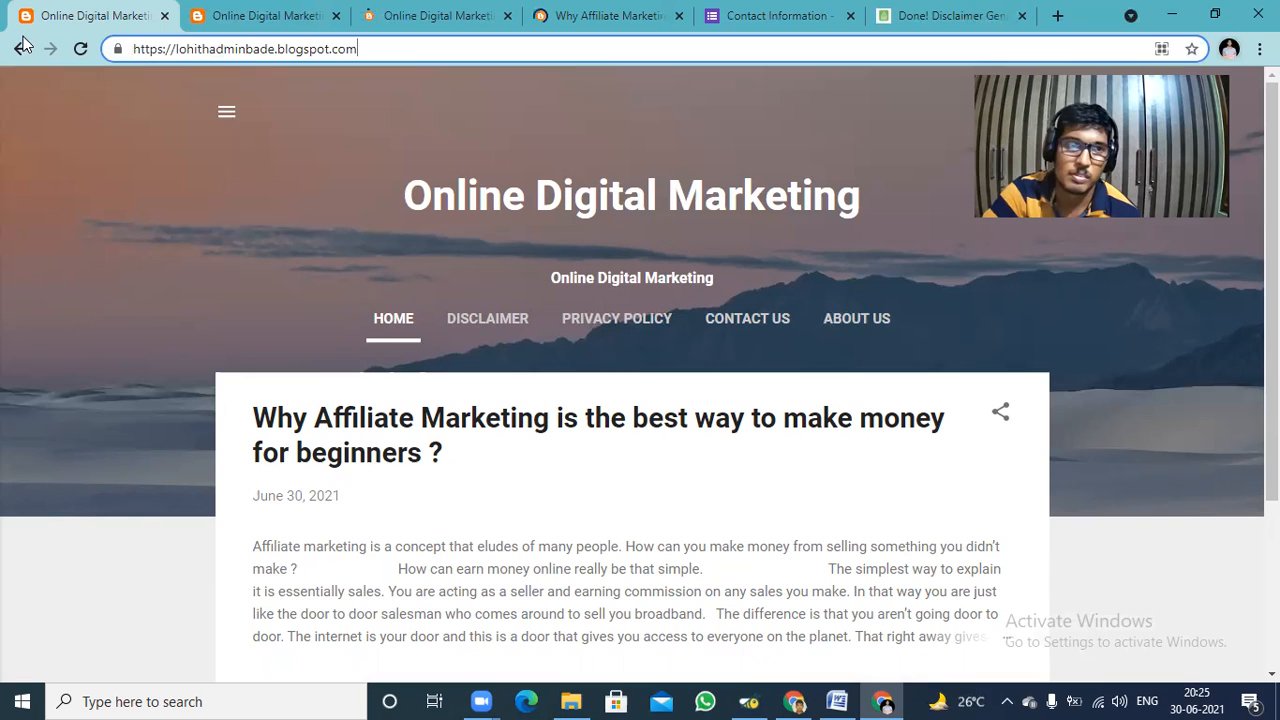
Go back from the live blog to the Blogger dashboard and open the blog's theme settings.
click(21, 49)
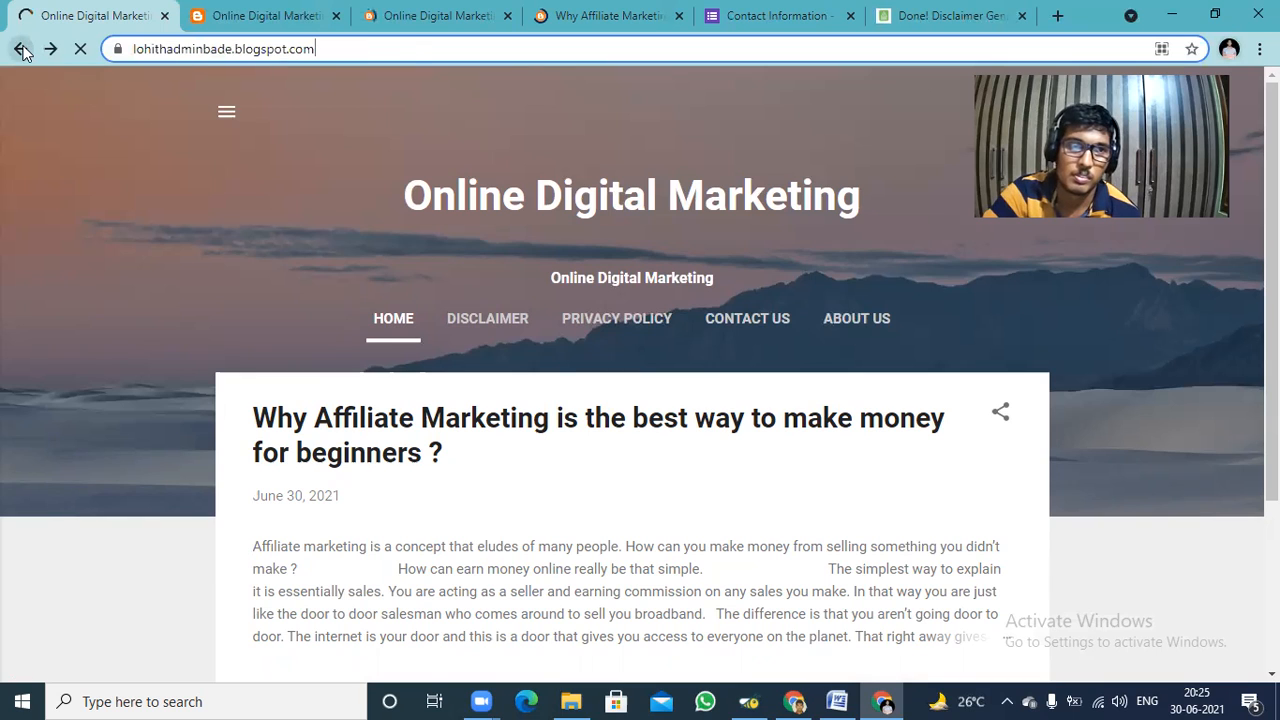
click(21, 49)
click(21, 49)
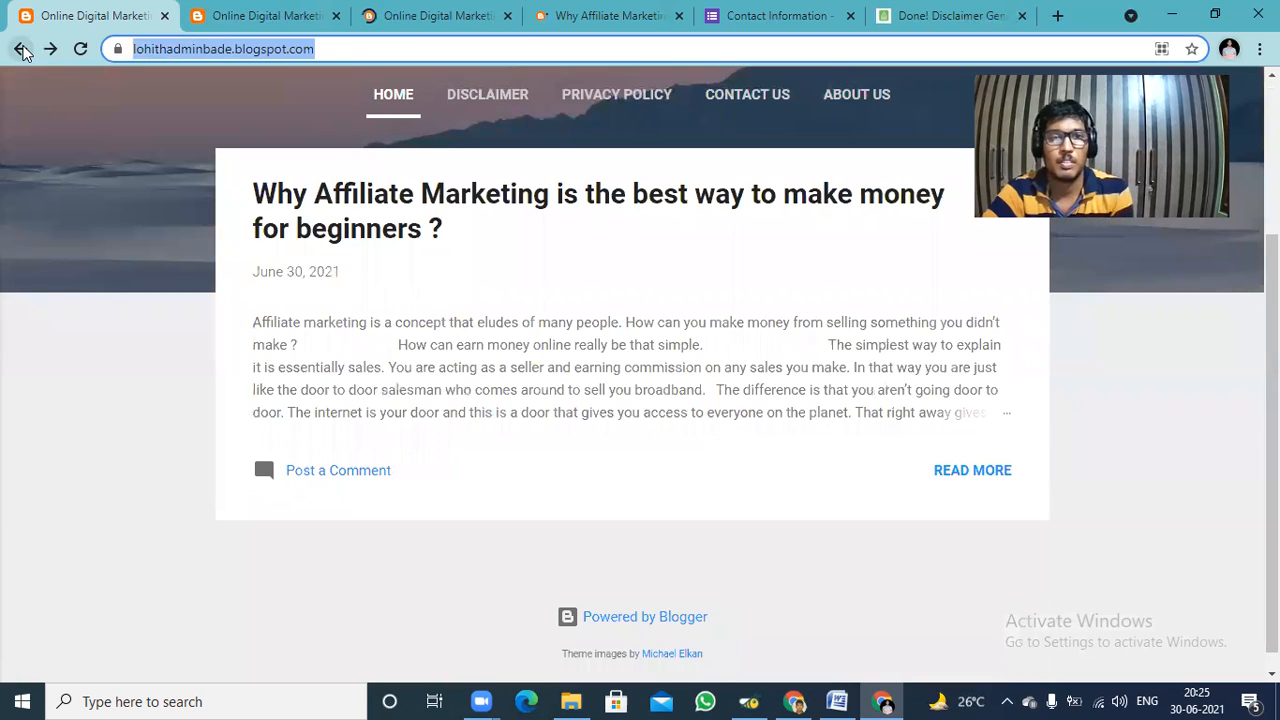
click(21, 49)
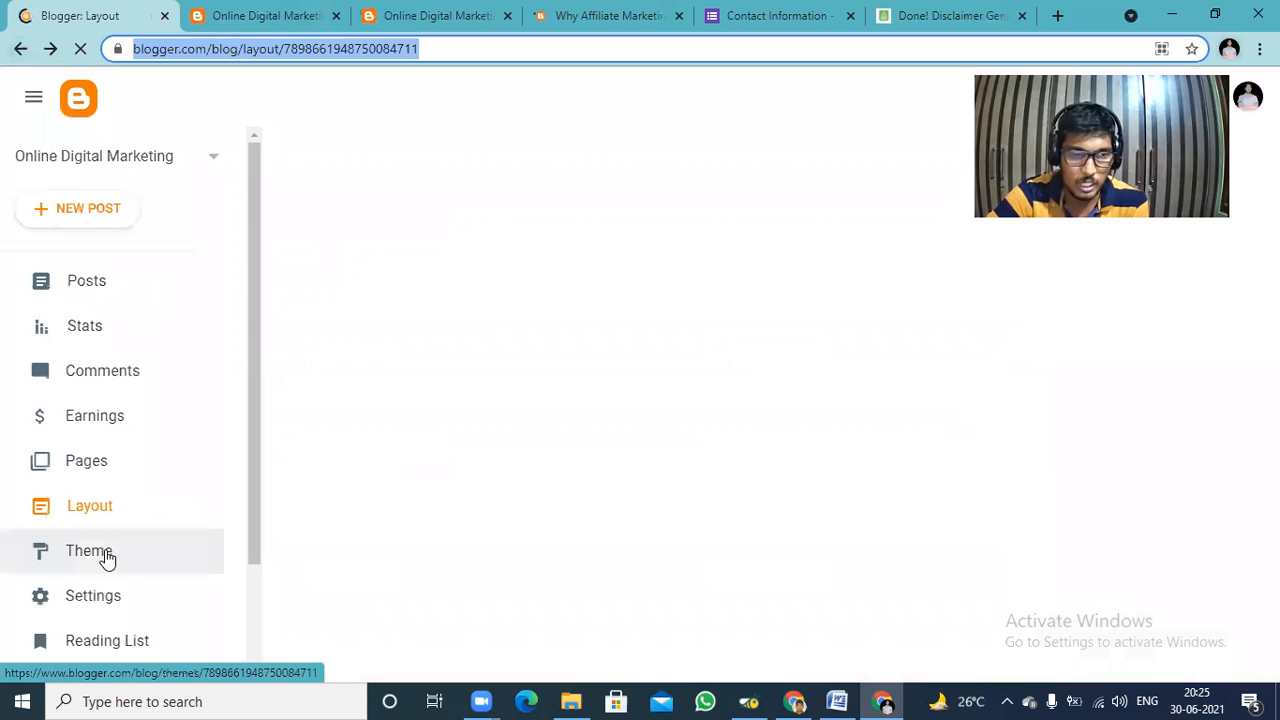
click(108, 559)
click(108, 559)
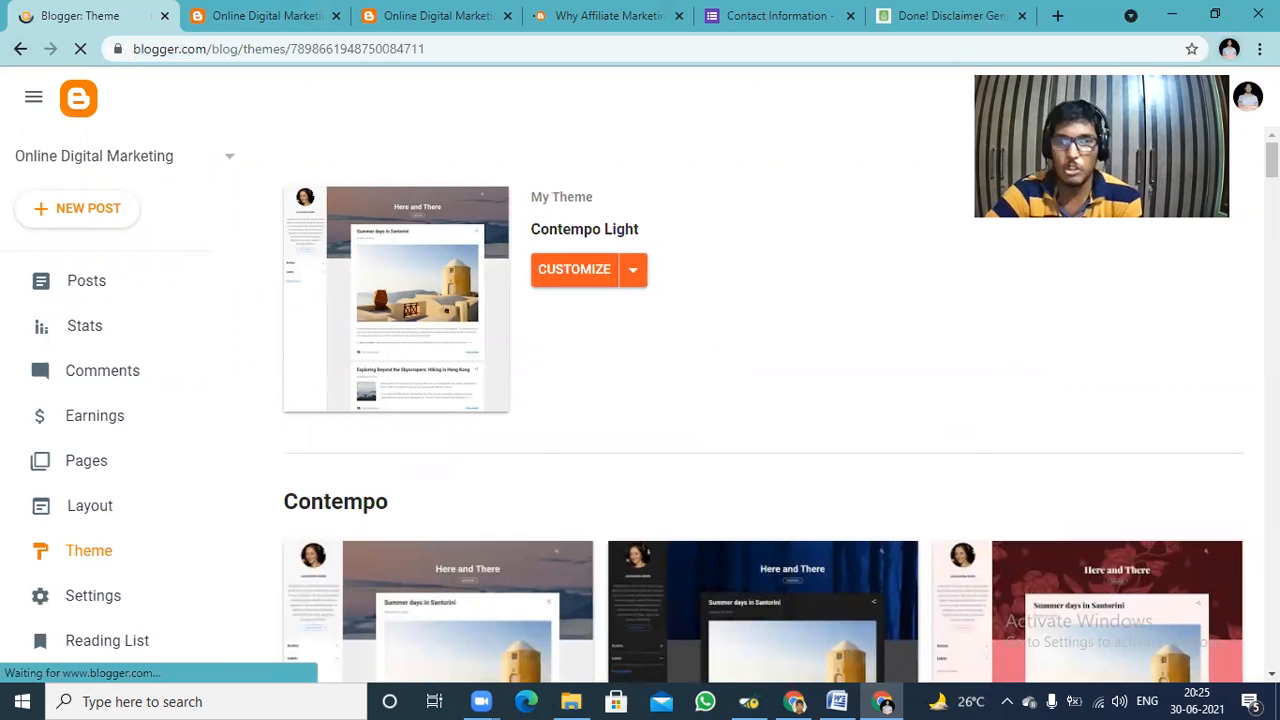
Browse the theme gallery from the Contempo variants through to the Watermark themes, comparing the available designs.
scroll(760, 400, down, 4)
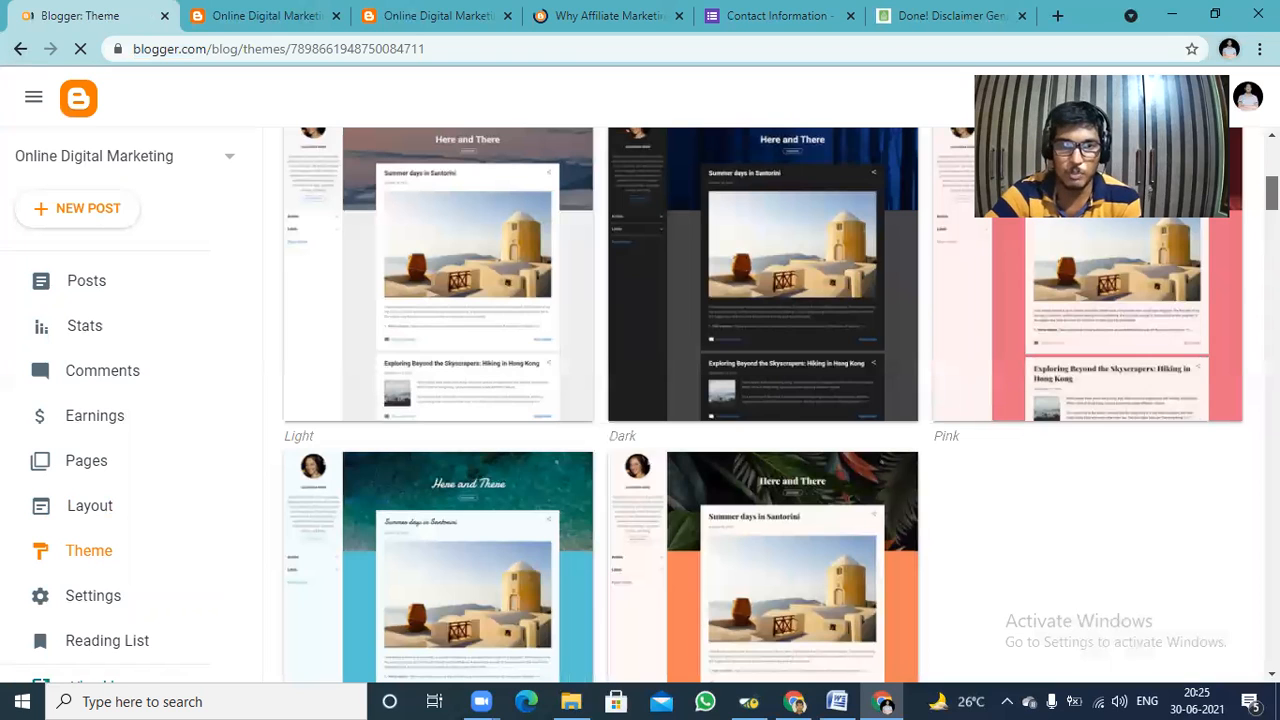
scroll(760, 400, up, 1)
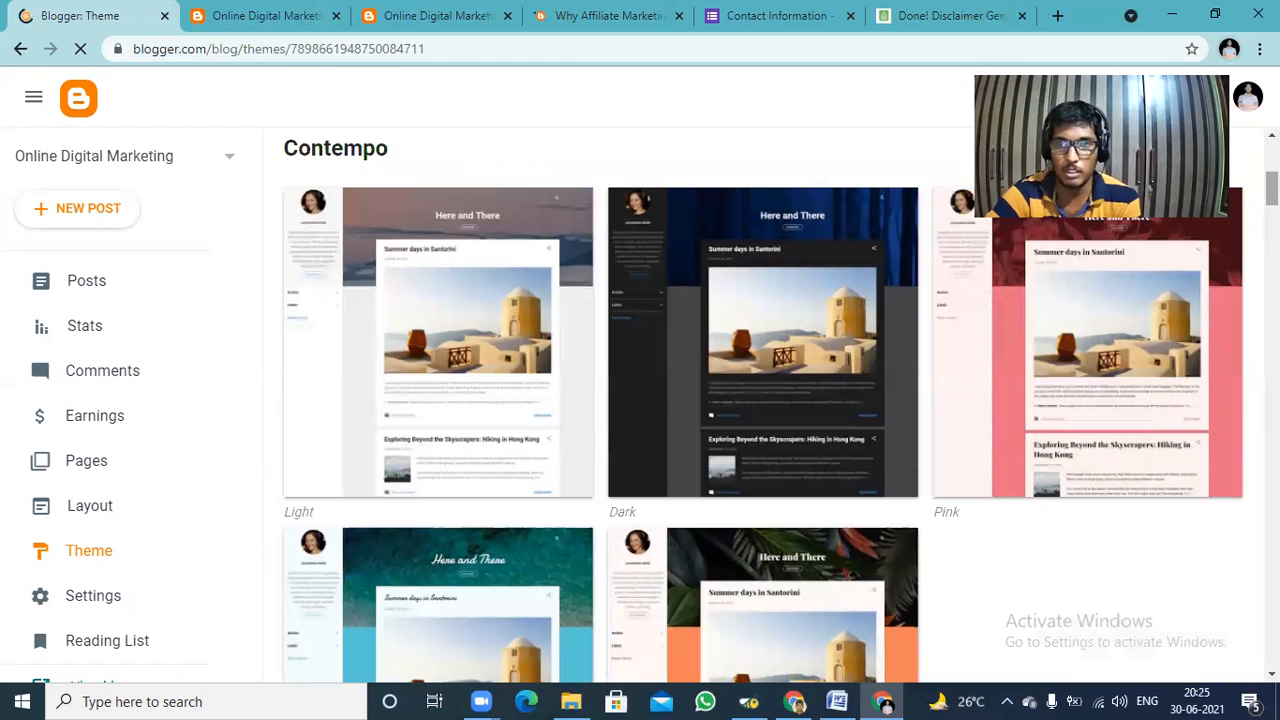
scroll(760, 400, down, 8)
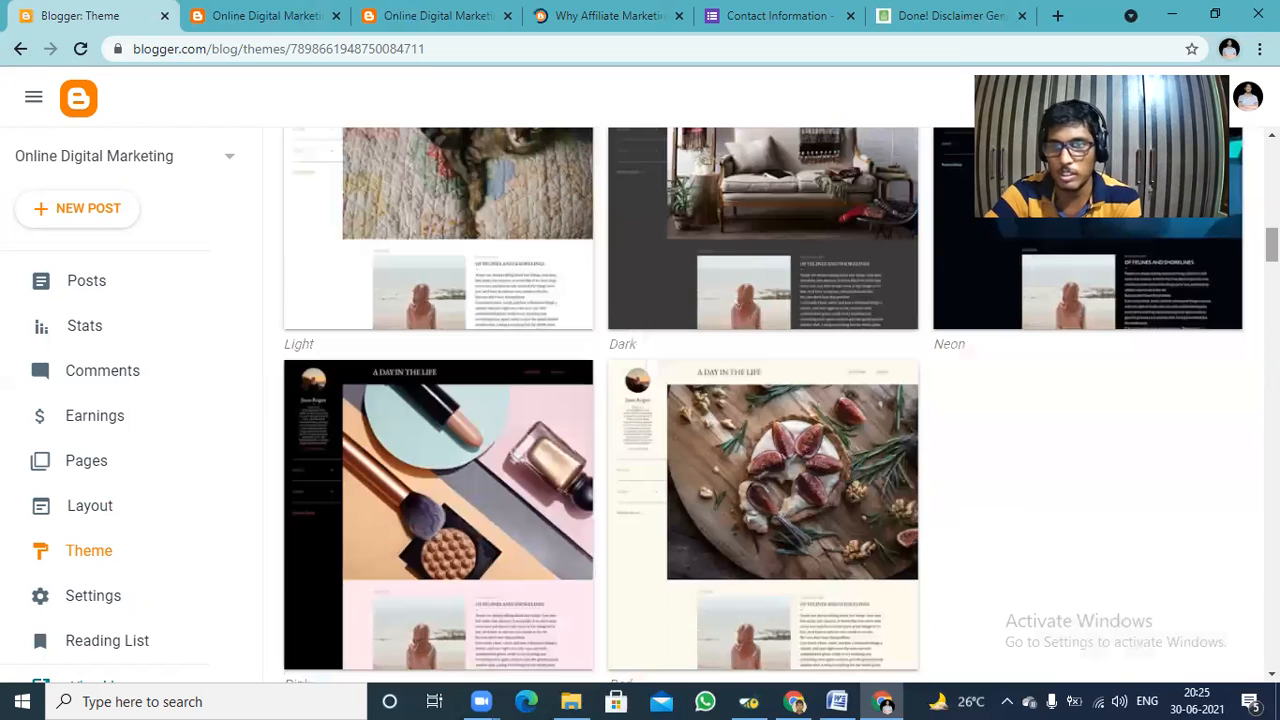
scroll(760, 400, down, 9)
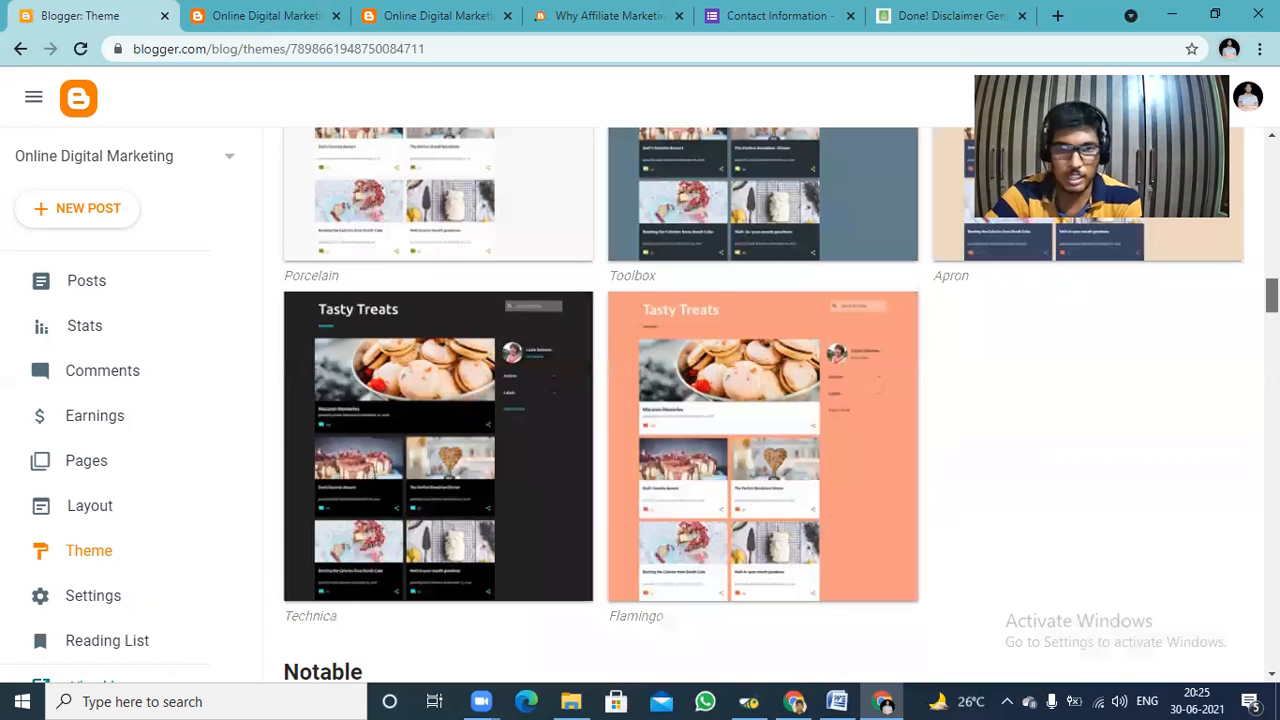
scroll(760, 400, down, 5)
scroll(760, 400, up, 20)
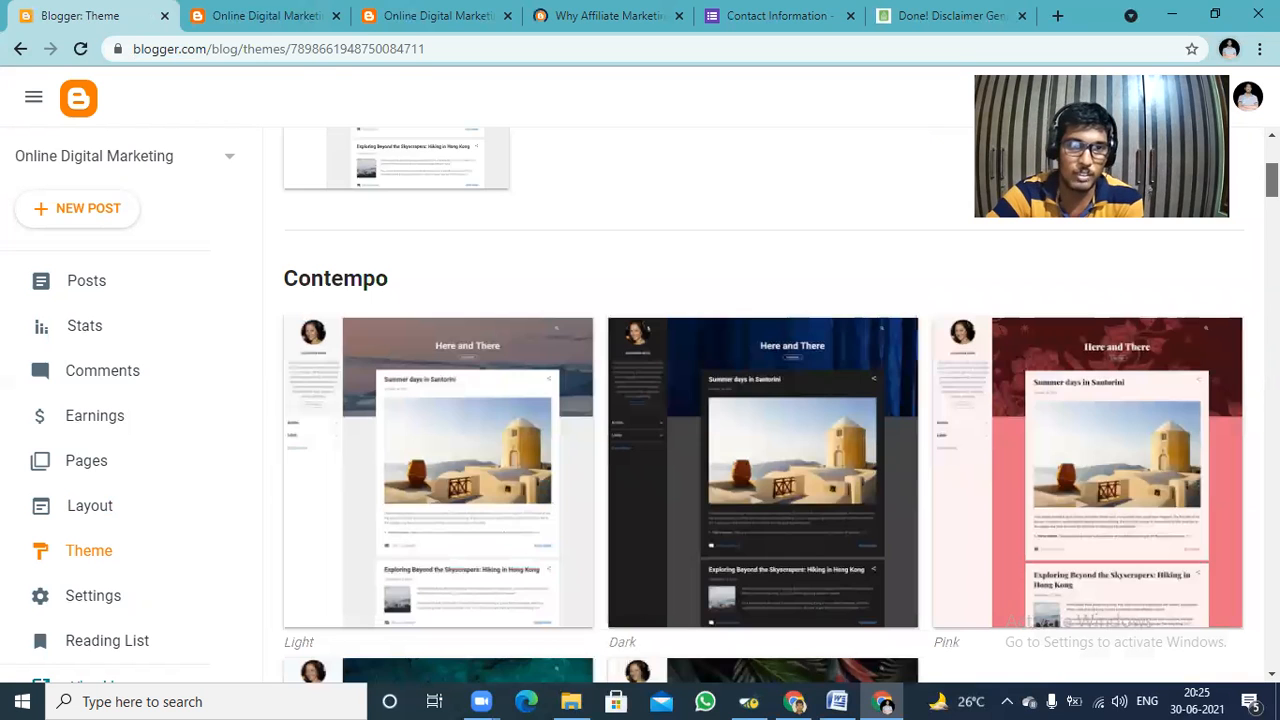
scroll(760, 400, up, 4)
scroll(760, 400, down, 7)
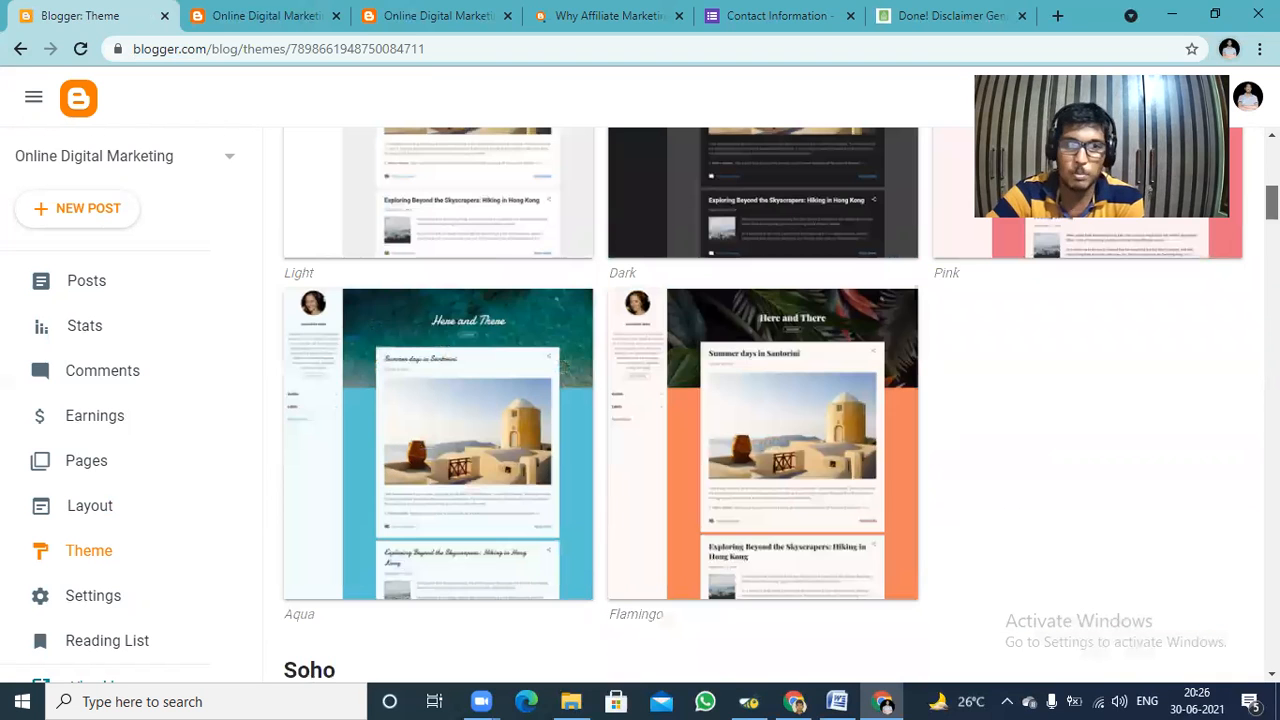
scroll(760, 400, down, 7)
scroll(760, 400, down, 4)
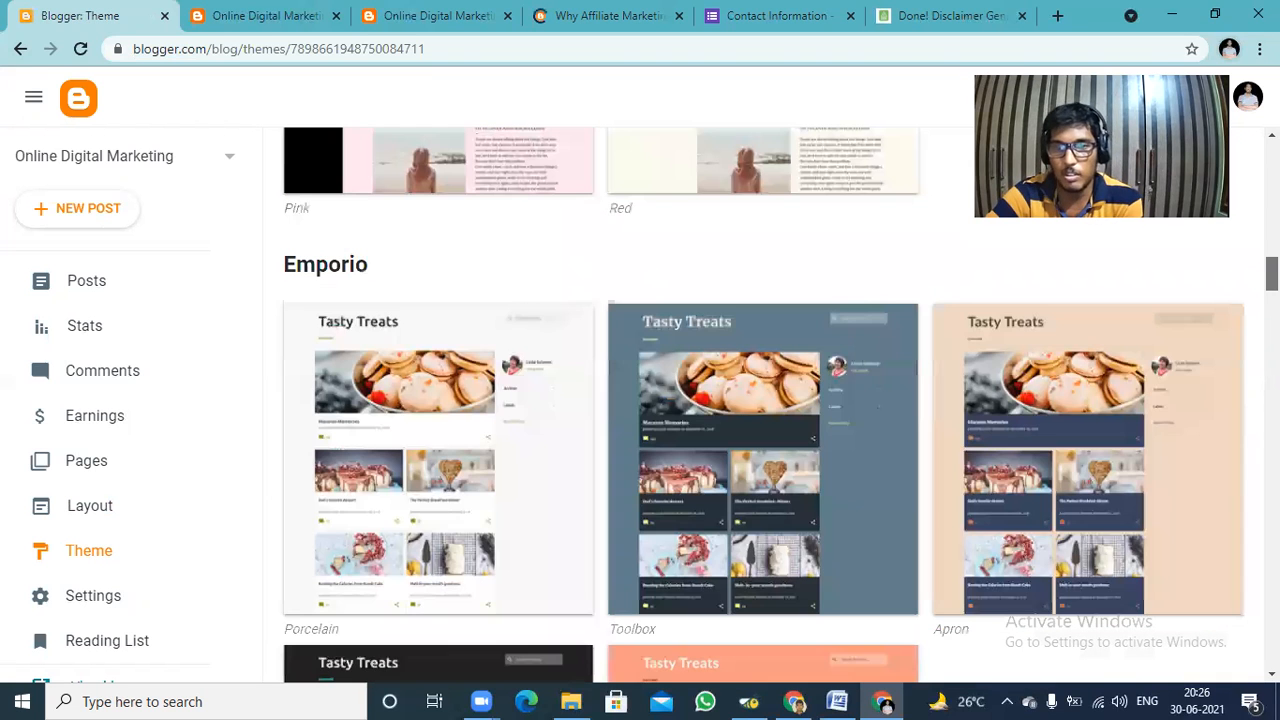
scroll(760, 400, down, 4)
scroll(760, 400, down, 4)
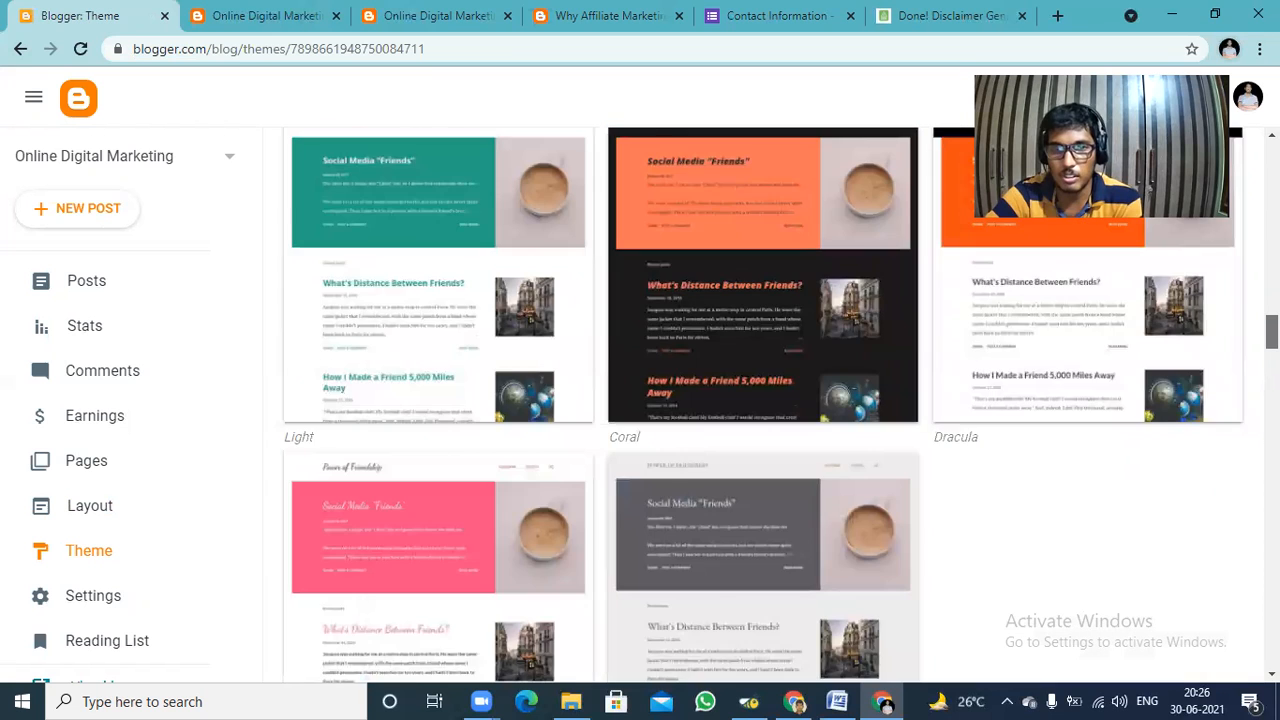
scroll(760, 400, down, 3)
scroll(760, 400, down, 4)
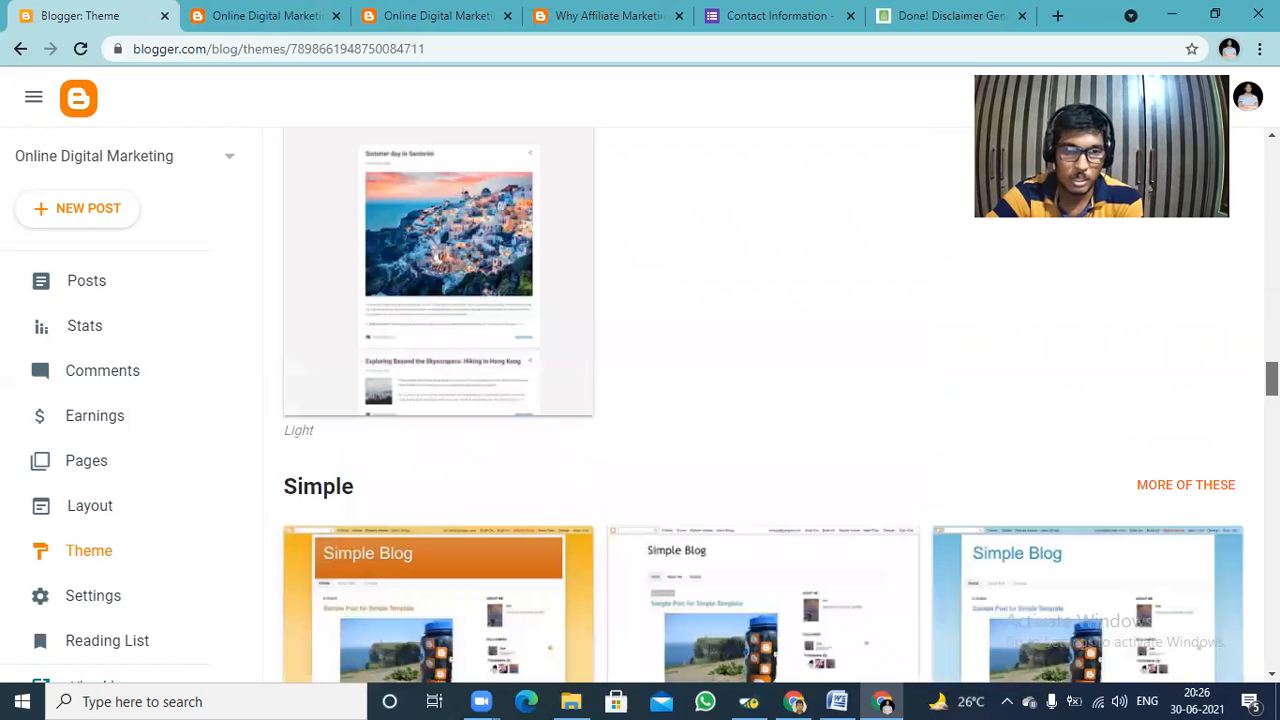
scroll(760, 400, down, 3)
scroll(760, 400, down, 2)
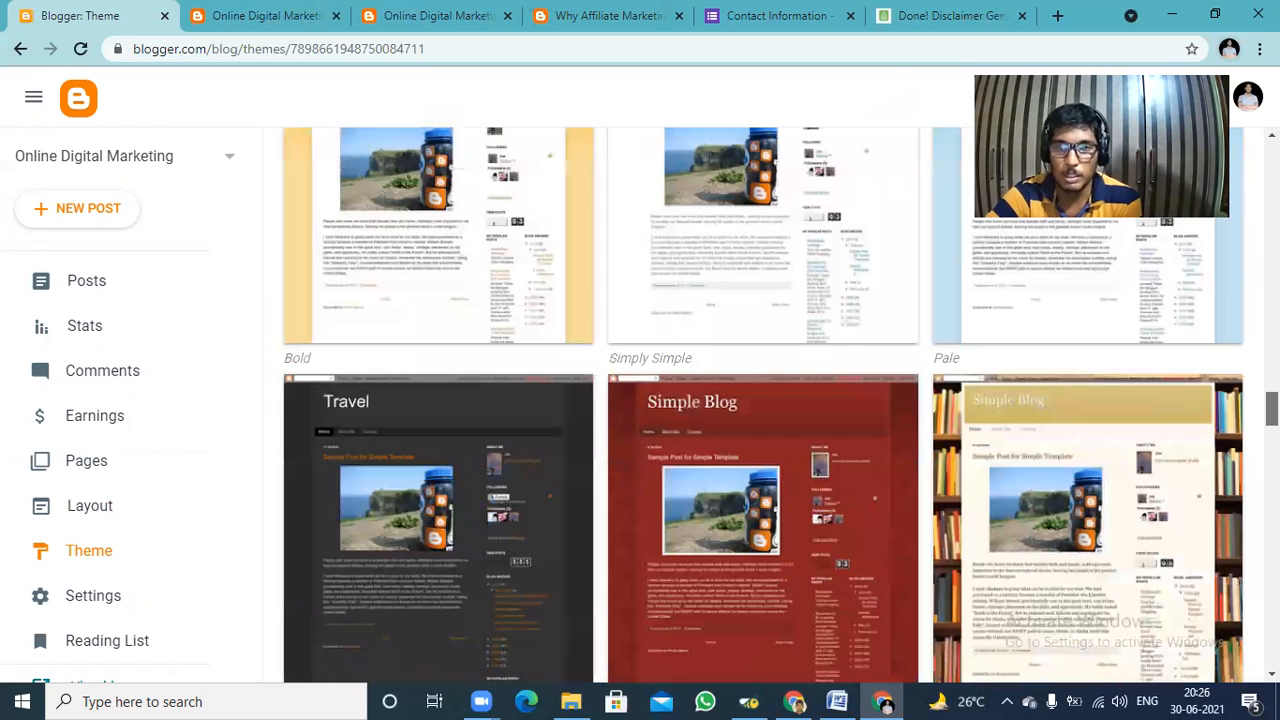
scroll(760, 400, down, 4)
scroll(760, 400, down, 4)
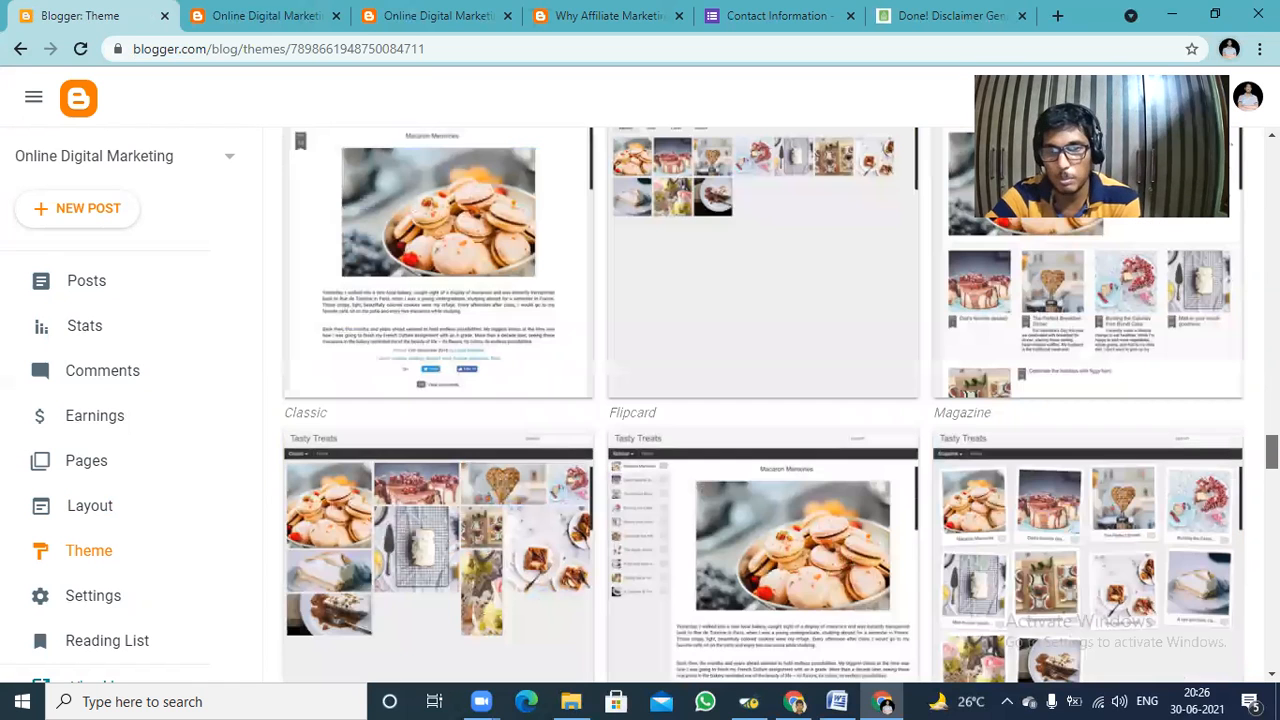
scroll(760, 400, down, 4)
scroll(851, 312, down, 4)
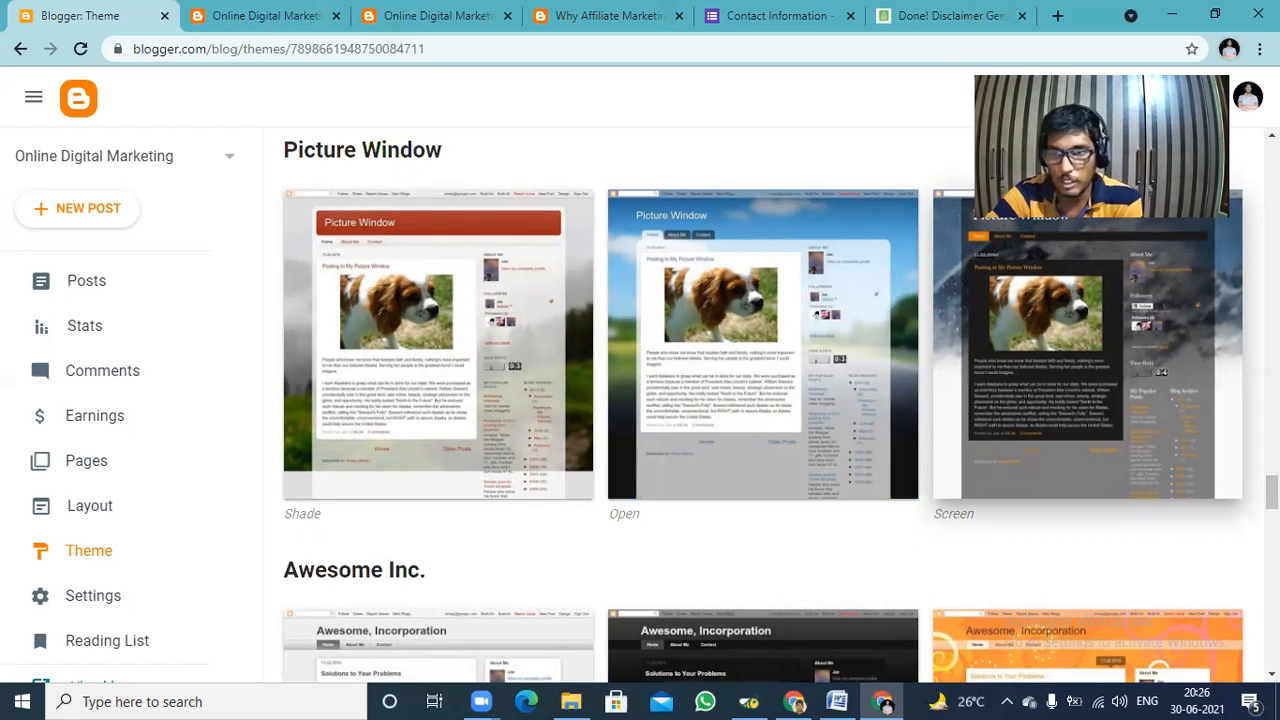
scroll(780, 405, down, 1)
scroll(762, 400, down, 6)
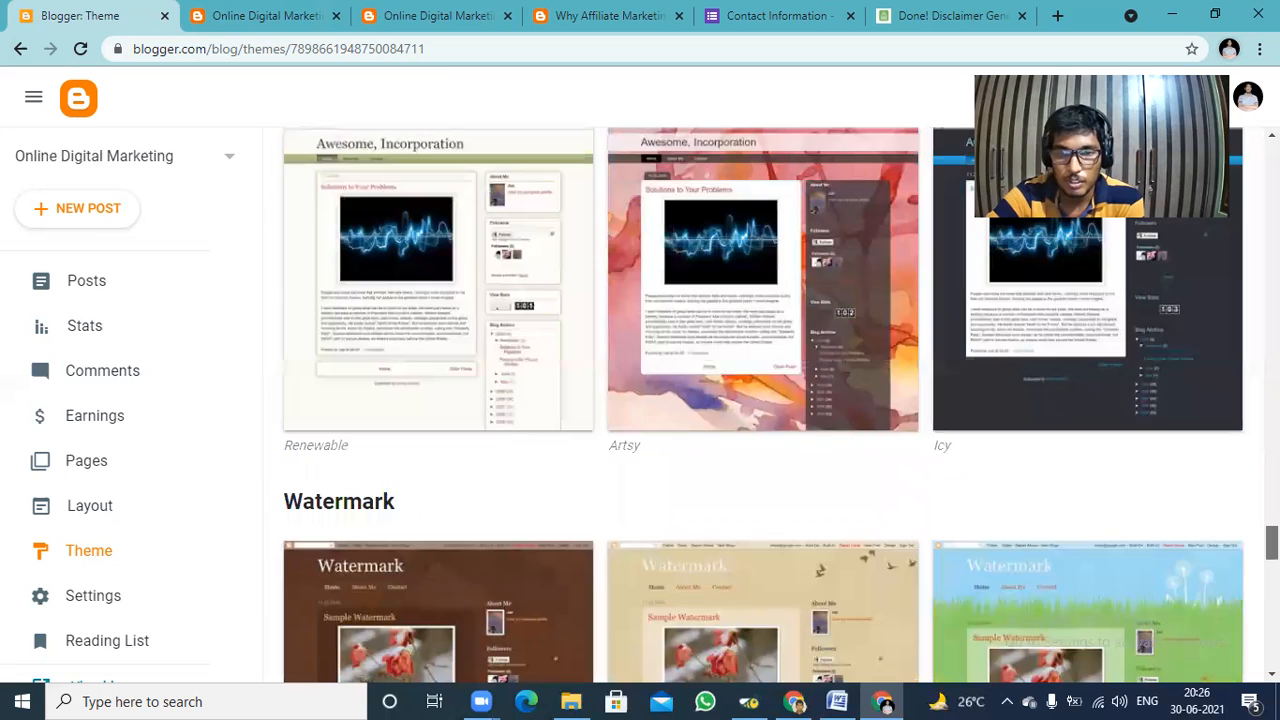
scroll(762, 400, down, 5)
scroll(1063, 458, down, 1)
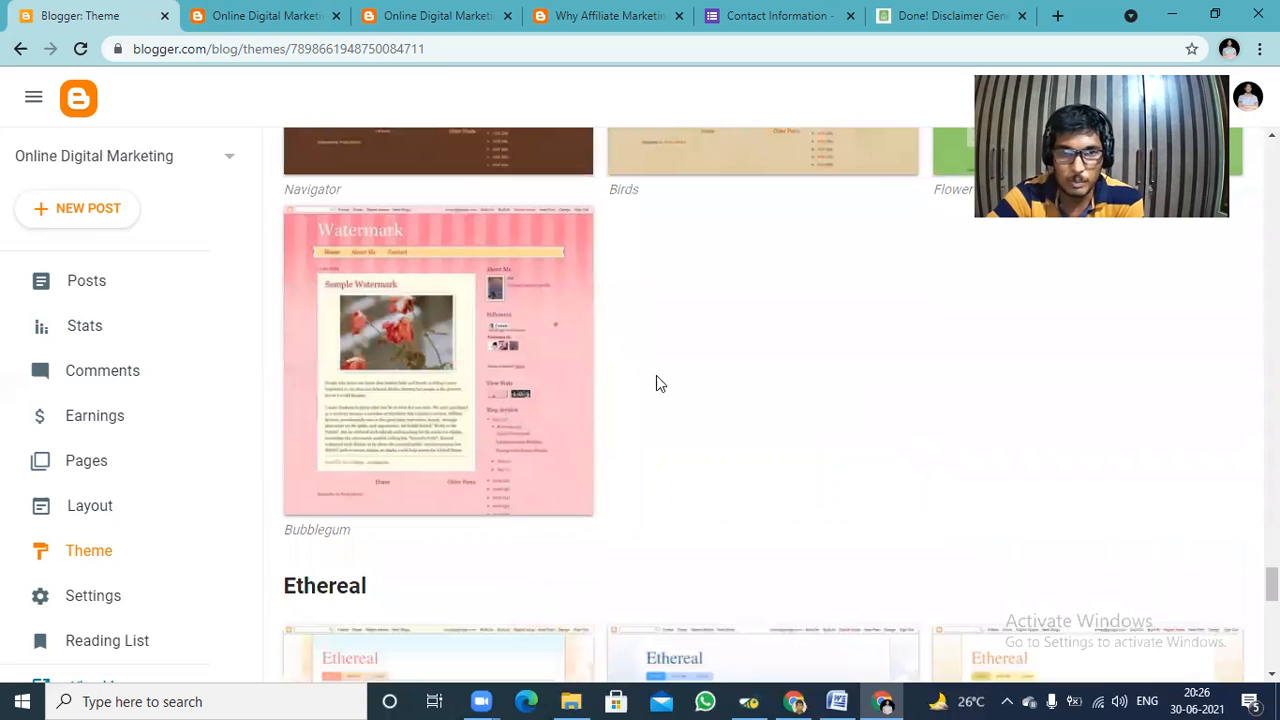
Apply the Watermark Bubblegum theme to the blog and accept the notice about hidden gadgets.
click(437, 368)
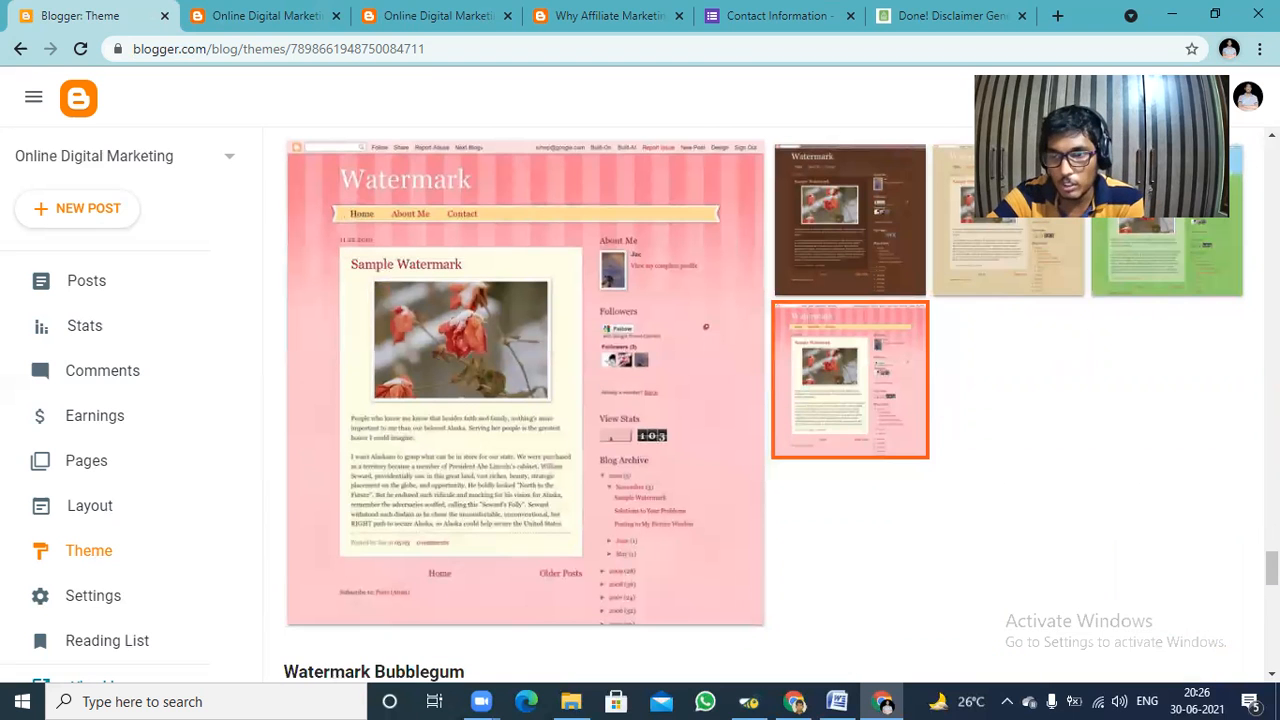
scroll(760, 400, down, 3)
scroll(880, 374, down, 1)
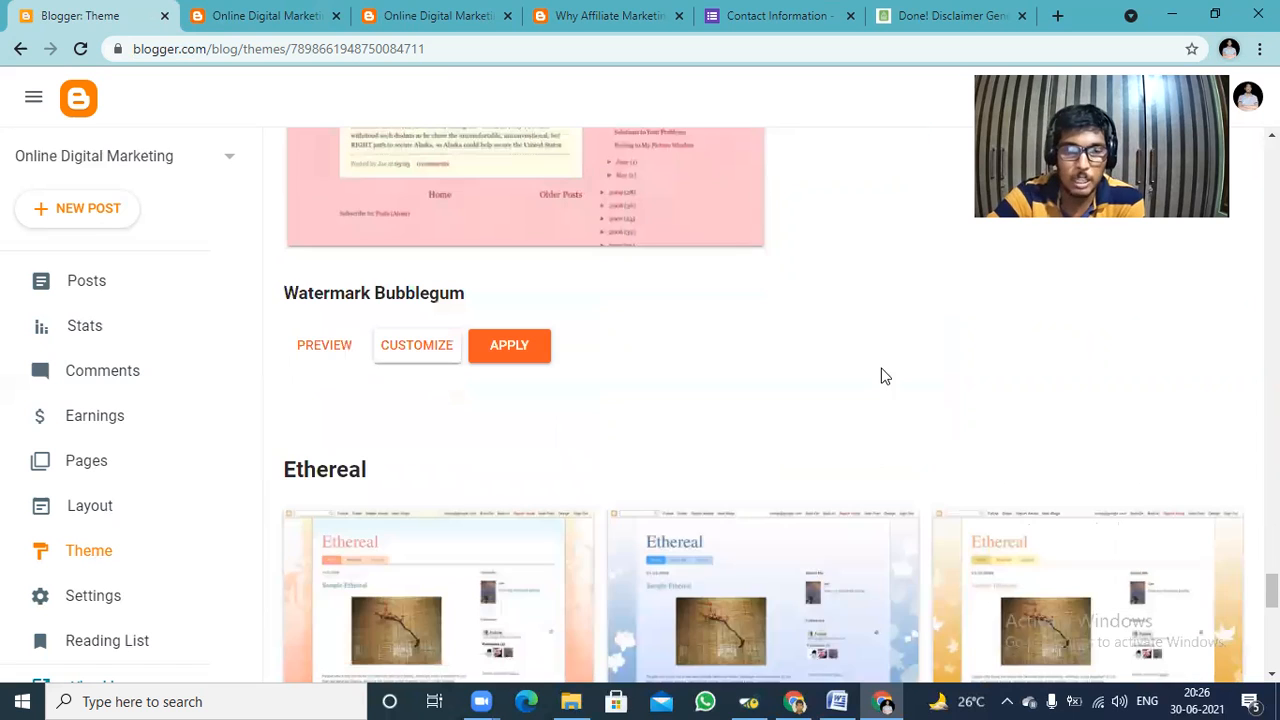
click(510, 345)
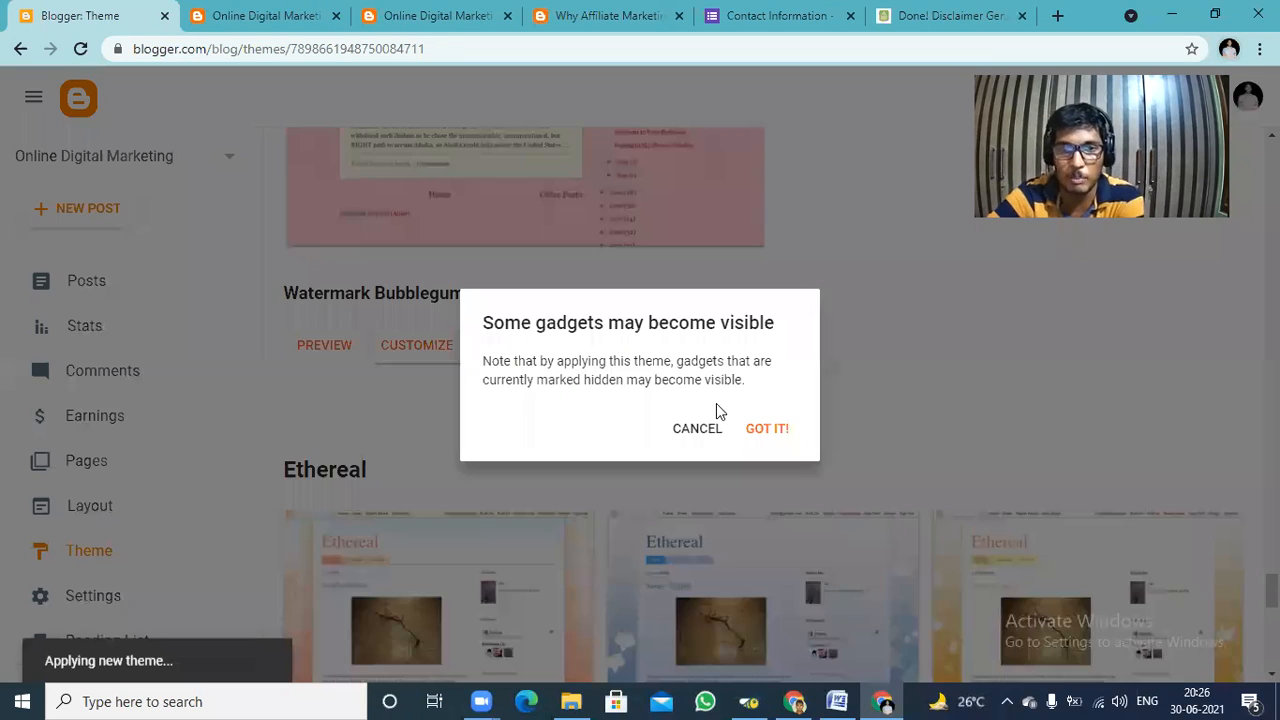
click(762, 428)
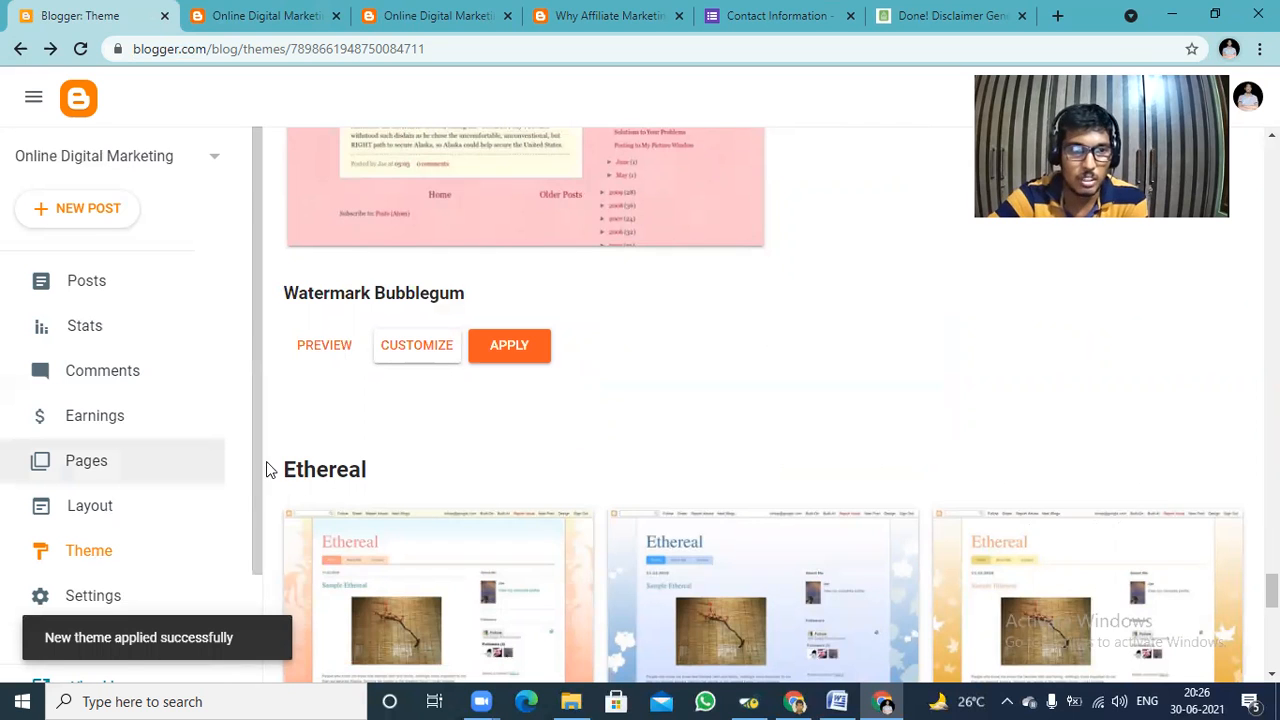
Open the live blog to review its post and sidebar in the applied theme, closing the duplicate home page tabs.
scroll(76, 550, down, 1)
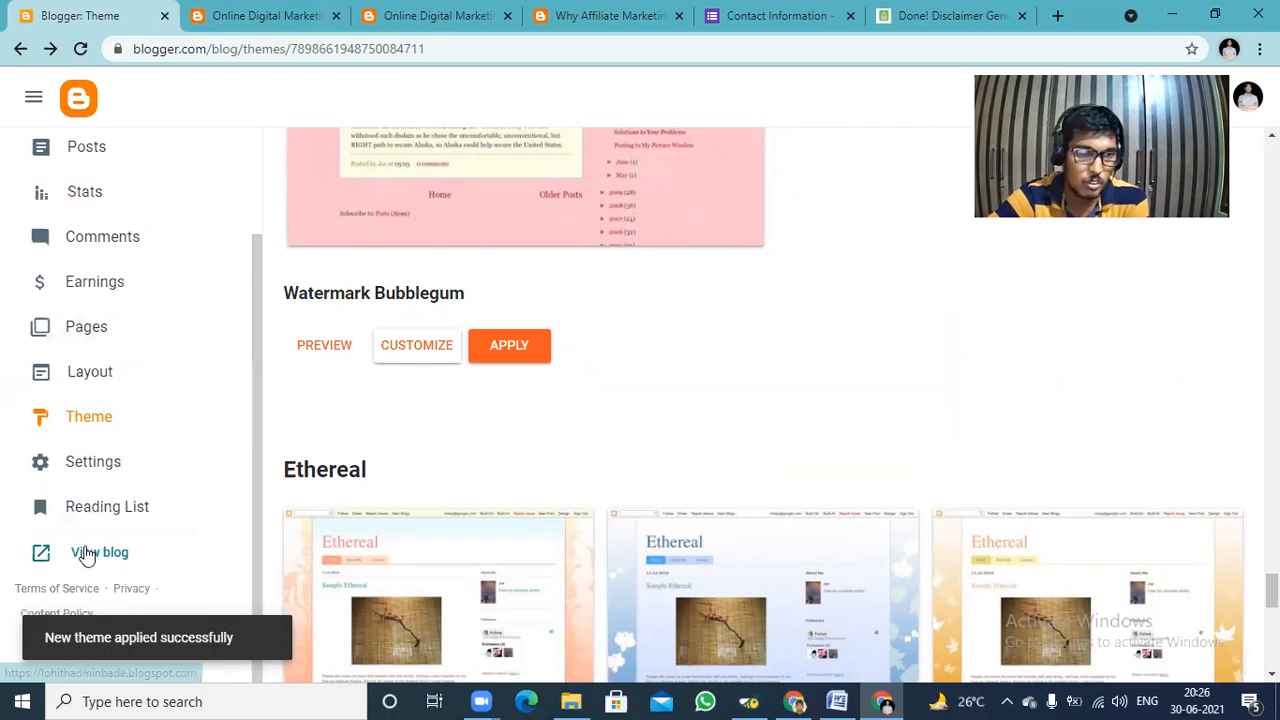
click(90, 555)
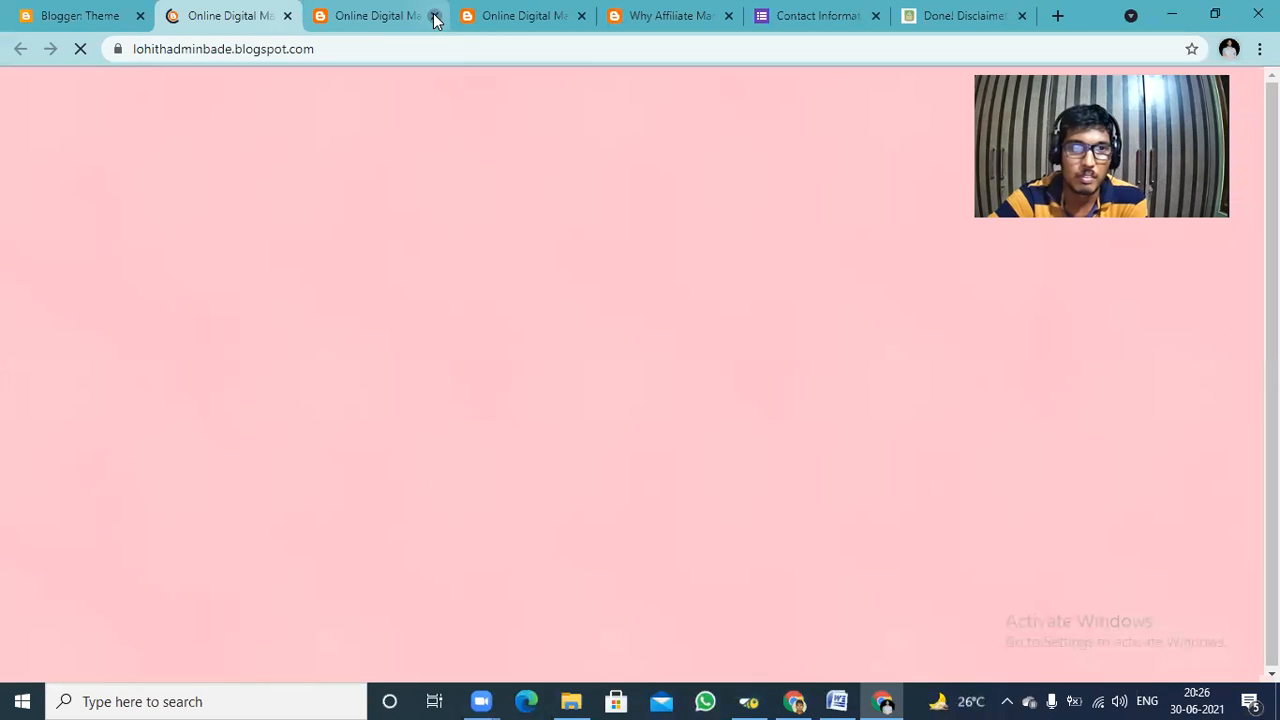
click(435, 18)
click(435, 18)
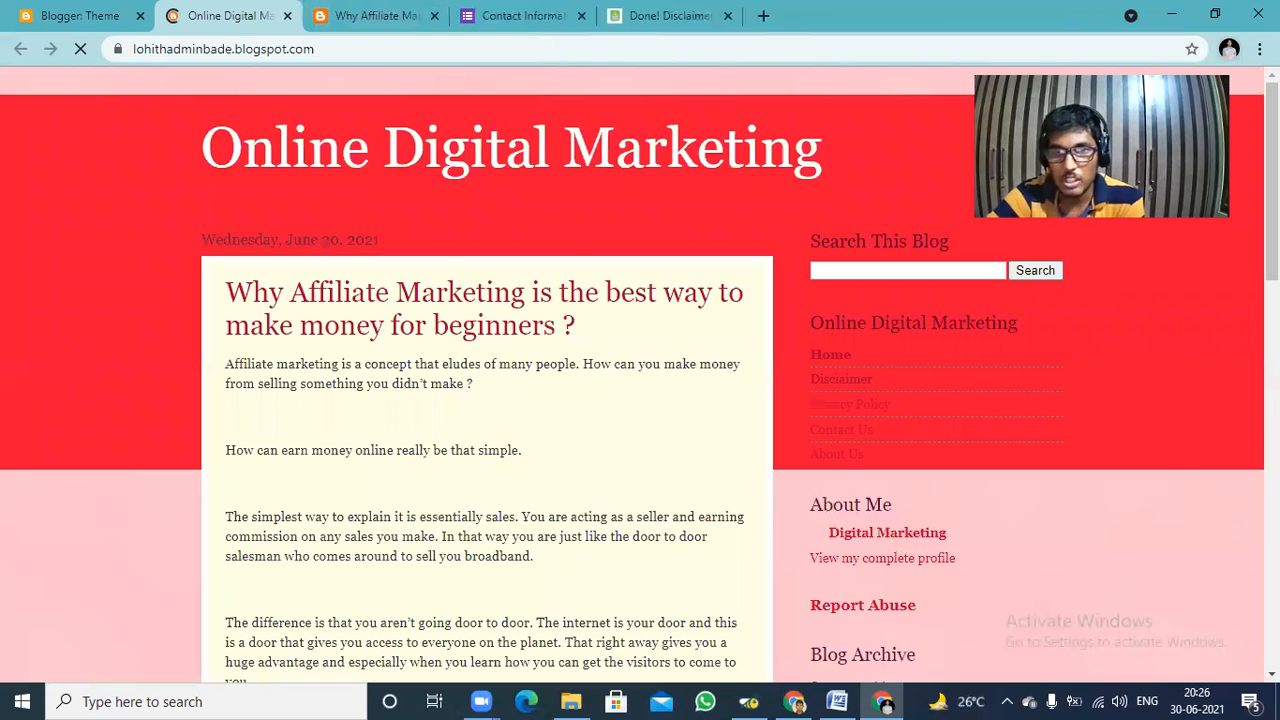
scroll(843, 220, down, 2)
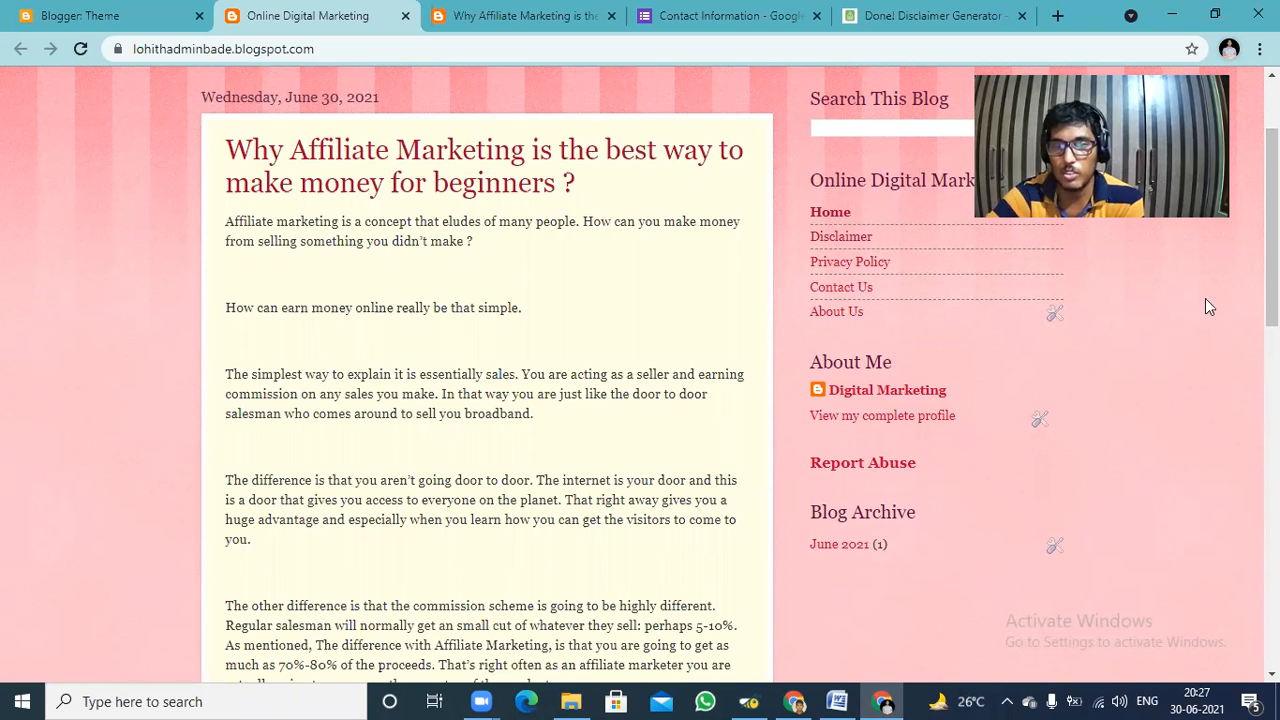
scroll(640, 375, down, 2)
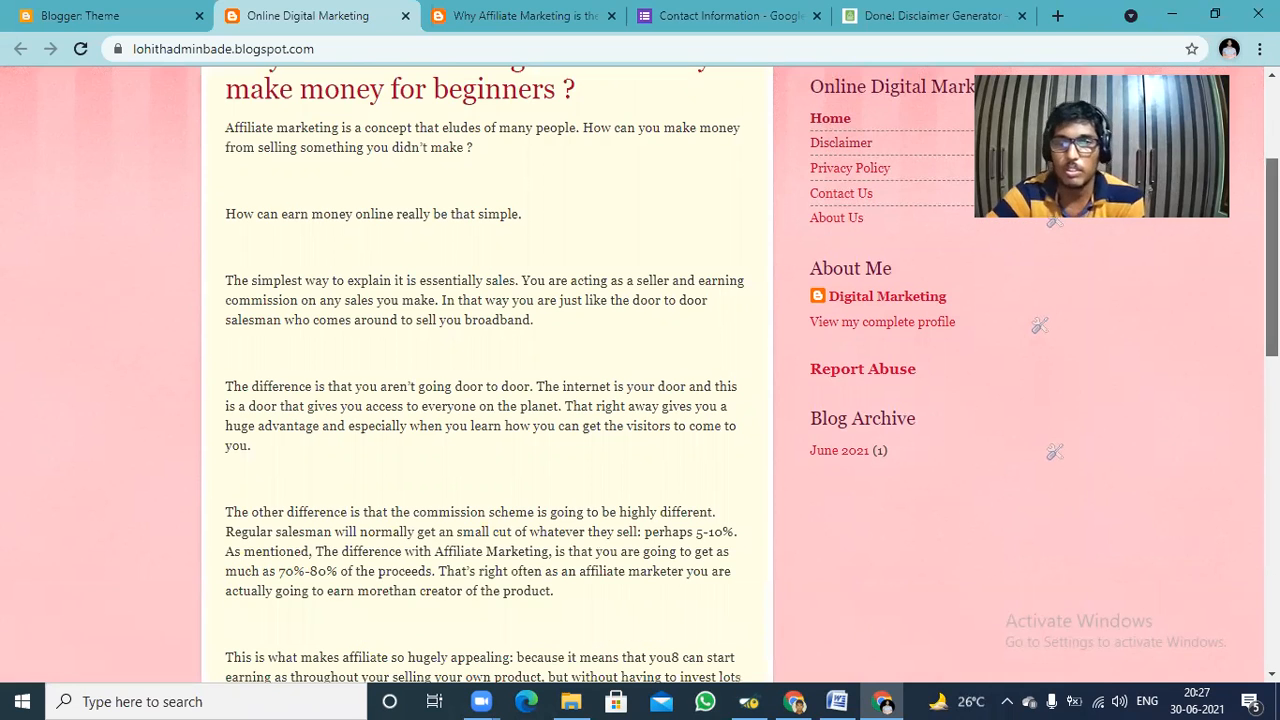
scroll(640, 375, down, 1)
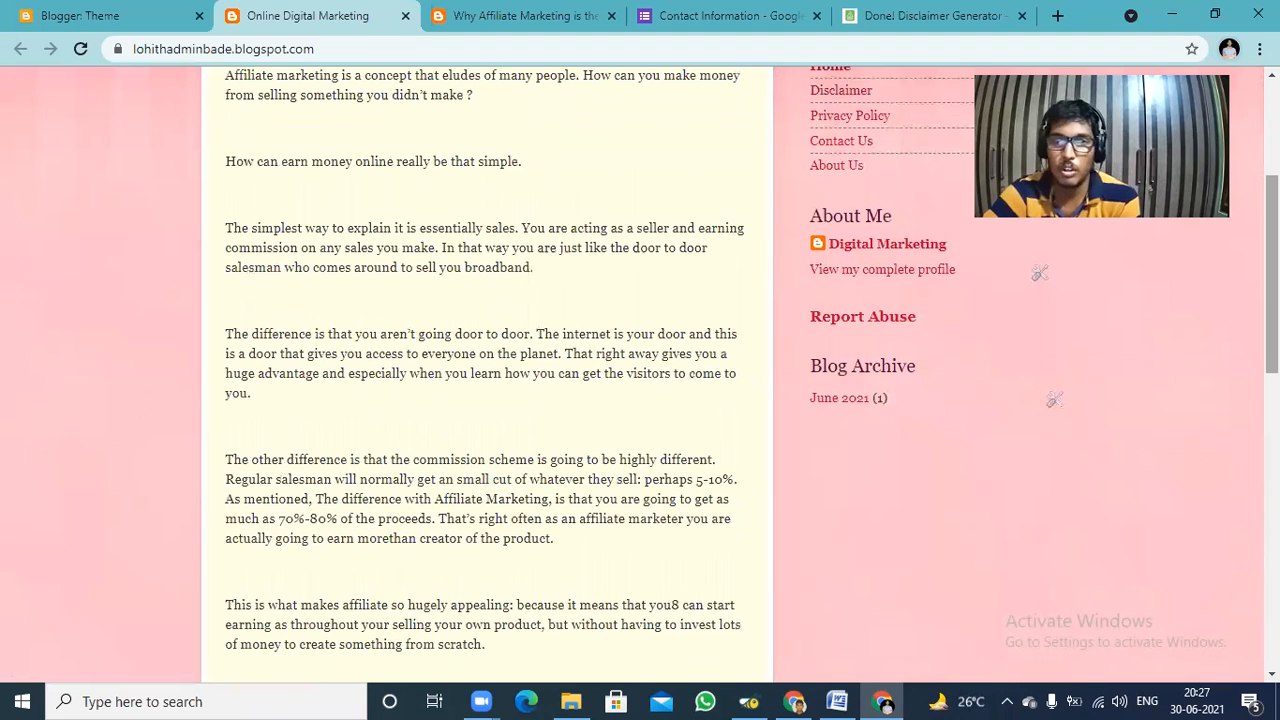